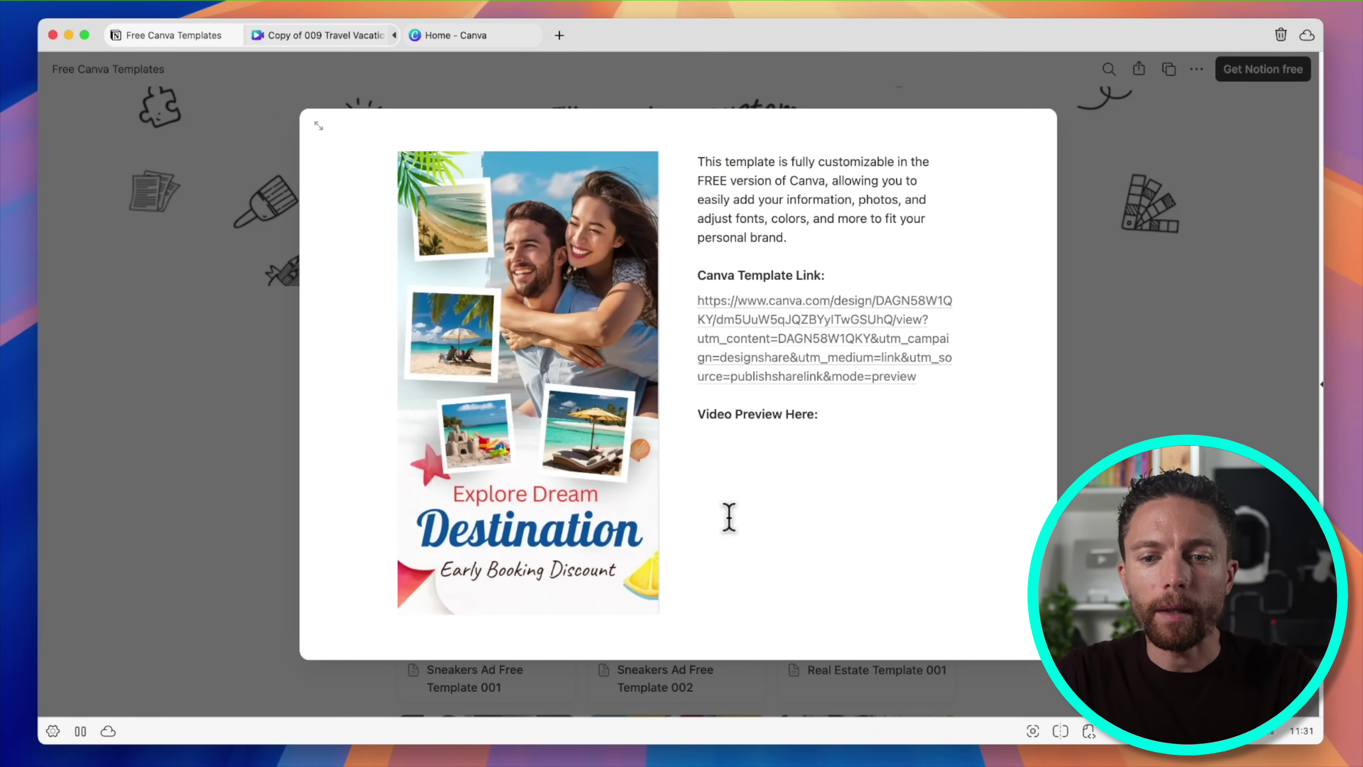
# Open the 009 Travel Vacation reels template from its Canva template link in the Canva editor.
pyautogui.scroll(-2, 713, 462)
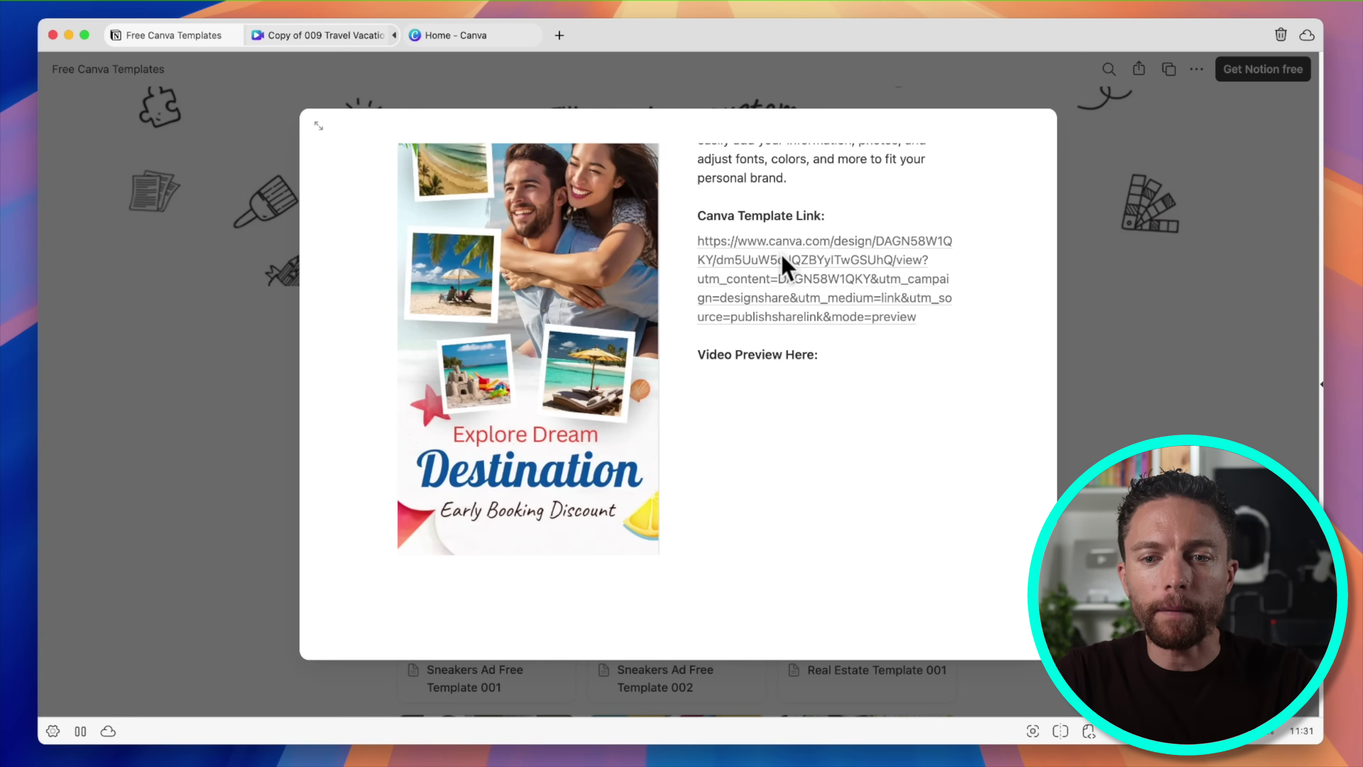
pyautogui.click(786, 243)
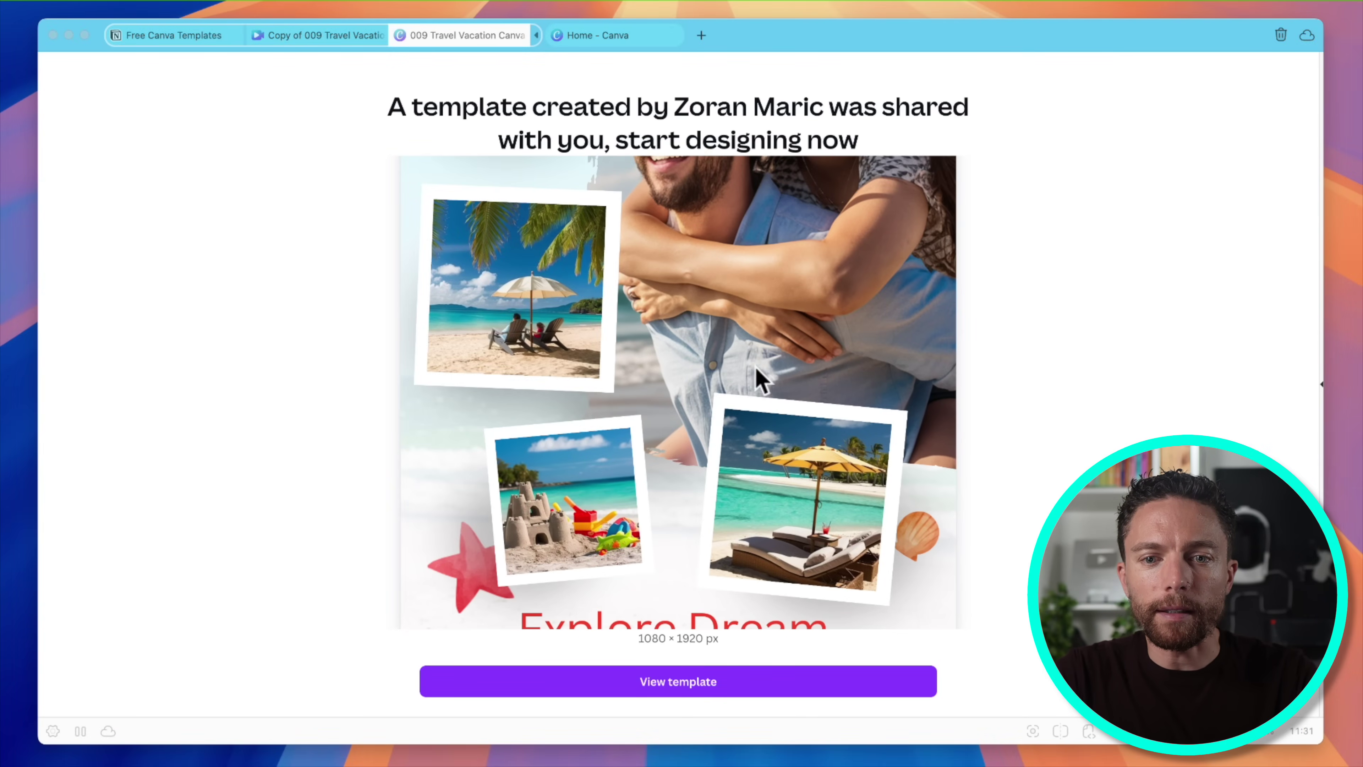
pyautogui.scroll(-2, 762, 378)
pyautogui.scroll(2, 759, 382)
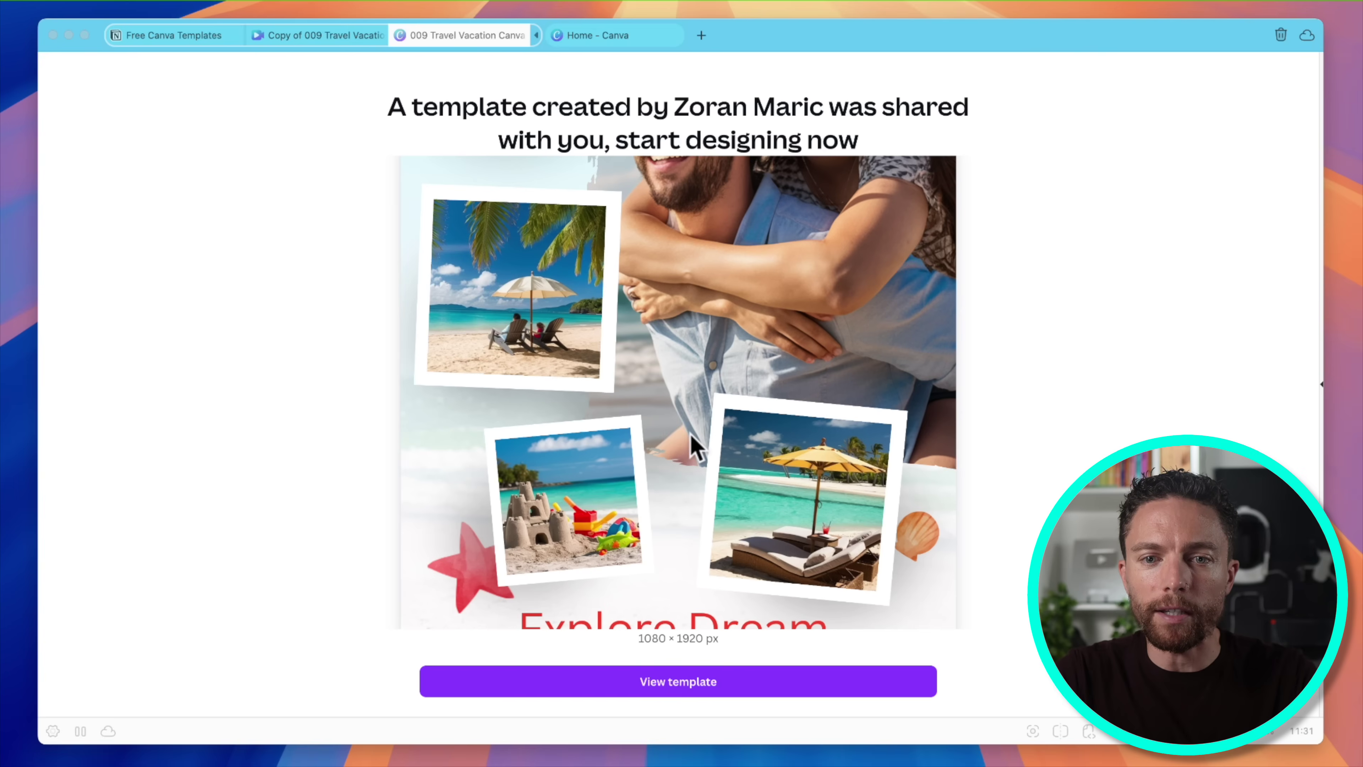
pyautogui.scroll(-2, 690, 446)
pyautogui.click(697, 634)
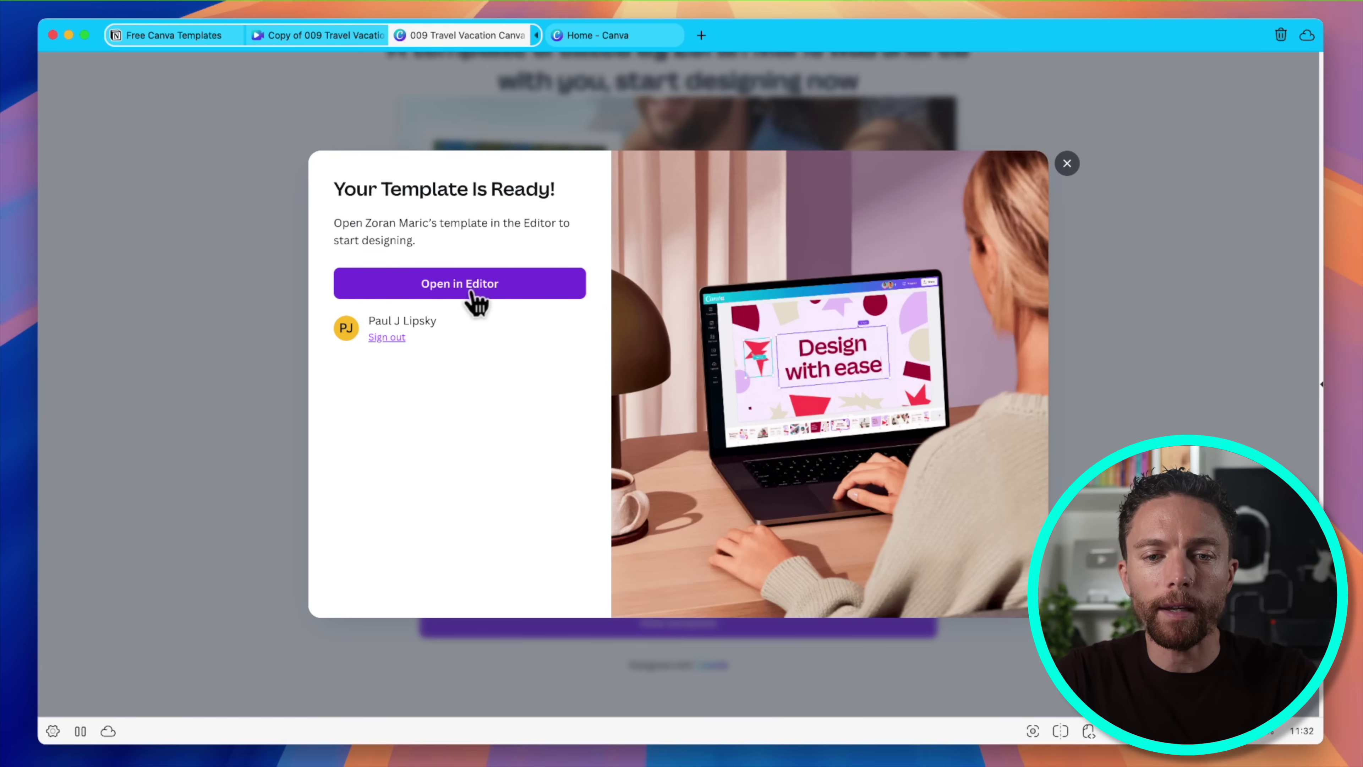
pyautogui.click(475, 290)
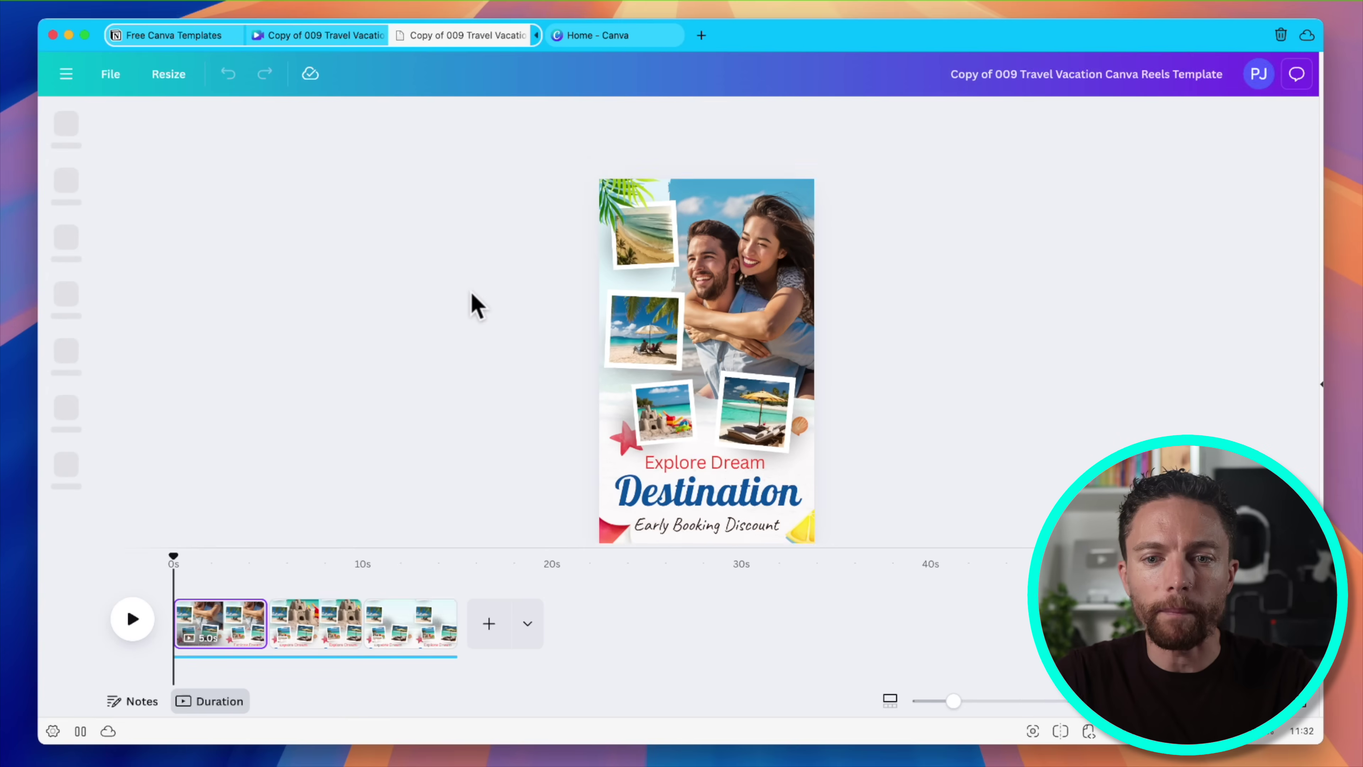
# Play back the travel video's first page, pause it and set the playhead at about 1.5 seconds.
pyautogui.click(132, 620)
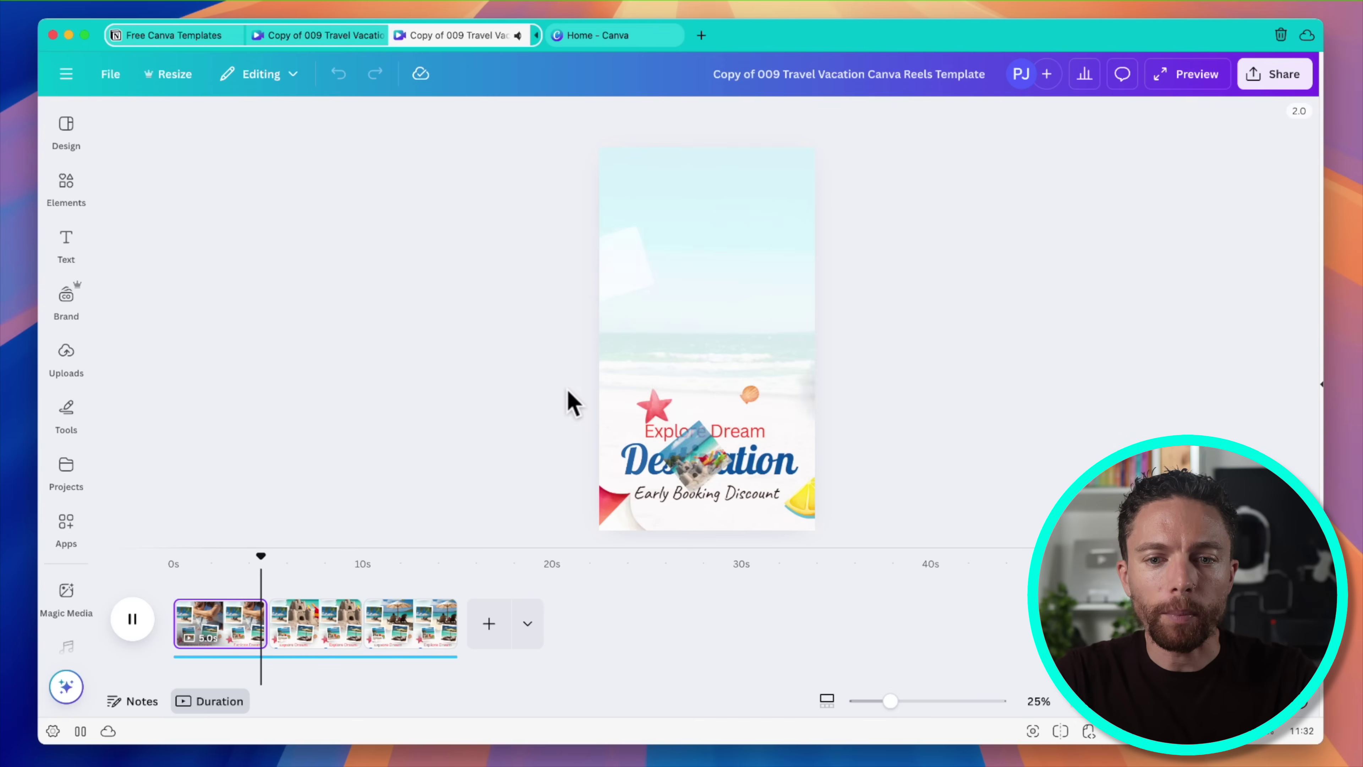
pyautogui.click(136, 631)
pyautogui.moveTo(300, 558); pyautogui.dragTo(200, 560)
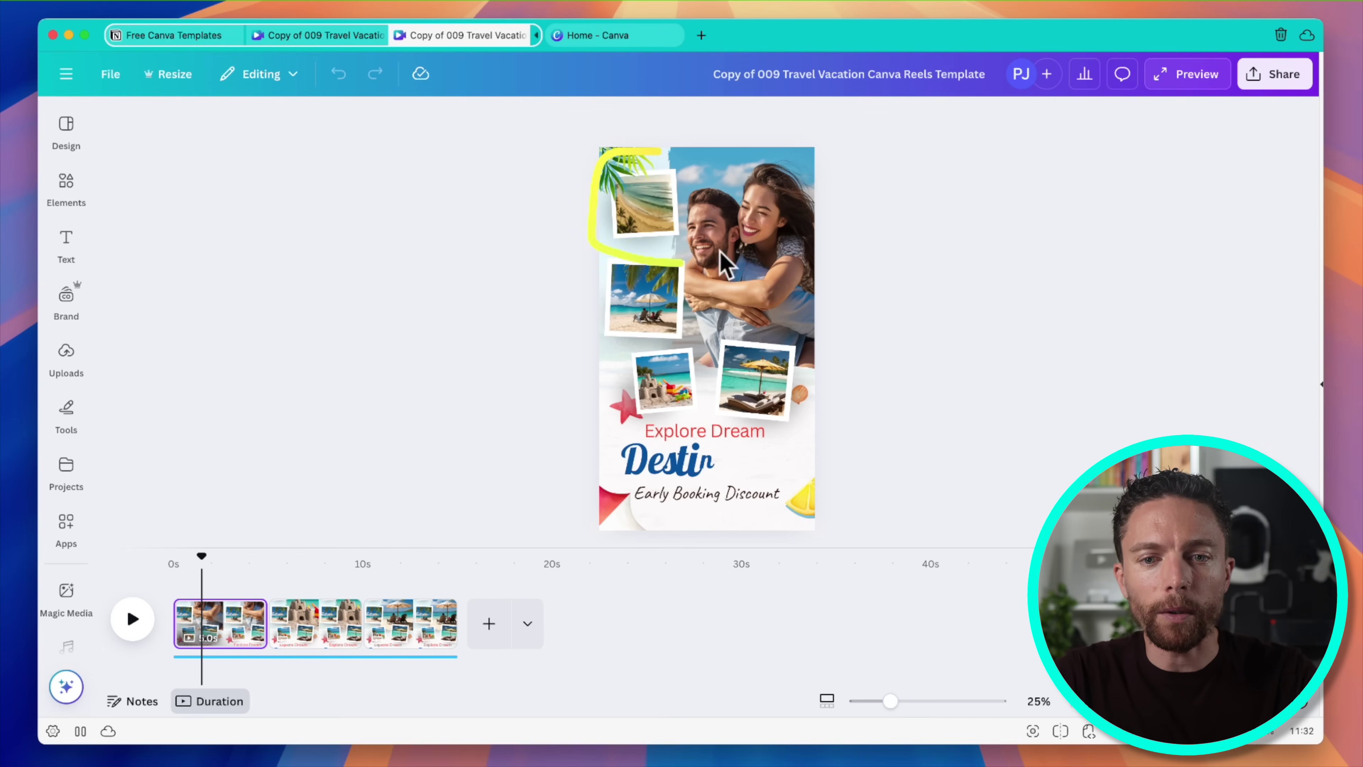
# On the first page, replace the beach chairs photo with the uploaded golden retriever photo and change the "Destination" headline to "Travel".
pyautogui.click(66, 351)
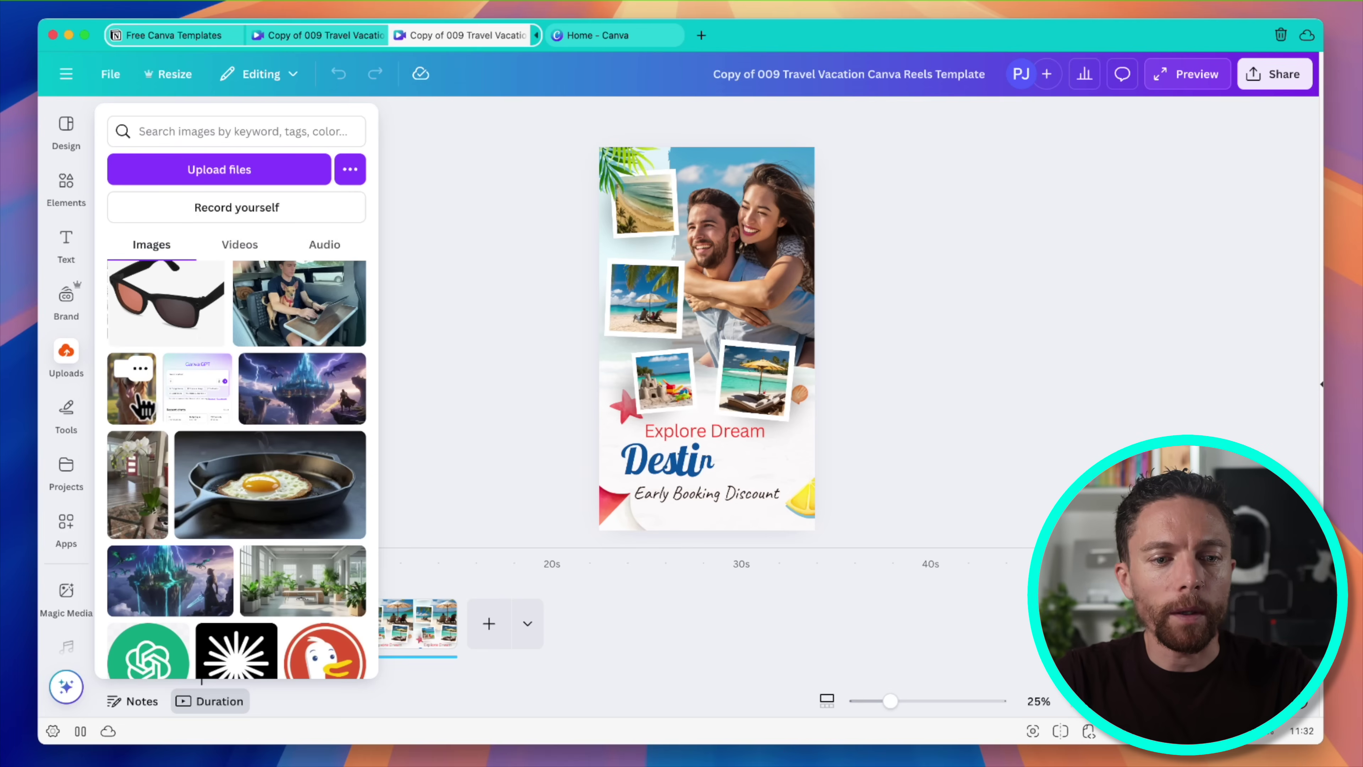
pyautogui.moveTo(145, 413); pyautogui.dragTo(650, 301)
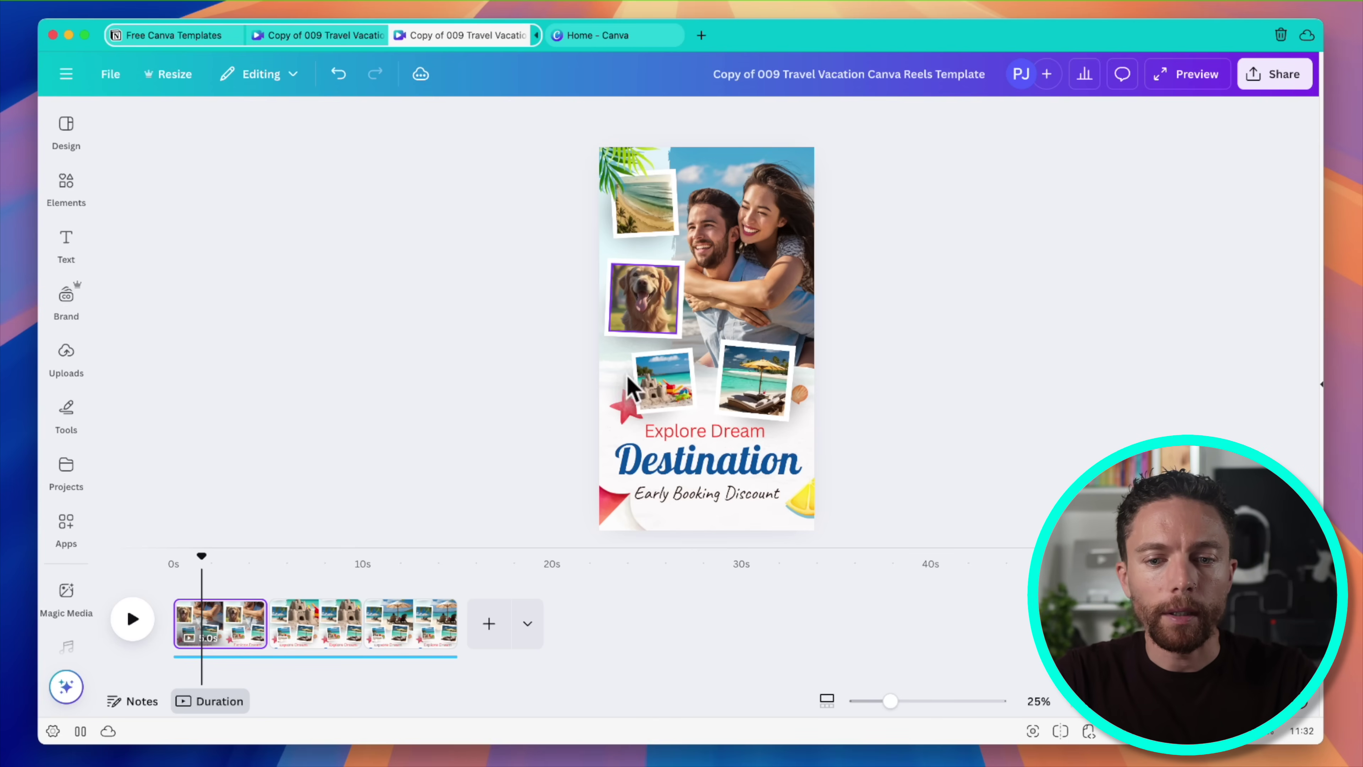
pyautogui.doubleClick(677, 476)
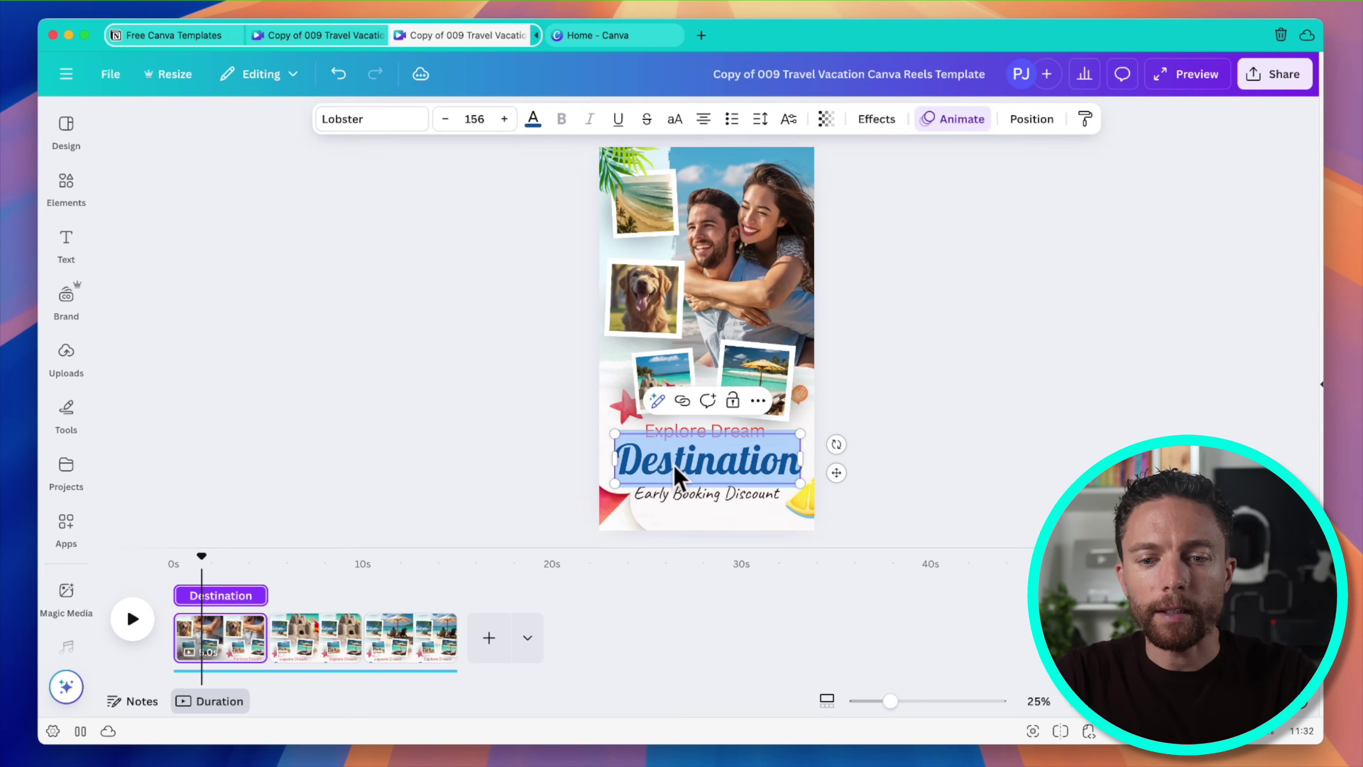
pyautogui.write('Travel')
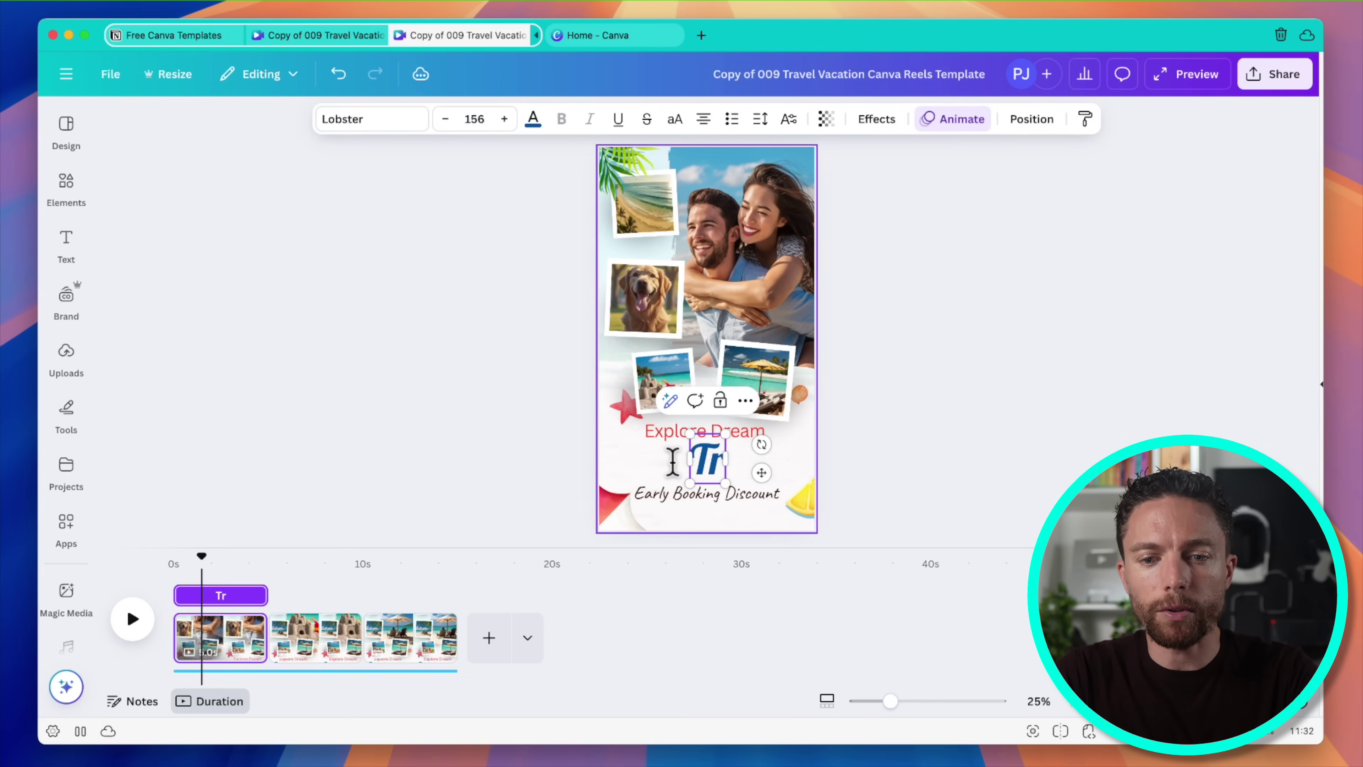
pyautogui.click(936, 470)
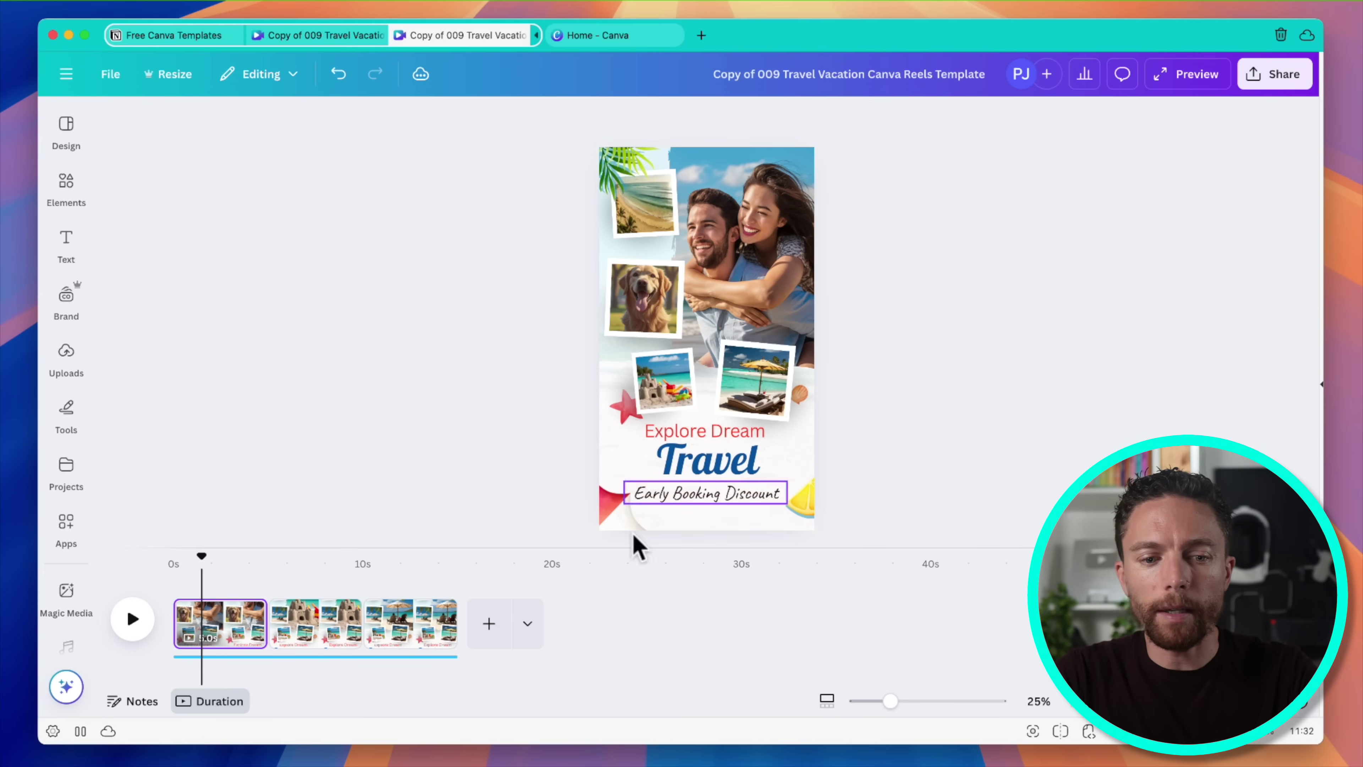
# View the sandcastle page of the travel video and return to the edited first page.
pyautogui.click(310, 603)
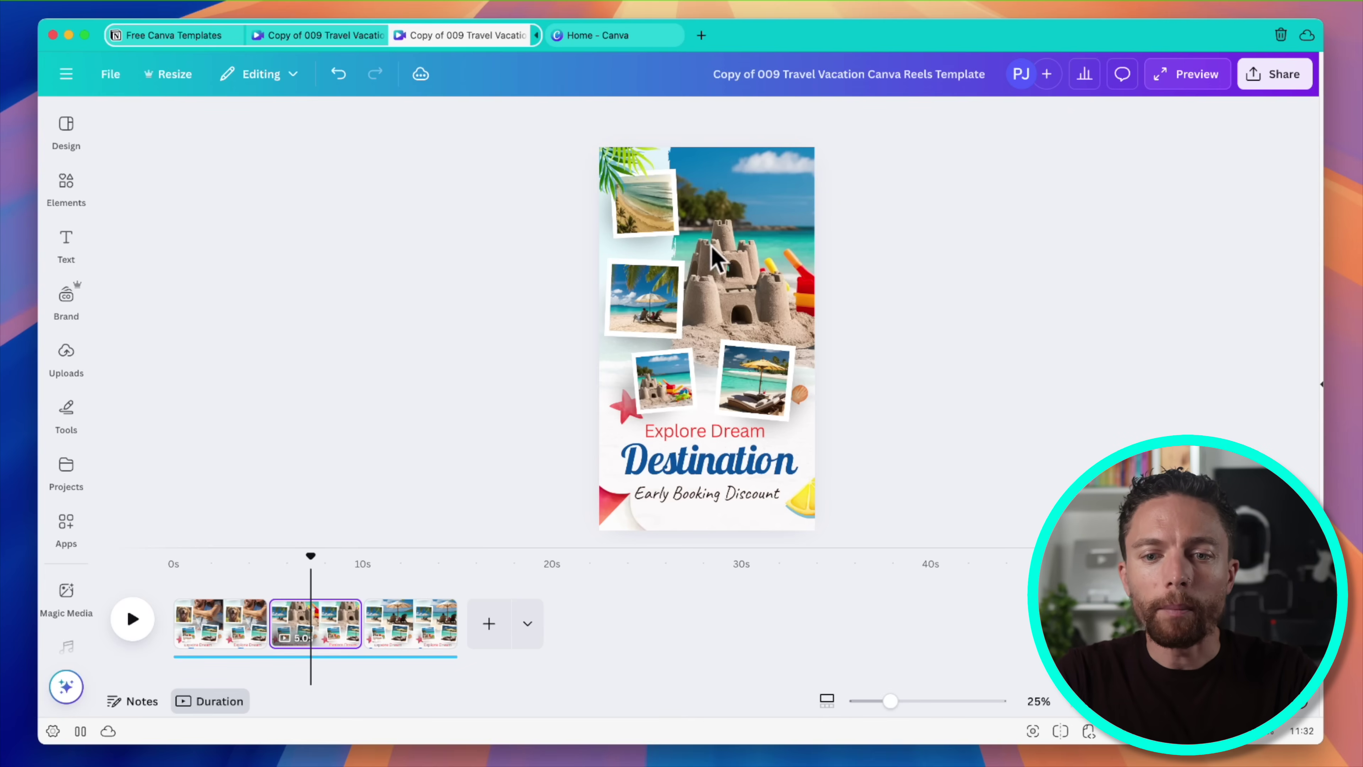
pyautogui.click(245, 612)
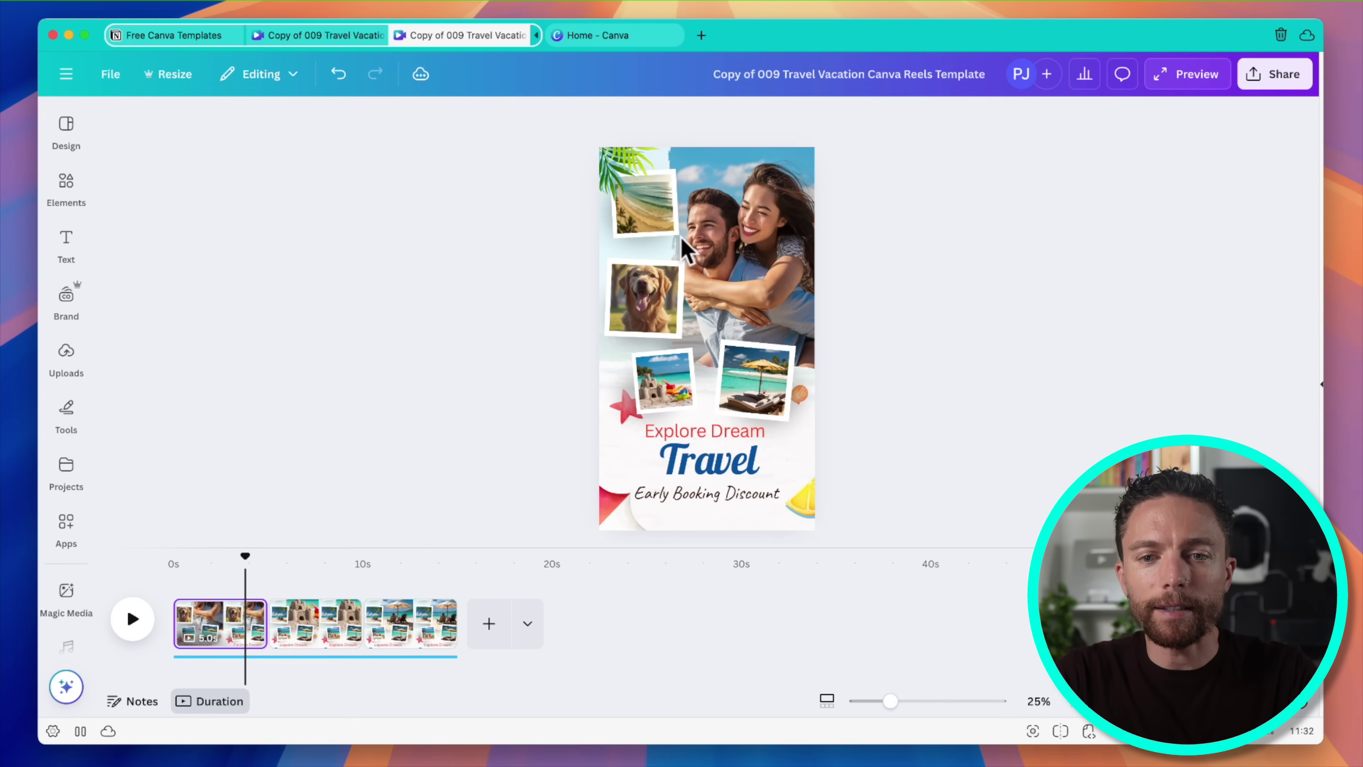
pyautogui.moveTo(629, 110)
pyautogui.mouseDown()
pyautogui.moveTo(541, 168)
pyautogui.moveTo(632, 127)
pyautogui.mouseUp()
pyautogui.moveTo(649, 451)
pyautogui.mouseDown()
pyautogui.moveTo(567, 549)
pyautogui.moveTo(685, 521)
pyautogui.moveTo(624, 513)
pyautogui.mouseUp()
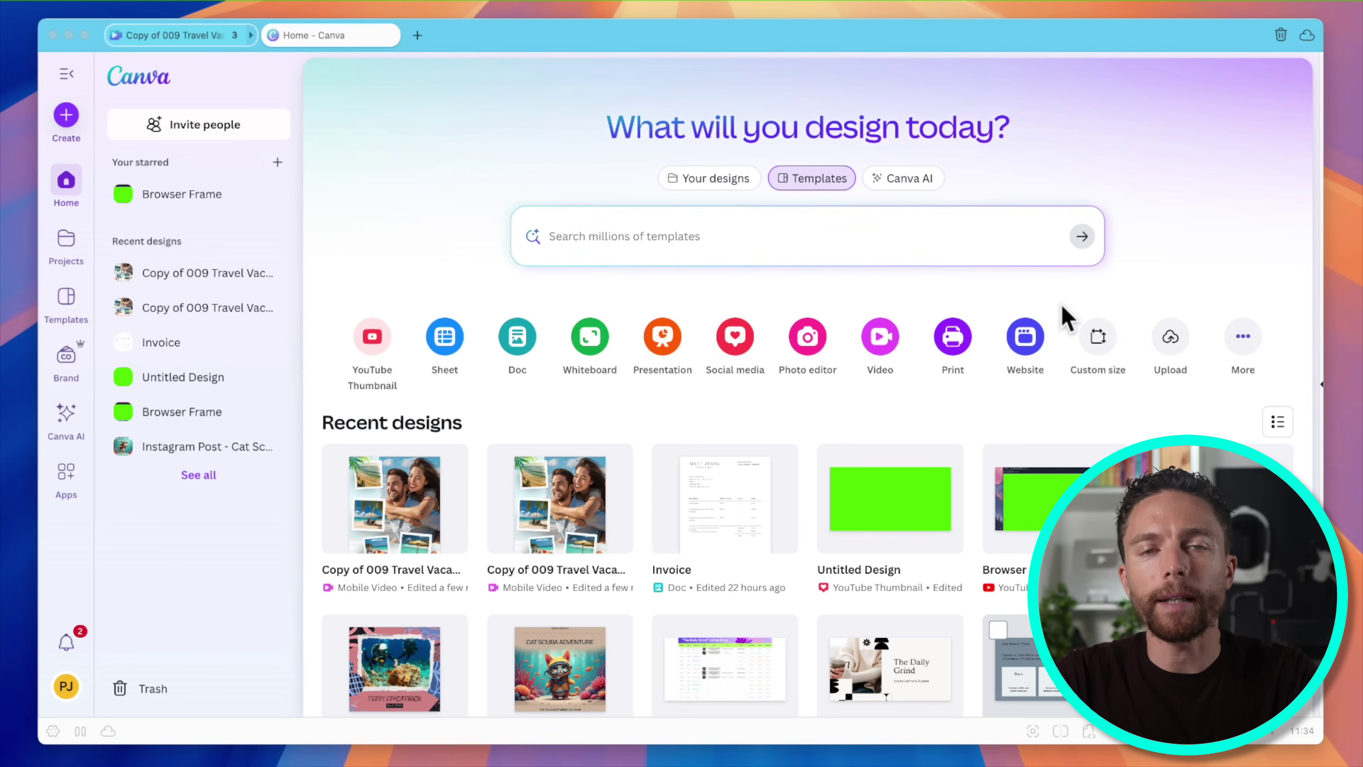
# Search the design types for "wedding" and create a new Wedding Invitation (Portrait) design from the Canva home page.
pyautogui.click(359, 204)
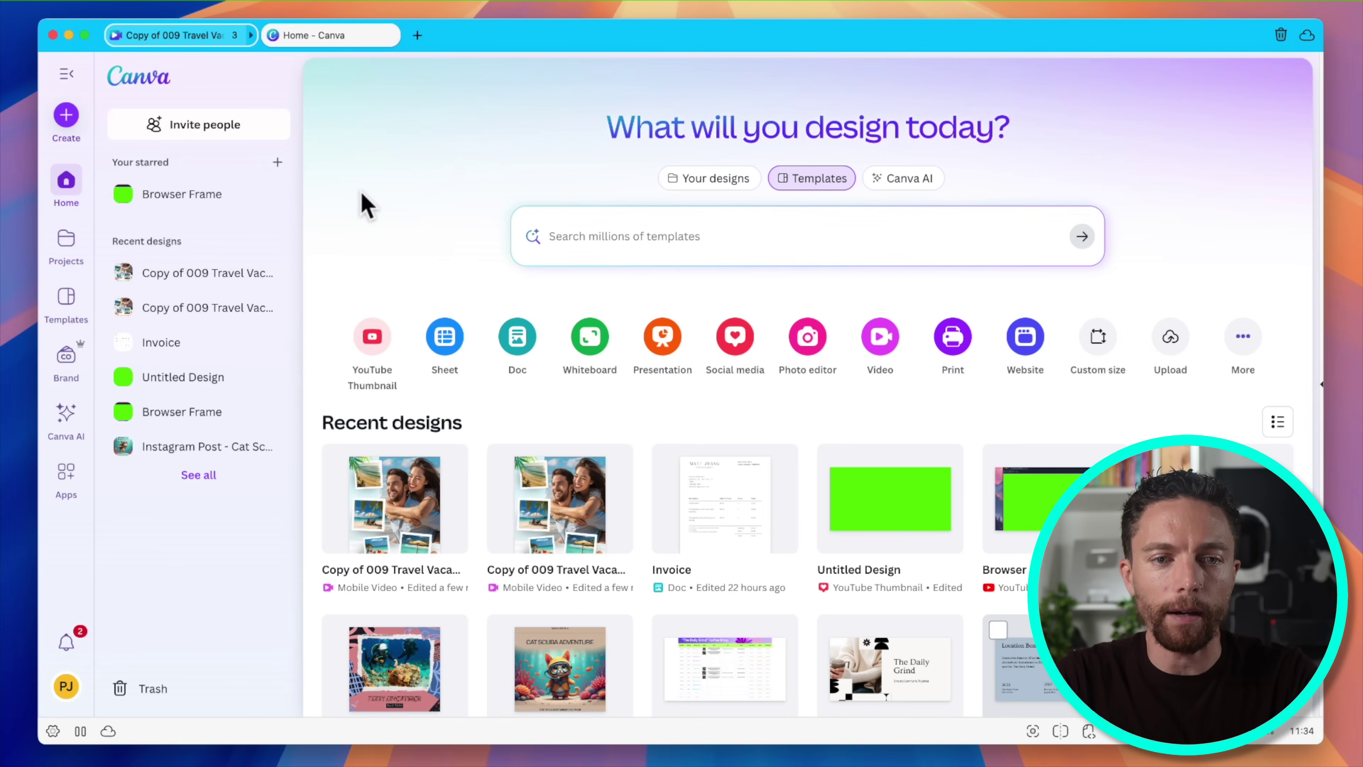
pyautogui.click(66, 124)
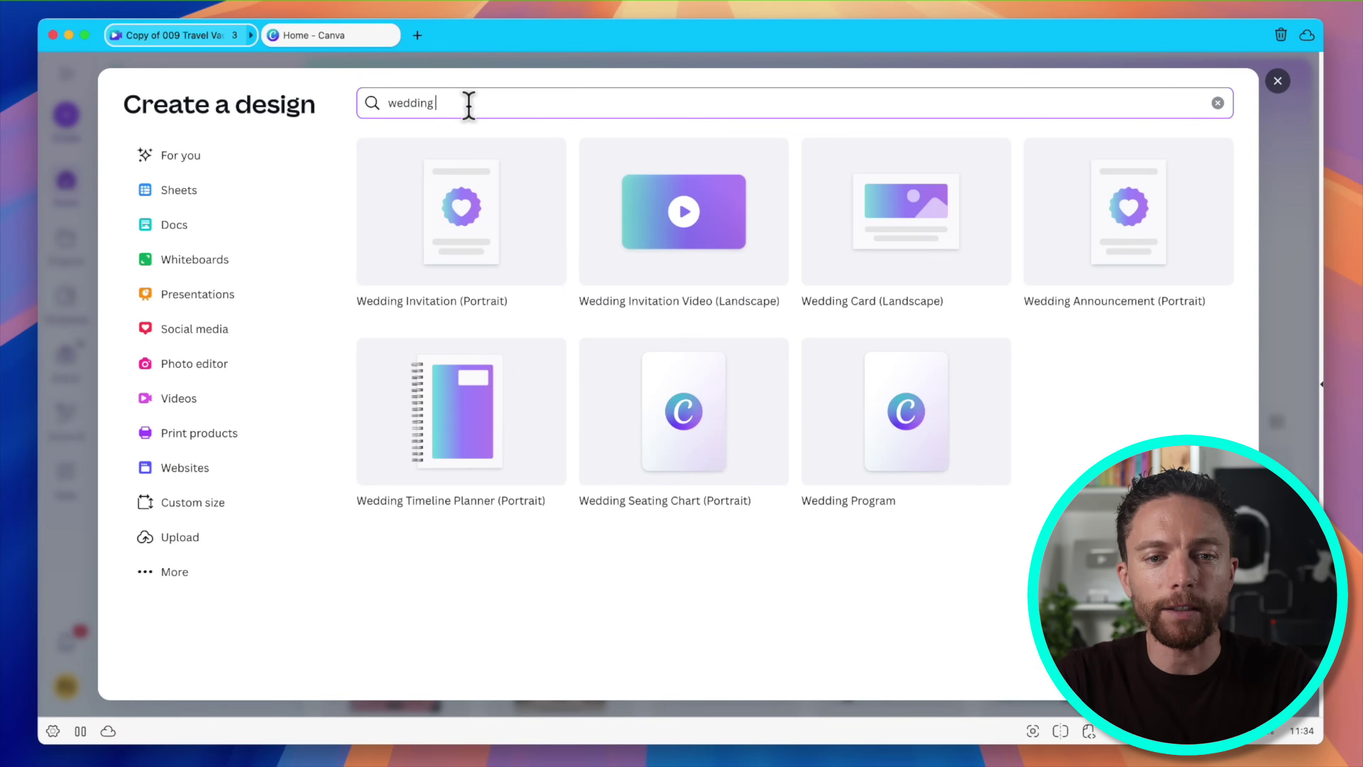
pyautogui.click(488, 237)
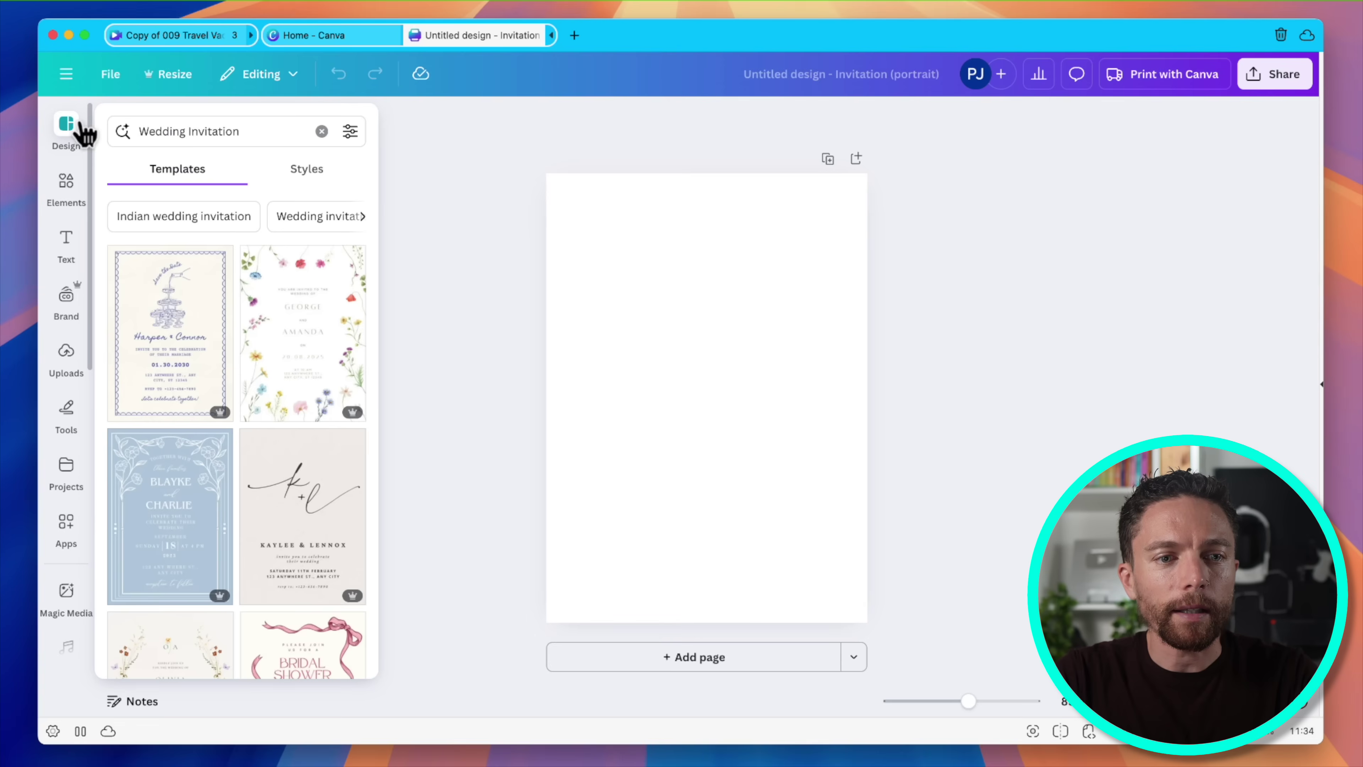
# Apply the Petite Floral Patterned Wedding Invitation template to the blank page.
pyautogui.scroll(-2, 240, 349)
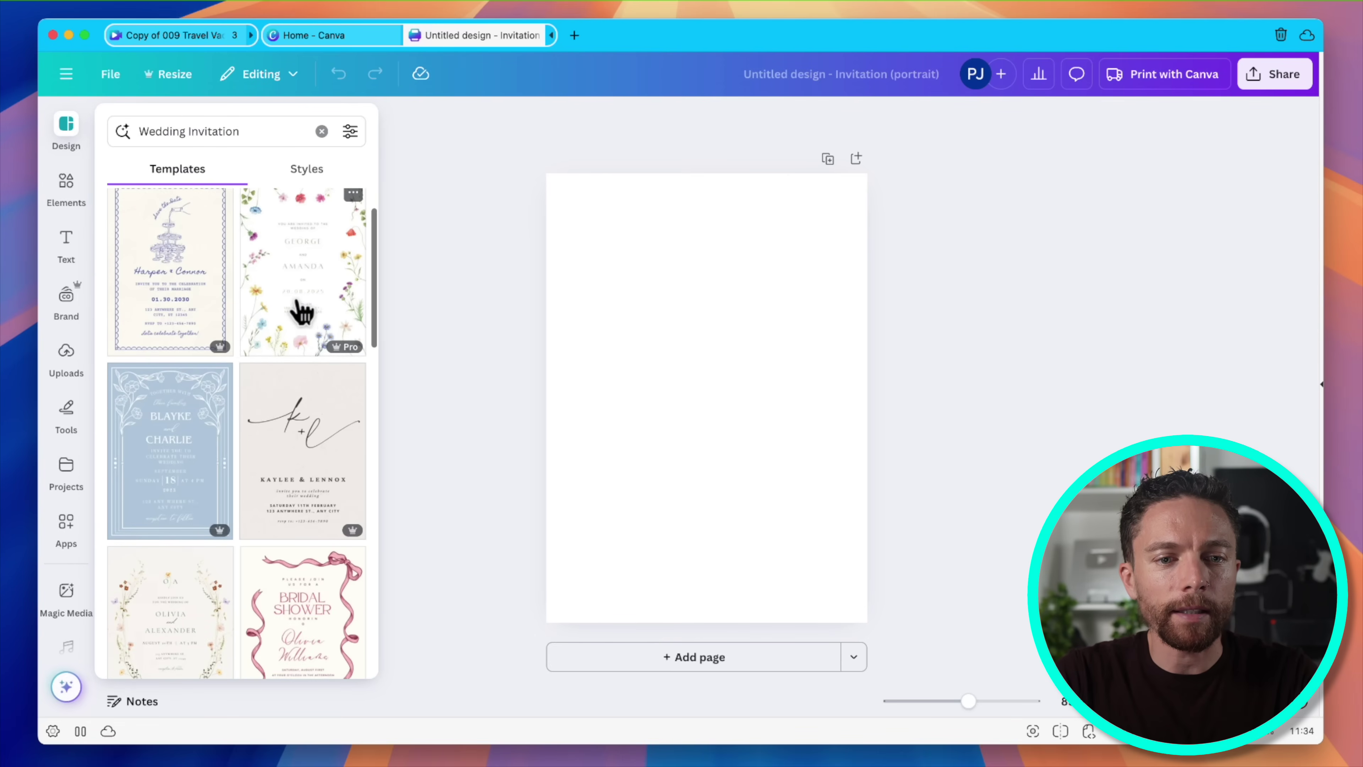
pyautogui.click(306, 310)
pyautogui.click(705, 277)
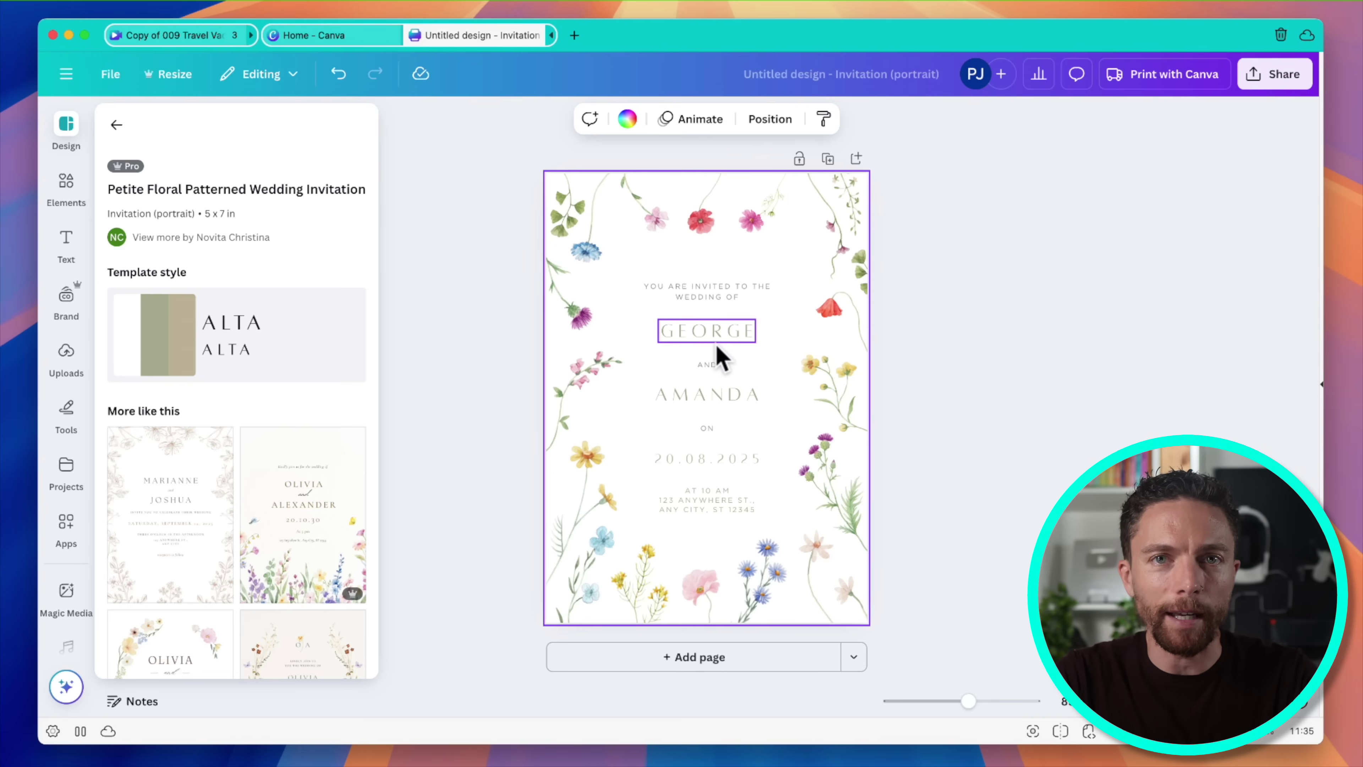
pyautogui.moveTo(592, 192); pyautogui.dragTo(786, 504)
pyautogui.moveTo(648, 562); pyautogui.dragTo(817, 161)
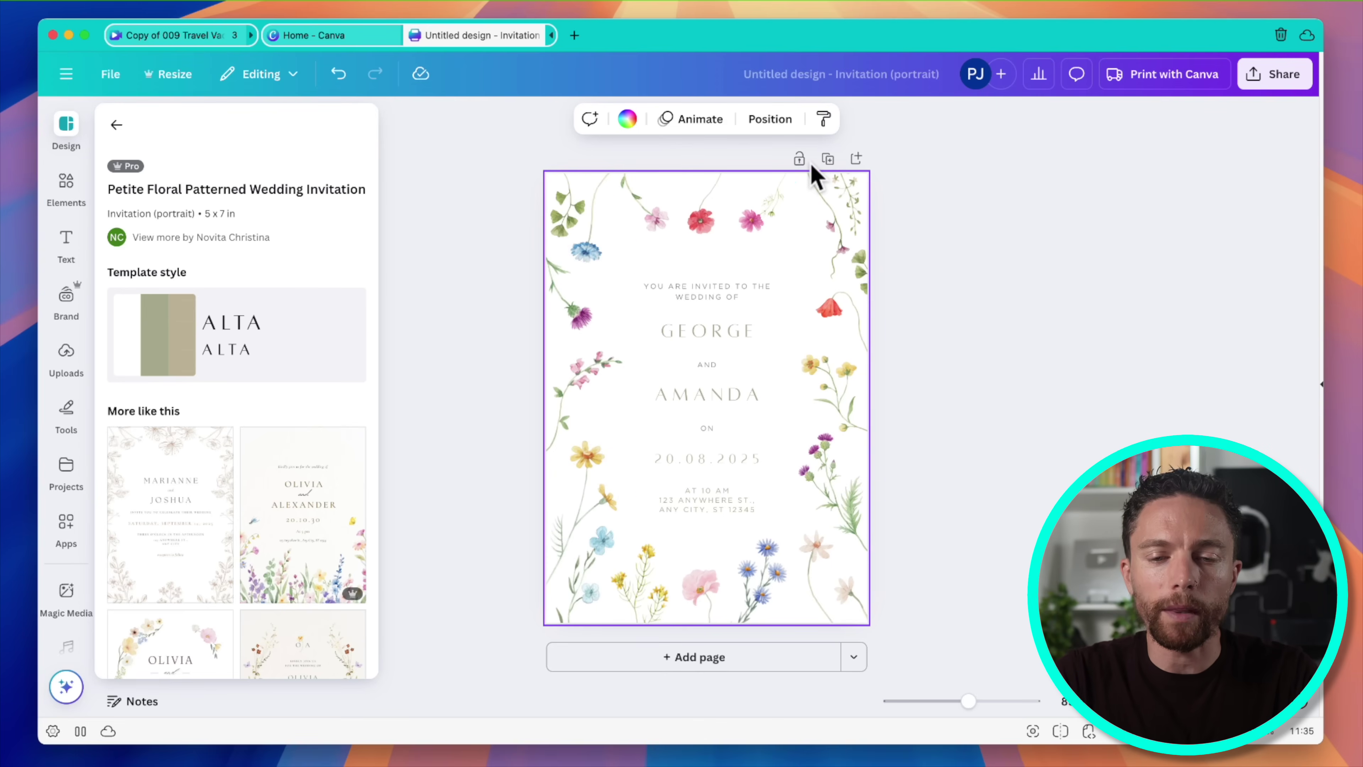
# Return to the wedding invitation template results, browse further designs and deselect the page.
pyautogui.click(116, 125)
pyautogui.scroll(-10, 234, 275)
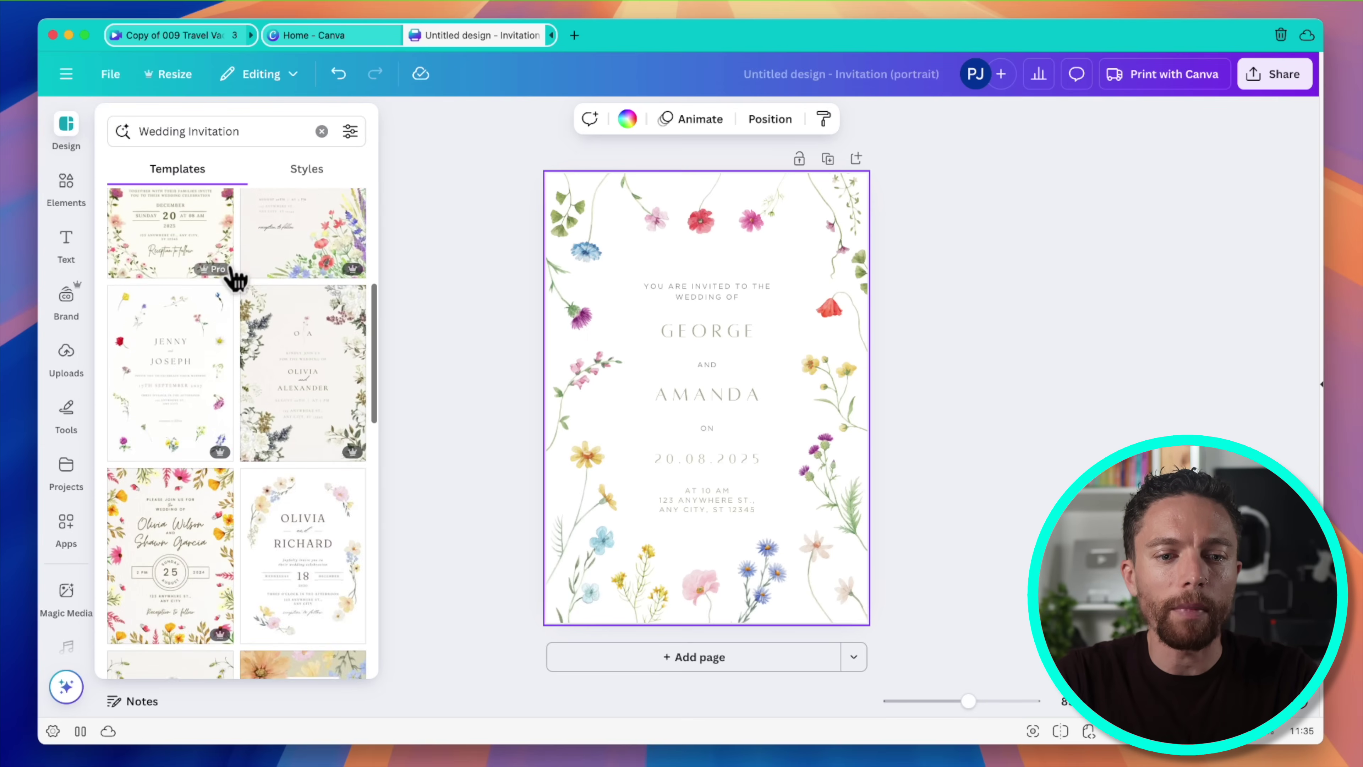
pyautogui.scroll(-3, 233, 275)
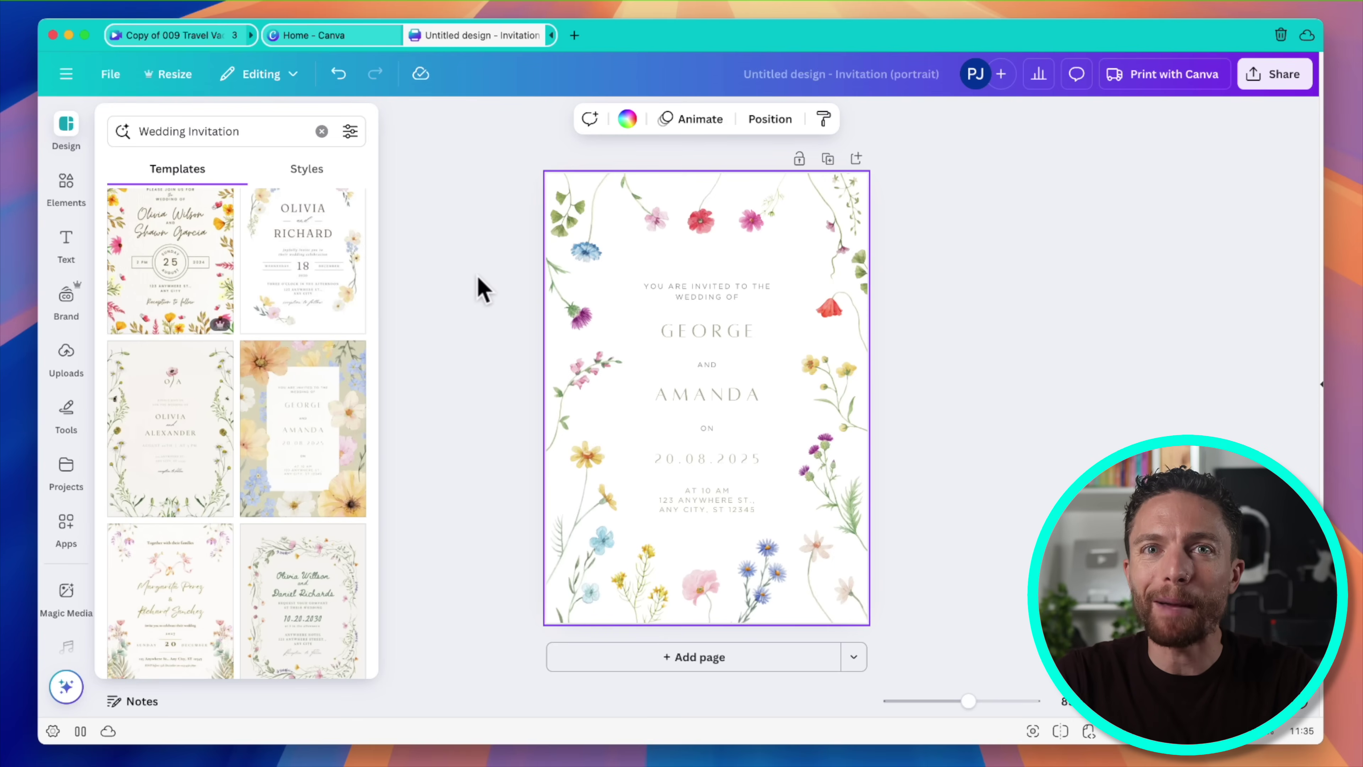
pyautogui.click(960, 407)
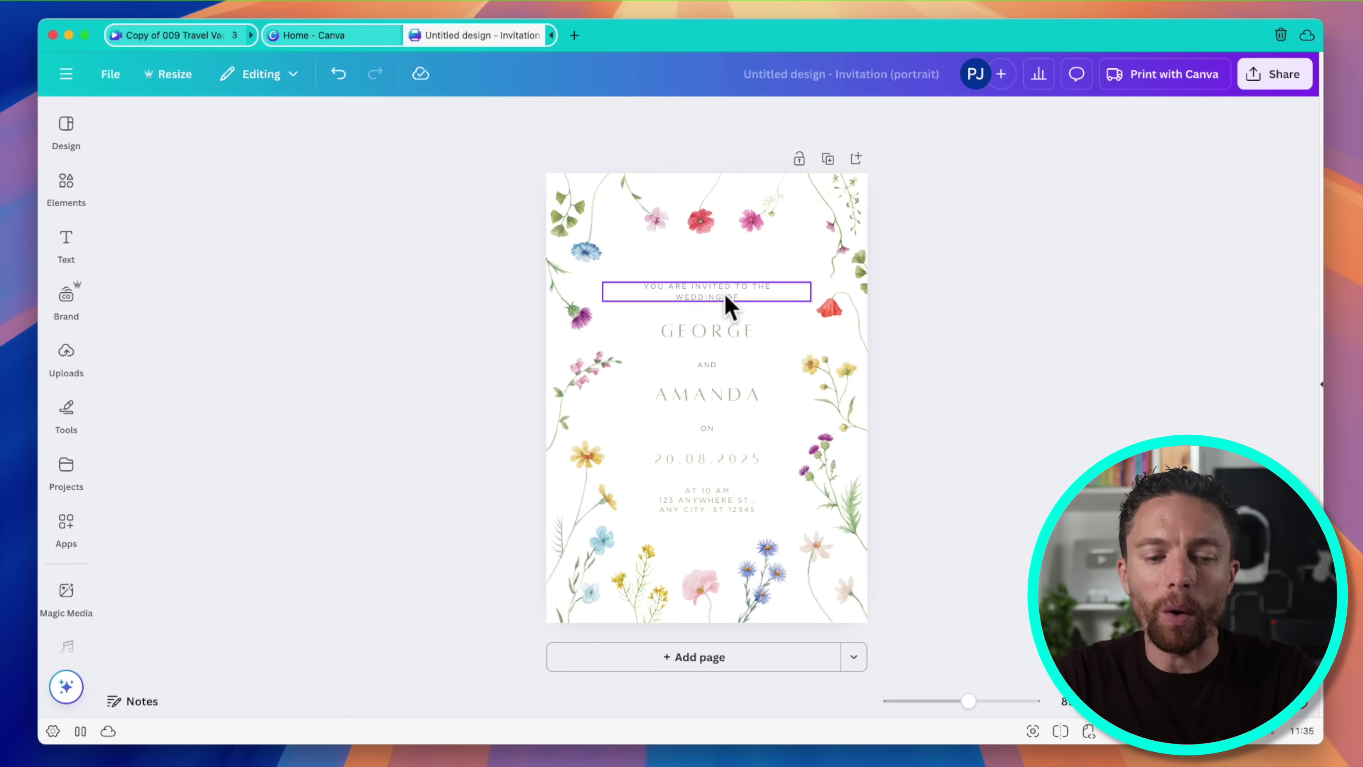
pyautogui.moveTo(948, 276); pyautogui.dragTo(677, 334)
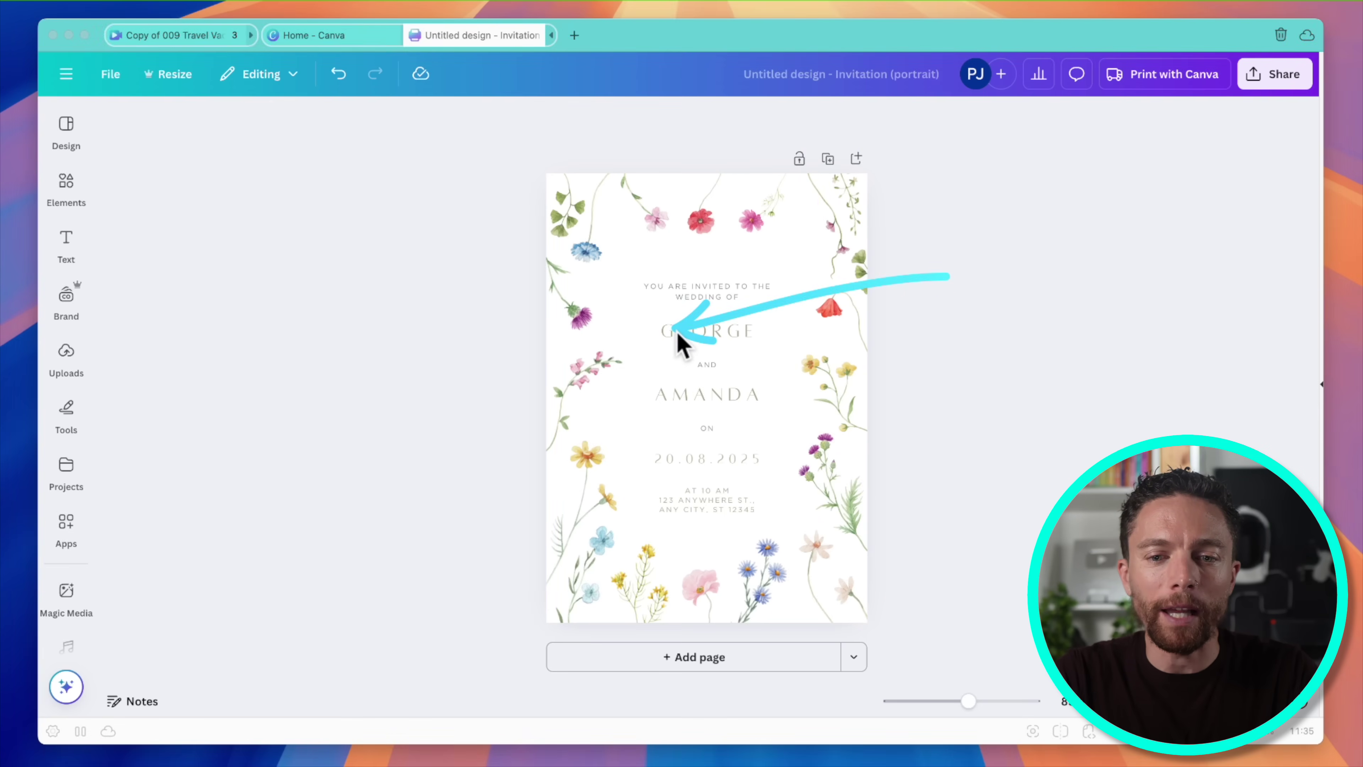
pyautogui.moveTo(904, 350); pyautogui.dragTo(761, 390)
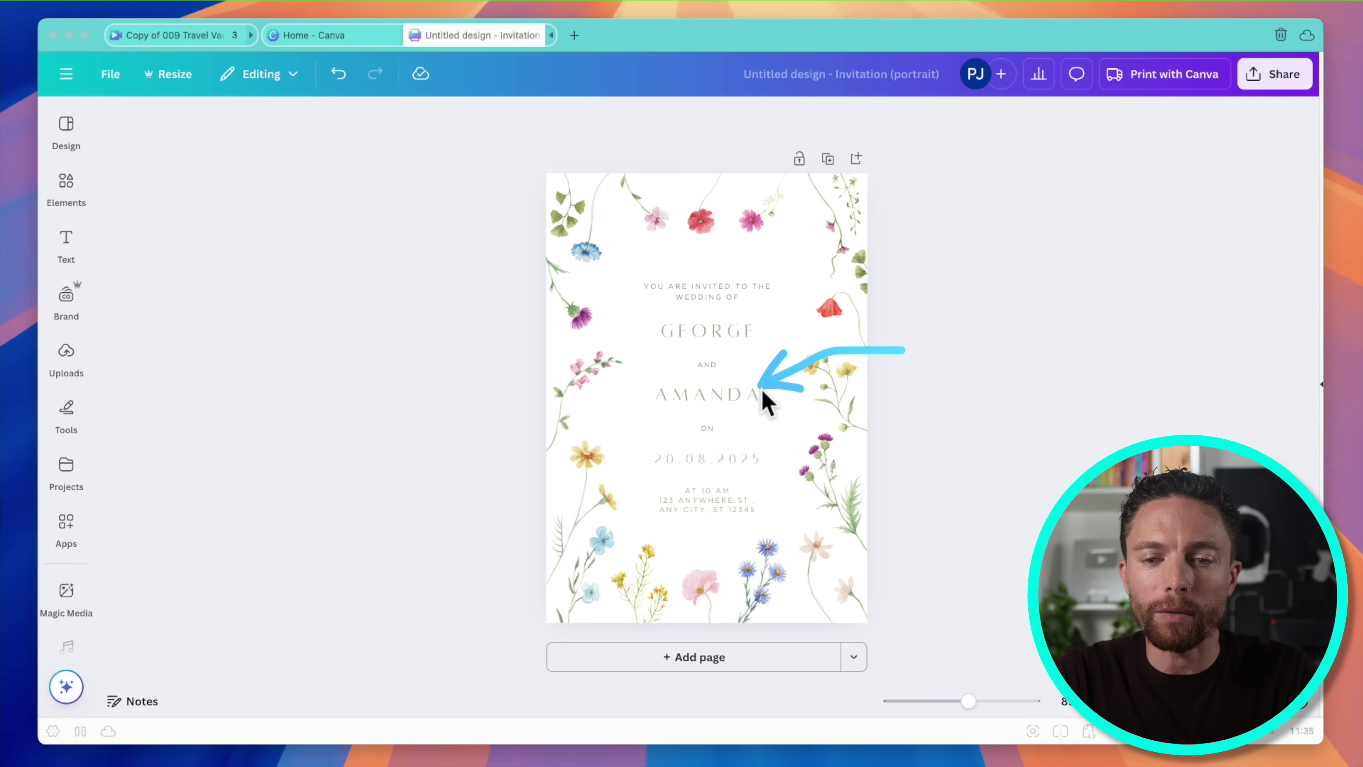
pyautogui.moveTo(936, 424); pyautogui.dragTo(779, 457)
pyautogui.moveTo(932, 464); pyautogui.dragTo(771, 498)
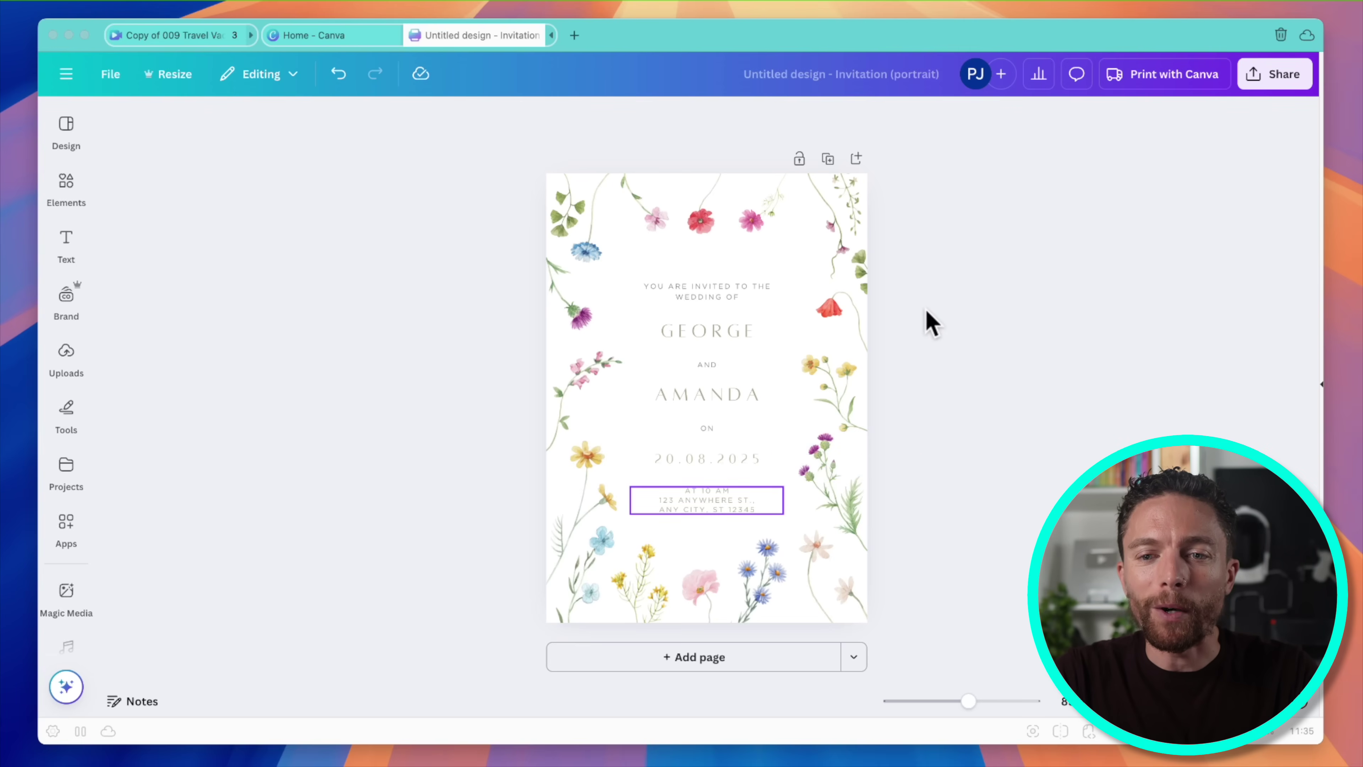
pyautogui.click(931, 327)
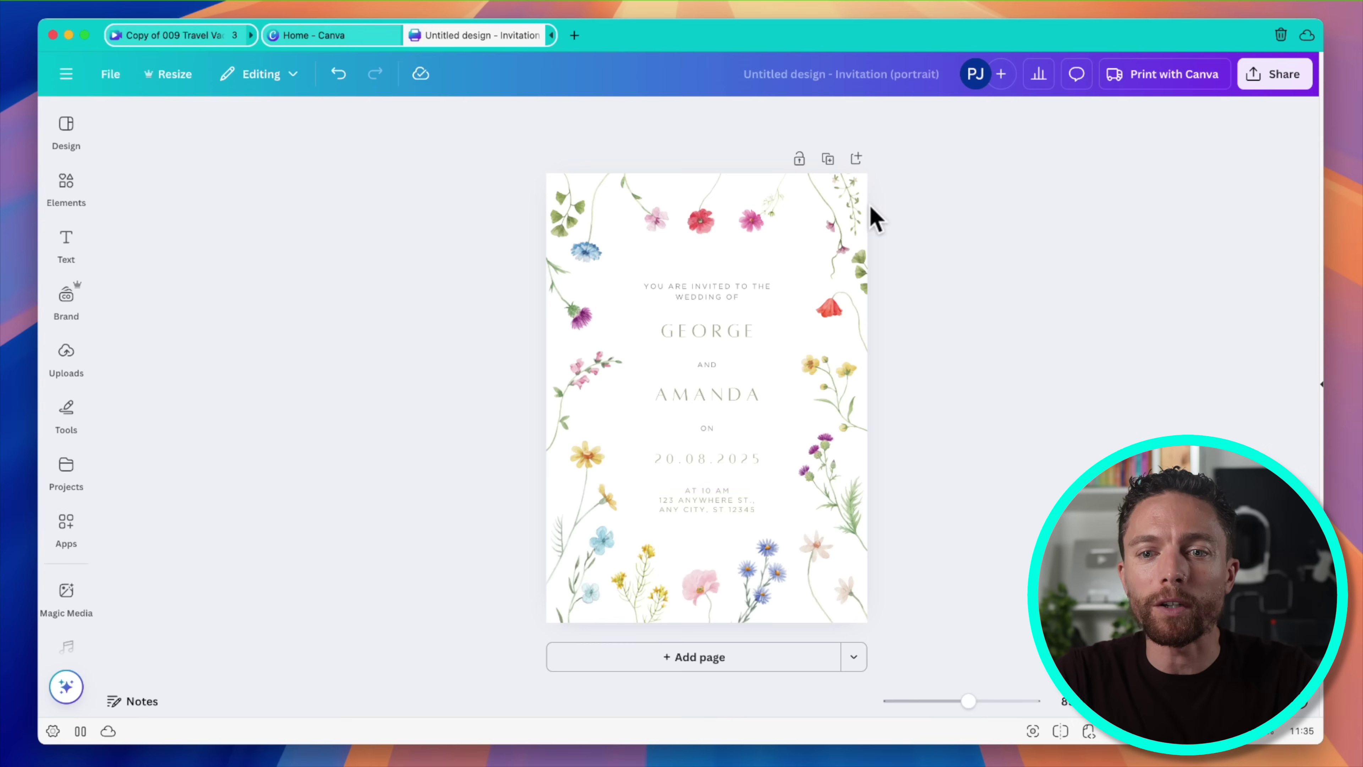
# Add a blank second page after the floral invitation.
pyautogui.click(857, 164)
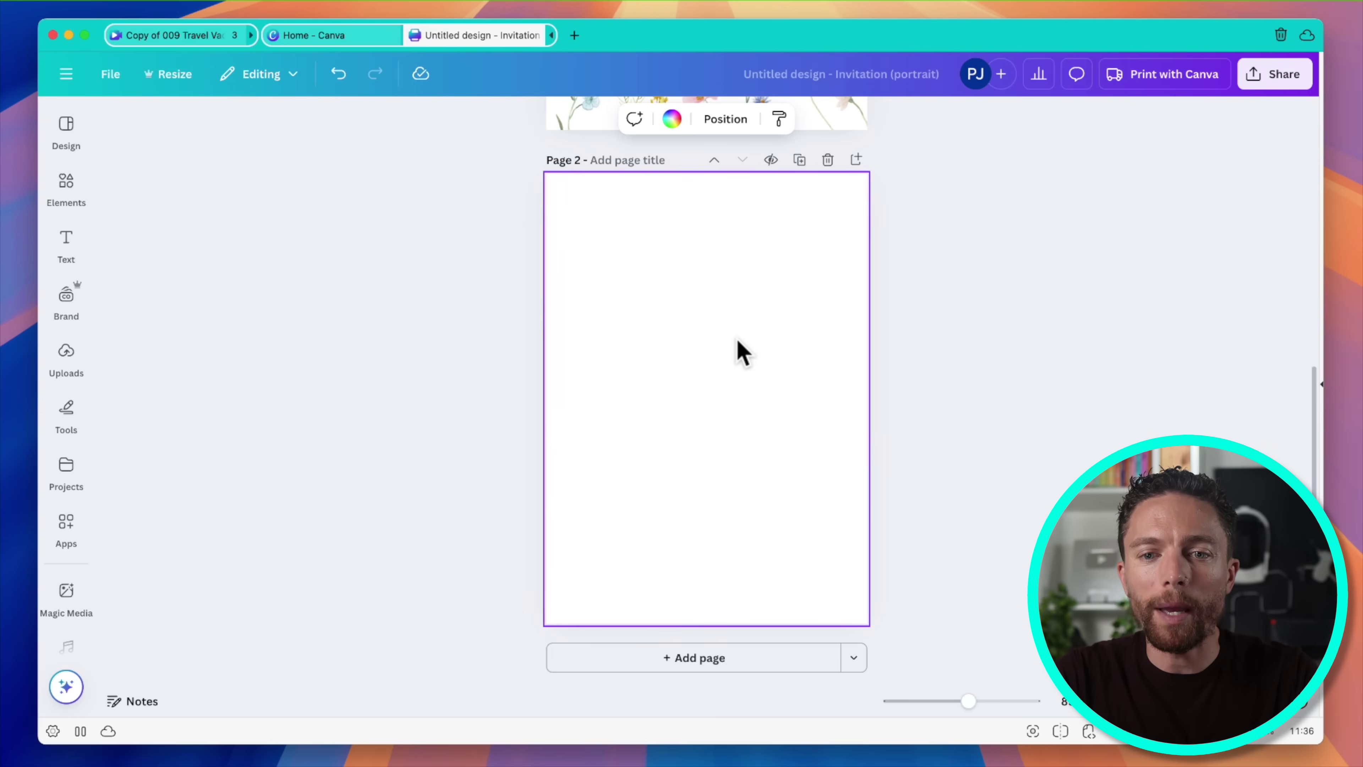
pyautogui.scroll(10, 736, 350)
pyautogui.scroll(-10, 757, 463)
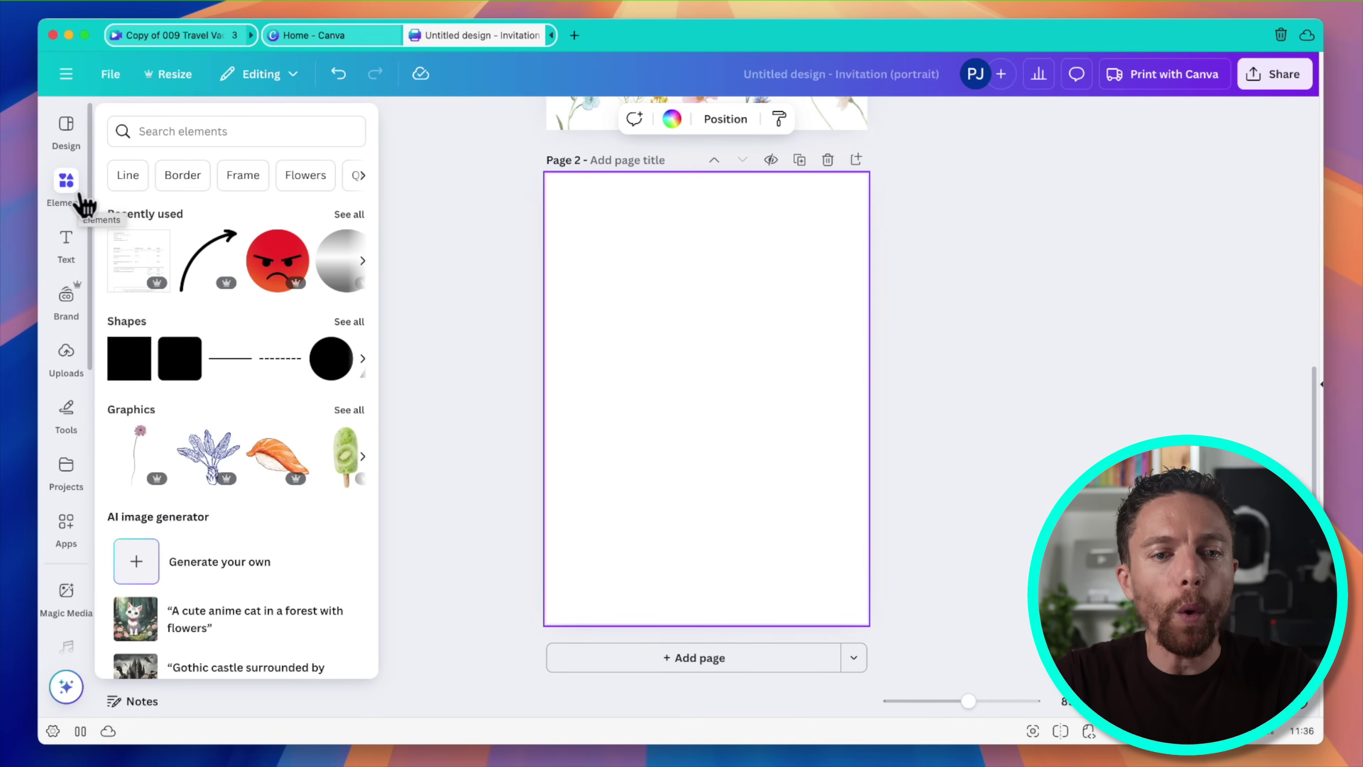
# Insert the blue line-drawn leafy plant graphic from the elements on page 2 and enlarge it around the upper middle.
pyautogui.click(80, 200)
pyautogui.click(72, 188)
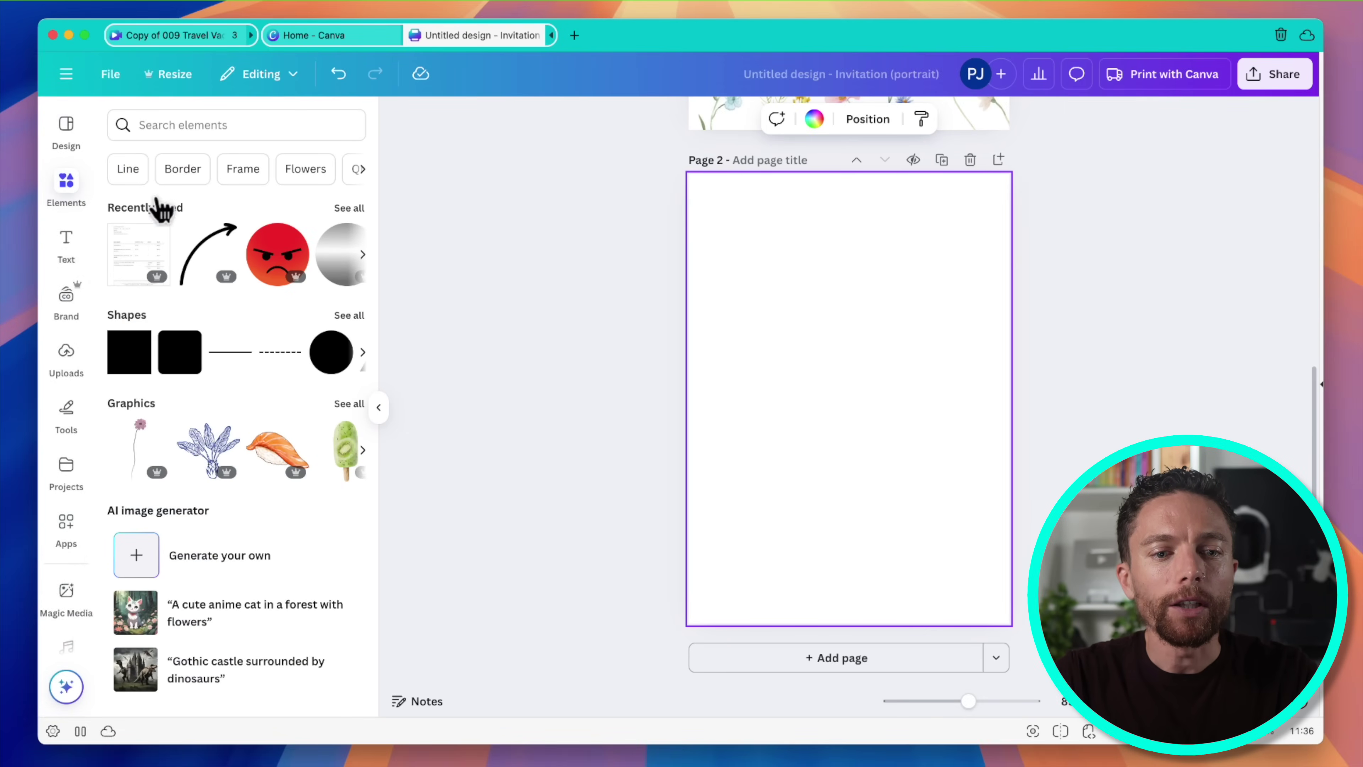
pyautogui.scroll(-1, 259, 298)
pyautogui.scroll(1, 258, 298)
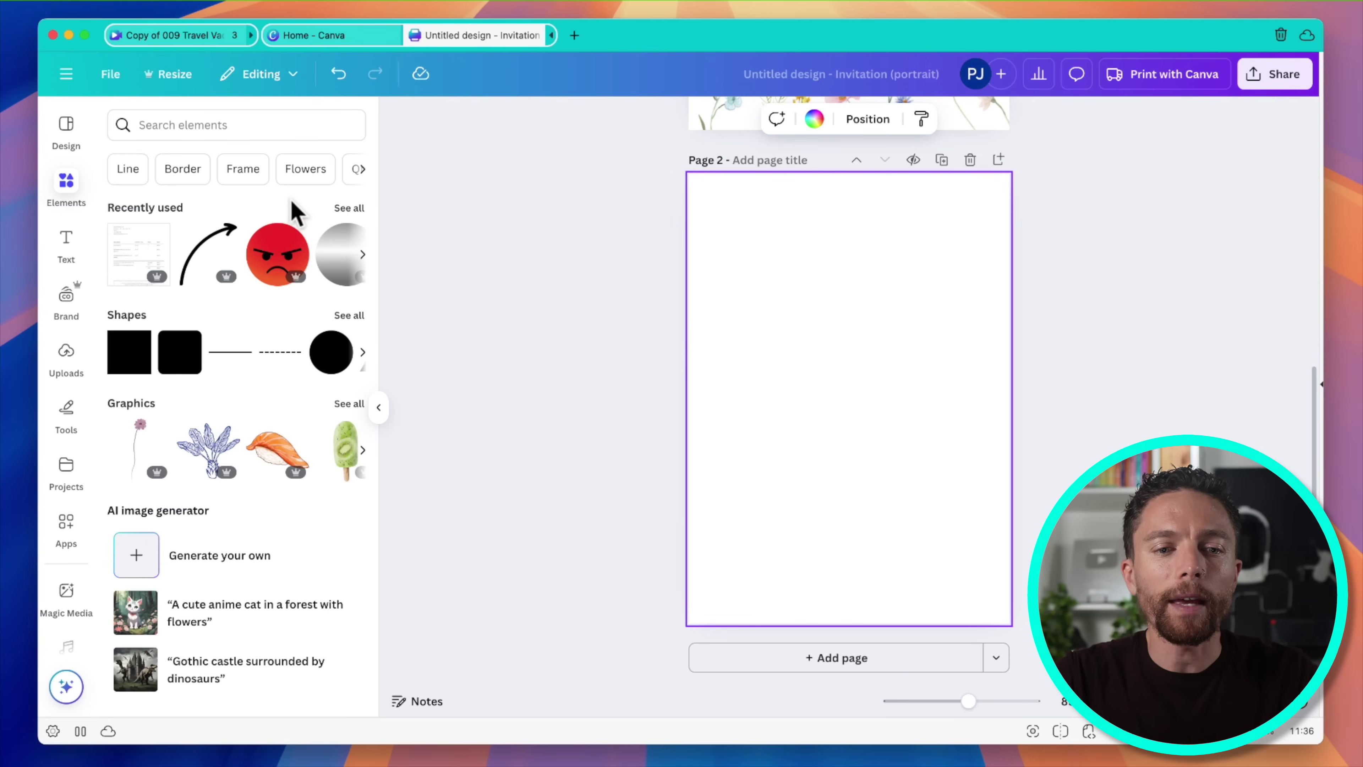
pyautogui.click(220, 463)
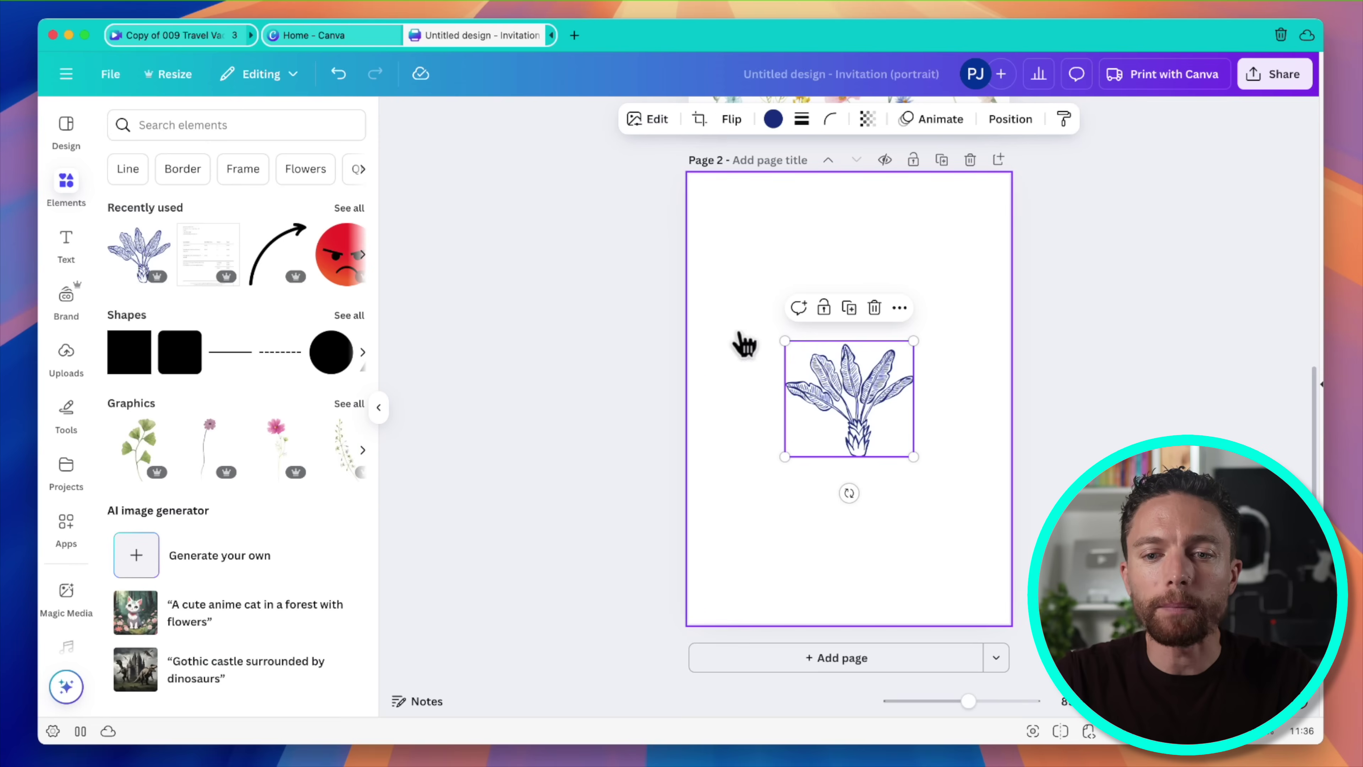
pyautogui.moveTo(785, 339); pyautogui.dragTo(861, 359)
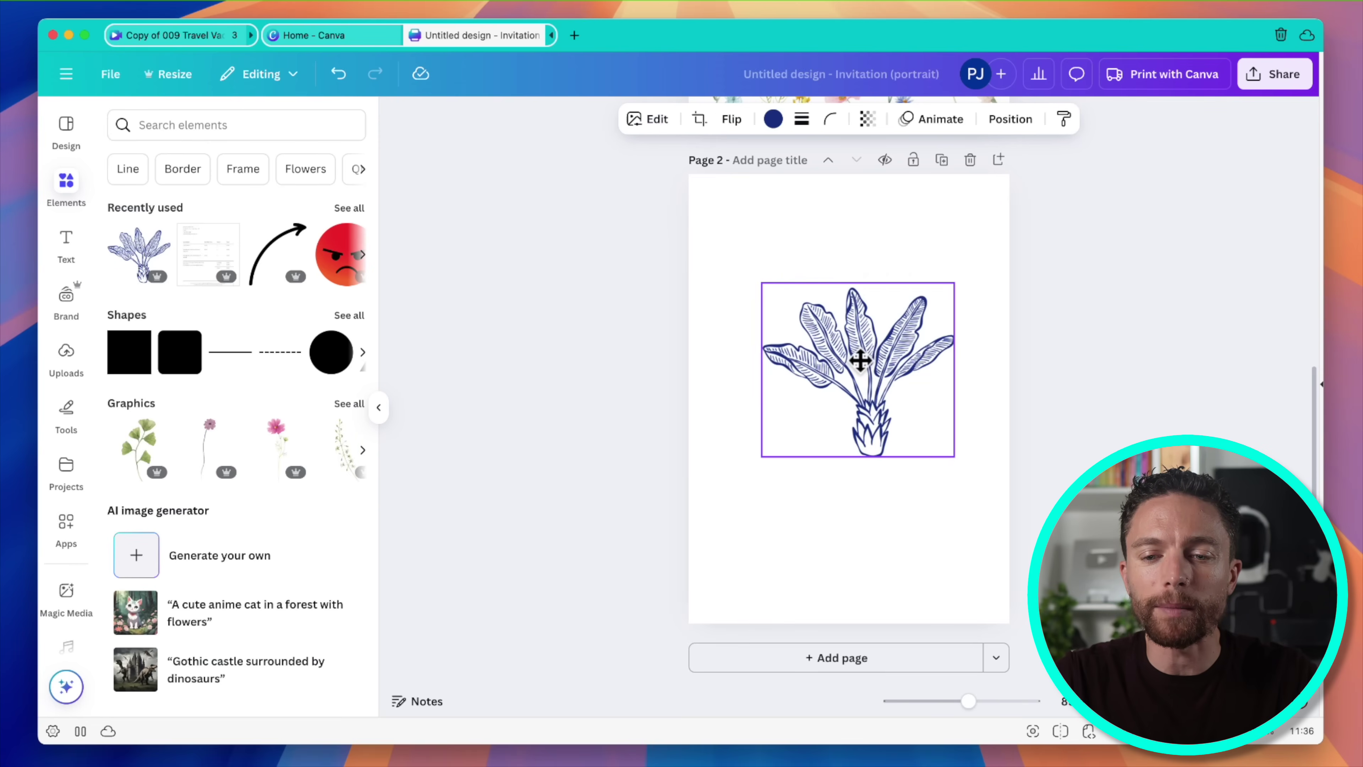
pyautogui.moveTo(786, 421); pyautogui.dragTo(877, 280)
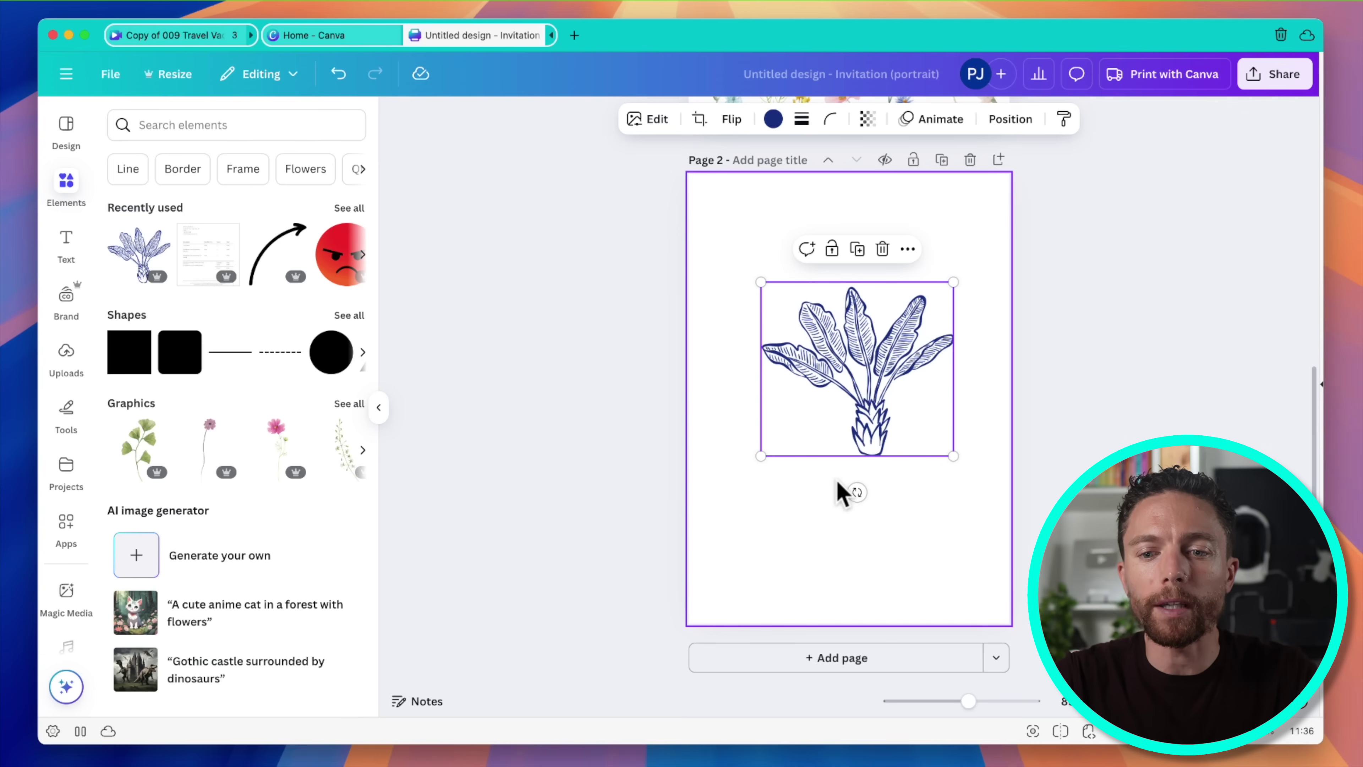
# Move the blue leafy plant graphic slightly toward the horizontal centre of page 2.
pyautogui.moveTo(873, 398); pyautogui.dragTo(854, 400)
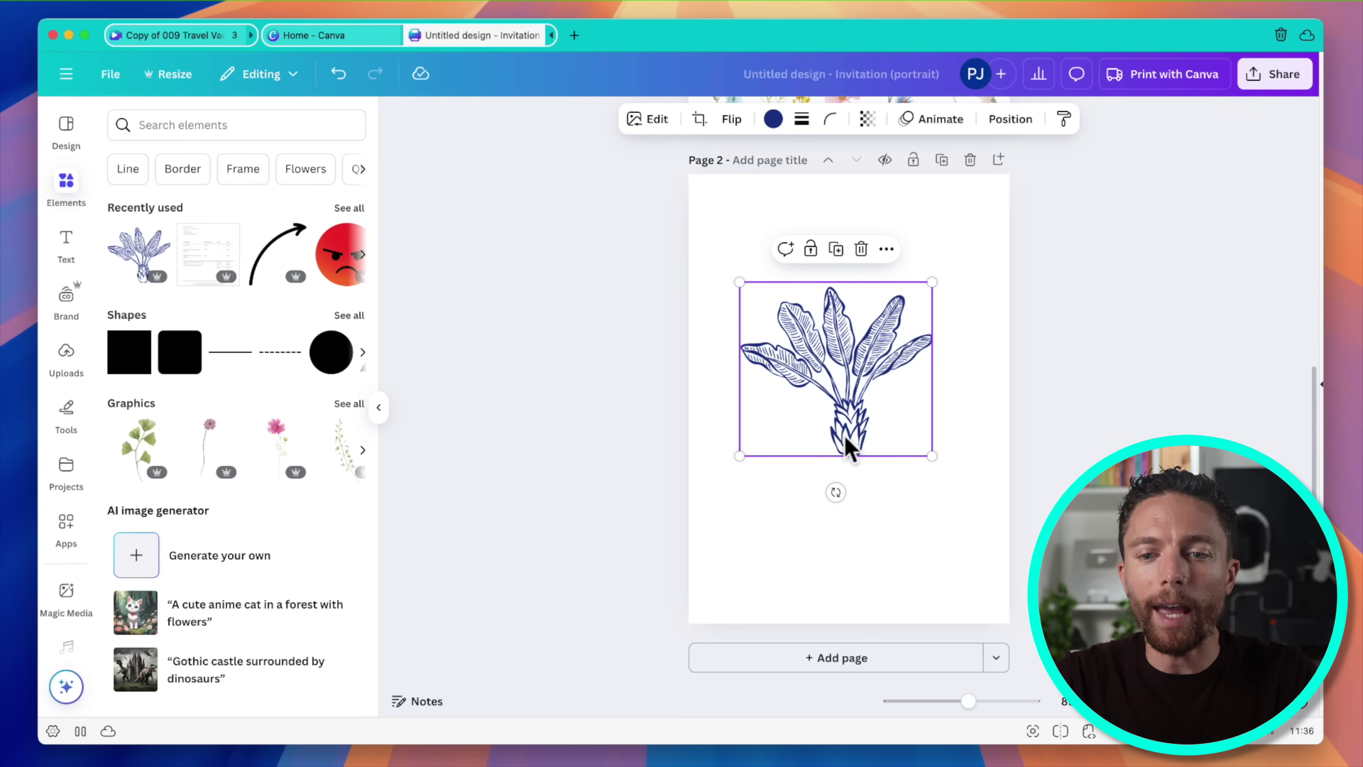
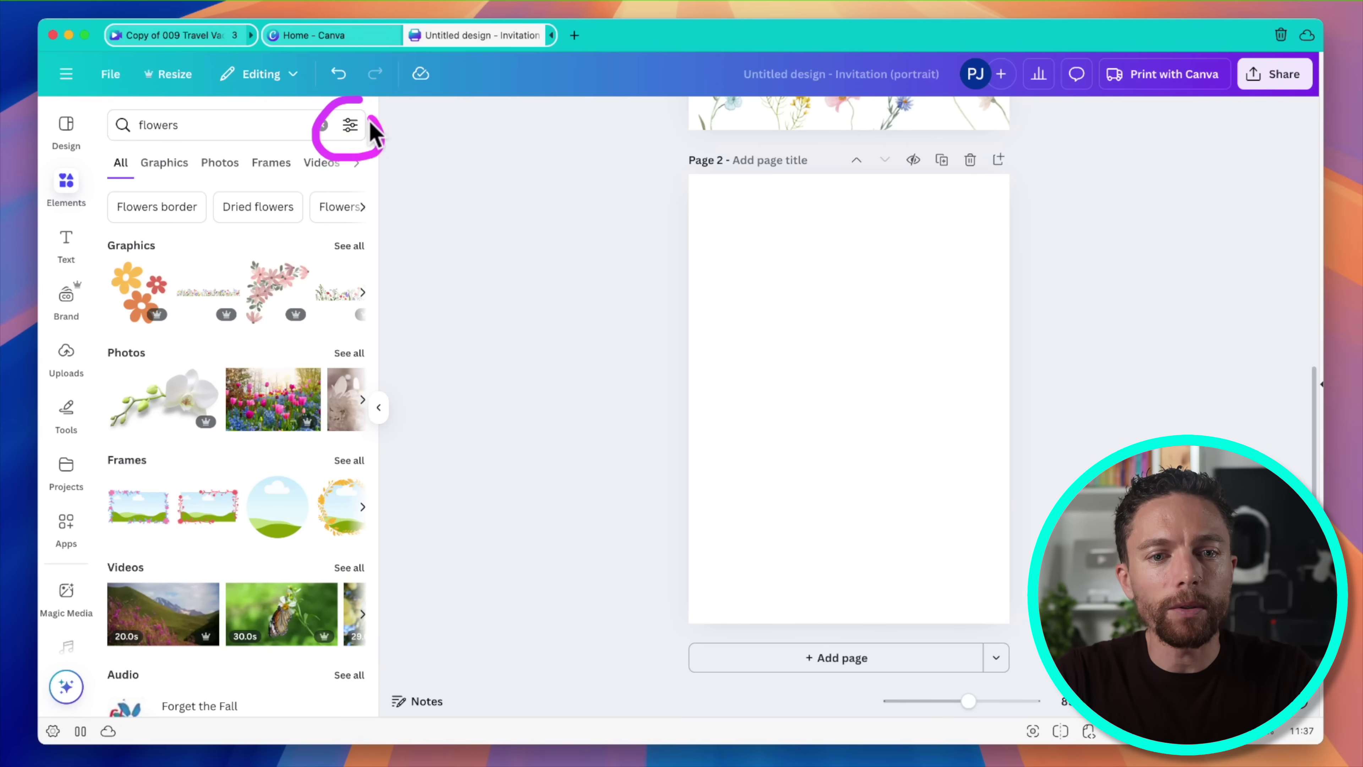
# Filter the flowers element results by the Free price option.
pyautogui.click(351, 127)
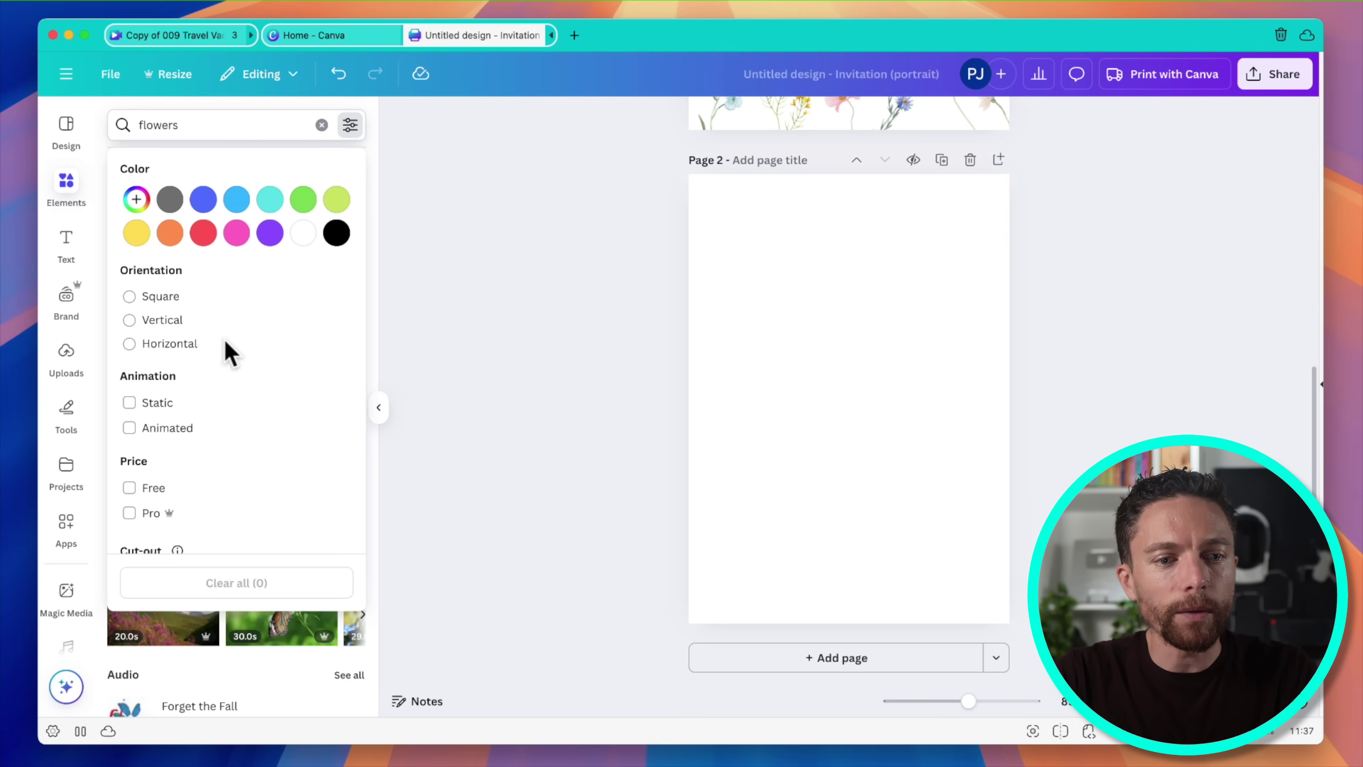
pyautogui.scroll(-2, 214, 406)
pyautogui.click(130, 435)
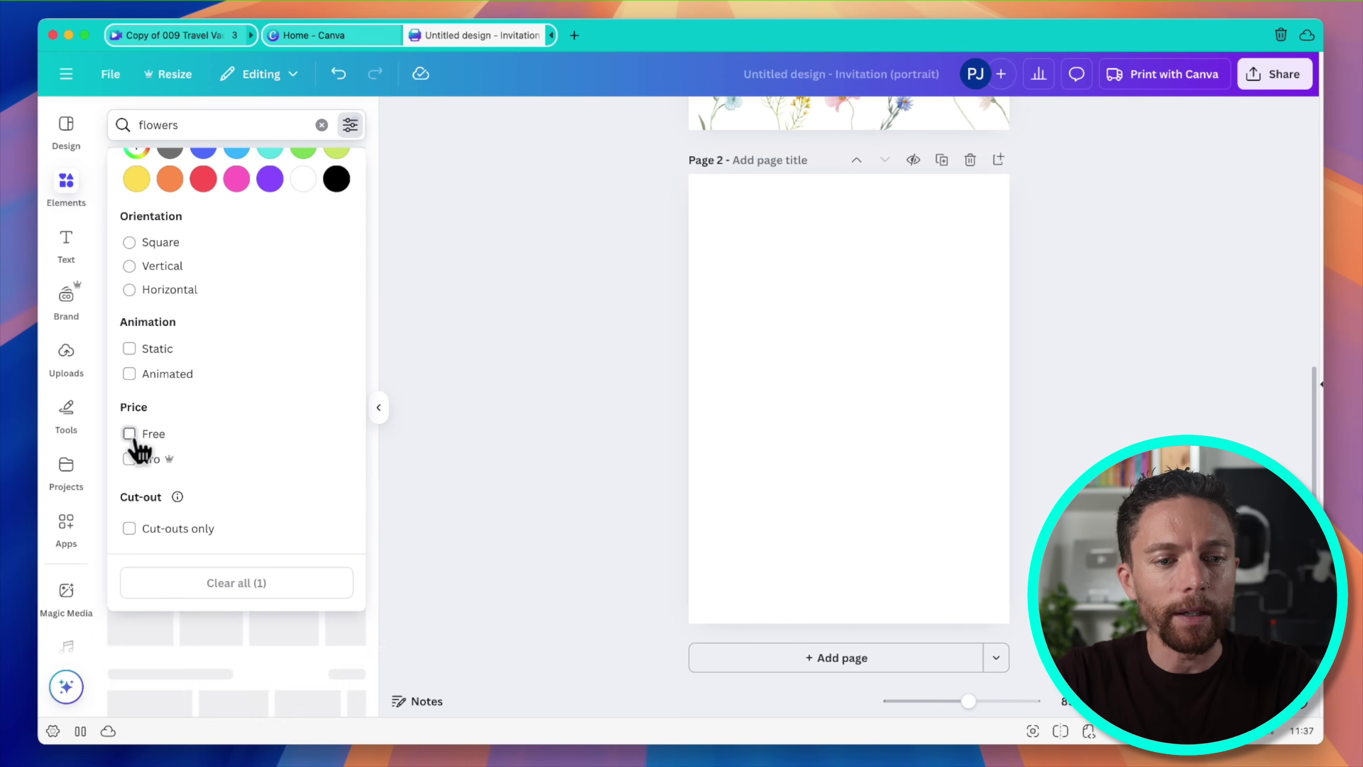
pyautogui.click(383, 503)
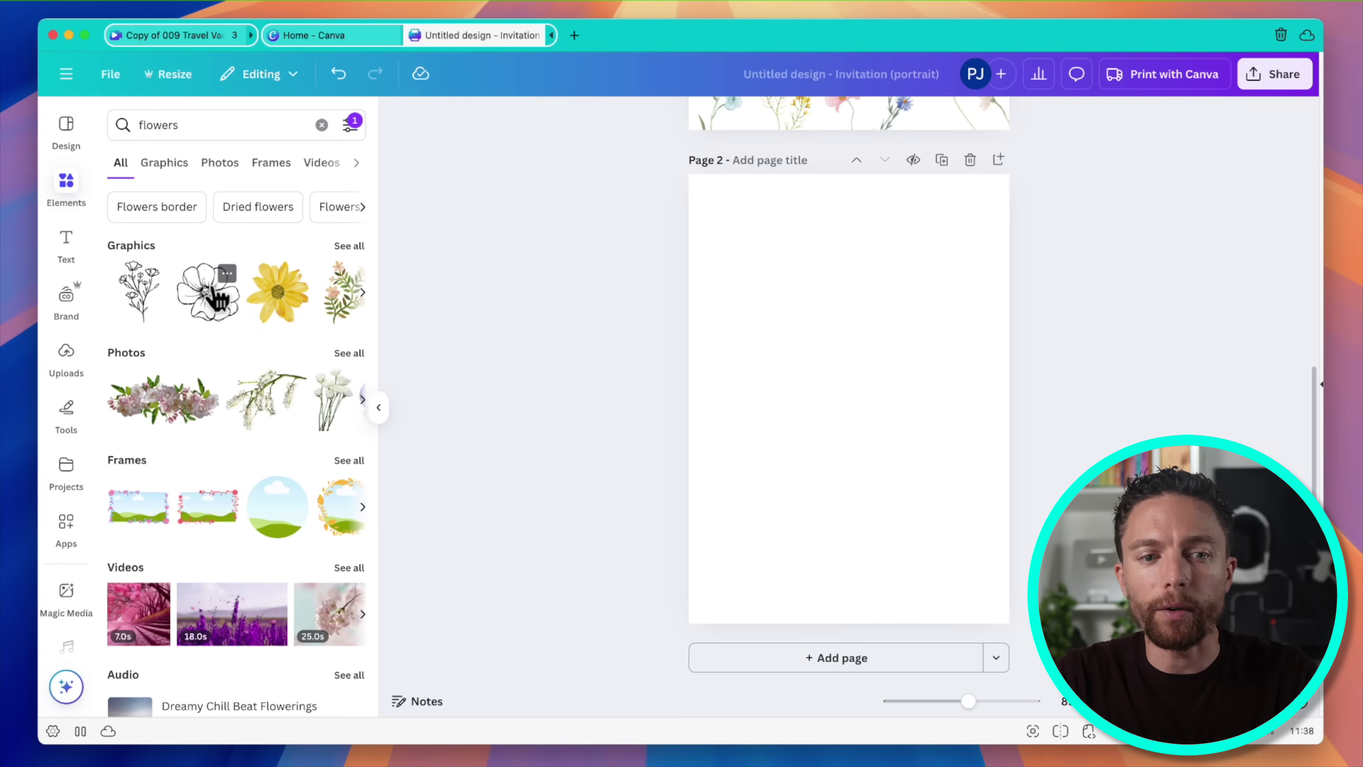
# Insert the black outline flower stems graphic and place it enlarged, partly cropped, in the lower-left corner of page 2.
pyautogui.click(150, 302)
pyautogui.moveTo(791, 488); pyautogui.dragTo(678, 550)
pyautogui.moveTo(828, 472); pyautogui.dragTo(765, 600)
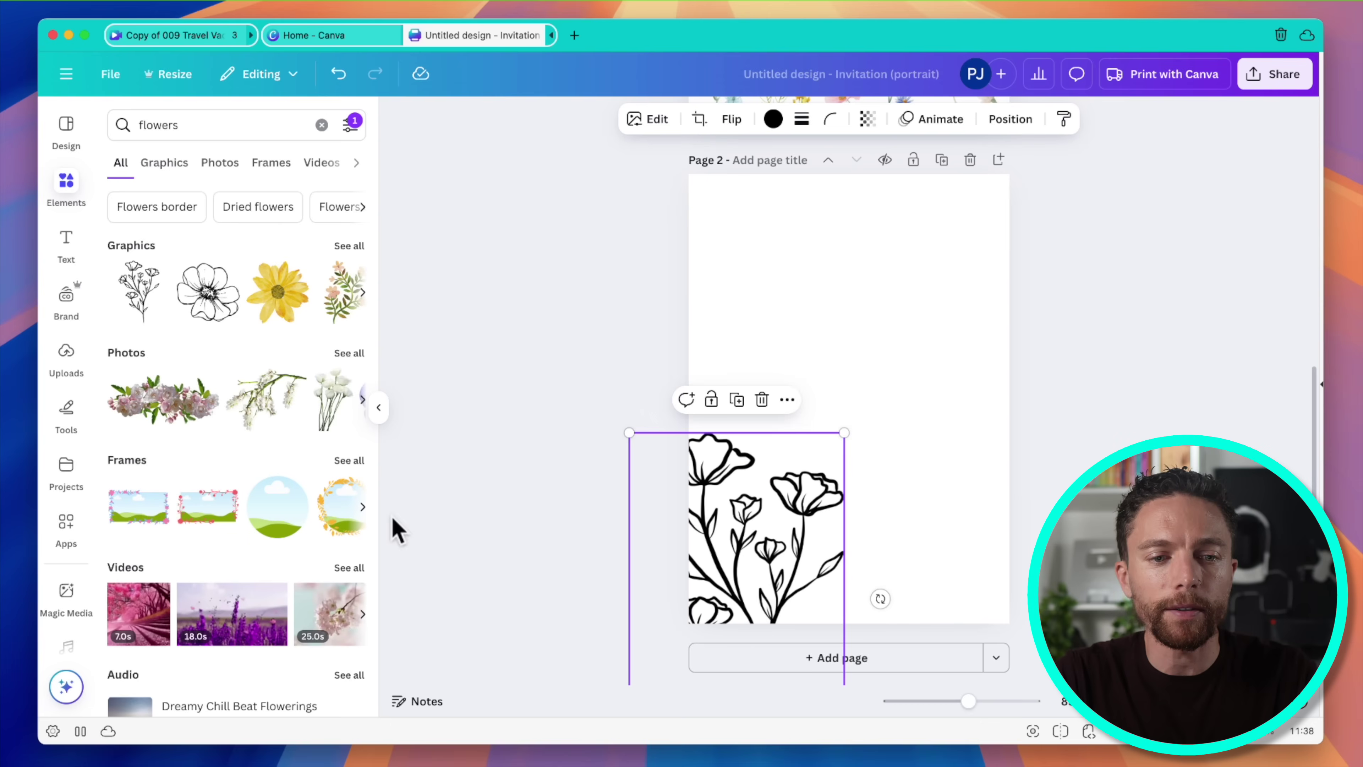
# Insert the peach watercolor flower graphic with green leaves and position it partly off the lower-right corner of page 2.
pyautogui.click(363, 293)
pyautogui.click(150, 293)
pyautogui.moveTo(873, 308); pyautogui.dragTo(1016, 504)
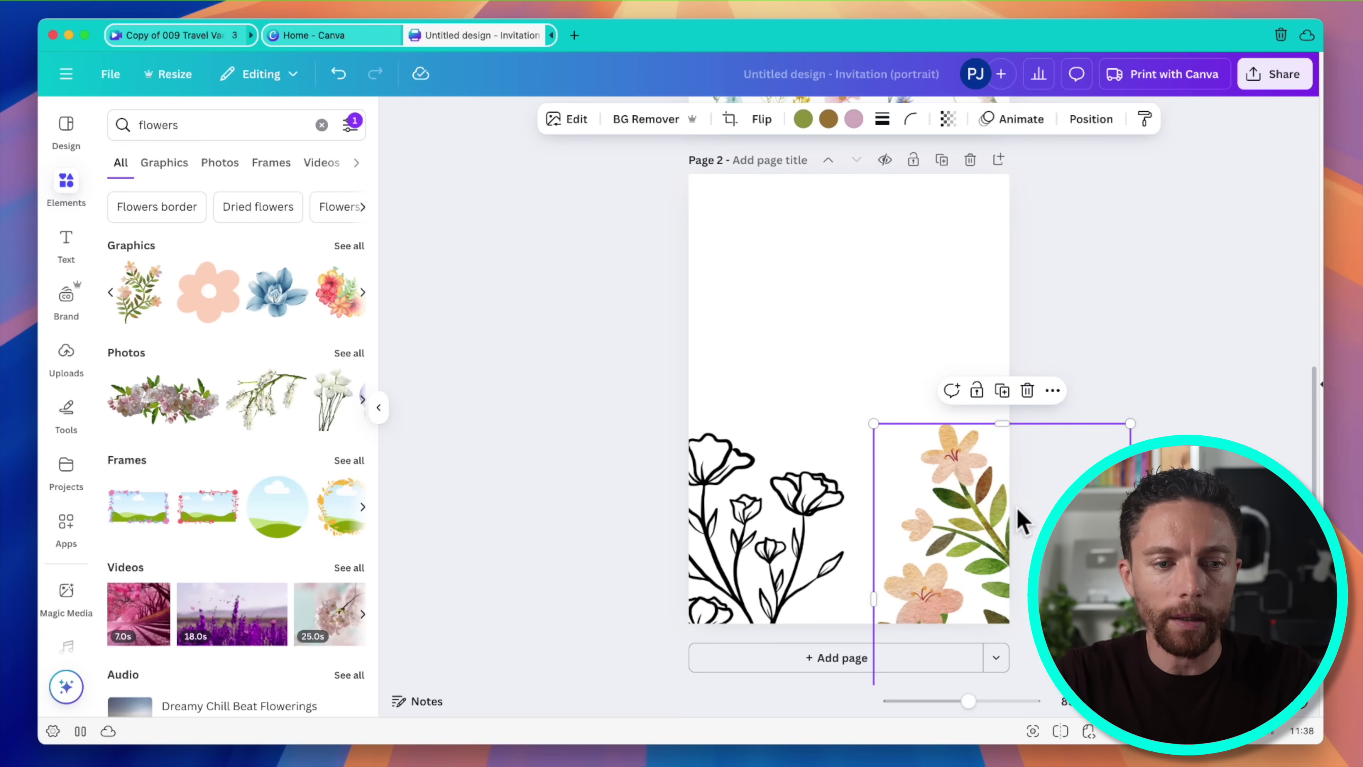
# Insert the rectangular frame with pink flowers and blue leaves, enlarging and centring it in the upper part of page 2.
pyautogui.hscroll(2, 271, 512)
pyautogui.hscroll(-2, 270, 513)
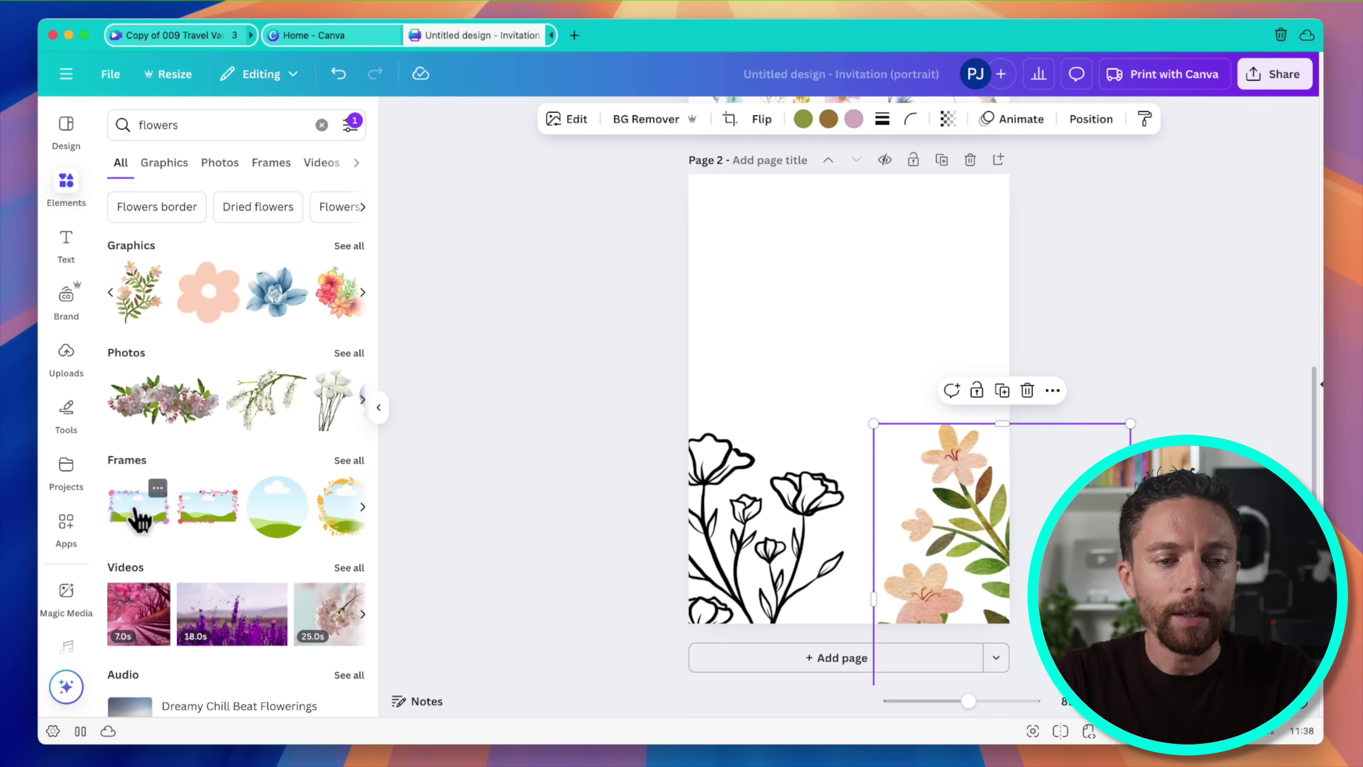
pyautogui.click(138, 518)
pyautogui.moveTo(836, 399); pyautogui.dragTo(798, 247)
pyautogui.moveTo(891, 298); pyautogui.dragTo(1001, 361)
pyautogui.moveTo(935, 314); pyautogui.dragTo(922, 329)
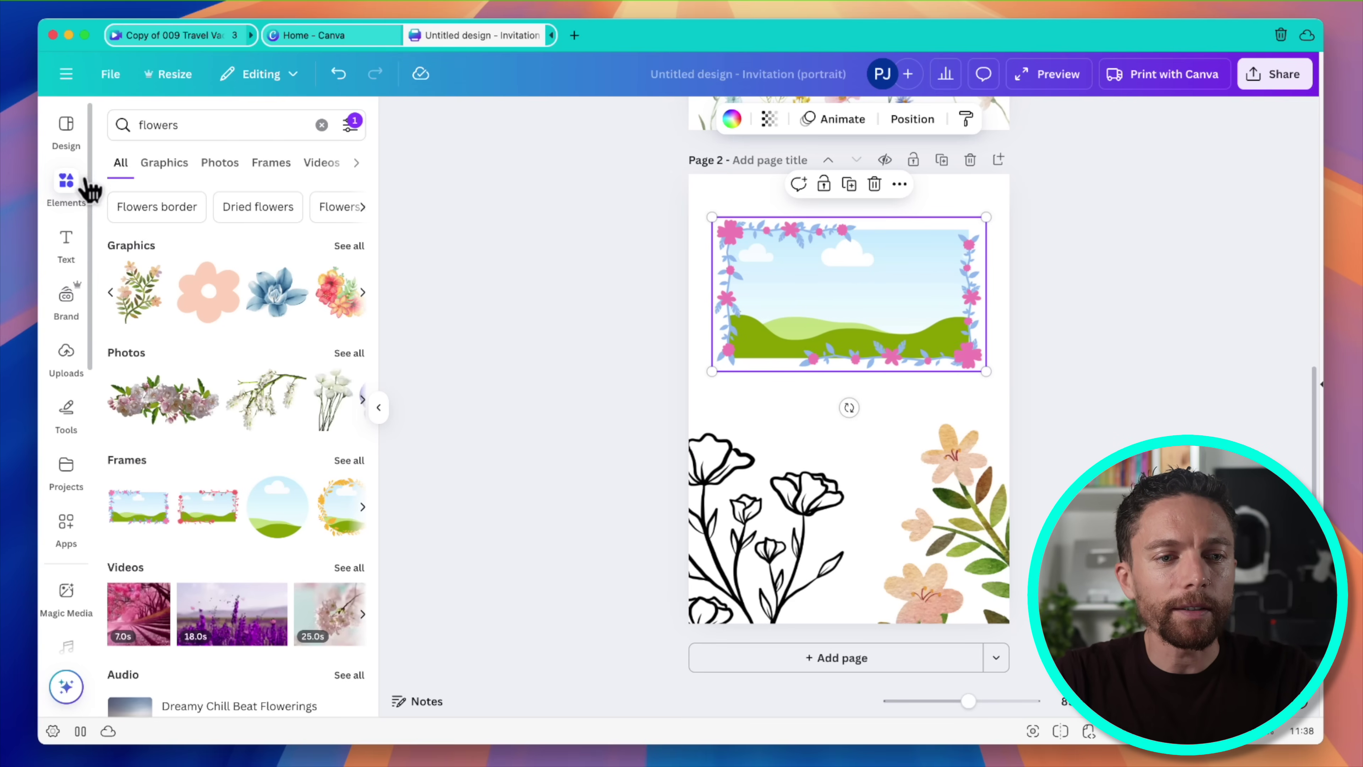
# Fill the floral frame with the uploaded photo of the couple's beach proposal.
pyautogui.click(69, 357)
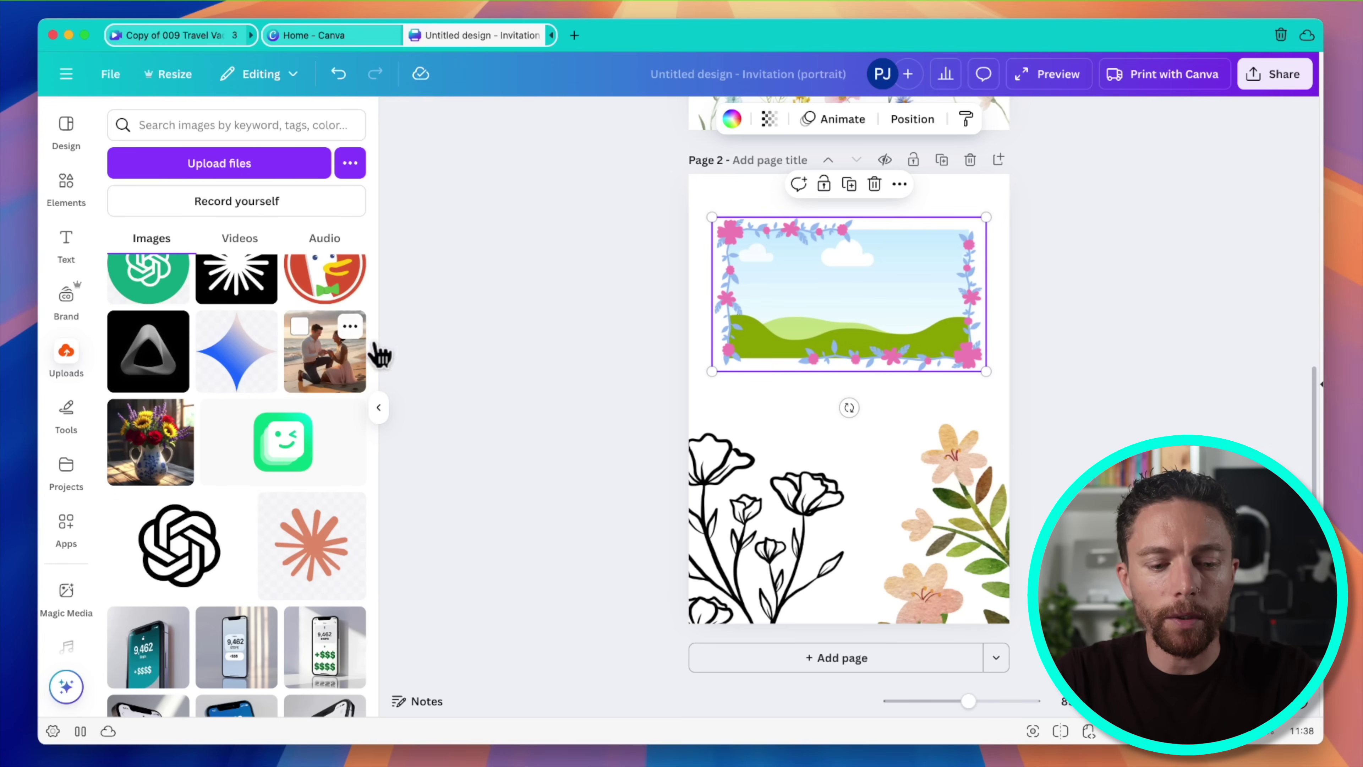
pyautogui.moveTo(339, 370); pyautogui.dragTo(770, 298)
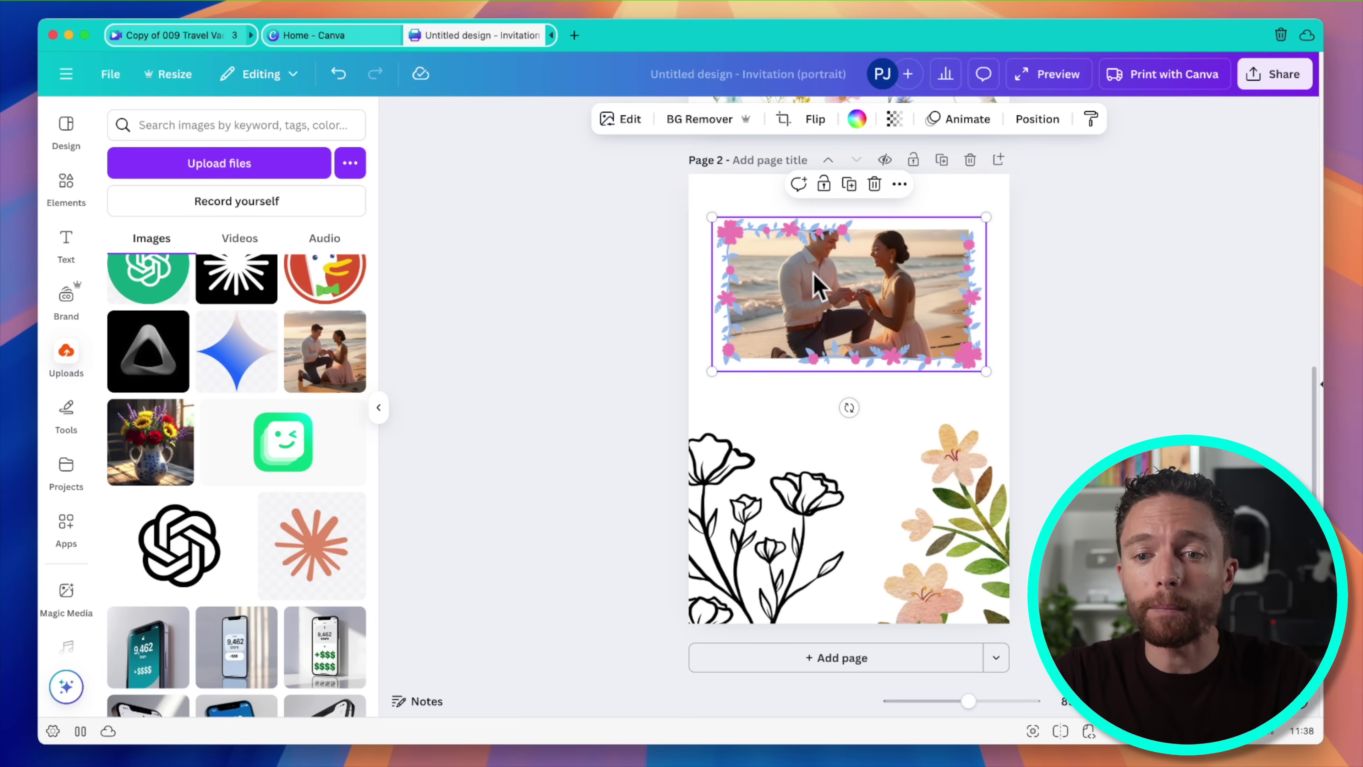
# Try the uploaded flower vase photo and the grey triangle logo in the floral frame, and put the beach proposal photo back.
pyautogui.moveTo(151, 470); pyautogui.dragTo(865, 279)
pyautogui.moveTo(150, 376); pyautogui.dragTo(805, 301)
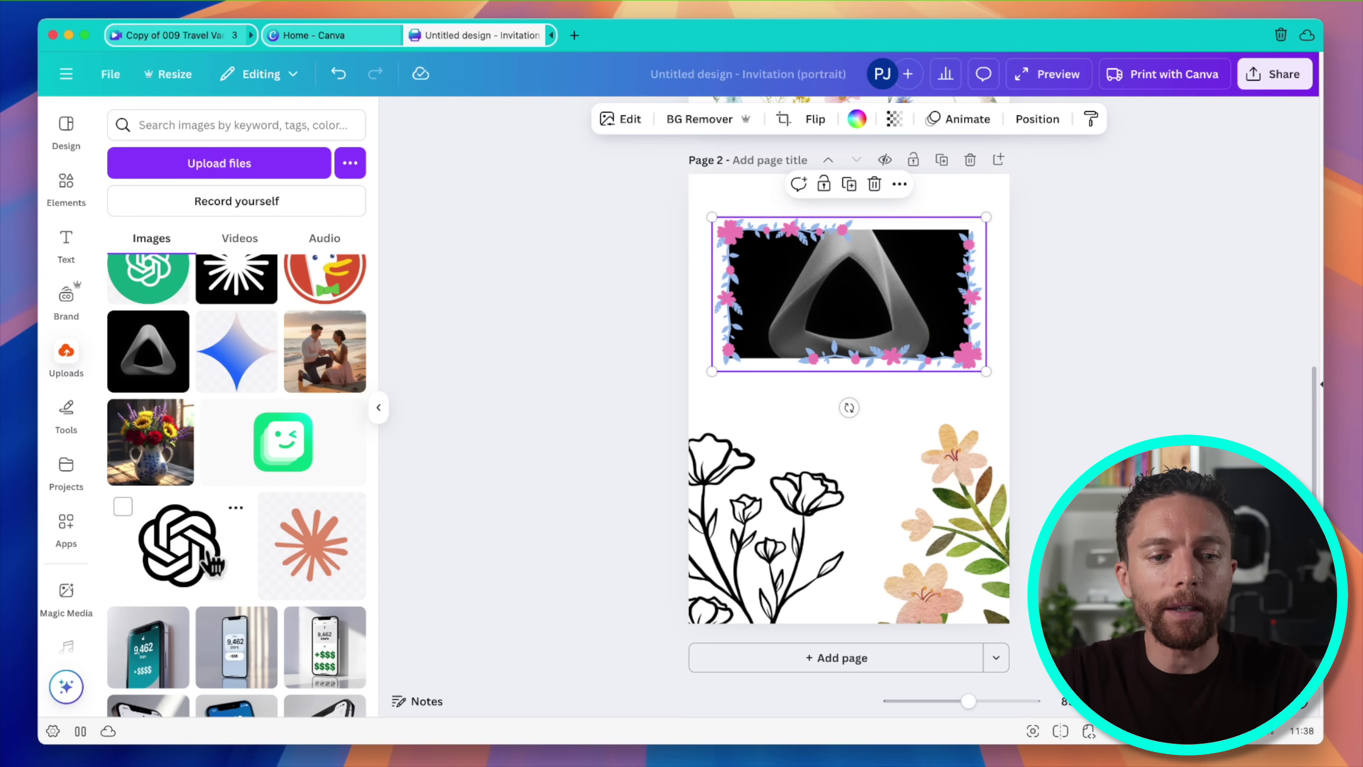
pyautogui.moveTo(325, 352); pyautogui.dragTo(815, 309)
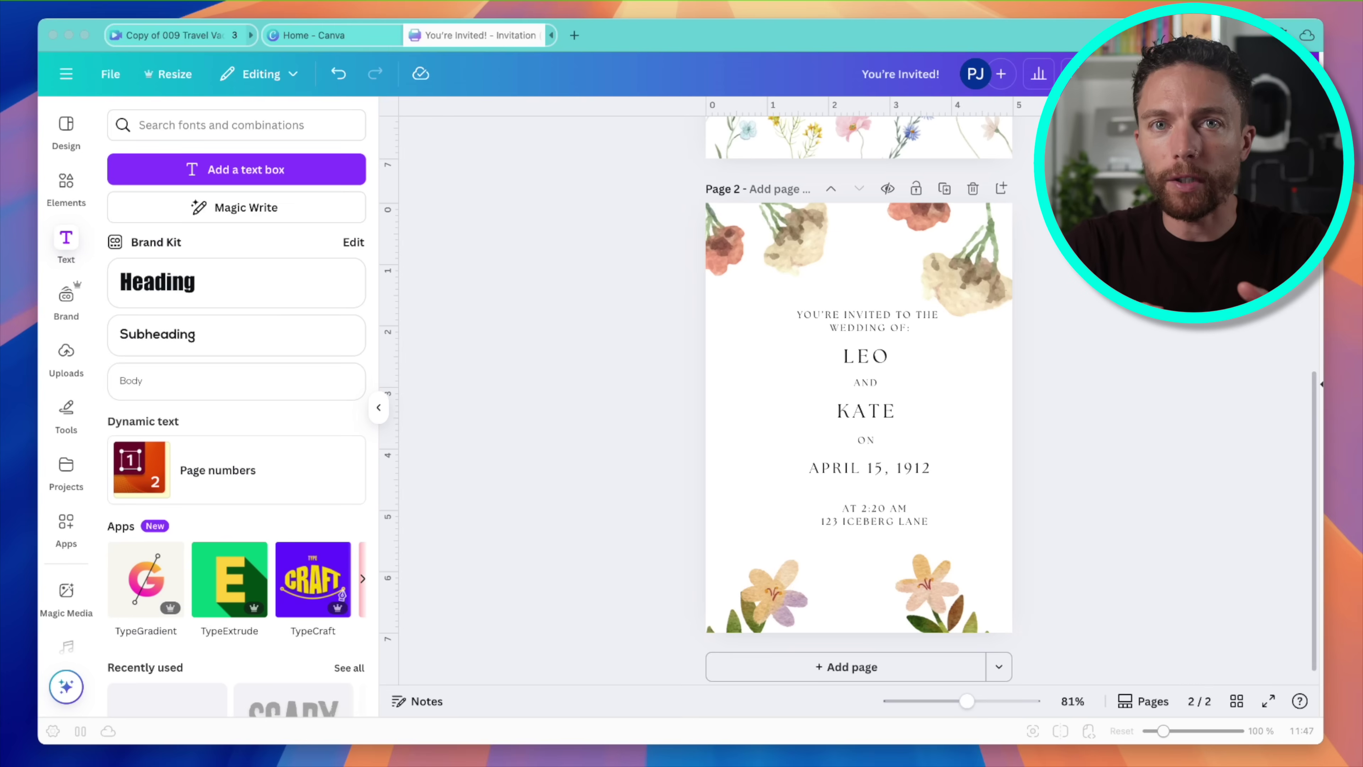
# Examine the wedding font results and their free price filter for the first name on page 2 of the invitation.
pyautogui.click(648, 356)
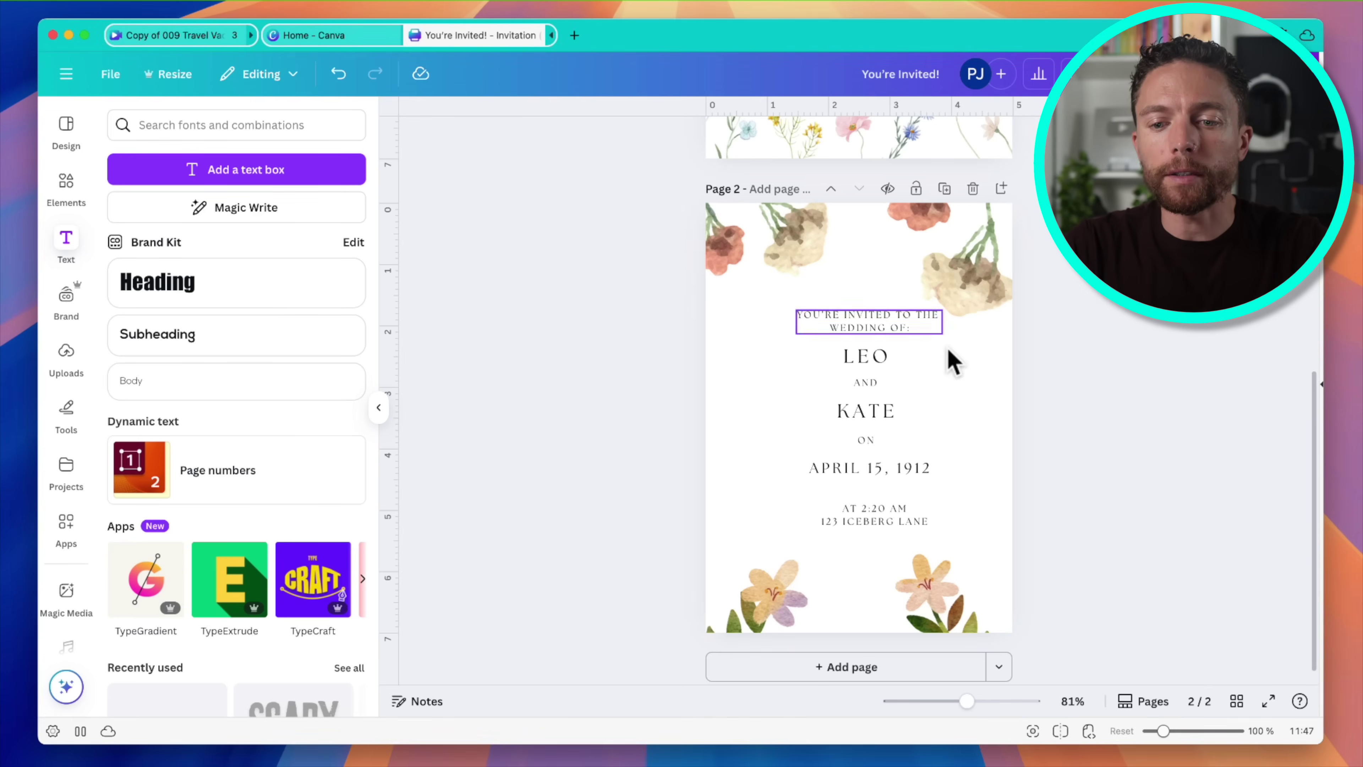
pyautogui.doubleClick(880, 363)
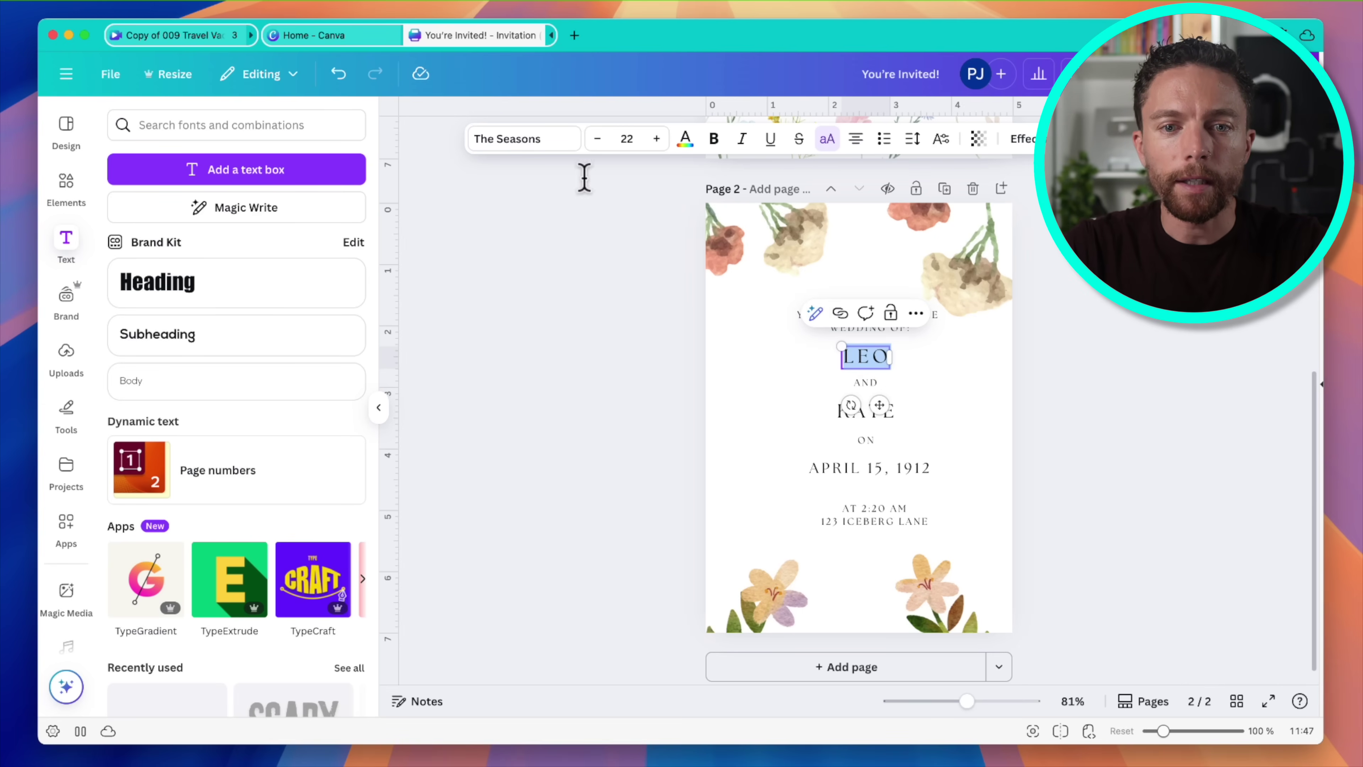
pyautogui.click(544, 140)
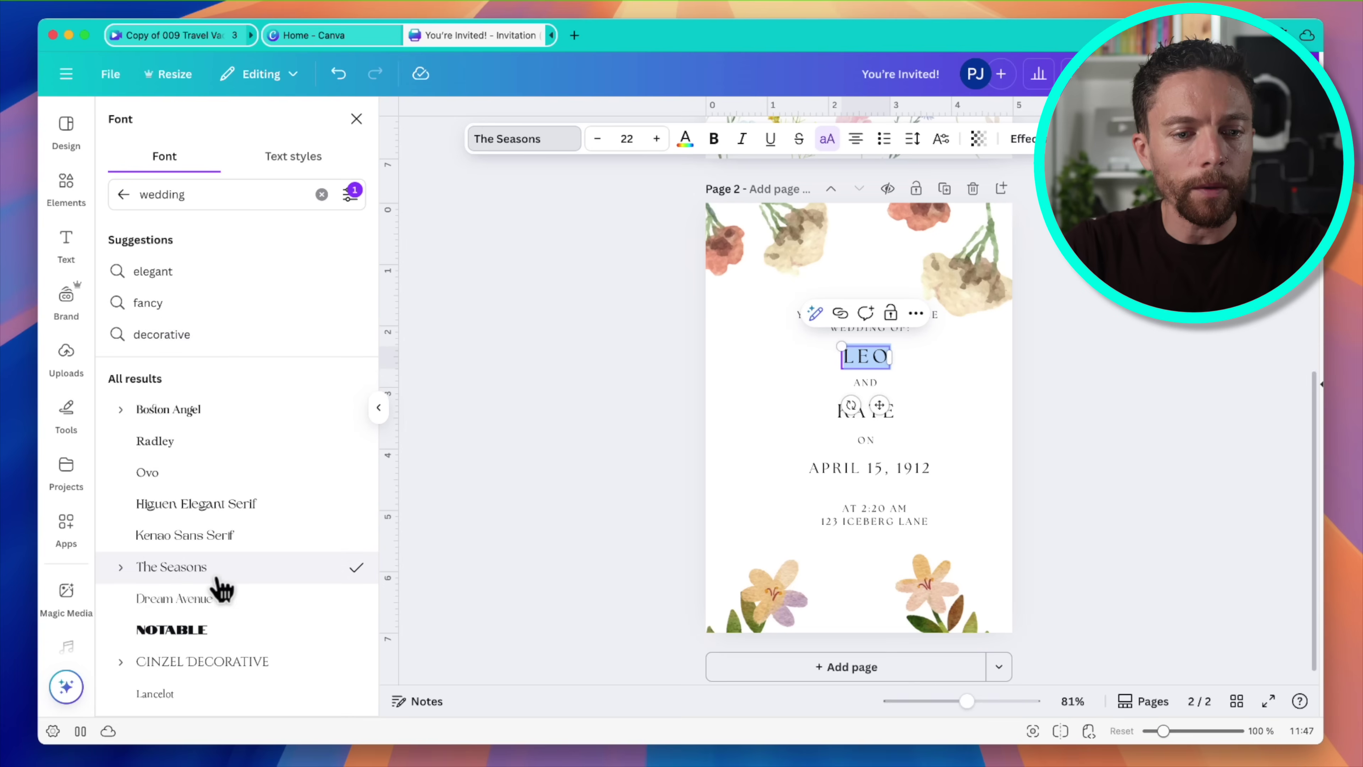
pyautogui.click(351, 195)
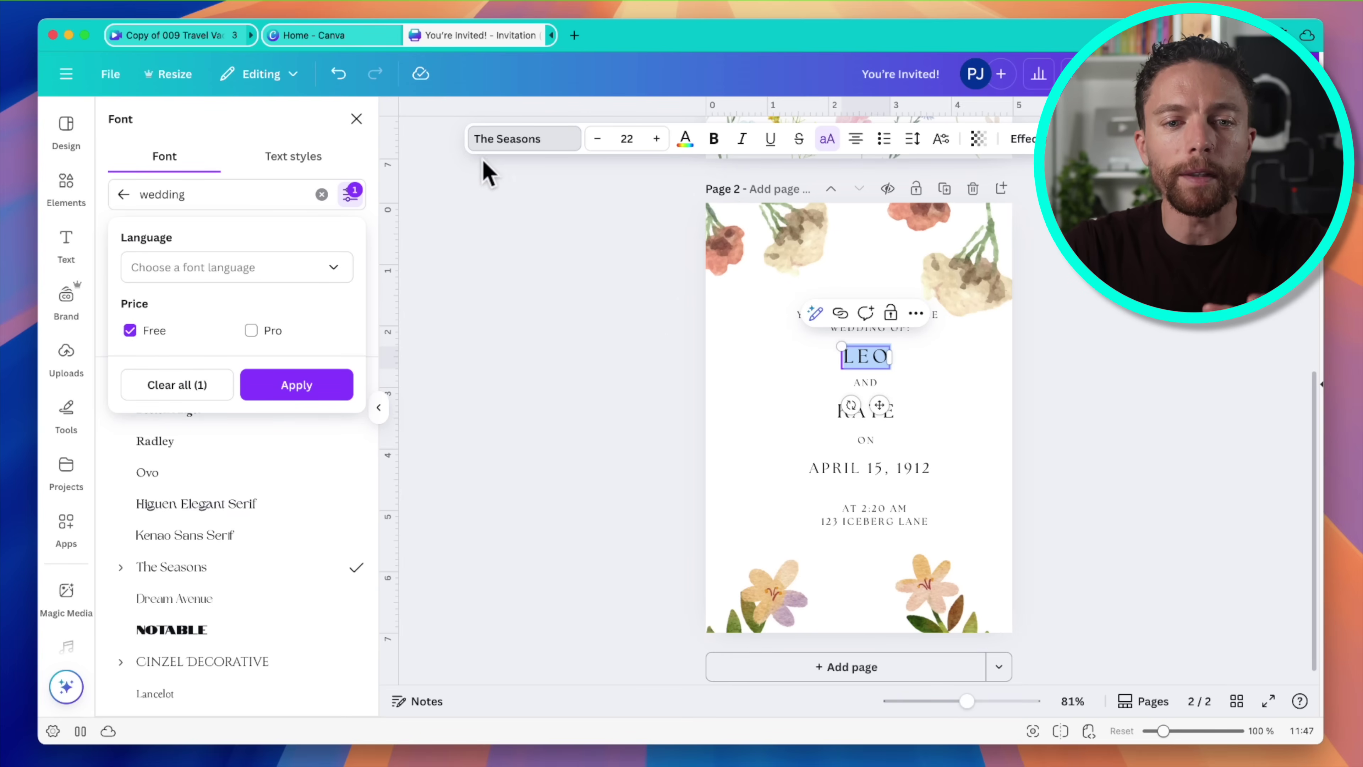
pyautogui.click(533, 289)
pyautogui.click(537, 290)
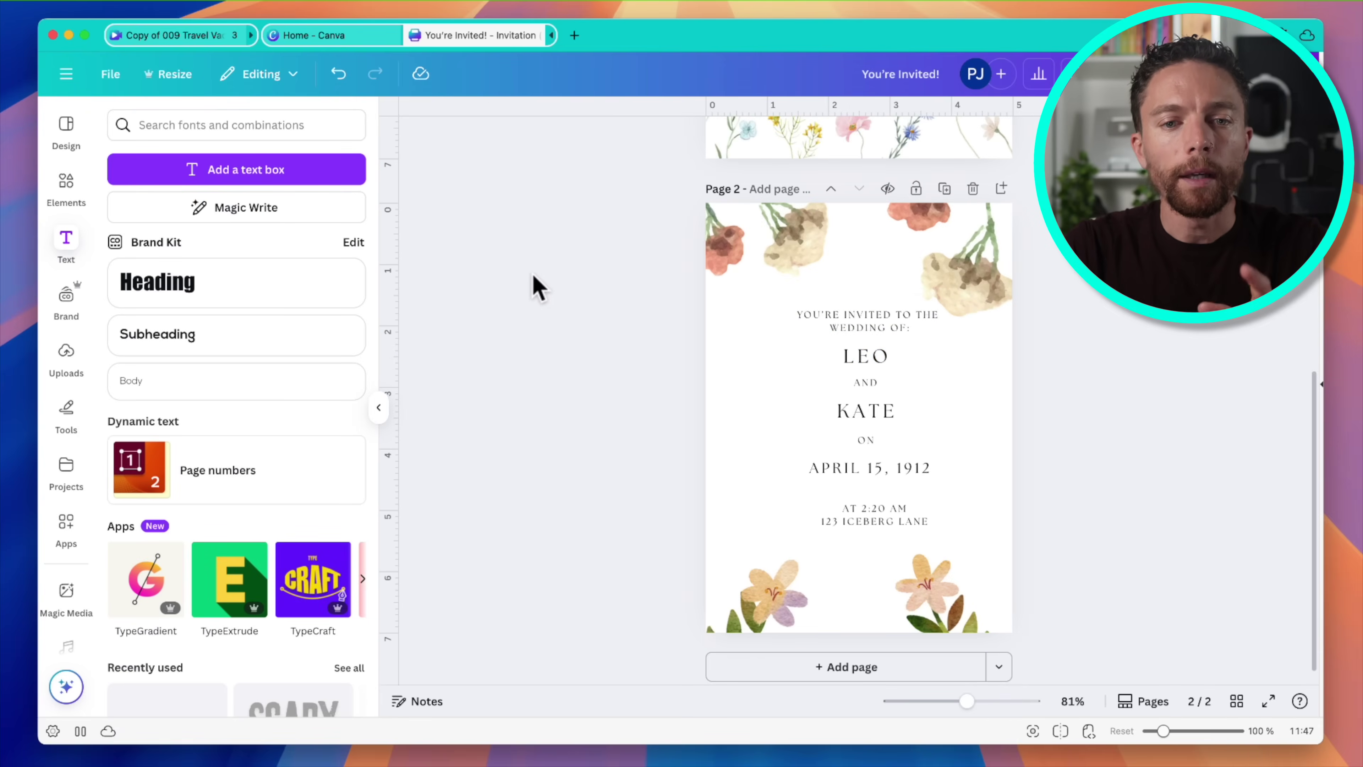
# Check the design settings for the option that shows rulers and guides.
pyautogui.click(111, 76)
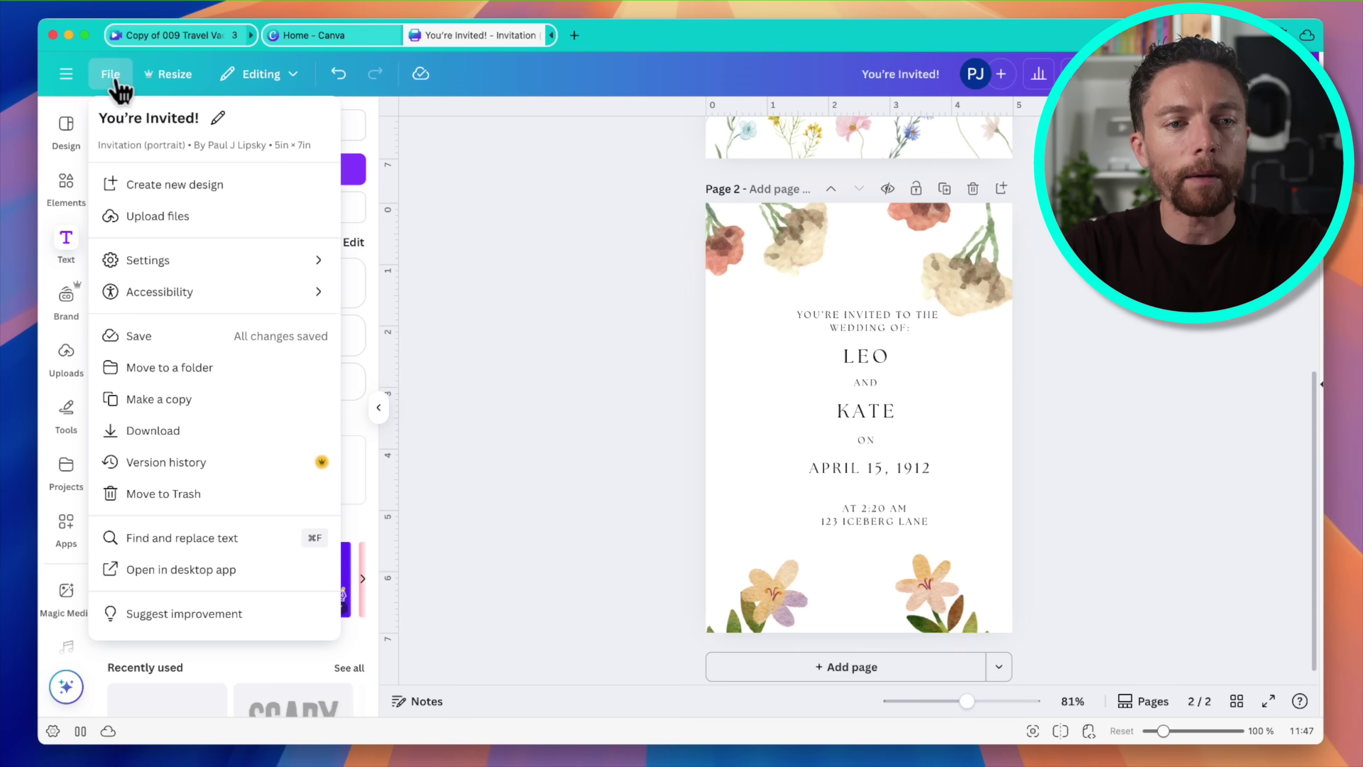
pyautogui.moveTo(212, 264)
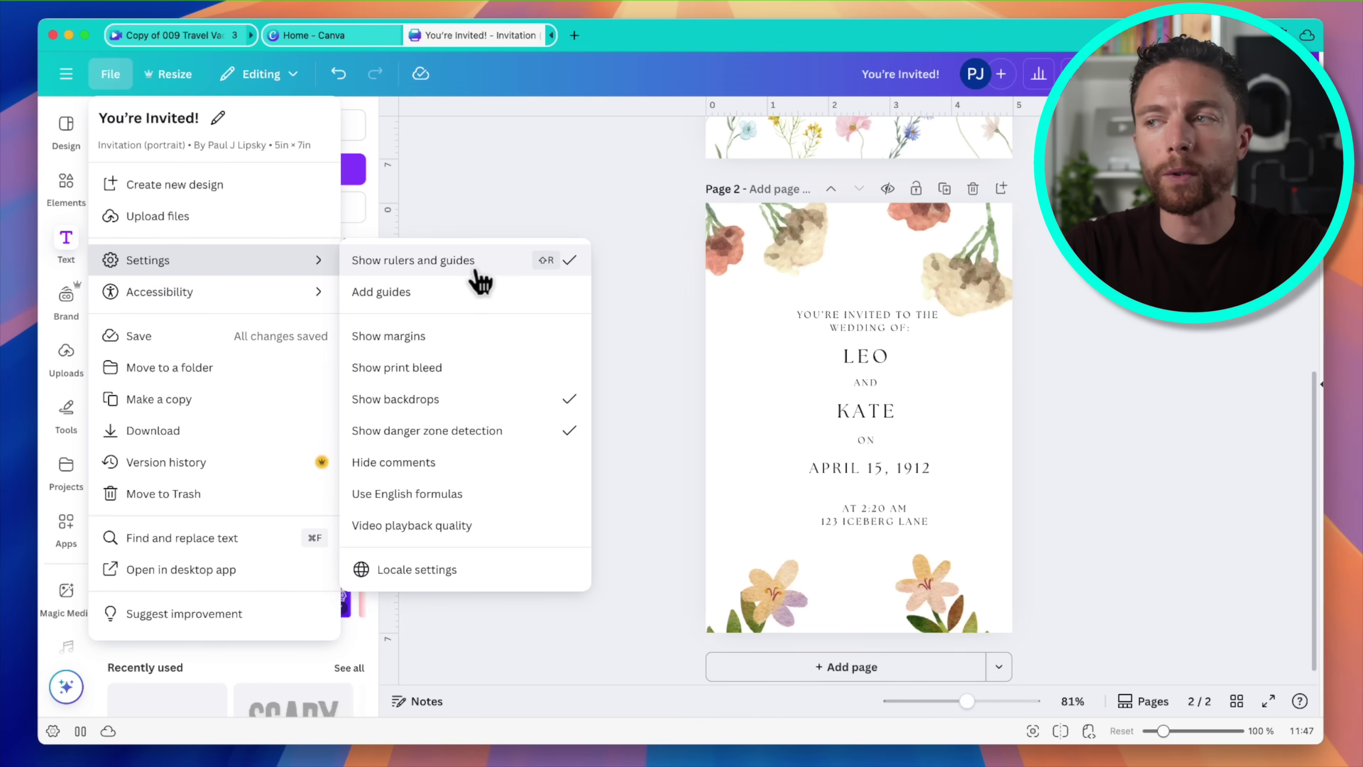
pyautogui.click(670, 328)
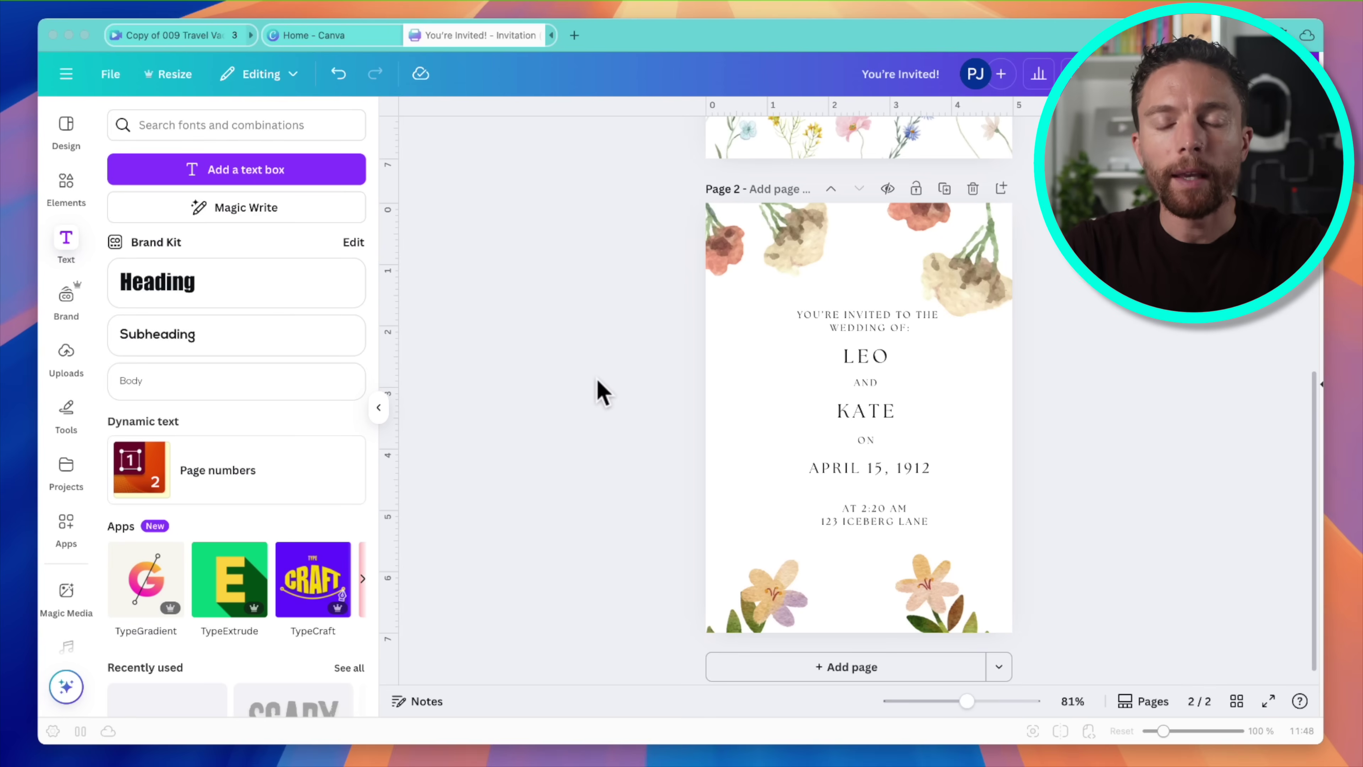
# Try to reposition the lower-left flower on page 2 and dismiss the comment opened on the upper-left floral graphic.
pyautogui.click(614, 398)
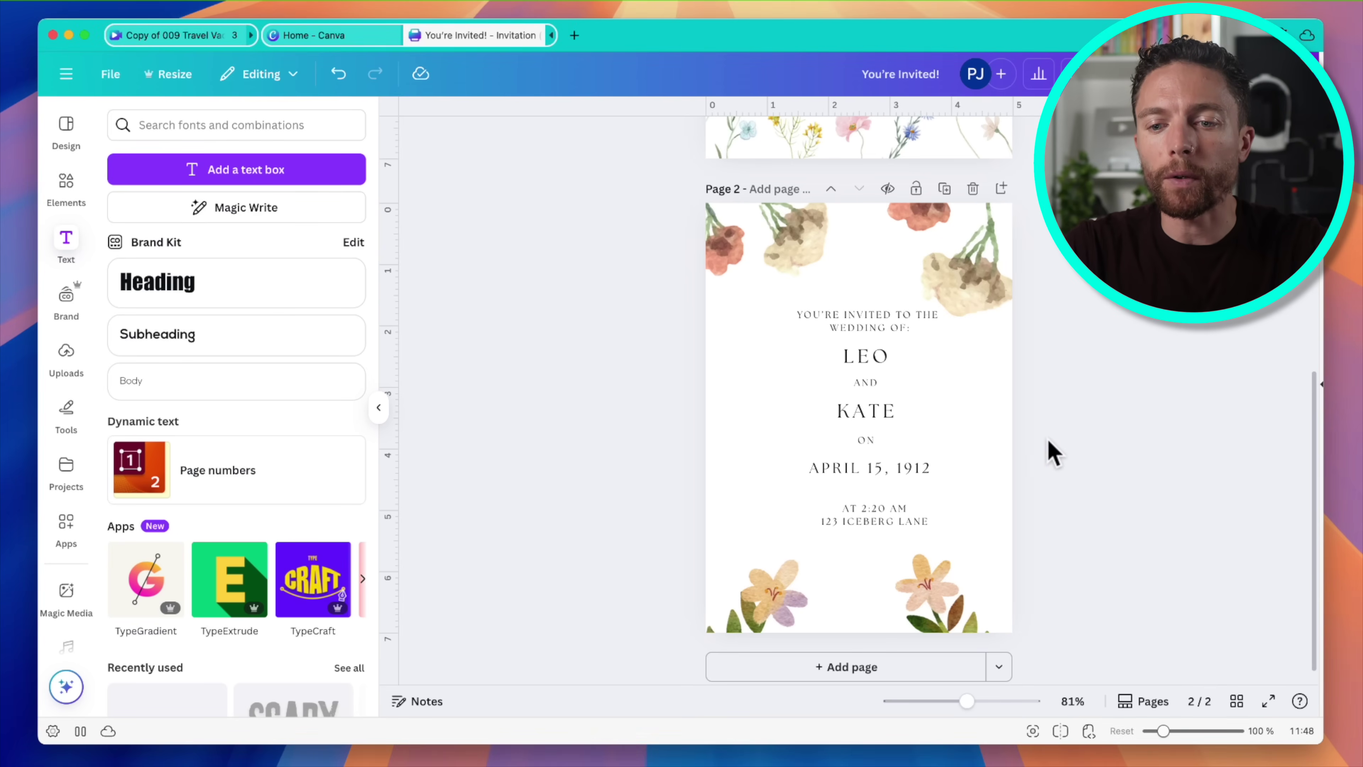
pyautogui.scroll(5, 1027, 481)
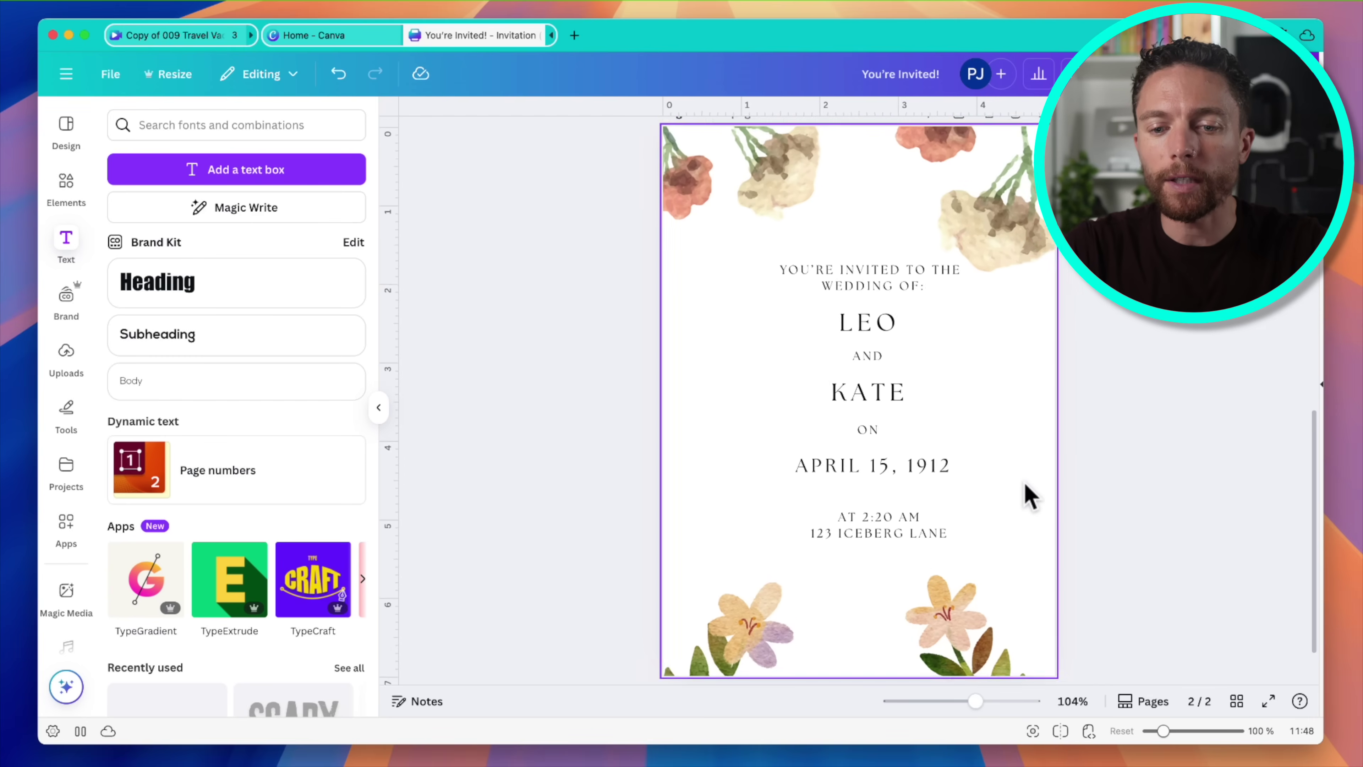
pyautogui.scroll(-1, 1026, 496)
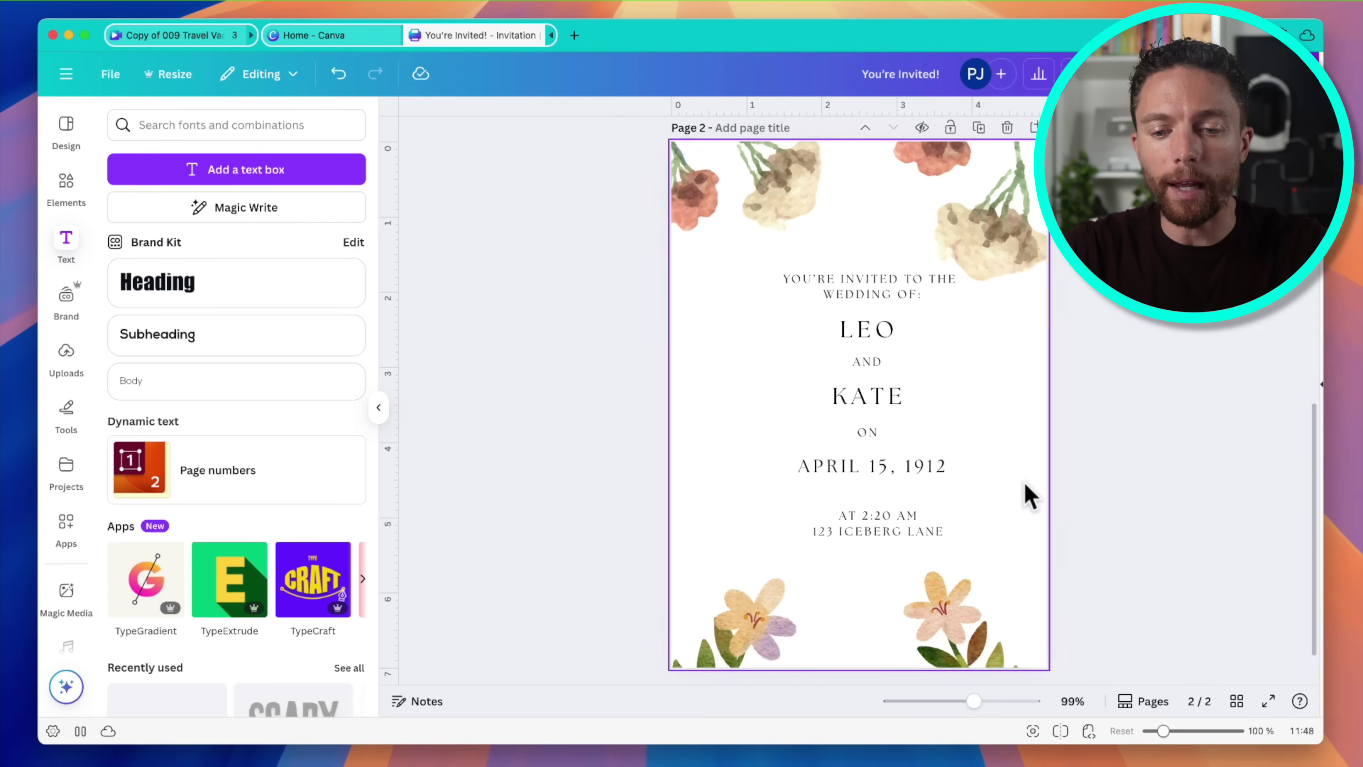
pyautogui.moveTo(764, 556)
pyautogui.mouseDown()
pyautogui.moveTo(687, 604)
pyautogui.moveTo(715, 678)
pyautogui.moveTo(803, 659)
pyautogui.moveTo(762, 536)
pyautogui.mouseUp()
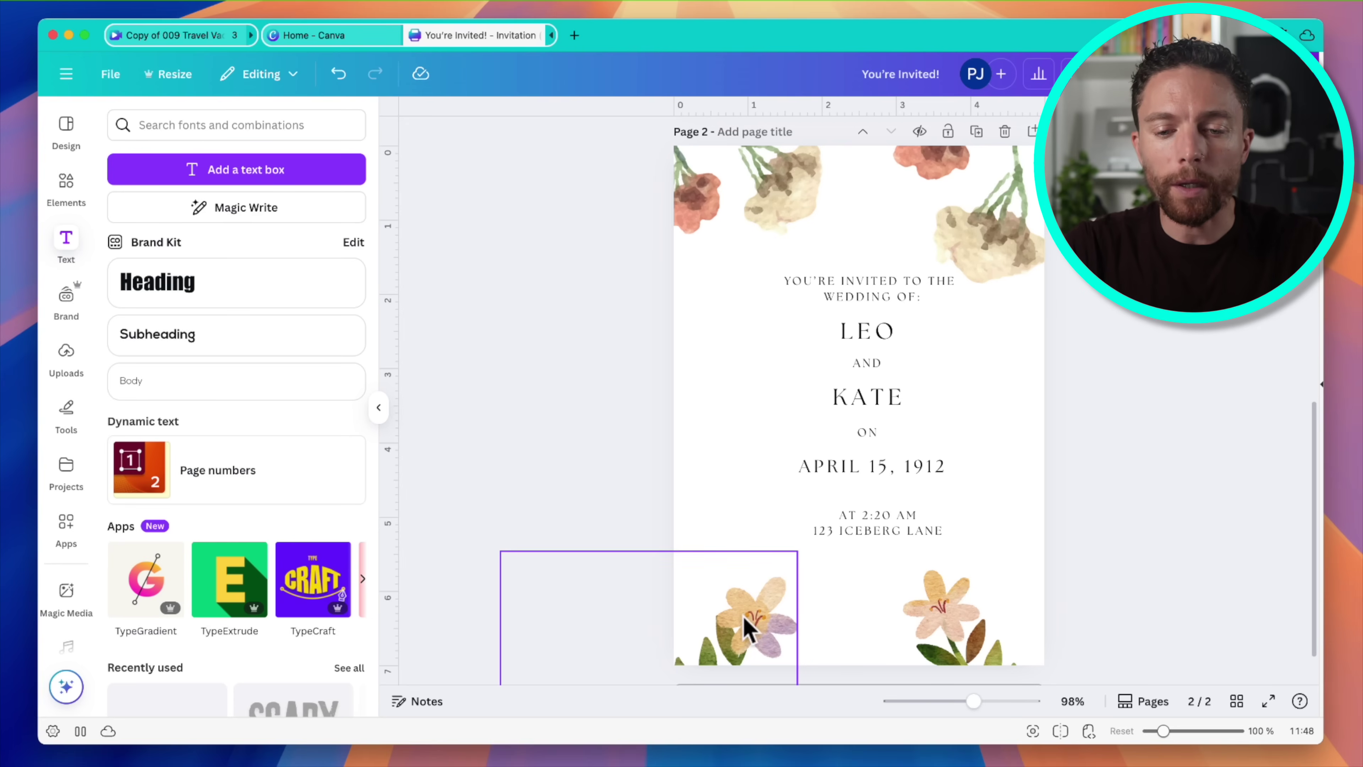
pyautogui.moveTo(743, 615); pyautogui.dragTo(742, 198)
pyautogui.click(591, 390)
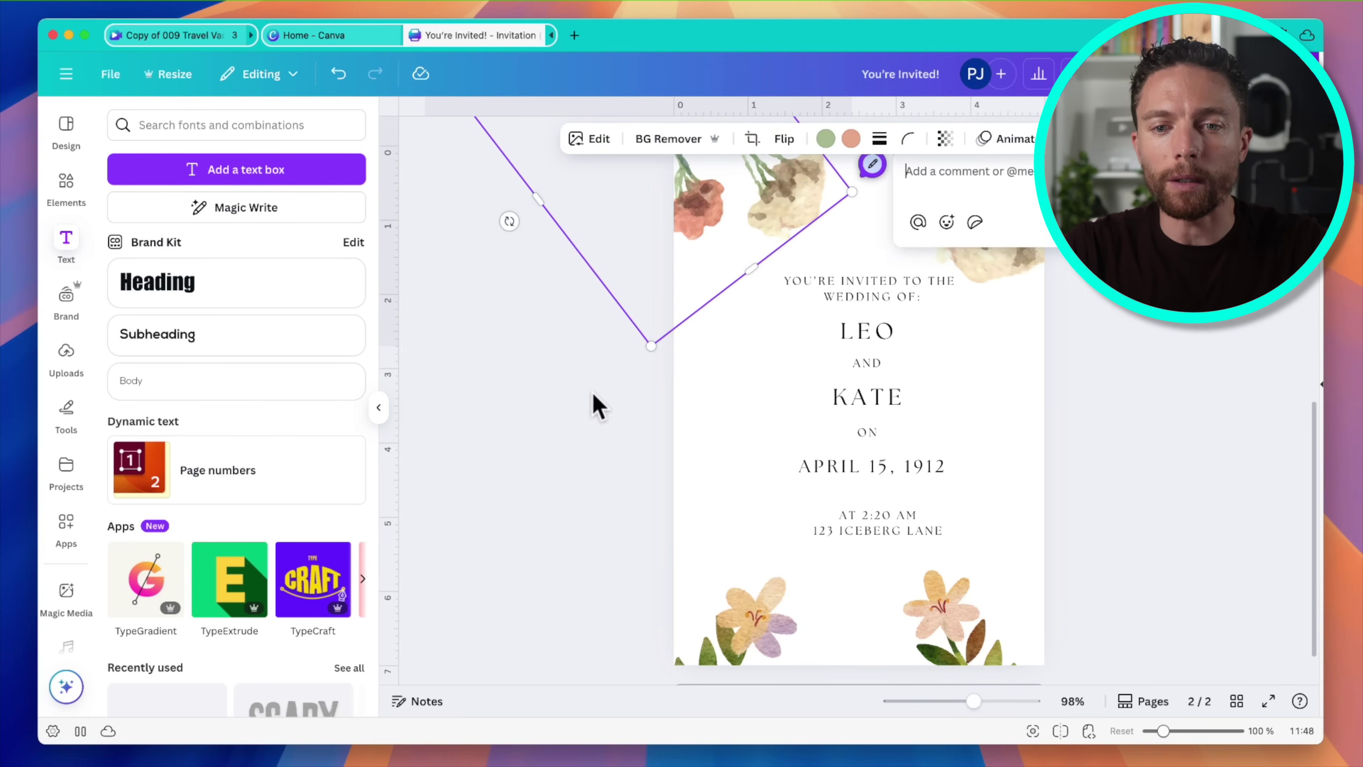
pyautogui.click(570, 400)
# Fully lock the floral graphic in the upper-left corner of page 2 and check its selection.
pyautogui.click(751, 236)
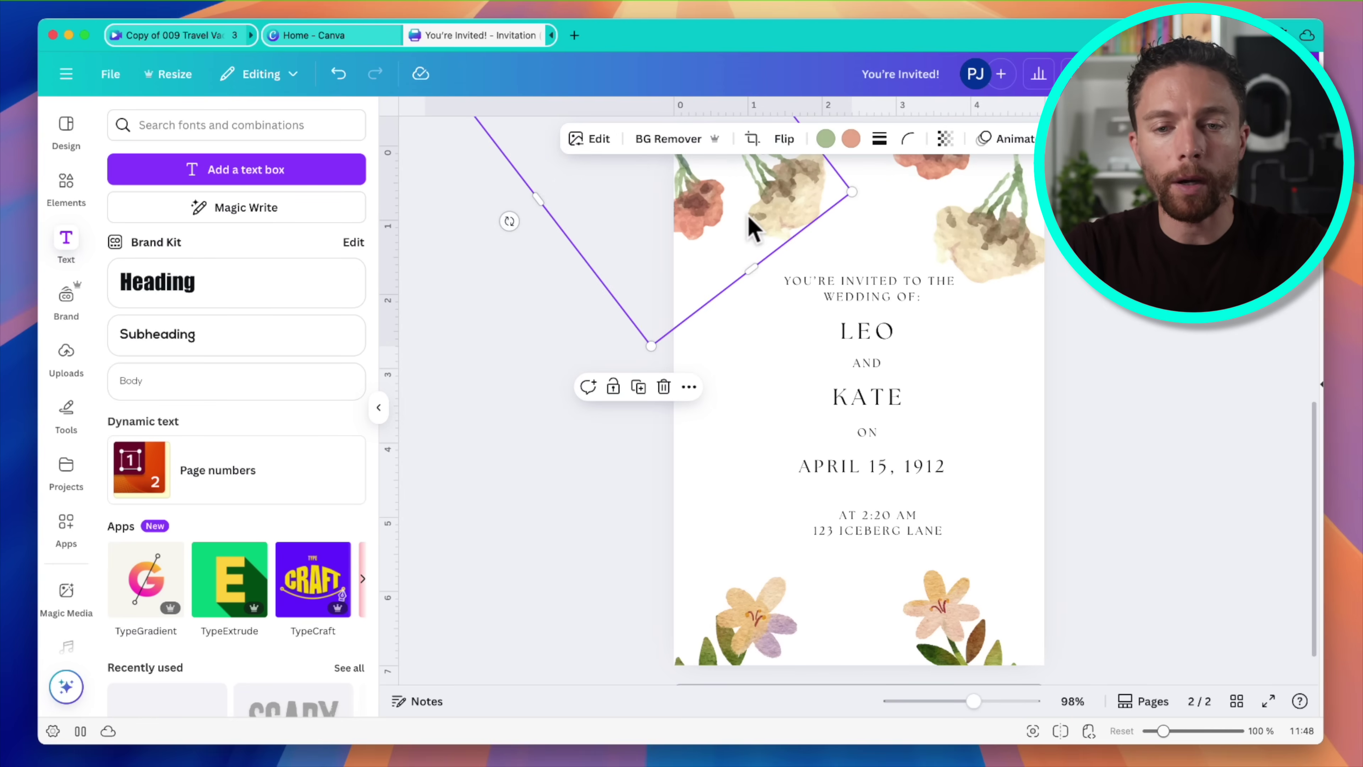
pyautogui.rightClick(753, 223)
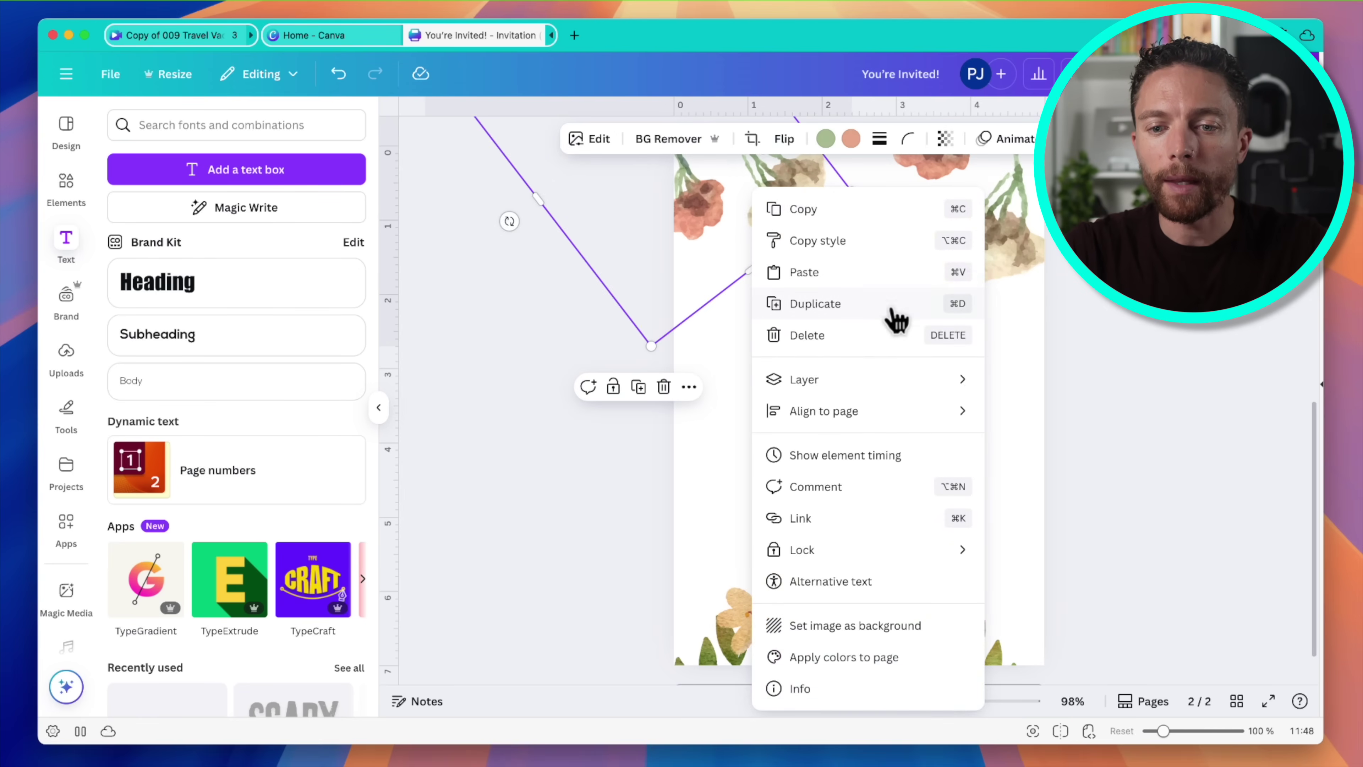
pyautogui.moveTo(877, 558)
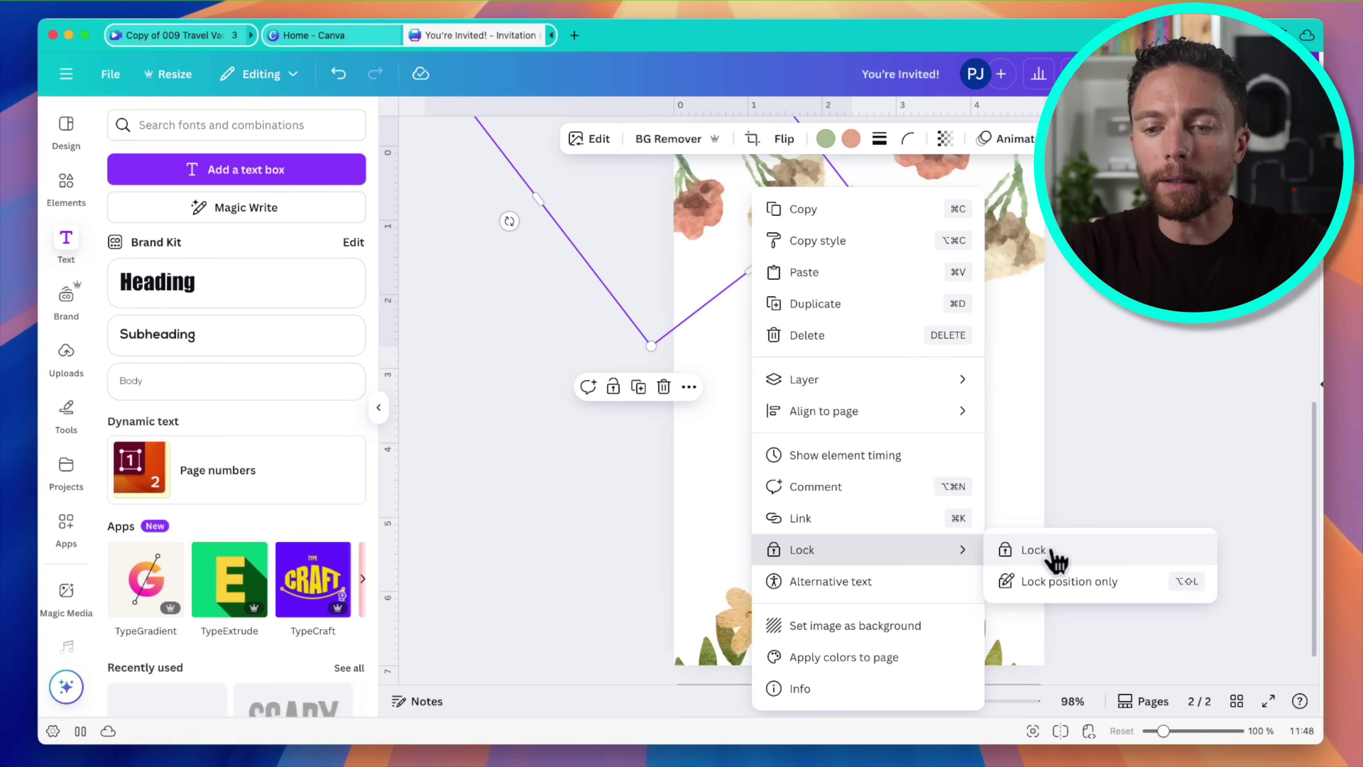
pyautogui.click(1035, 550)
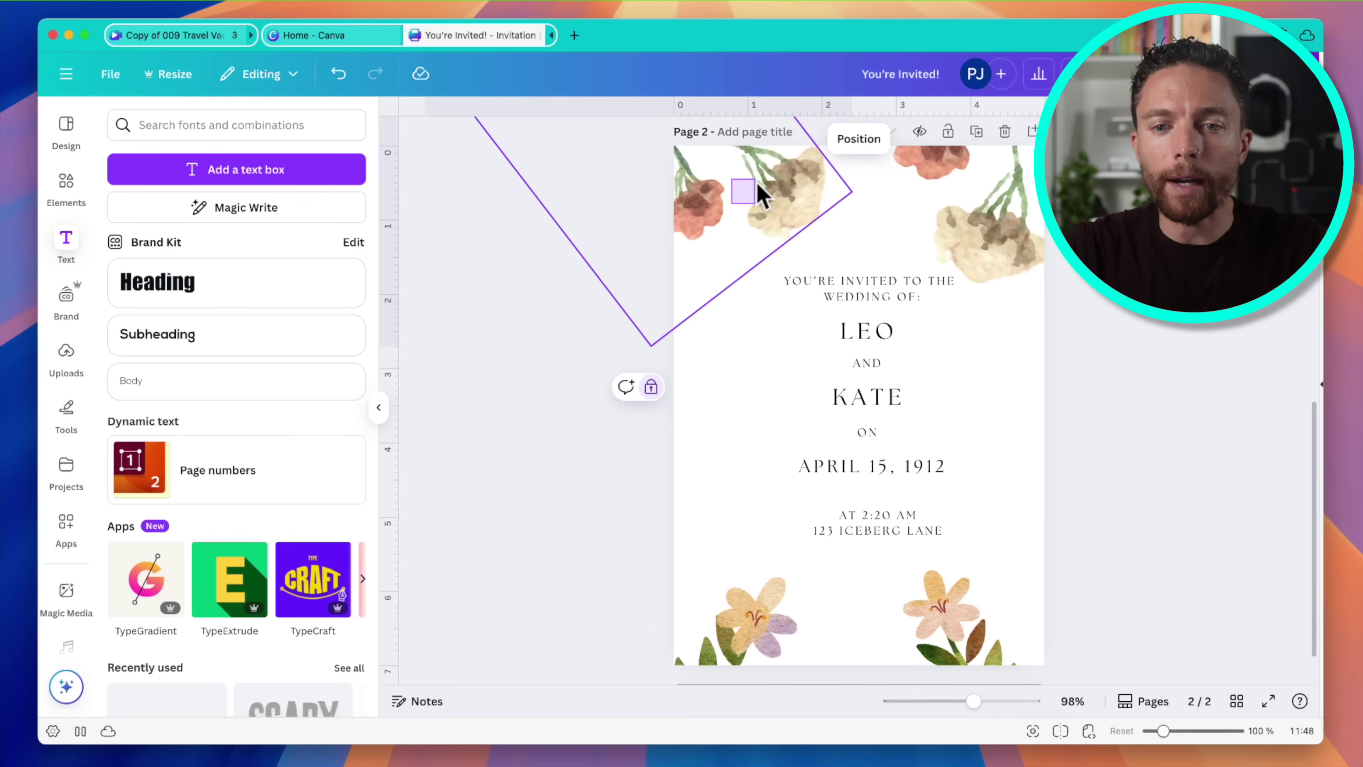
pyautogui.click(784, 177)
pyautogui.press('Escape')
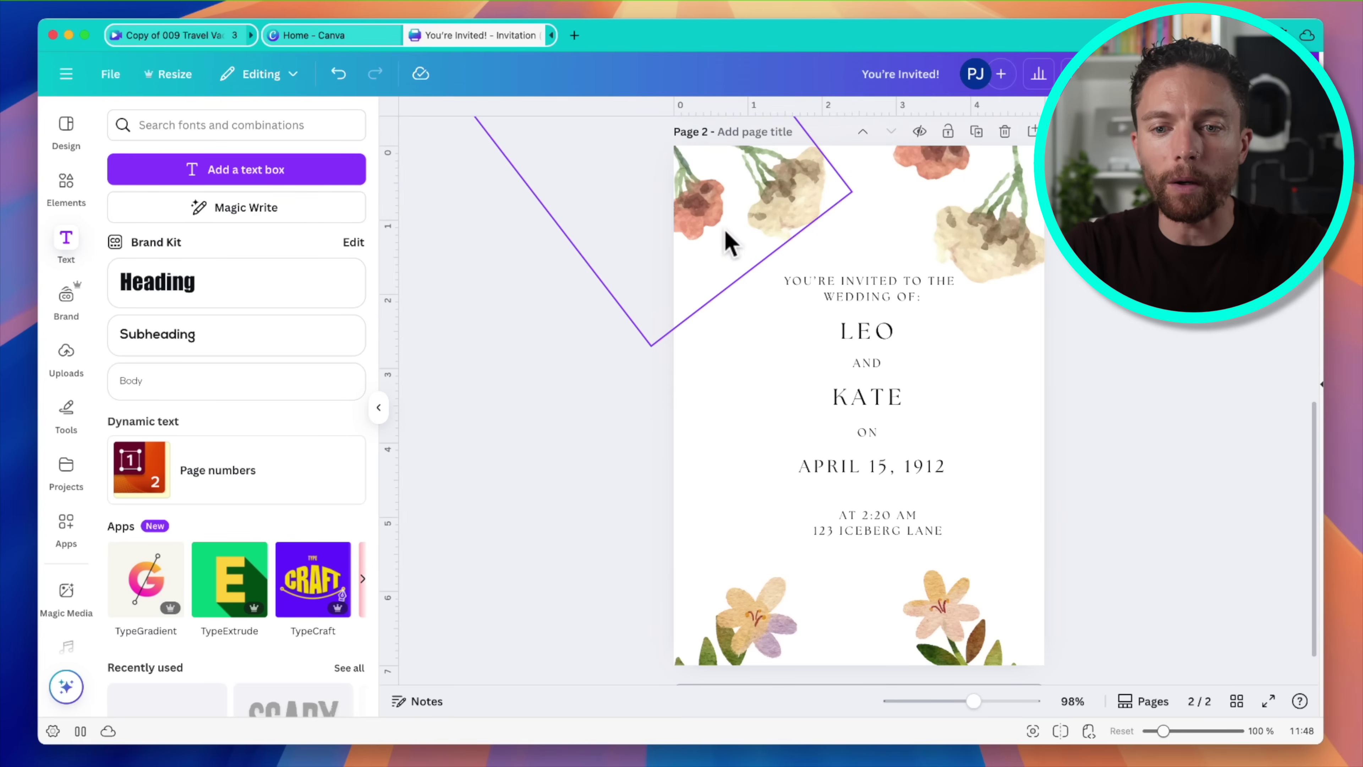
# Lock only the position of the first name's text box on page 2 of the invitation.
pyautogui.click(862, 338)
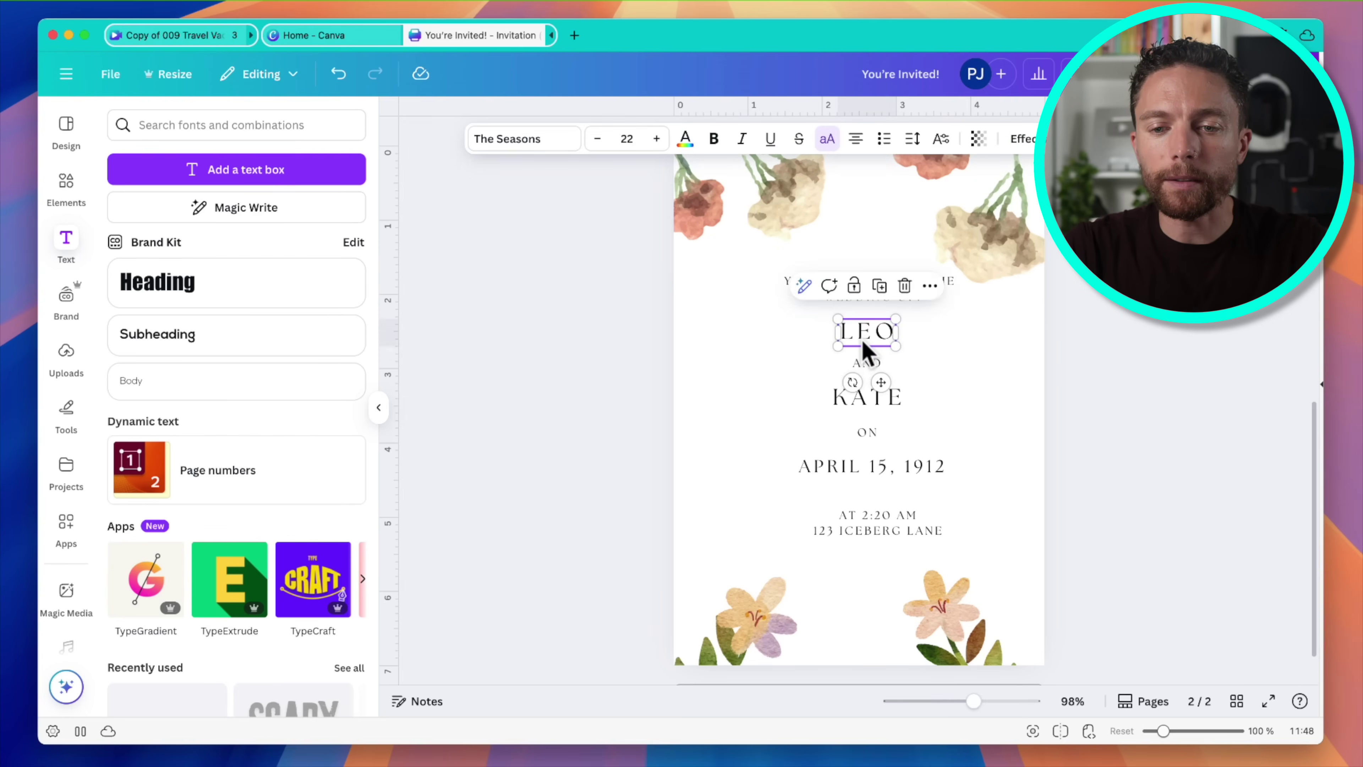
pyautogui.doubleClick(861, 335)
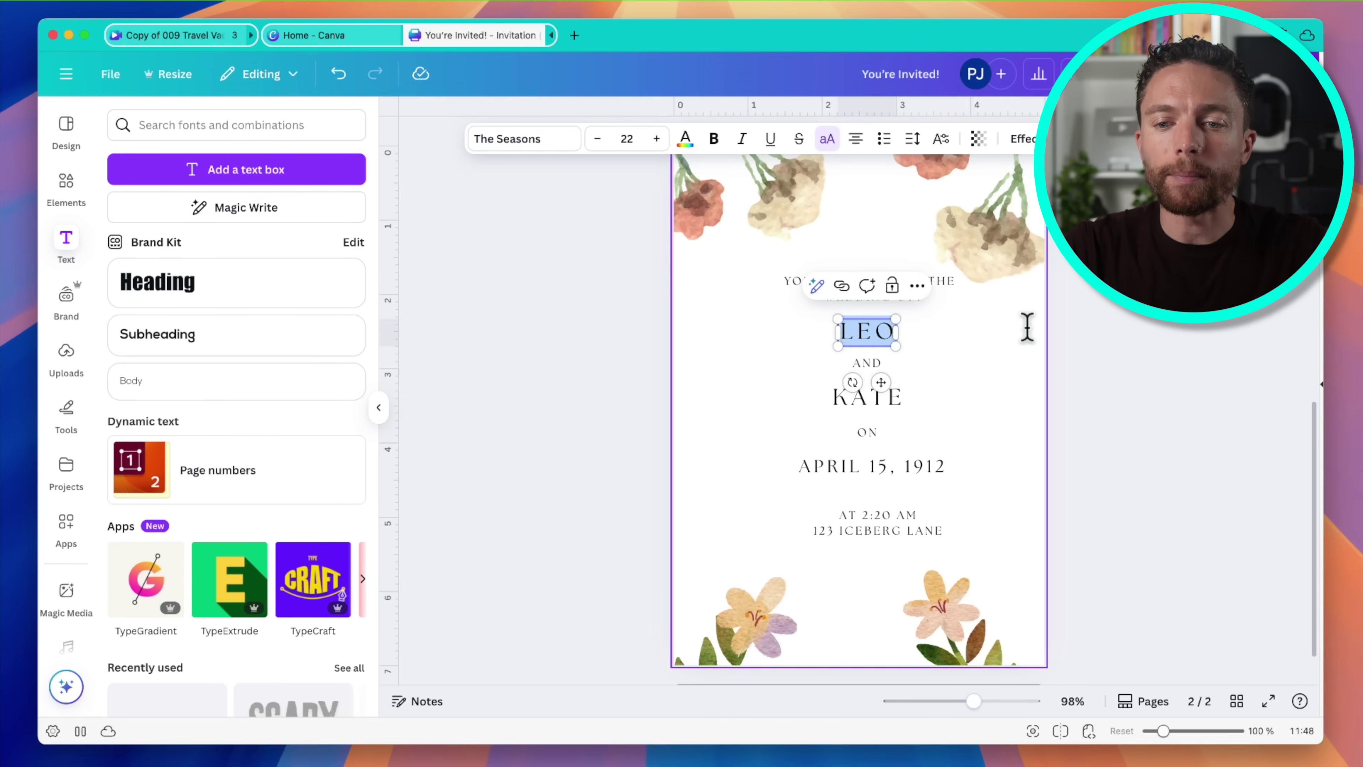
pyautogui.click(998, 338)
pyautogui.click(894, 338)
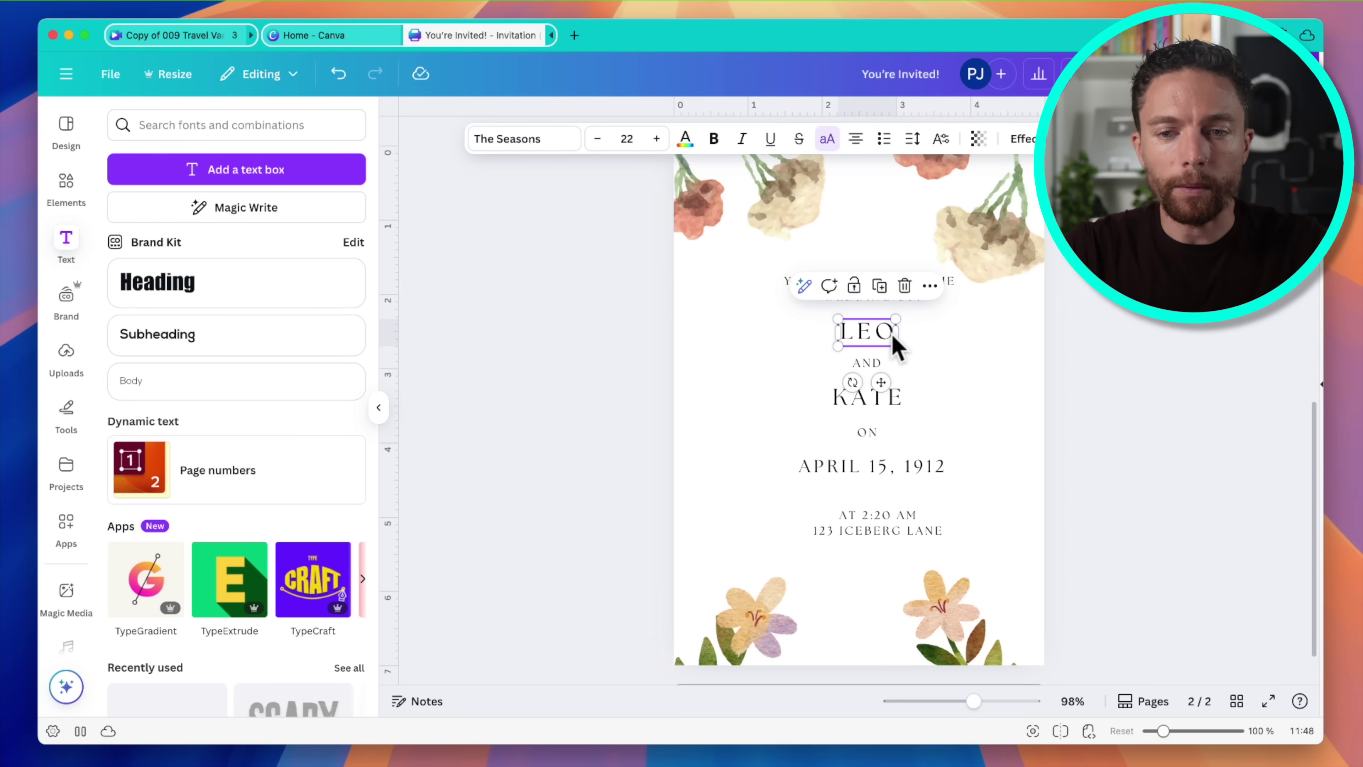
pyautogui.rightClick(894, 340)
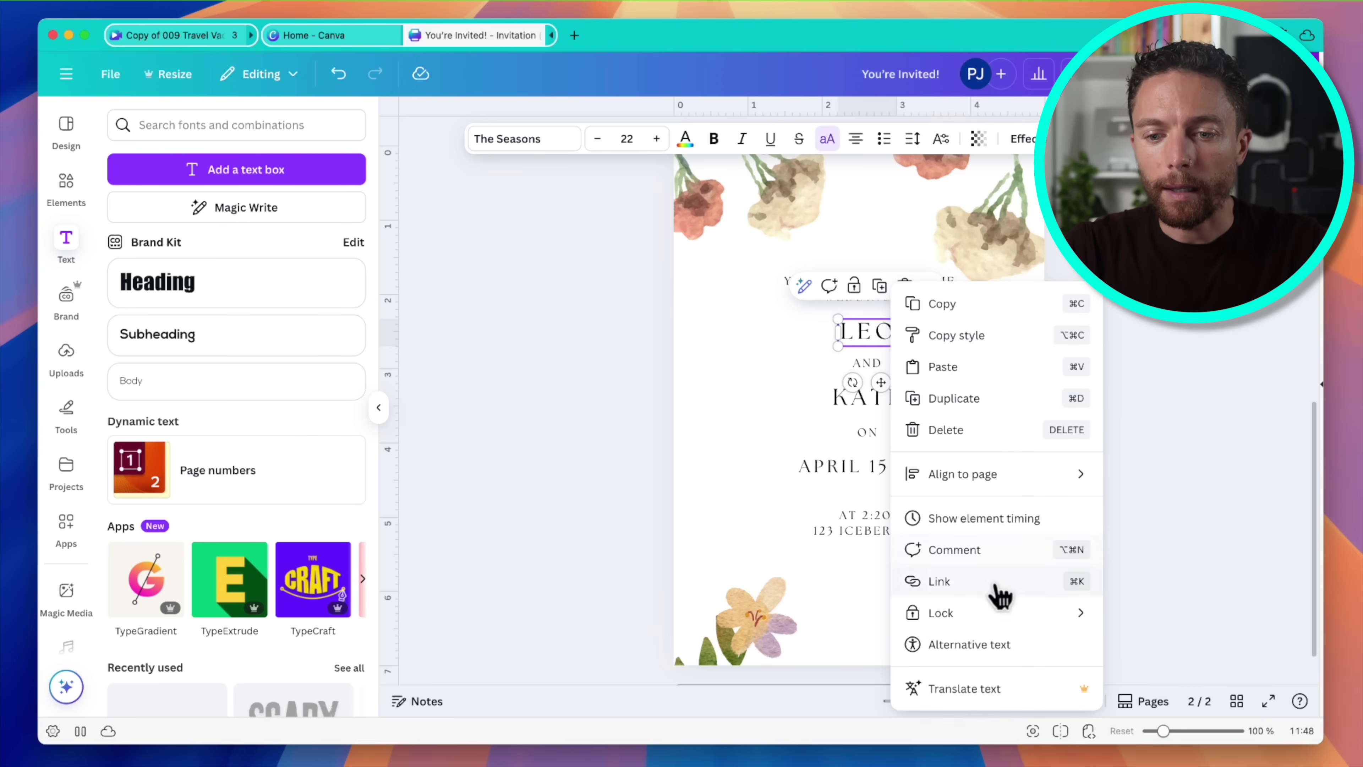
pyautogui.moveTo(988, 613)
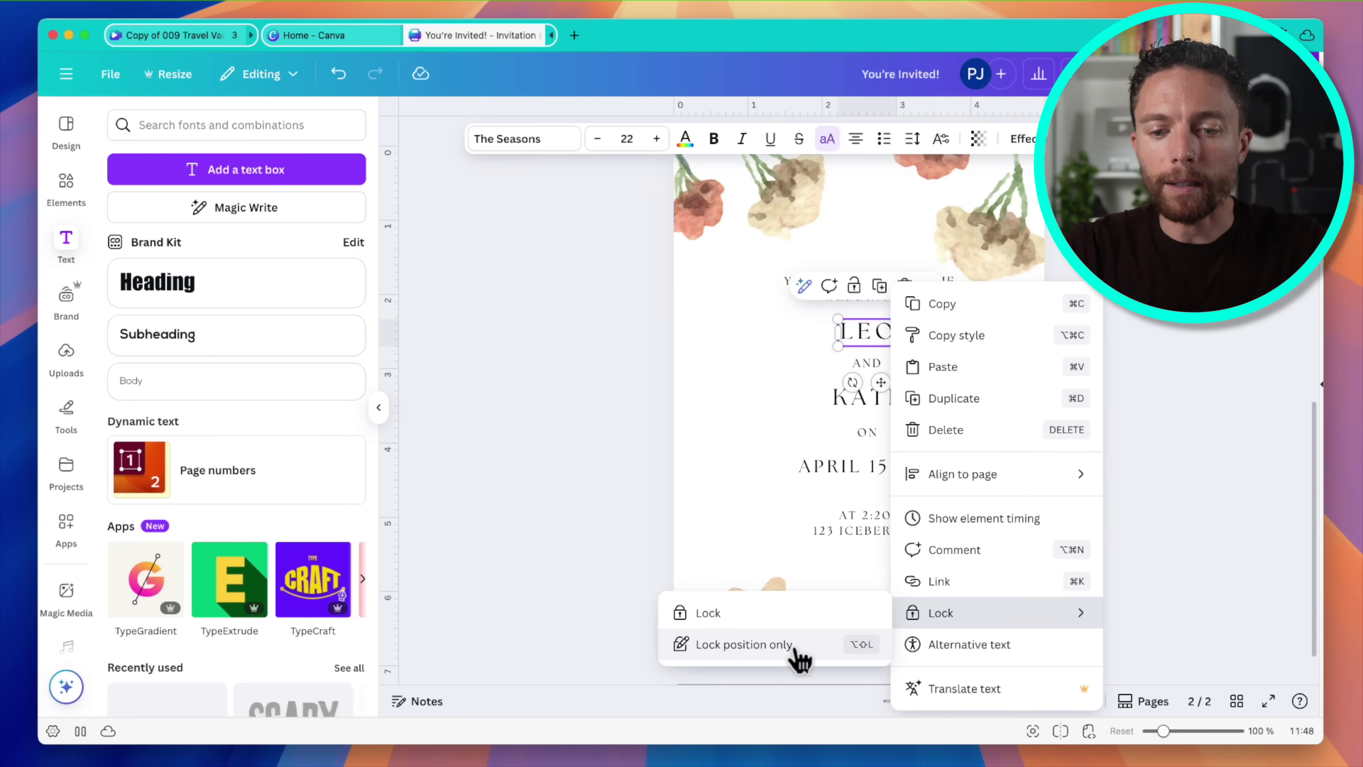
pyautogui.click(762, 645)
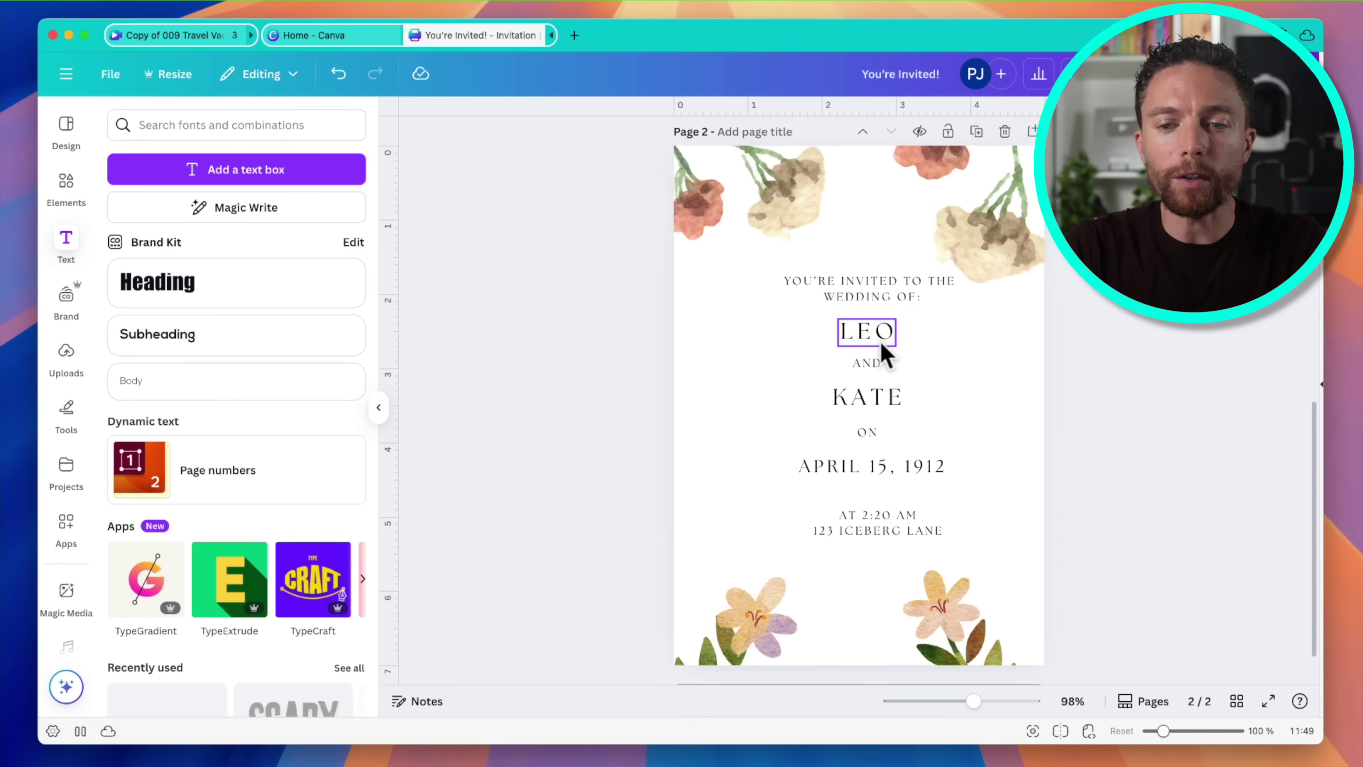
pyautogui.click(882, 344)
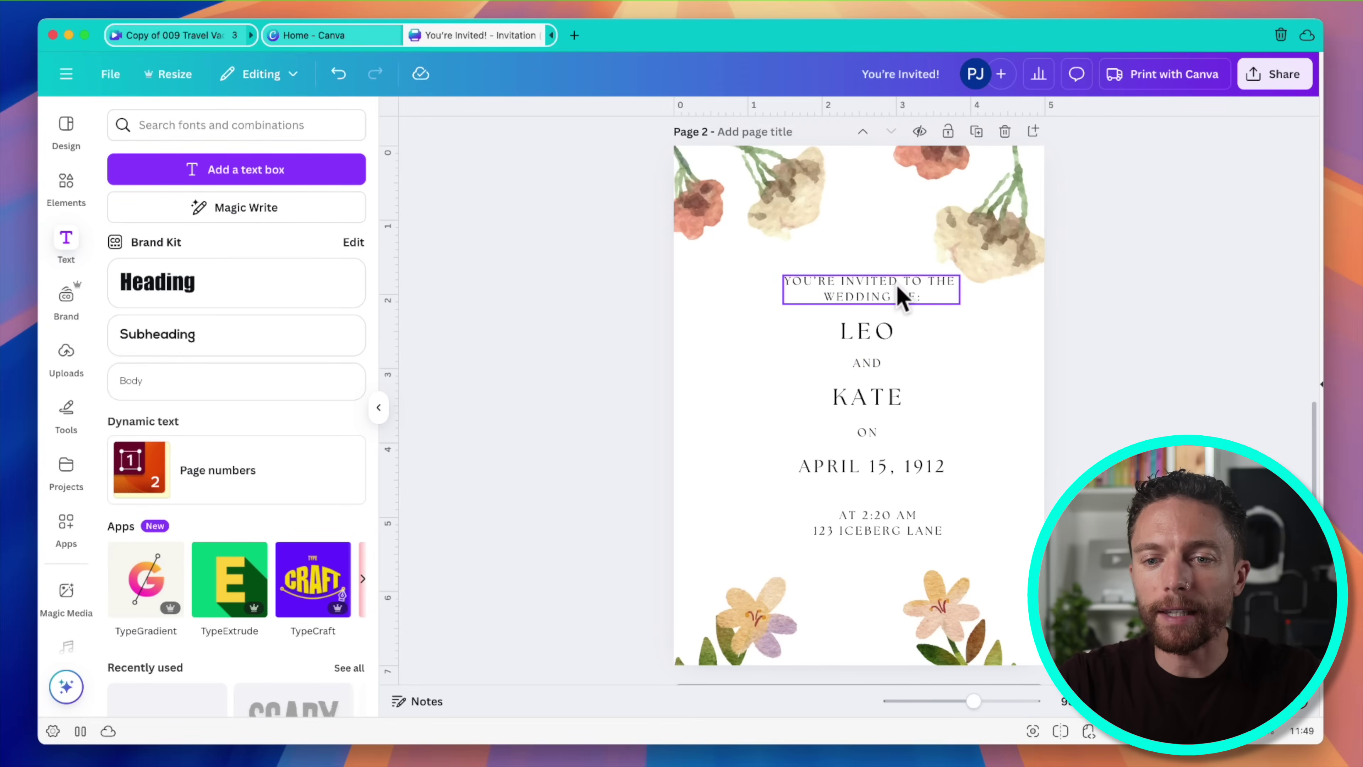
# Examine the names, date, time and address lines on page 2 up close.
pyautogui.press('super+plus')
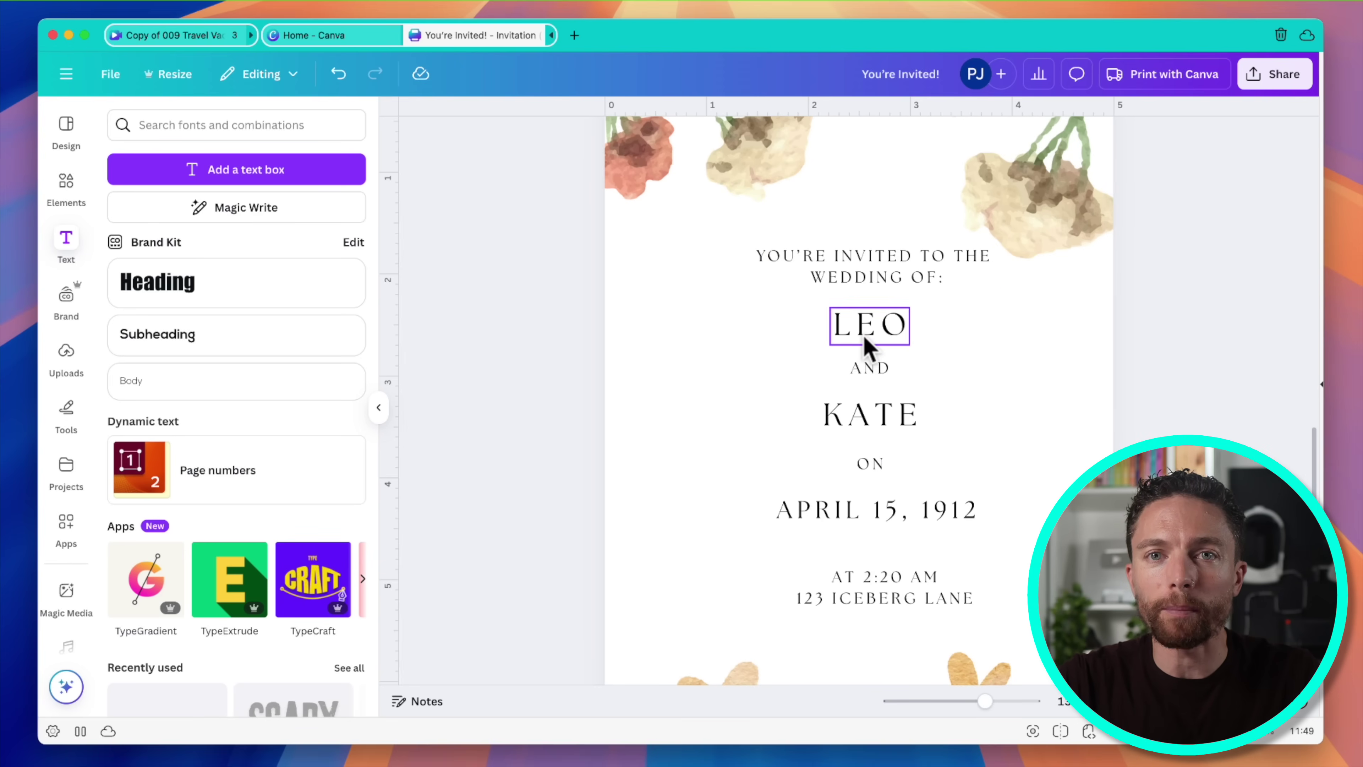
pyautogui.scroll(-1, 880, 419)
pyautogui.scroll(1, 884, 448)
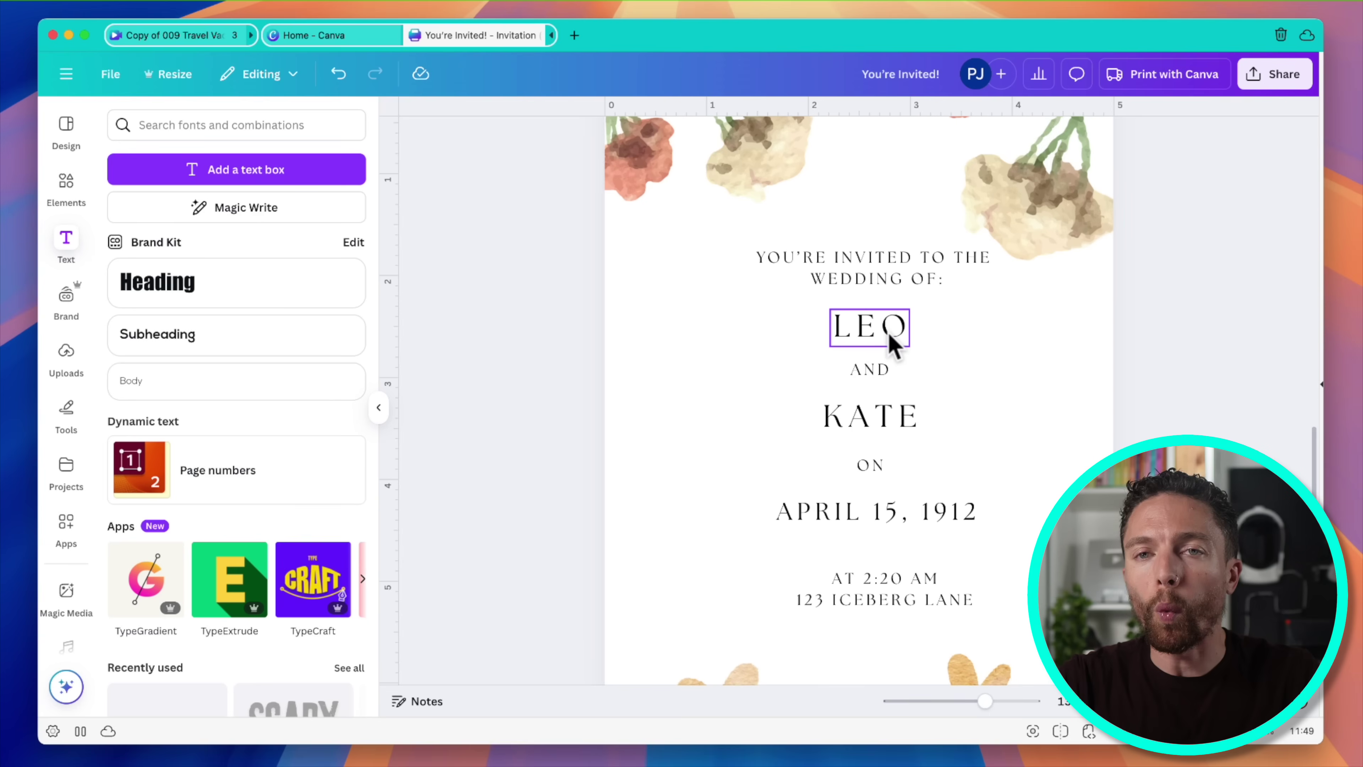
pyautogui.scroll(-3, 901, 408)
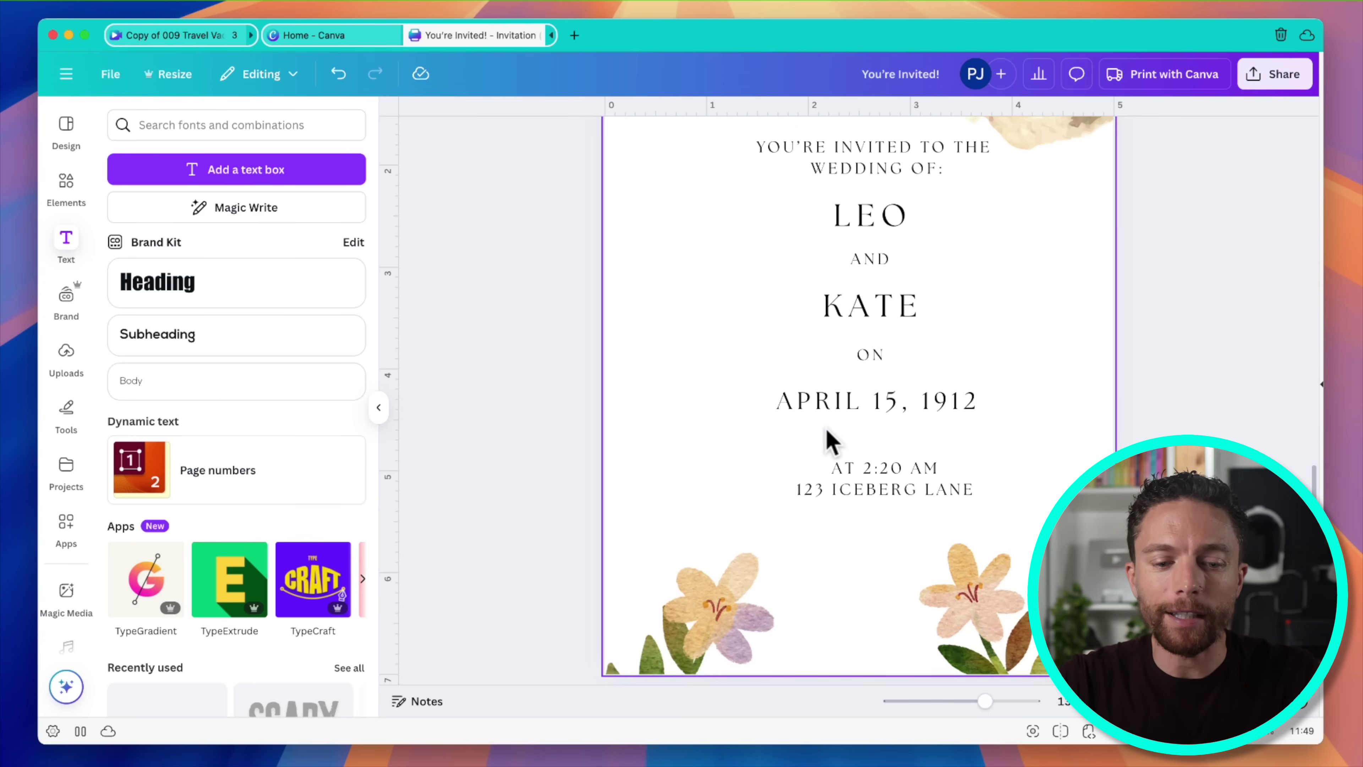
pyautogui.moveTo(786, 430); pyautogui.dragTo(994, 440)
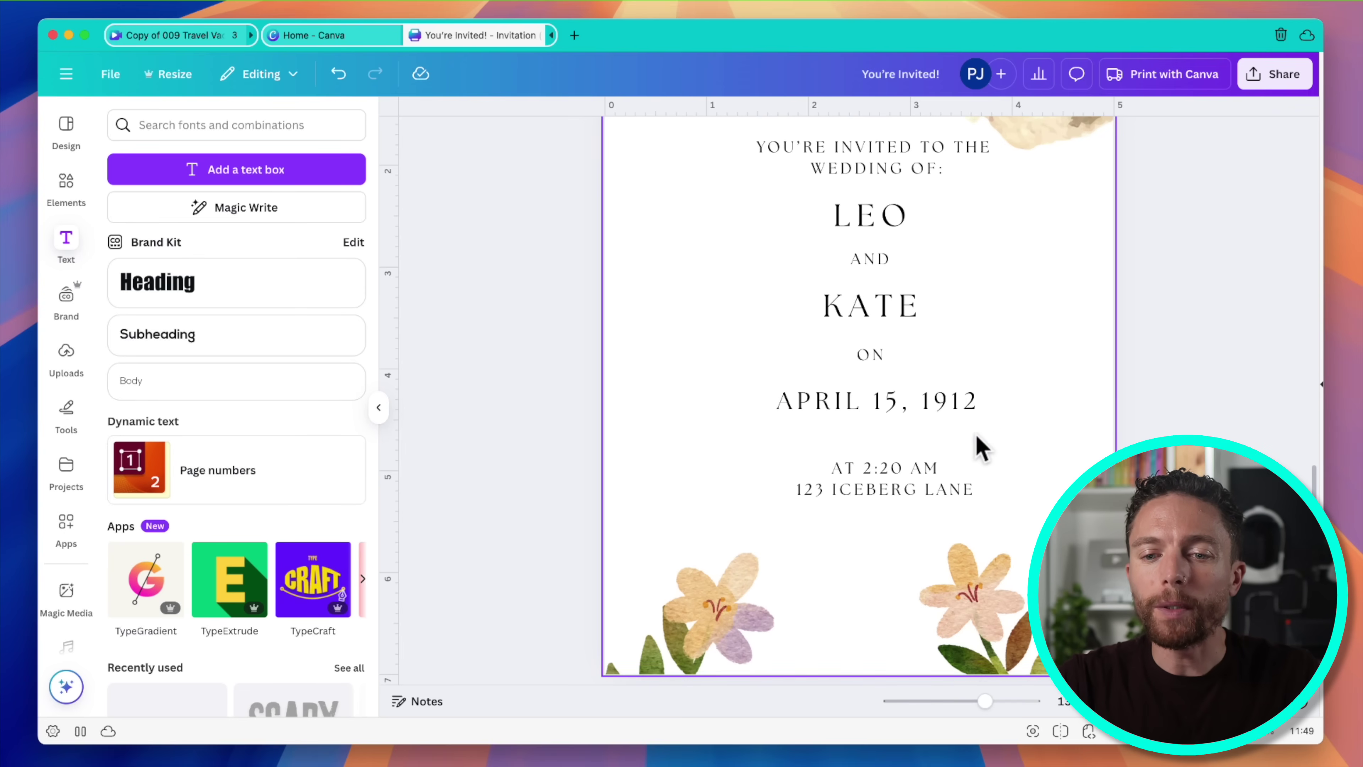
pyautogui.moveTo(782, 444); pyautogui.dragTo(1000, 447)
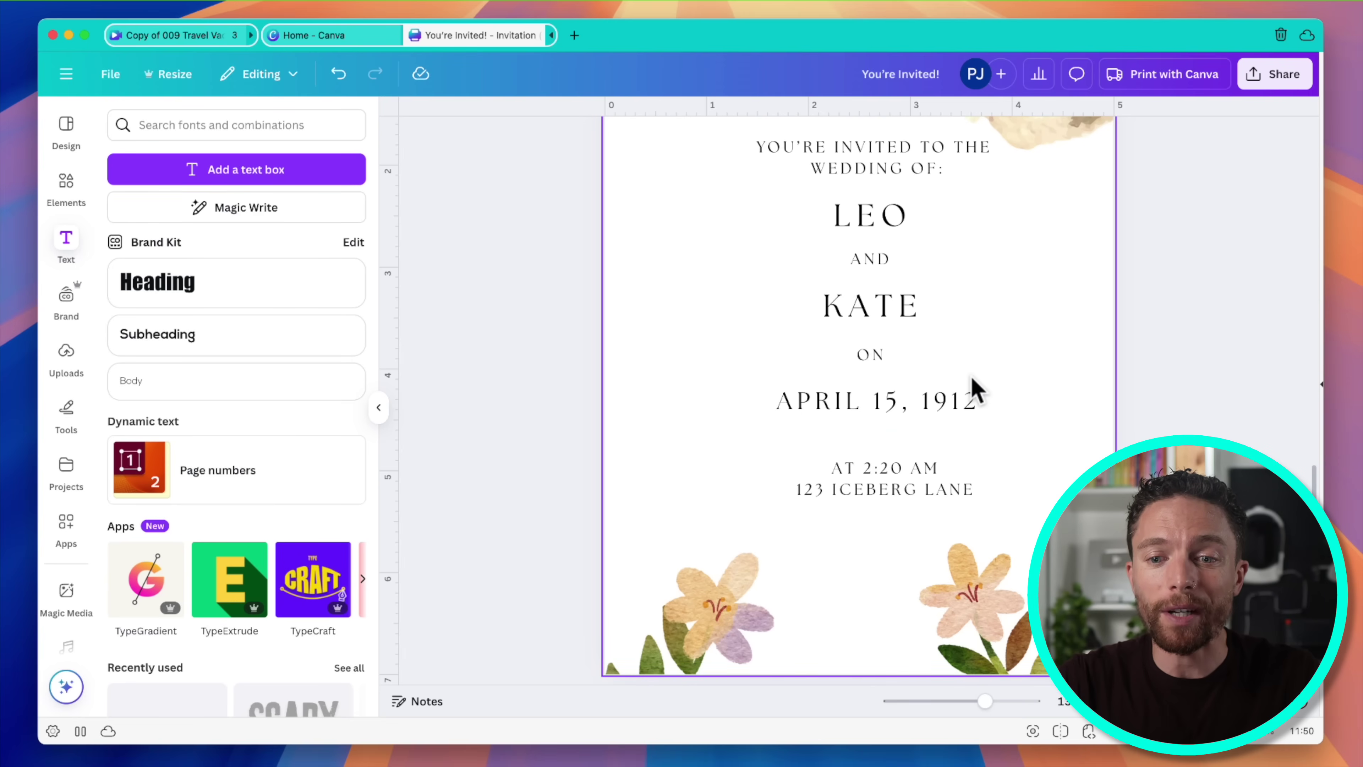
pyautogui.scroll(3, 975, 391)
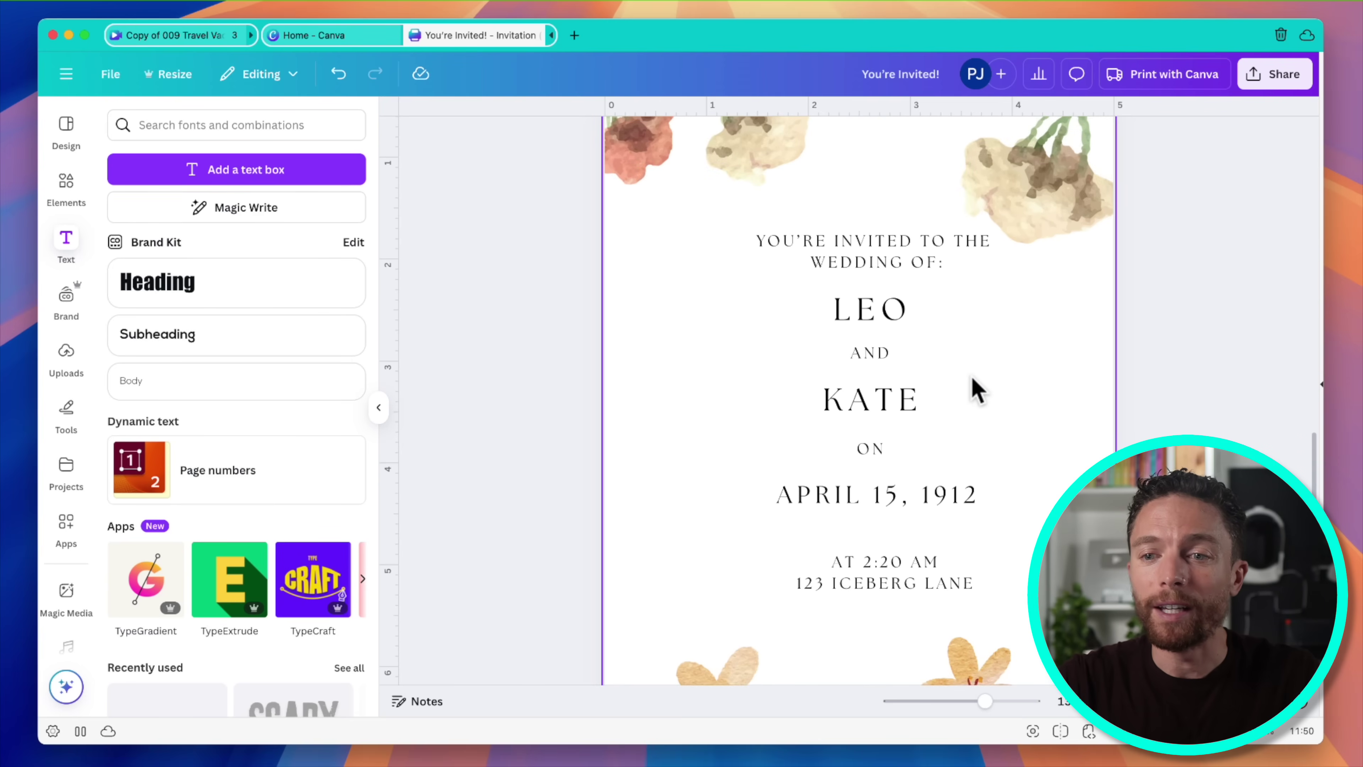
pyautogui.scroll(2, 975, 391)
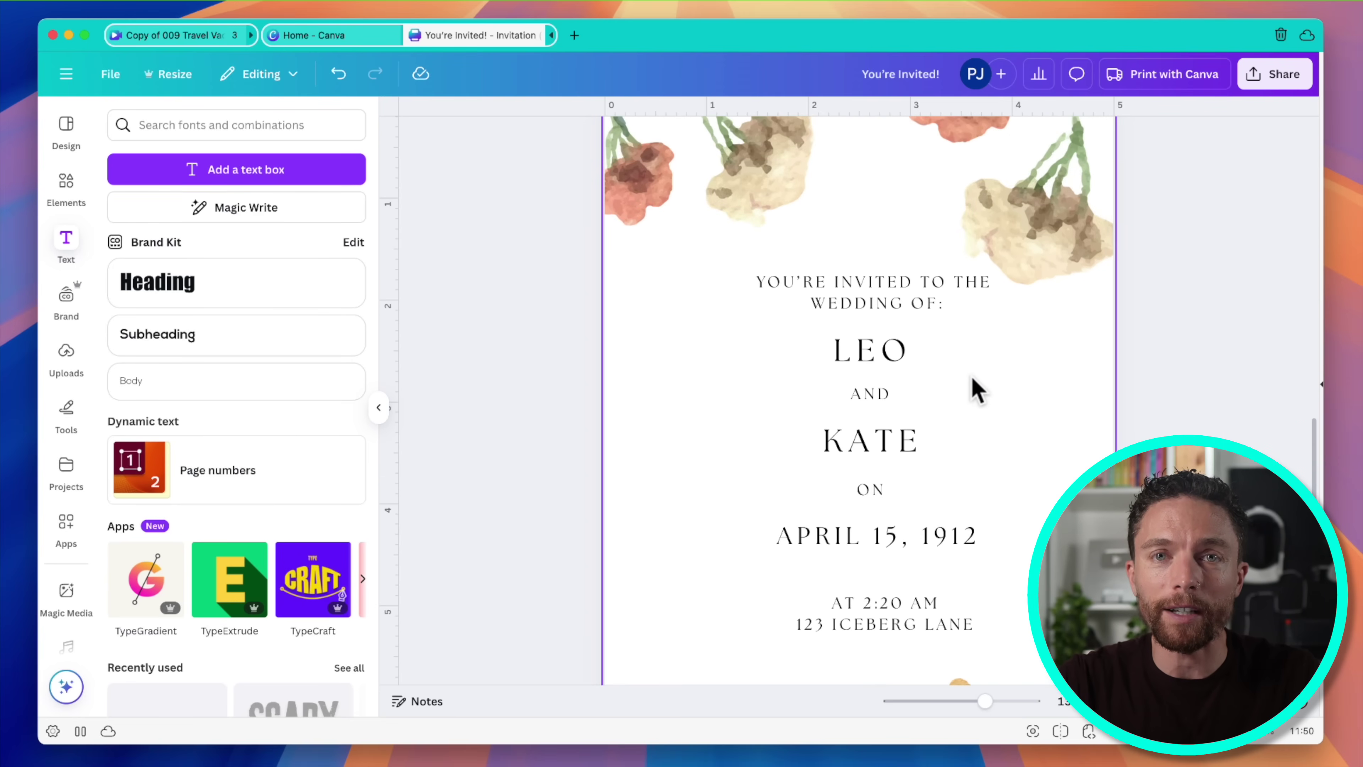
pyautogui.scroll(2, 975, 390)
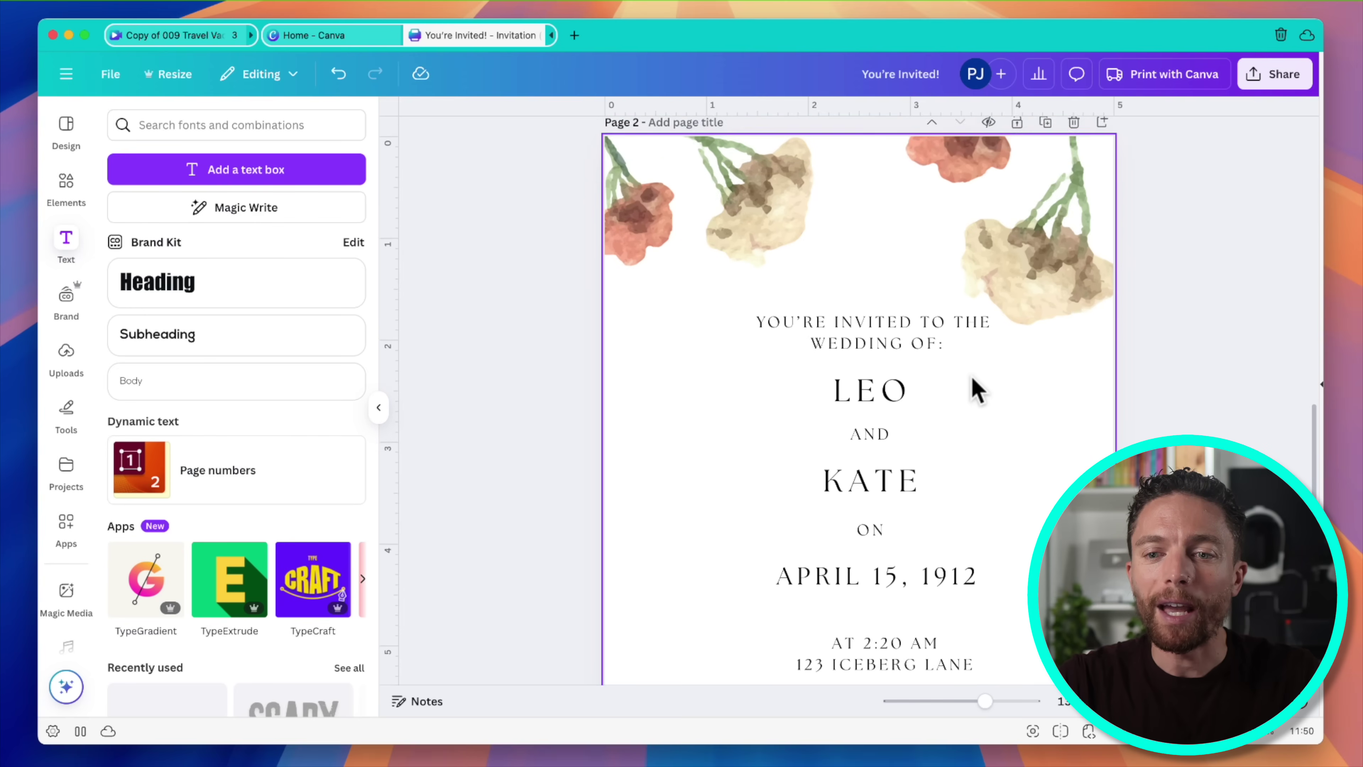
# Replace the first name on page 2 with GROOM and the wedding date with DATE.
pyautogui.scroll(-3, 976, 391)
pyautogui.doubleClick(885, 310)
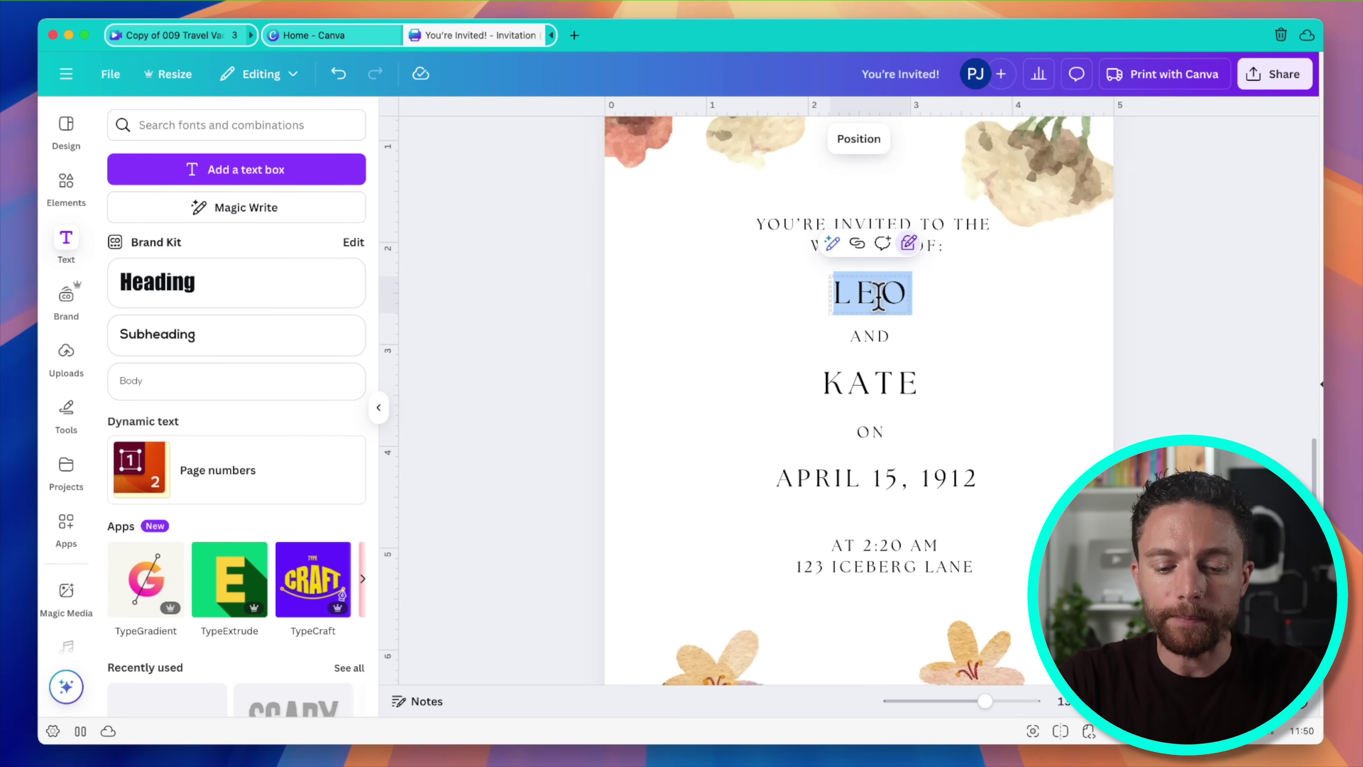
pyautogui.press('super+z')
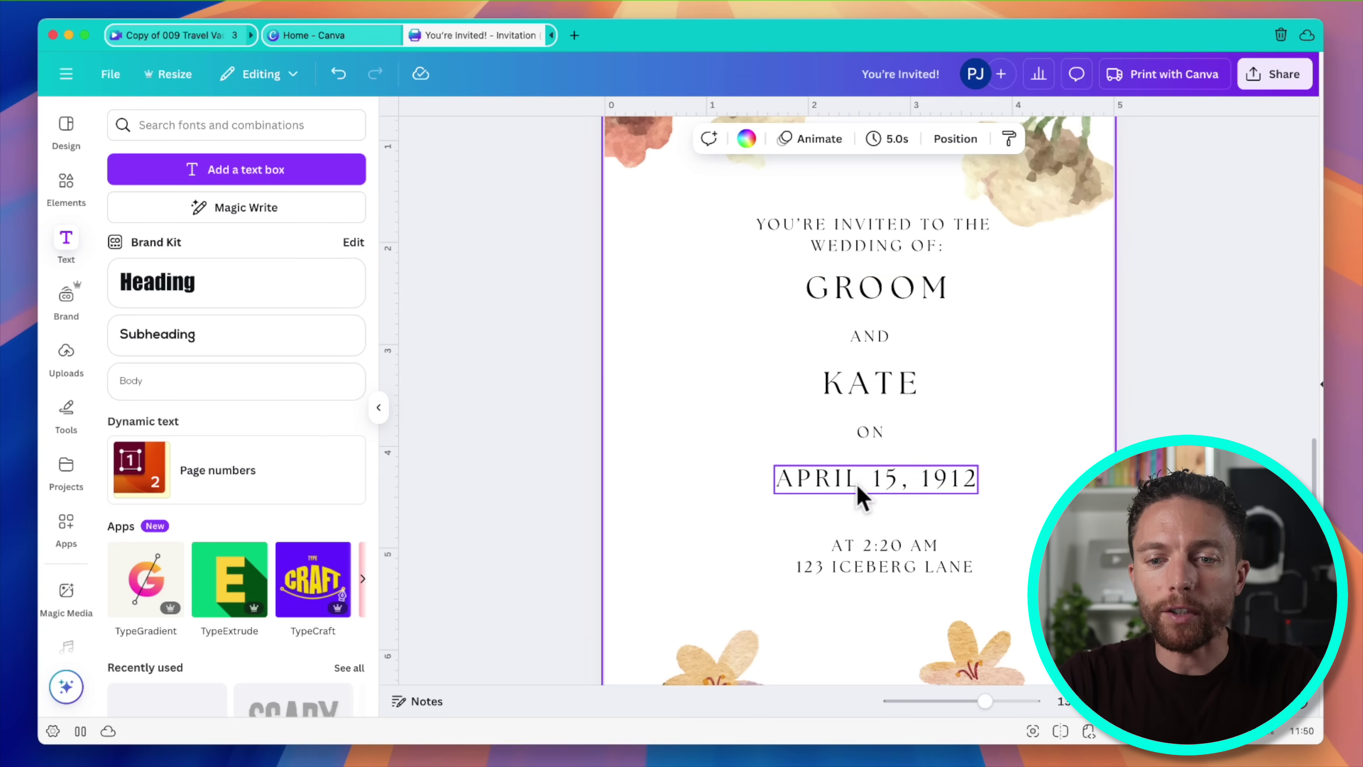
pyautogui.click(880, 491)
pyautogui.click(864, 482)
pyautogui.write('DATE')
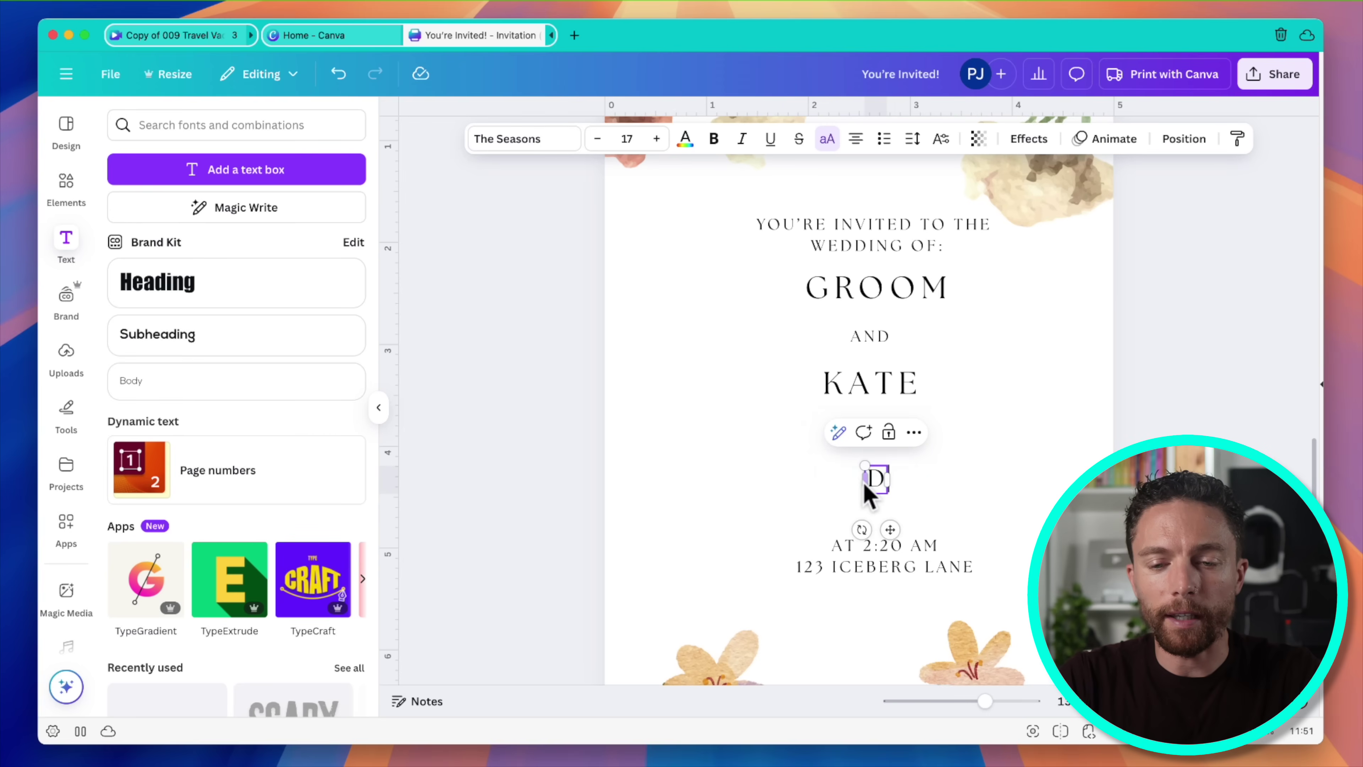
# Turn the remaining details into placeholders: TIME for the hour, LOCATION for the address and BRIDE for the second name.
pyautogui.click(919, 568)
pyautogui.click(919, 568)
pyautogui.moveTo(945, 543); pyautogui.dragTo(862, 548)
pyautogui.write('TIME')
pyautogui.tripleClick(895, 567)
pyautogui.write('LOCATION')
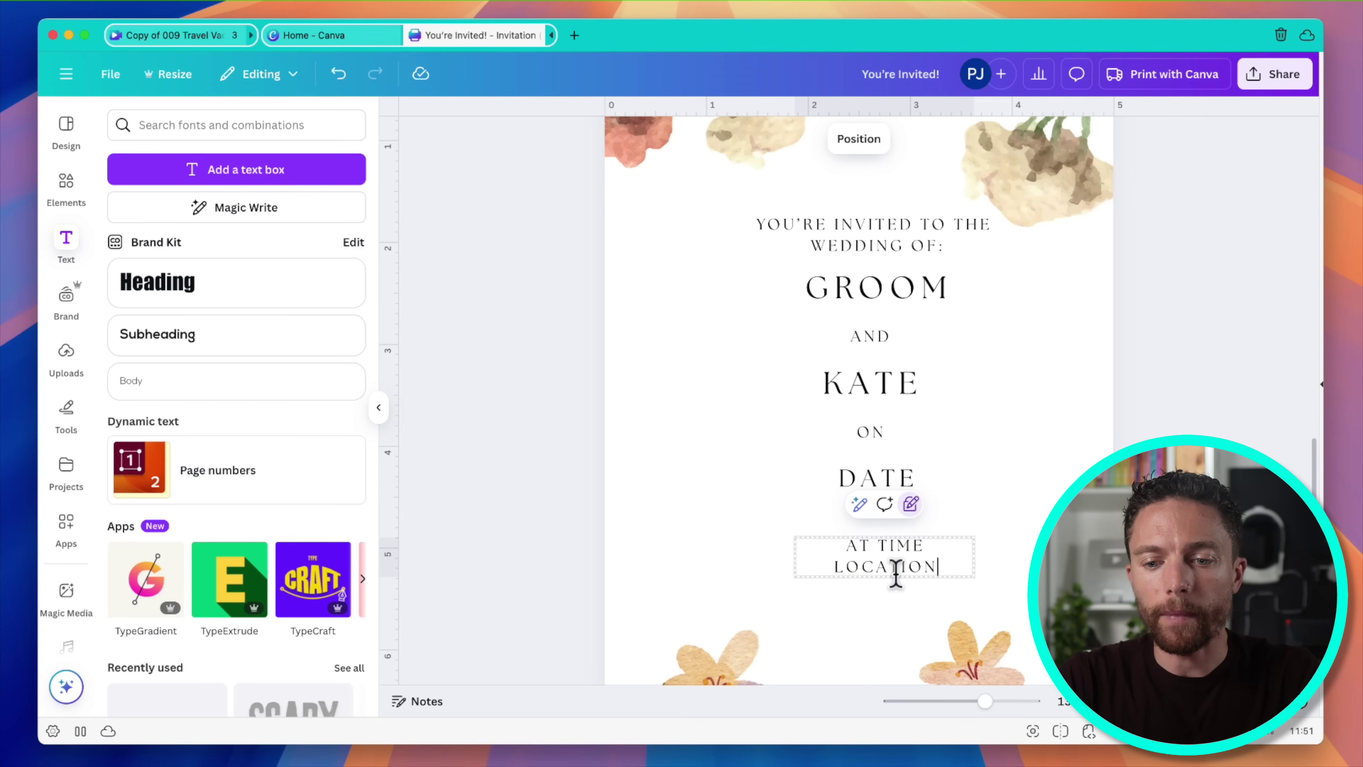
pyautogui.click(992, 516)
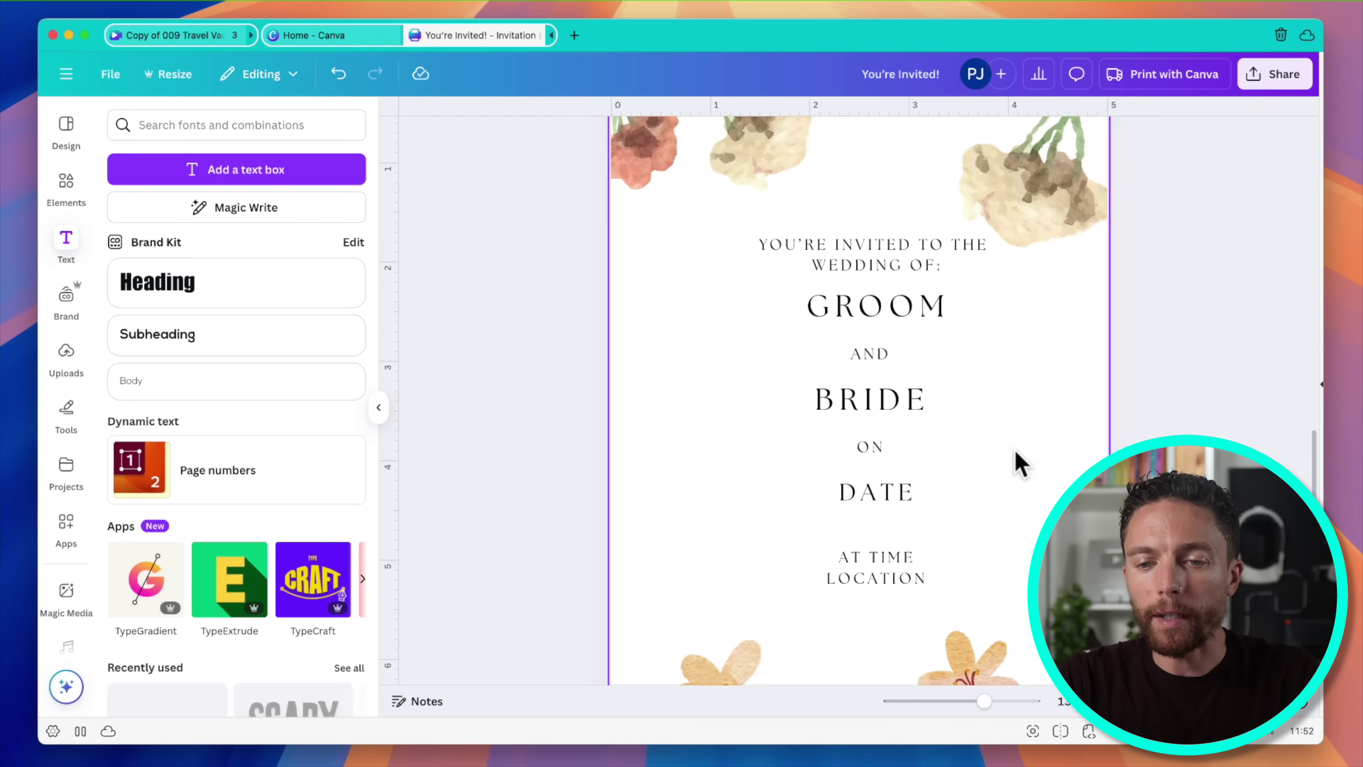
# Replace the BRIDE placeholder with the longer filler text JKSDKJKS while its position is locked.
pyautogui.scroll(-5, 1020, 464)
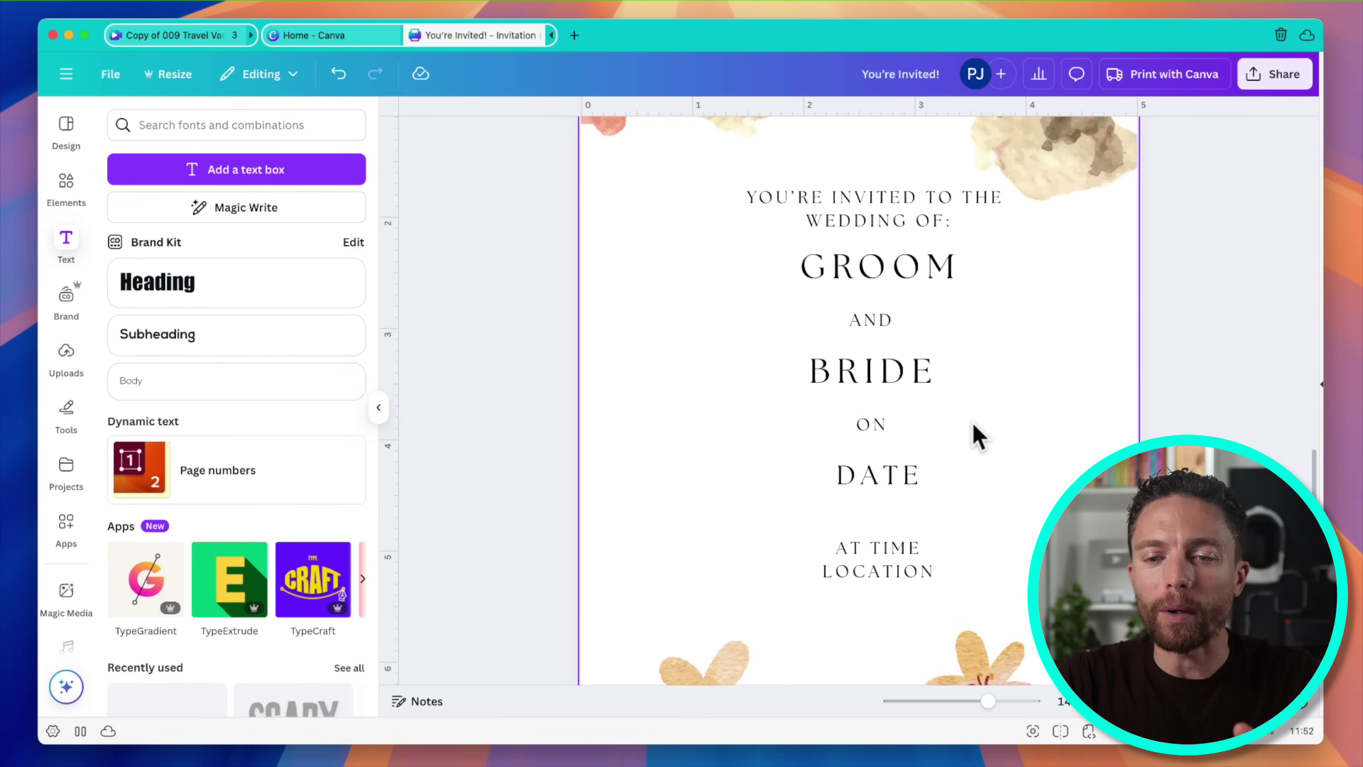
pyautogui.doubleClick(872, 392)
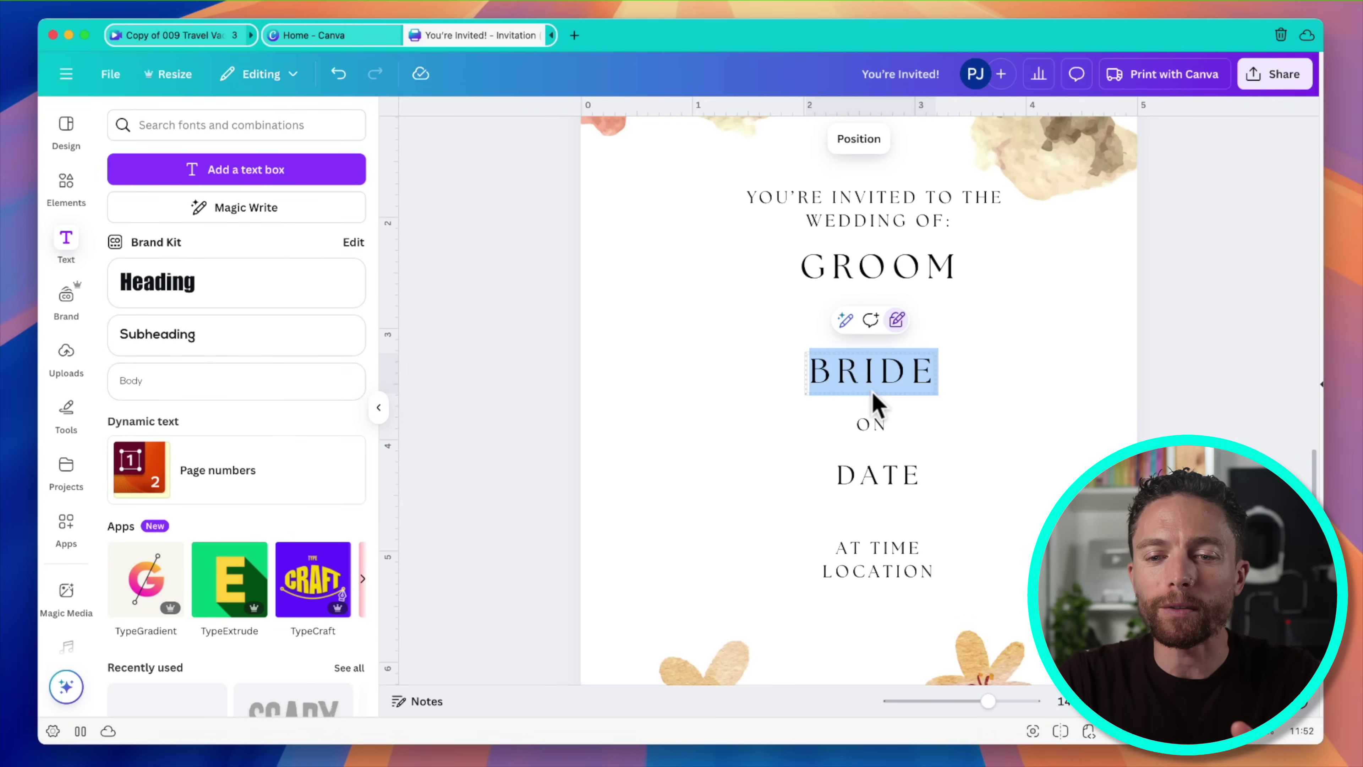
pyautogui.write('jksdkjkks')
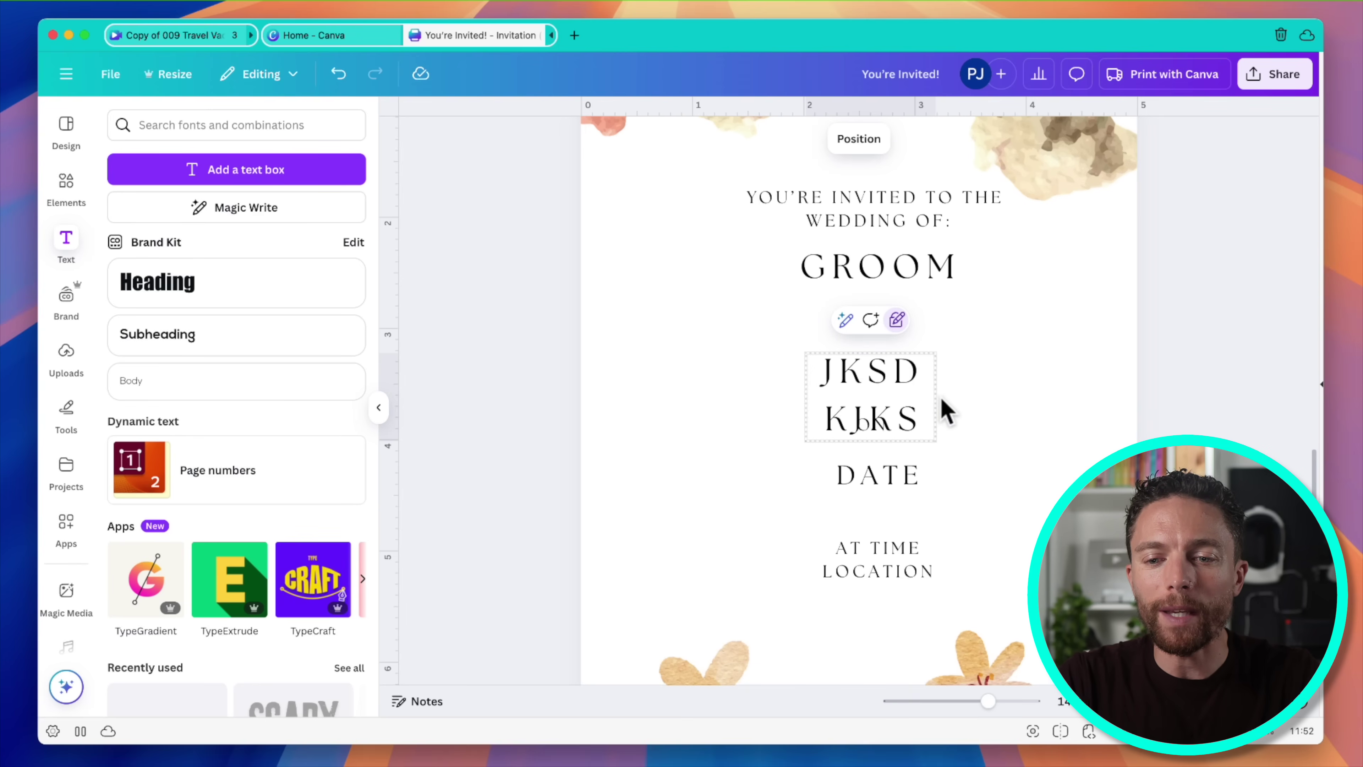
pyautogui.tripleClick(895, 397)
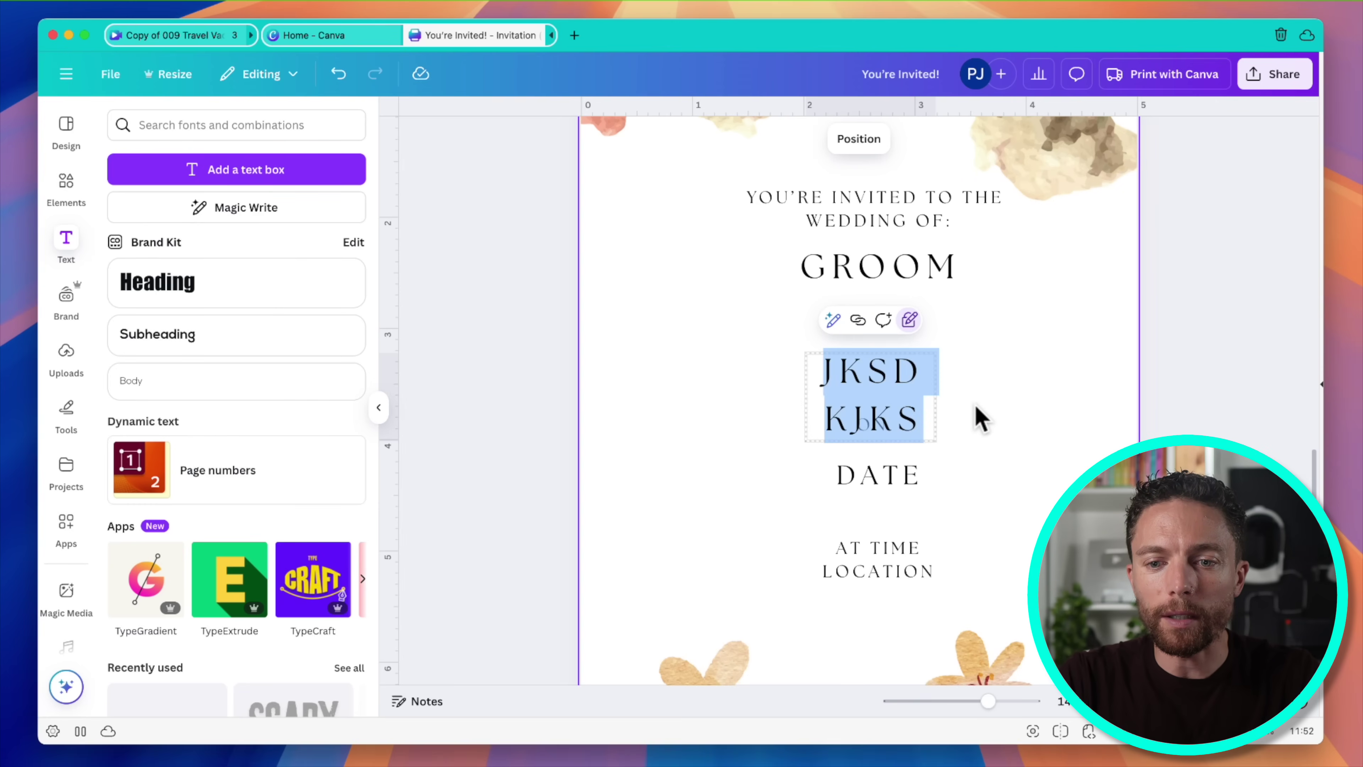
pyautogui.click(981, 419)
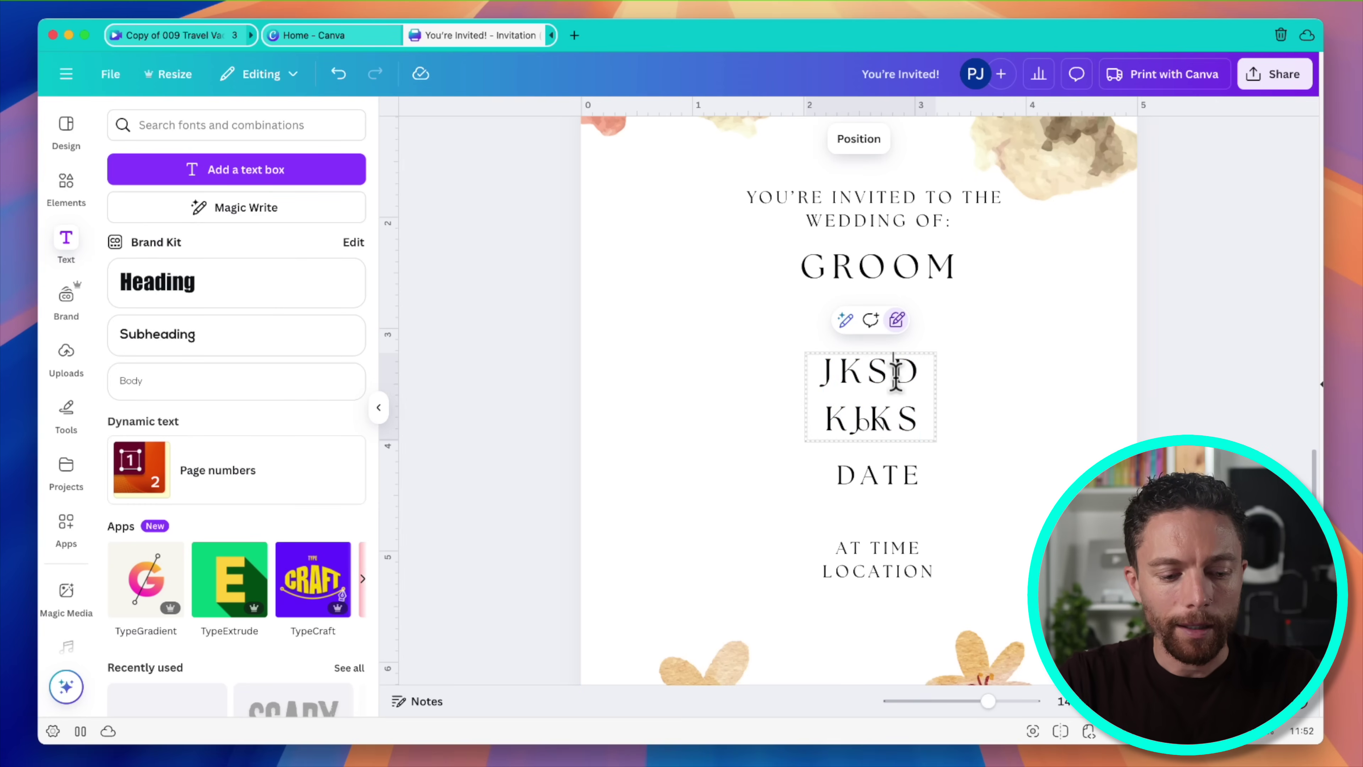
pyautogui.click(928, 395)
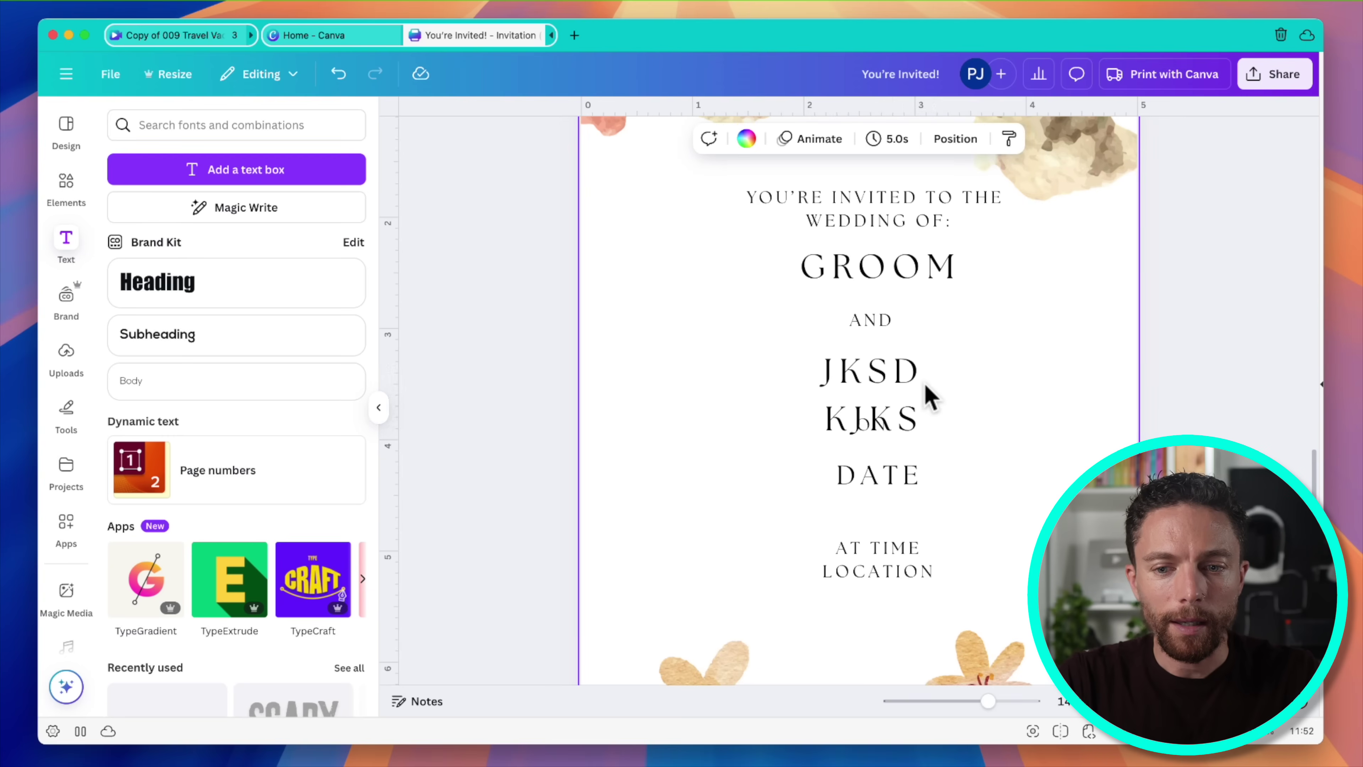
# Fully lock the filler text box below AND, and unlock it completely.
pyautogui.rightClick(857, 395)
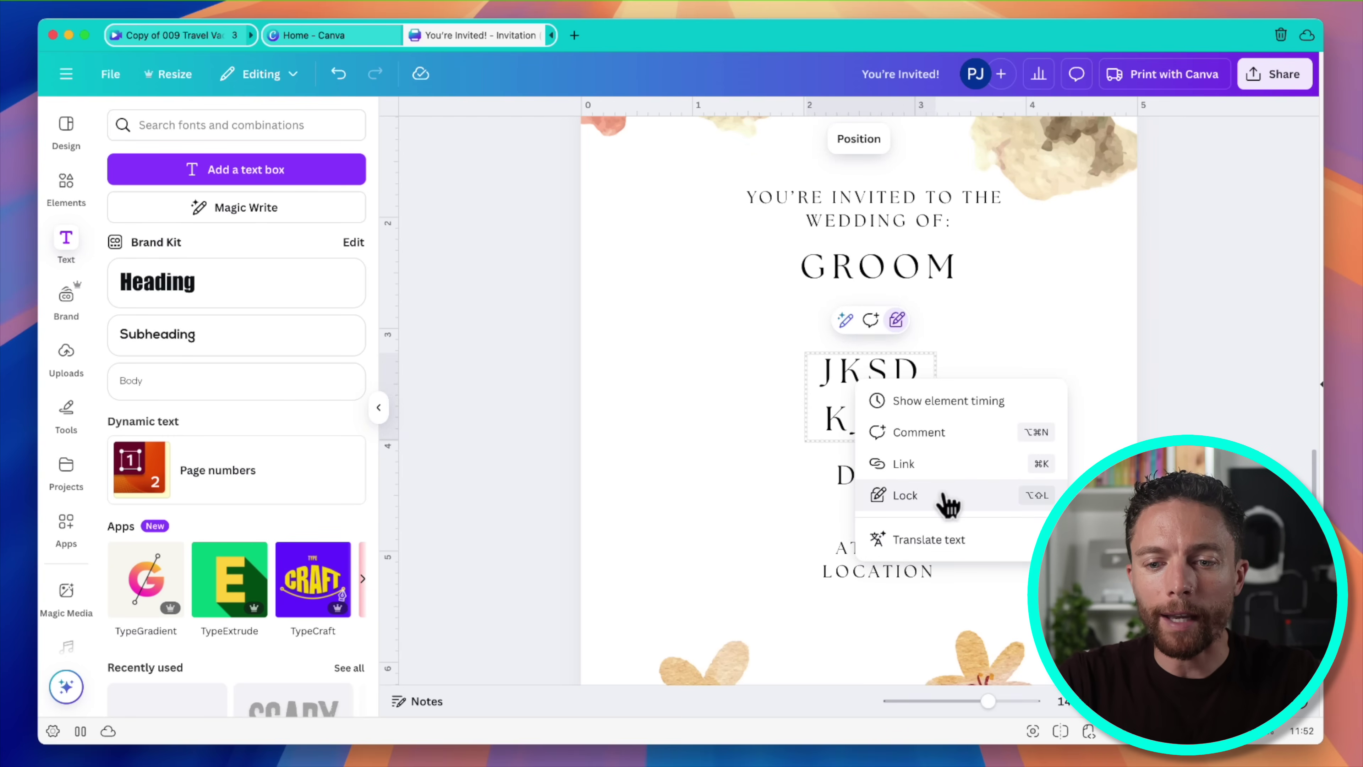
pyautogui.click(949, 502)
pyautogui.rightClick(877, 400)
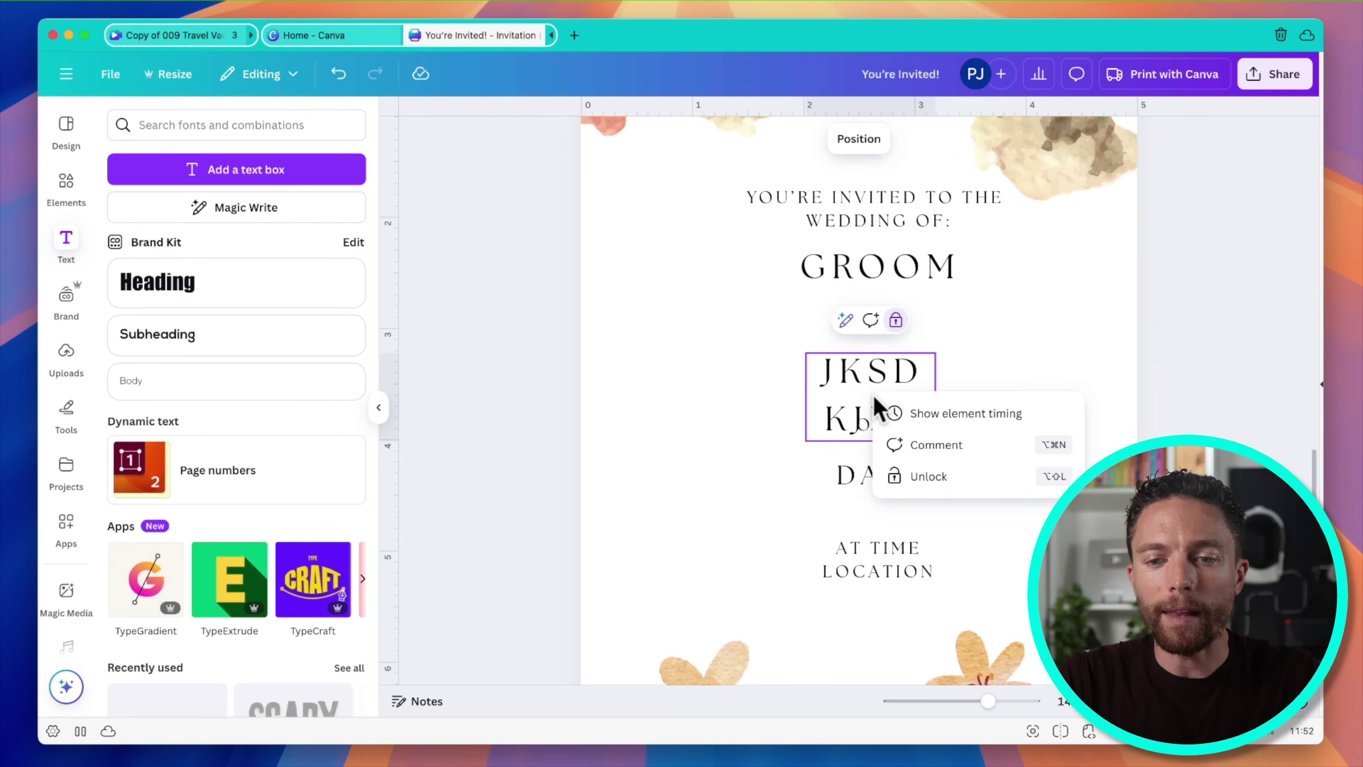
pyautogui.click(967, 478)
pyautogui.click(990, 419)
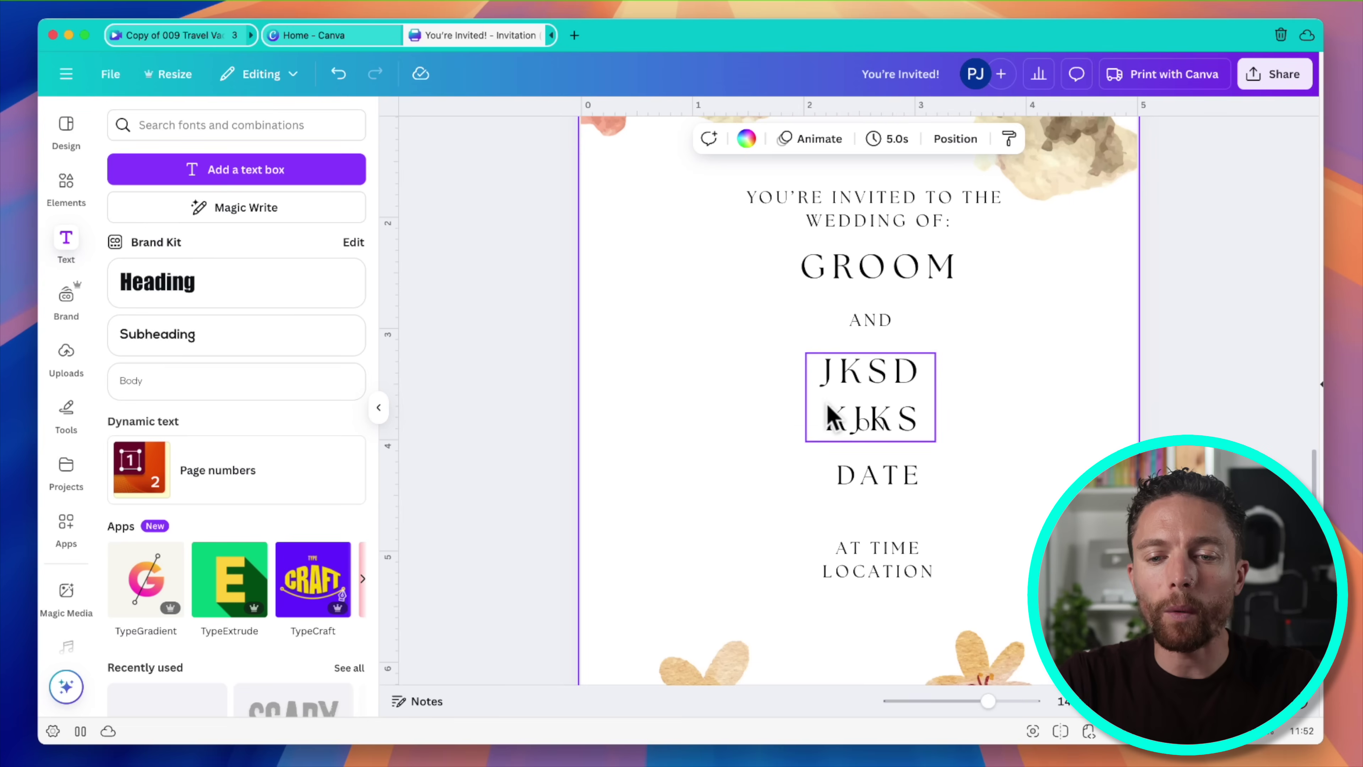
# Widen the unlocked text box below AND on both sides to nearly the full page width.
pyautogui.click(813, 417)
pyautogui.moveTo(805, 400); pyautogui.dragTo(697, 376)
pyautogui.moveTo(937, 373); pyautogui.dragTo(1051, 376)
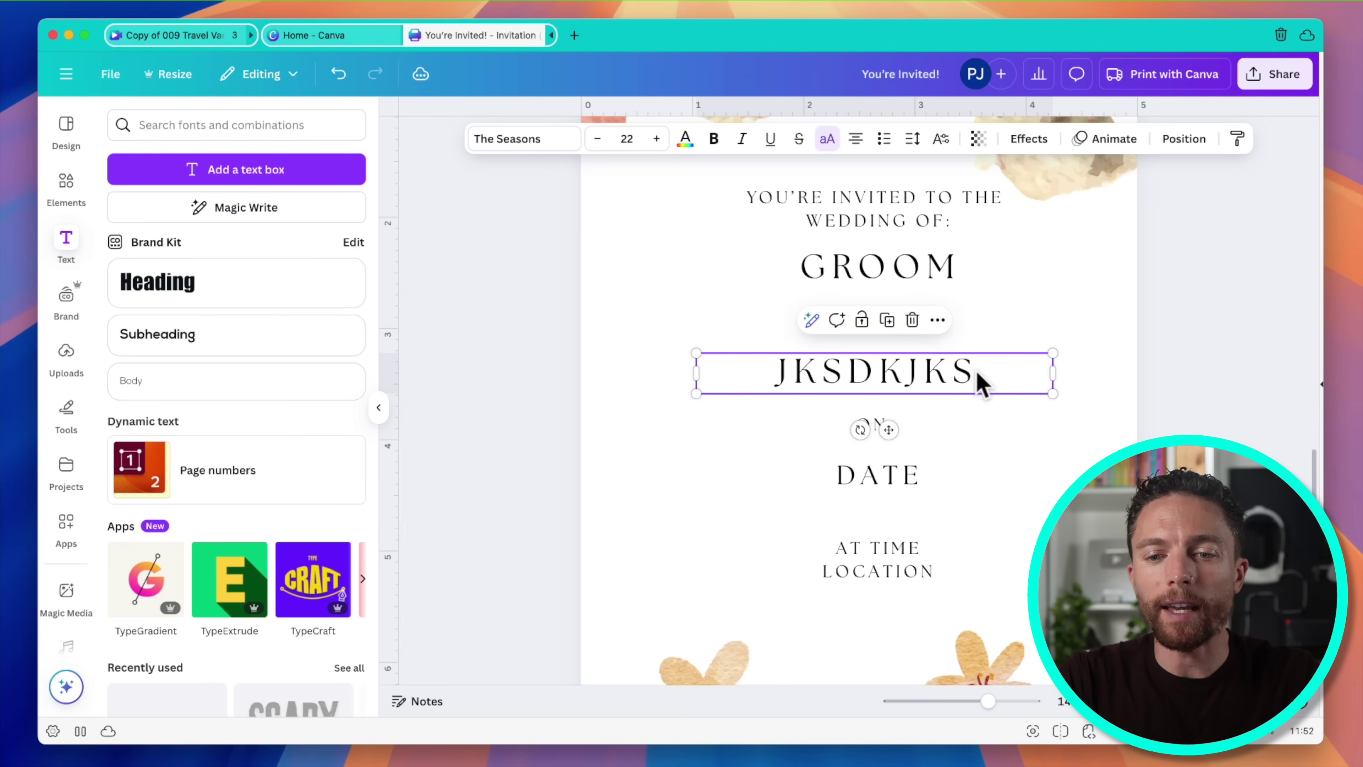
pyautogui.moveTo(695, 376); pyautogui.dragTo(675, 375)
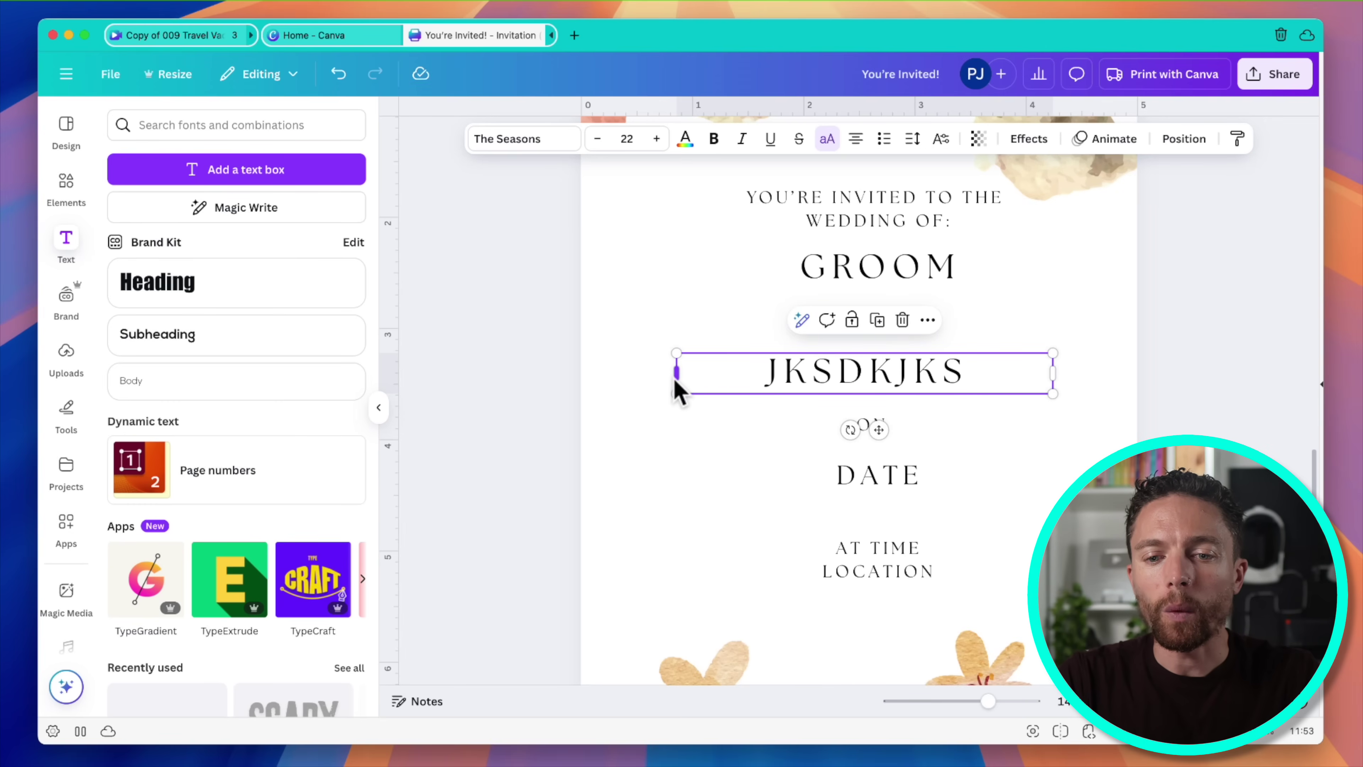
pyautogui.moveTo(1053, 373); pyautogui.dragTo(1123, 376)
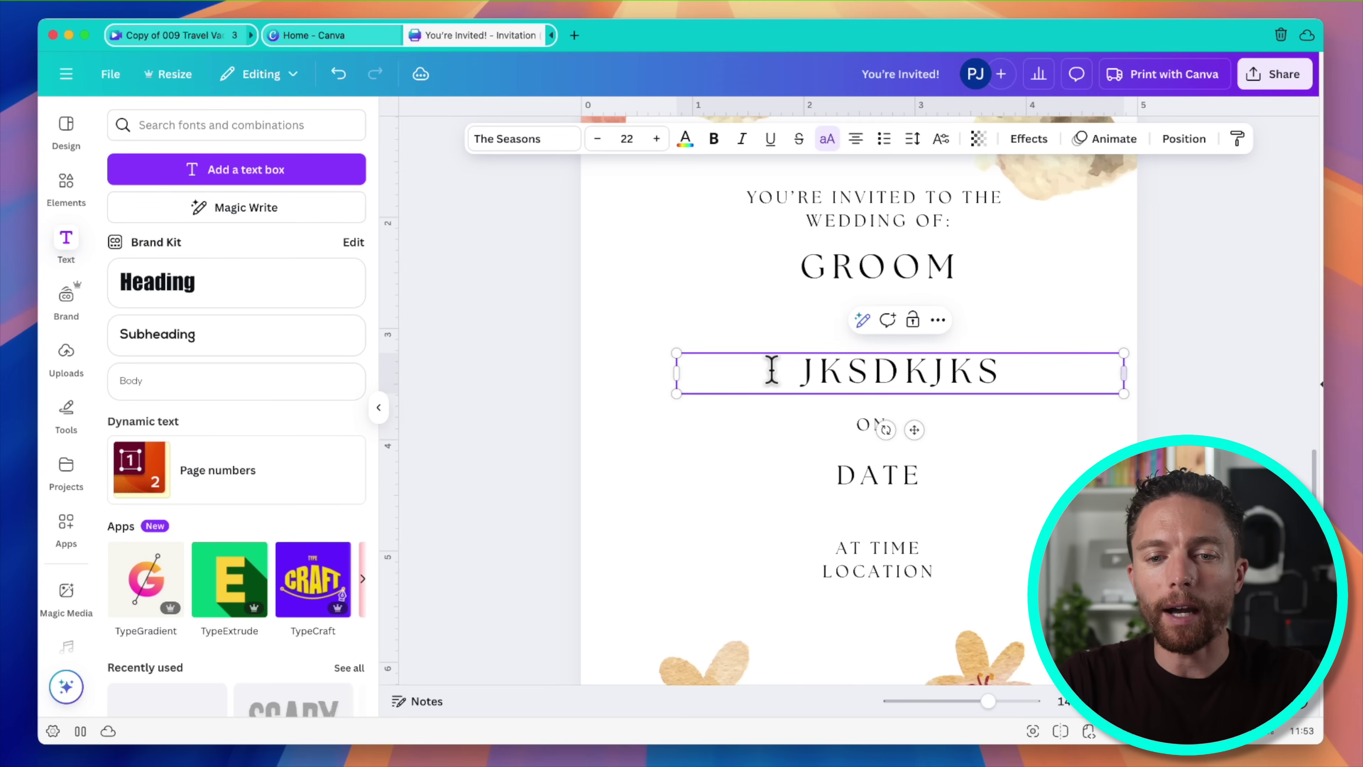
pyautogui.moveTo(677, 379); pyautogui.dragTo(596, 375)
# Replace the filler text in the widened text box with BRIDE.
pyautogui.click(836, 372)
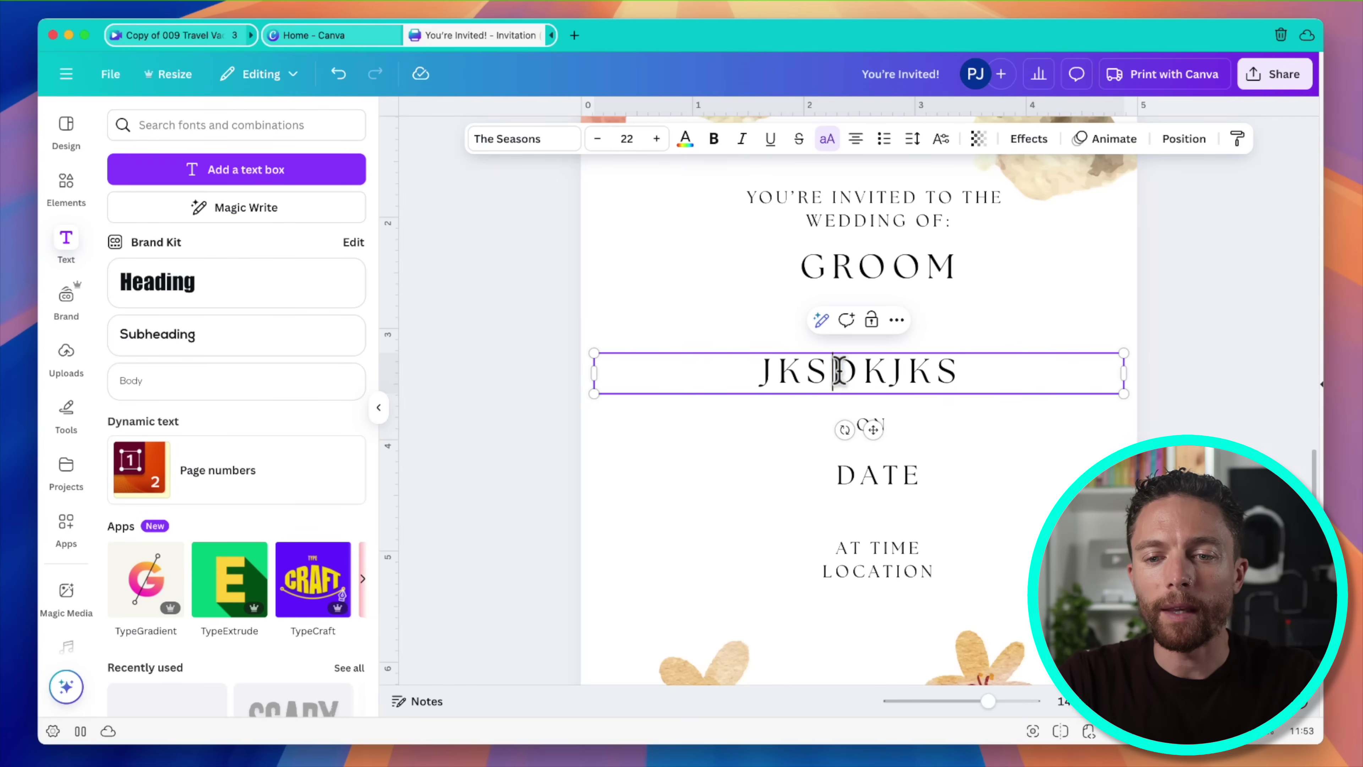
pyautogui.doubleClick(837, 372)
pyautogui.write('G')
pyautogui.press('BackSpace')
pyautogui.write('BRIDE')
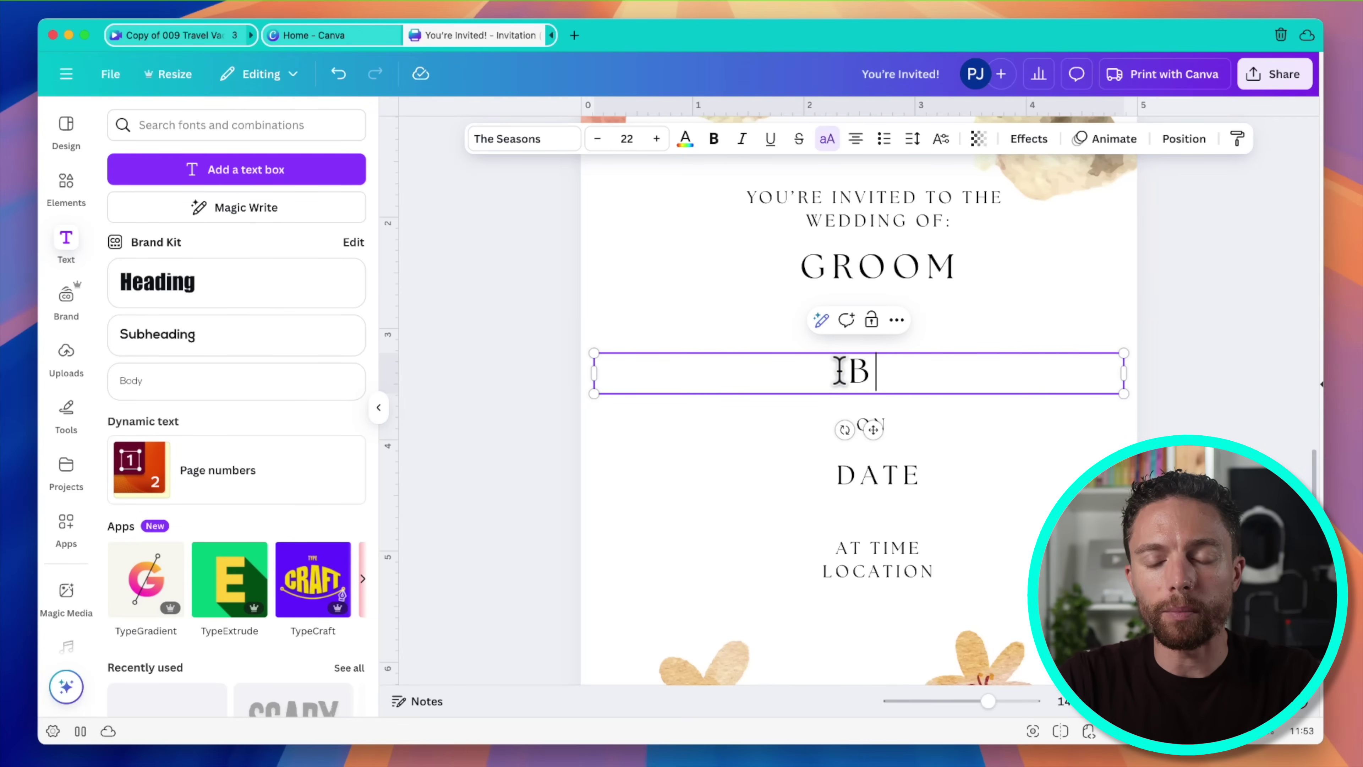
pyautogui.click(993, 469)
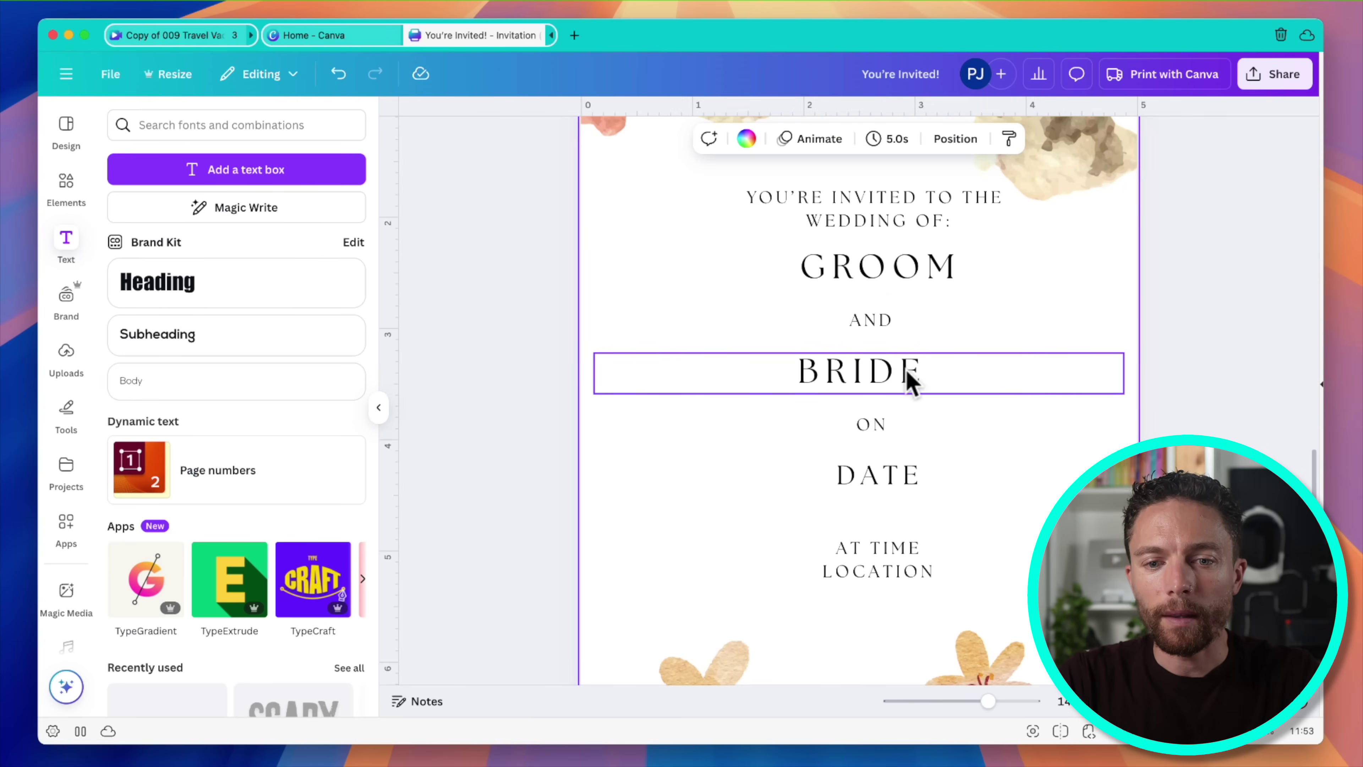
# Widen the BRIDE text box slightly so it is centred on the page, and lock its position only.
pyautogui.click(1034, 376)
pyautogui.moveTo(1126, 376); pyautogui.dragTo(1133, 381)
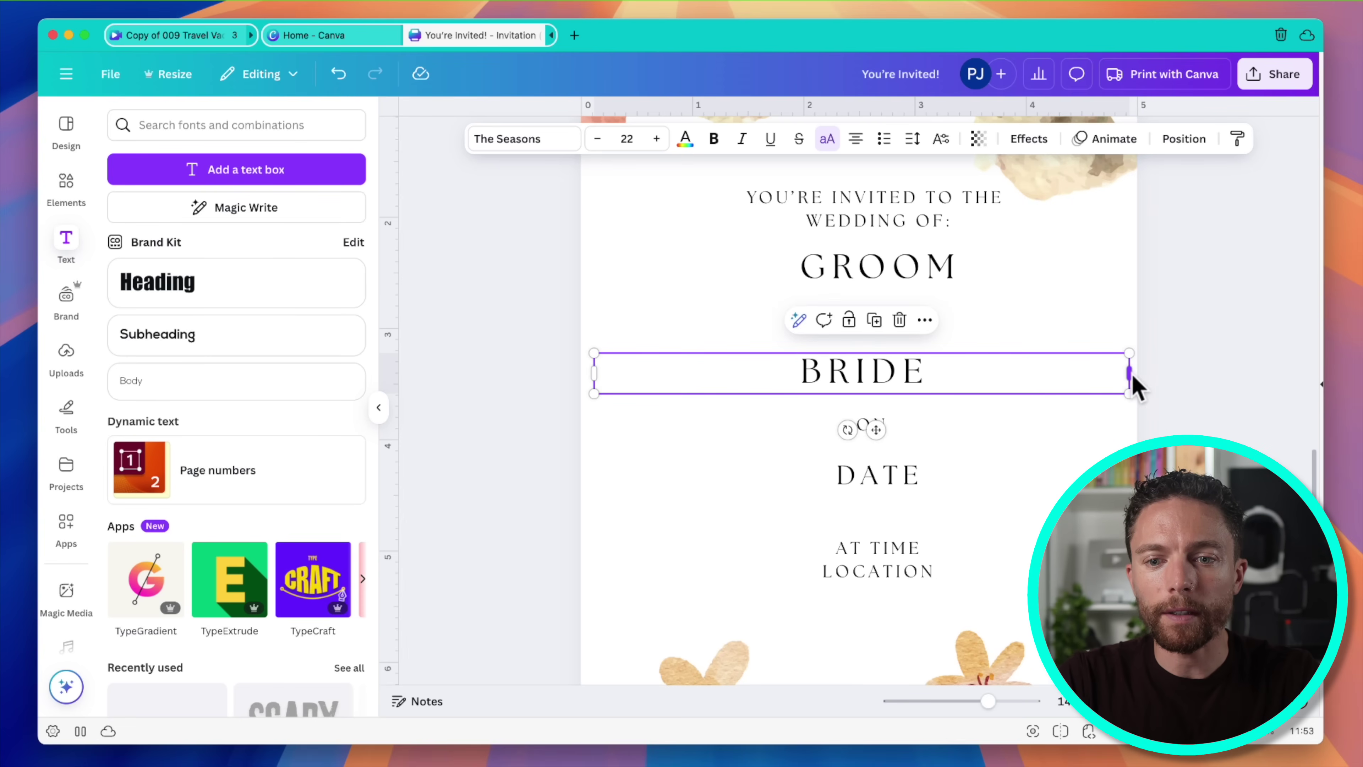
pyautogui.click(1228, 363)
pyautogui.click(883, 389)
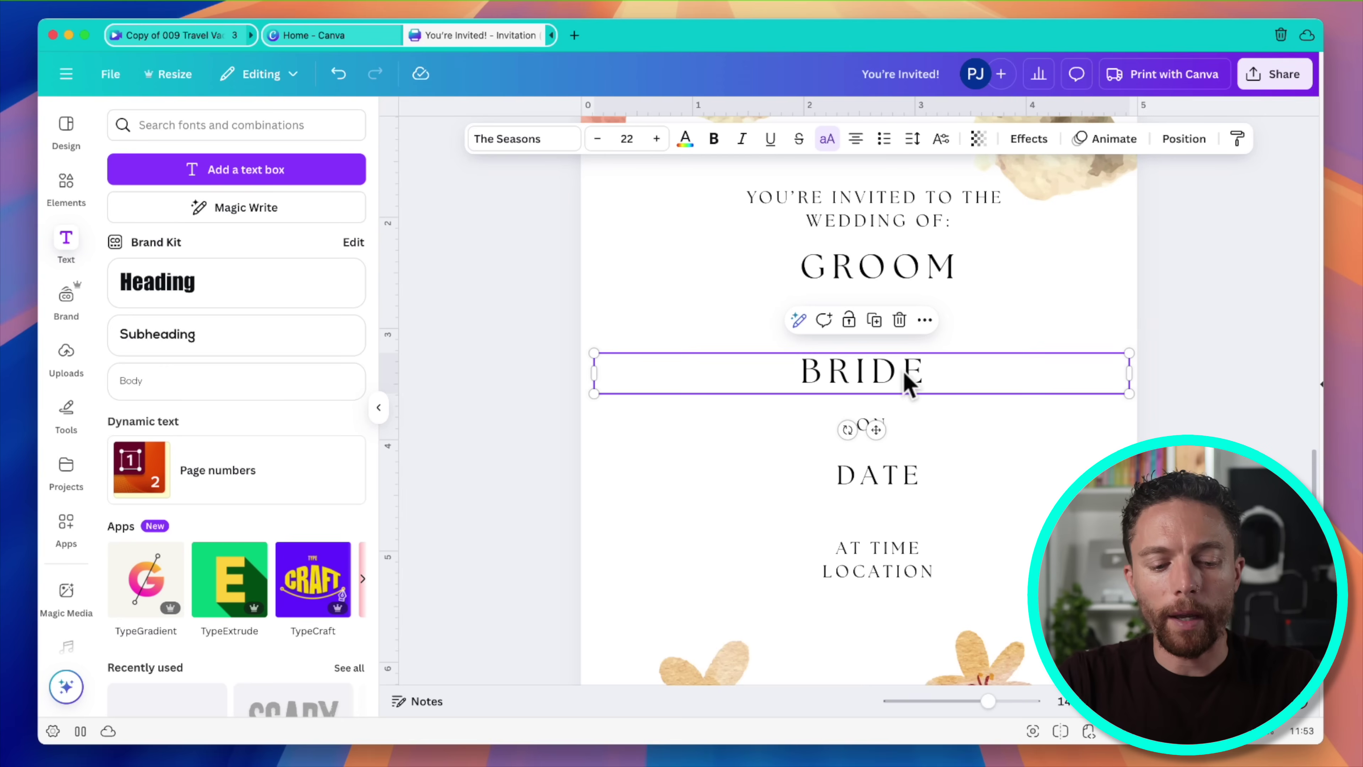
pyautogui.rightClick(899, 381)
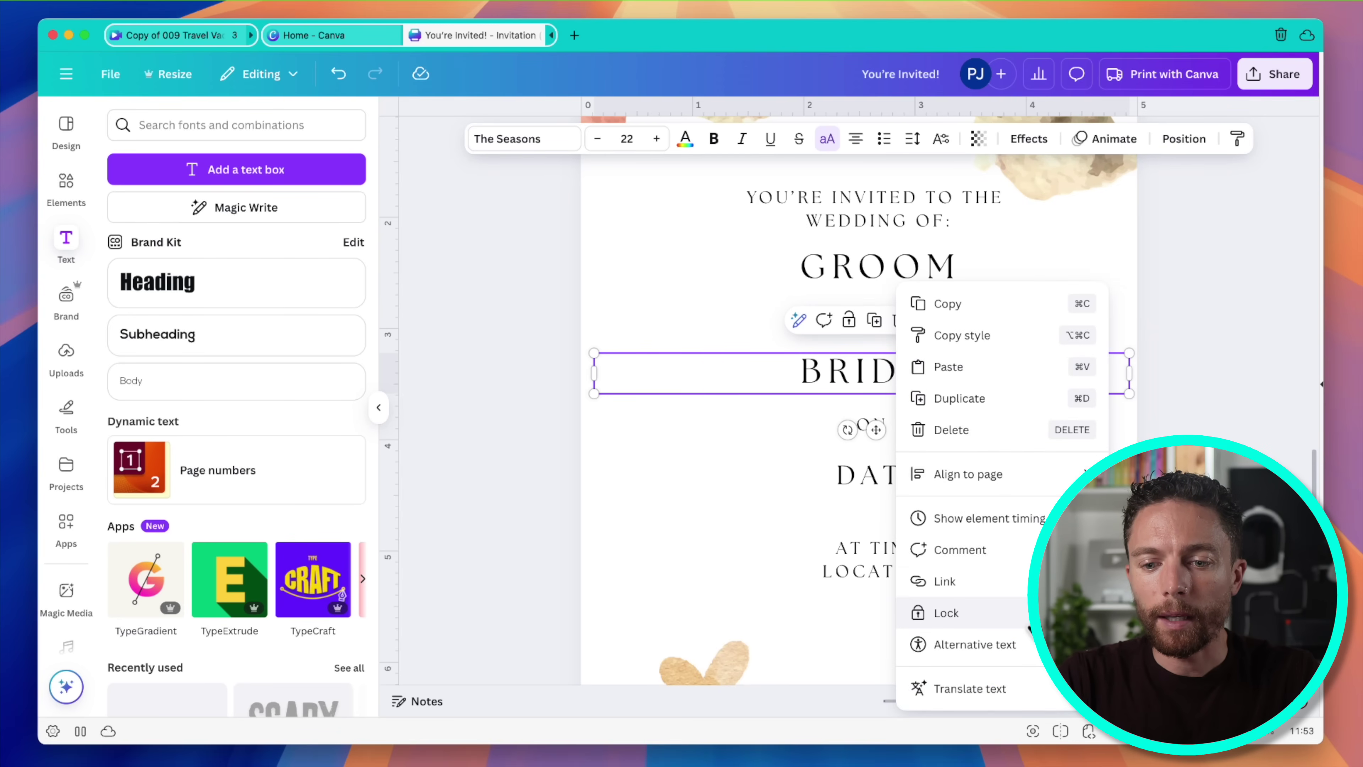
pyautogui.moveTo(1029, 629)
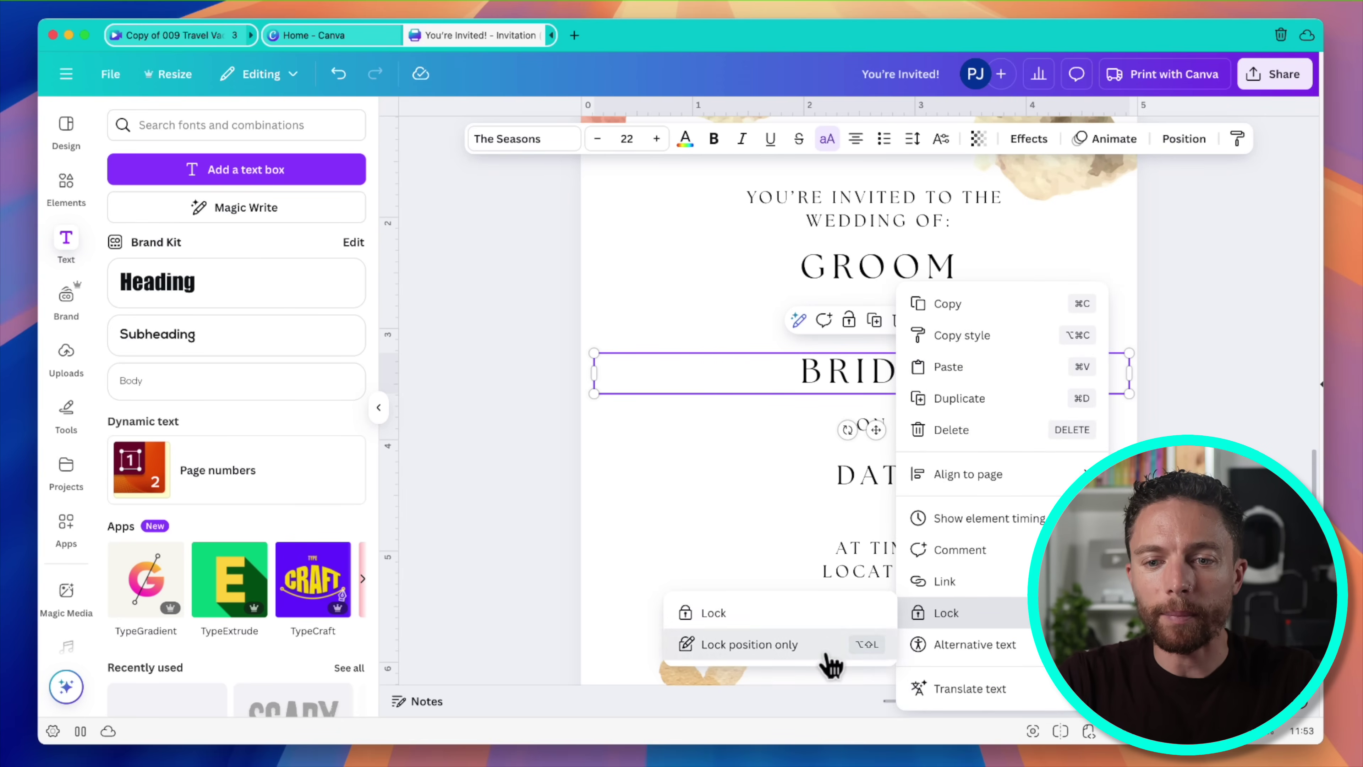
pyautogui.click(830, 665)
# Replace BRIDE with a sample bride's name in the position-locked text box, removing the surplus filler letters.
pyautogui.doubleClick(896, 373)
pyautogui.write('KATEKJSDFJKKSJDF')
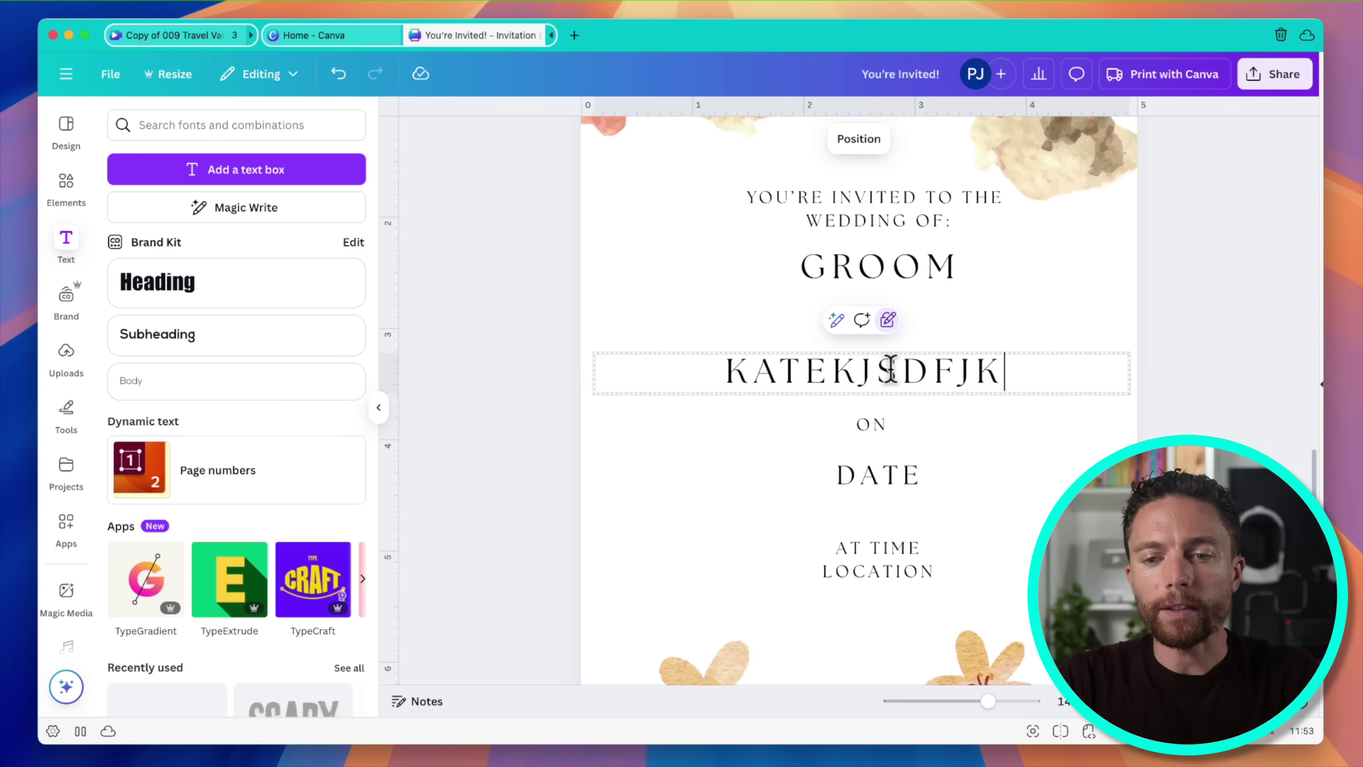
pyautogui.press('BackSpace')
pyautogui.press('BackSpace')
pyautogui.press('BackSpace')
pyautogui.press('BackSpace')
pyautogui.press('BackSpace')
pyautogui.press('BackSpace')
pyautogui.press('BackSpace')
pyautogui.press('BackSpace')
pyautogui.press('BackSpace')
pyautogui.press('BackSpace')
pyautogui.press('BackSpace')
pyautogui.press('BackSpace')
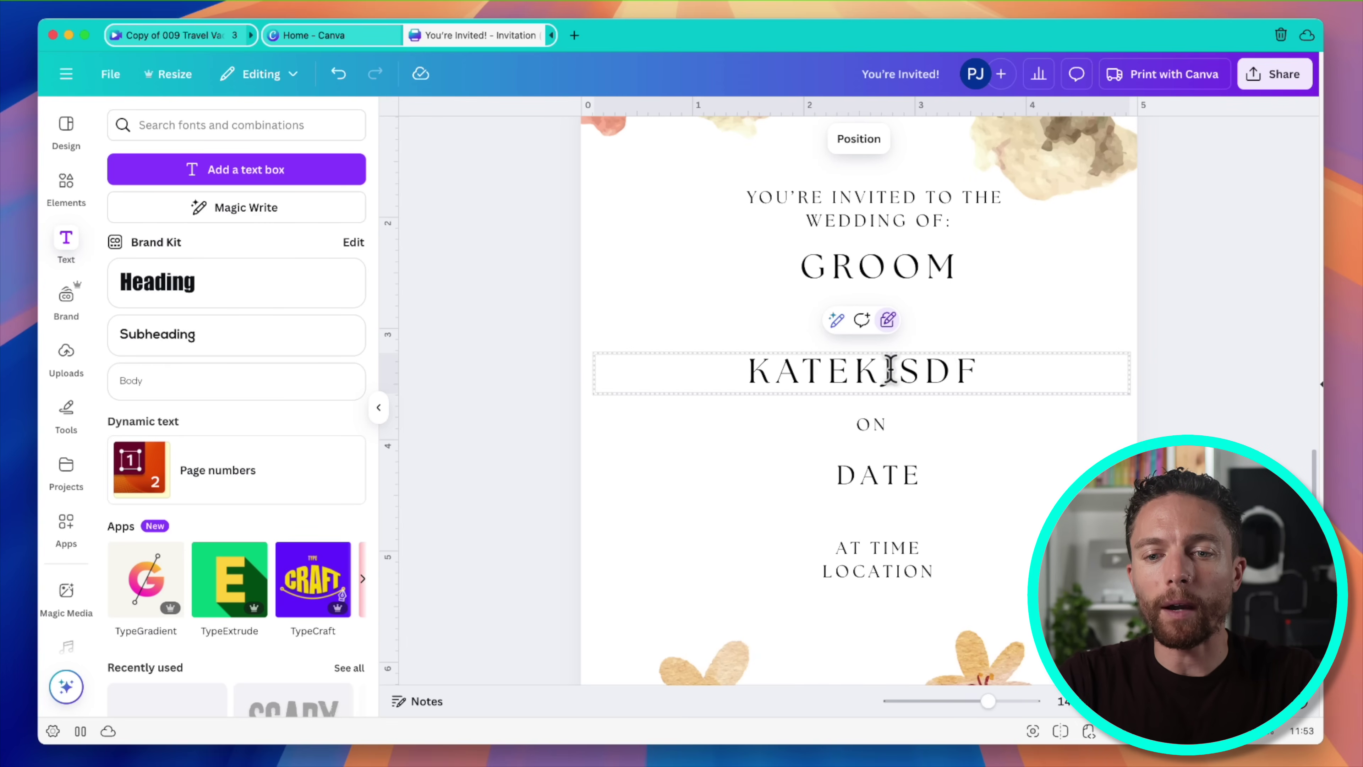
pyautogui.click(1018, 457)
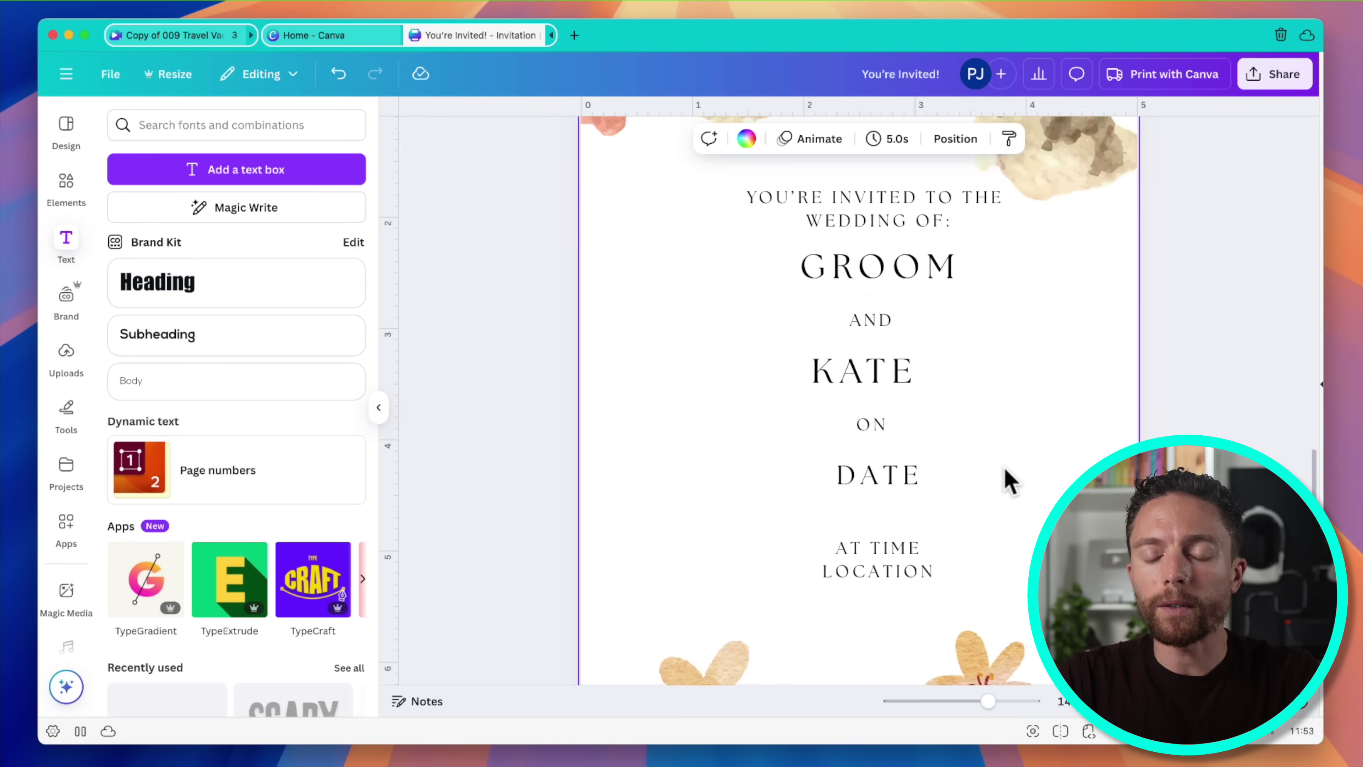
# Lock the cream flower graphic in the upper-right corner of the second invitation page.
pyautogui.scroll(-3, 1025, 511)
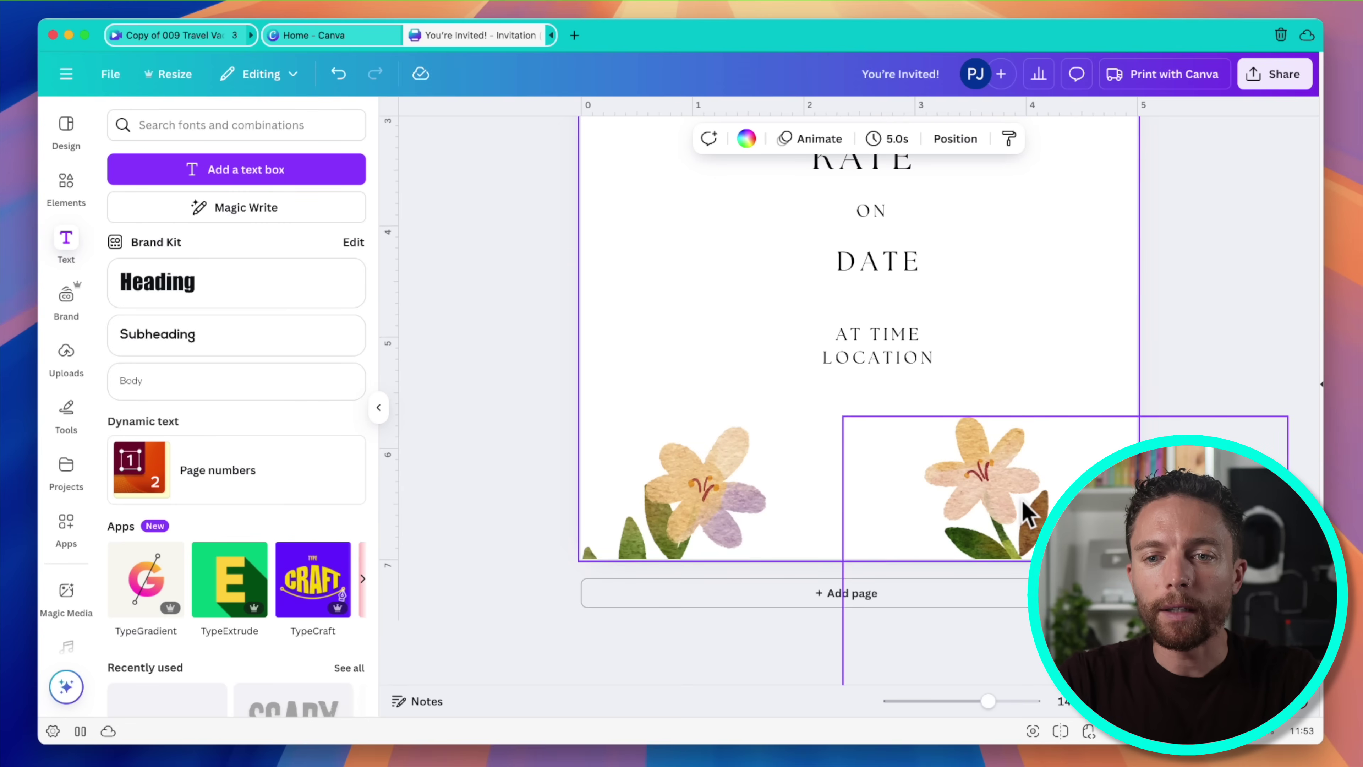
pyautogui.scroll(5, 1025, 512)
pyautogui.scroll(-4, 1025, 511)
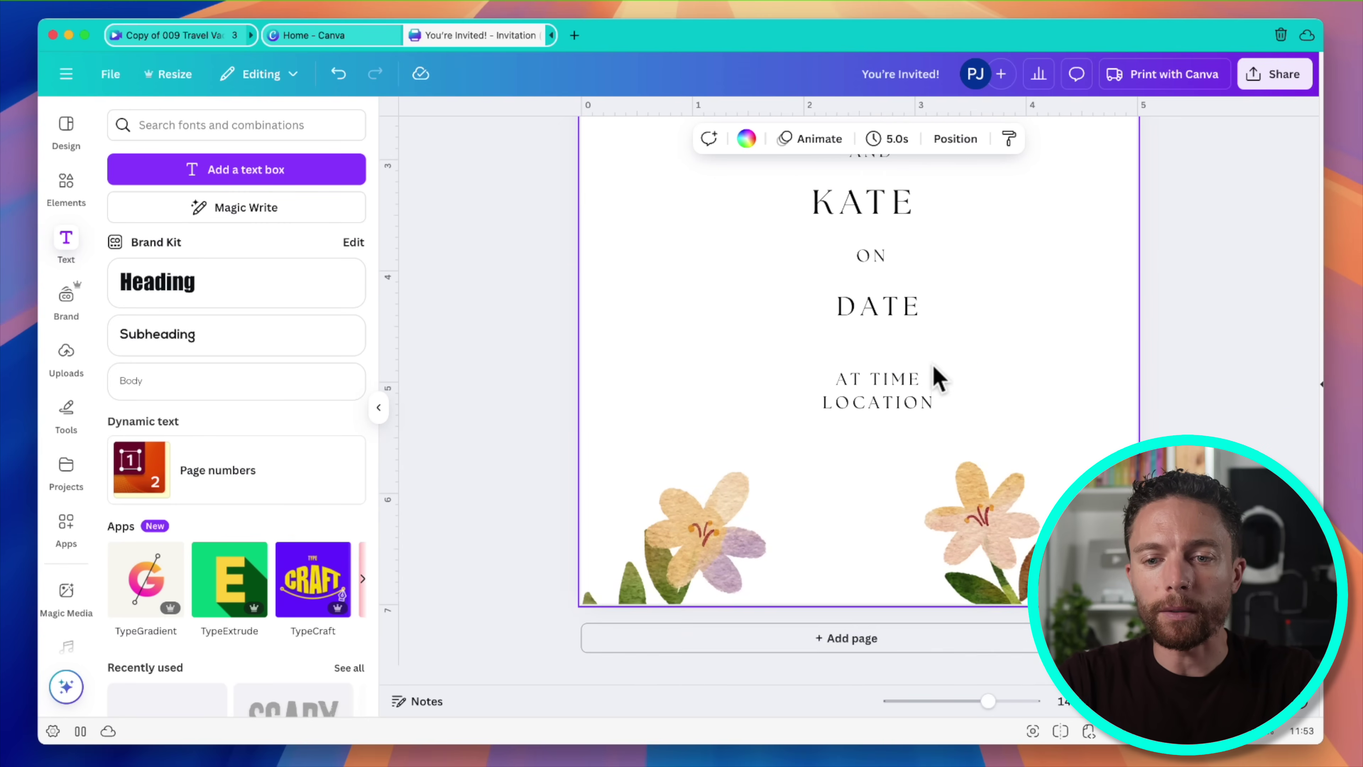
pyautogui.press('Escape')
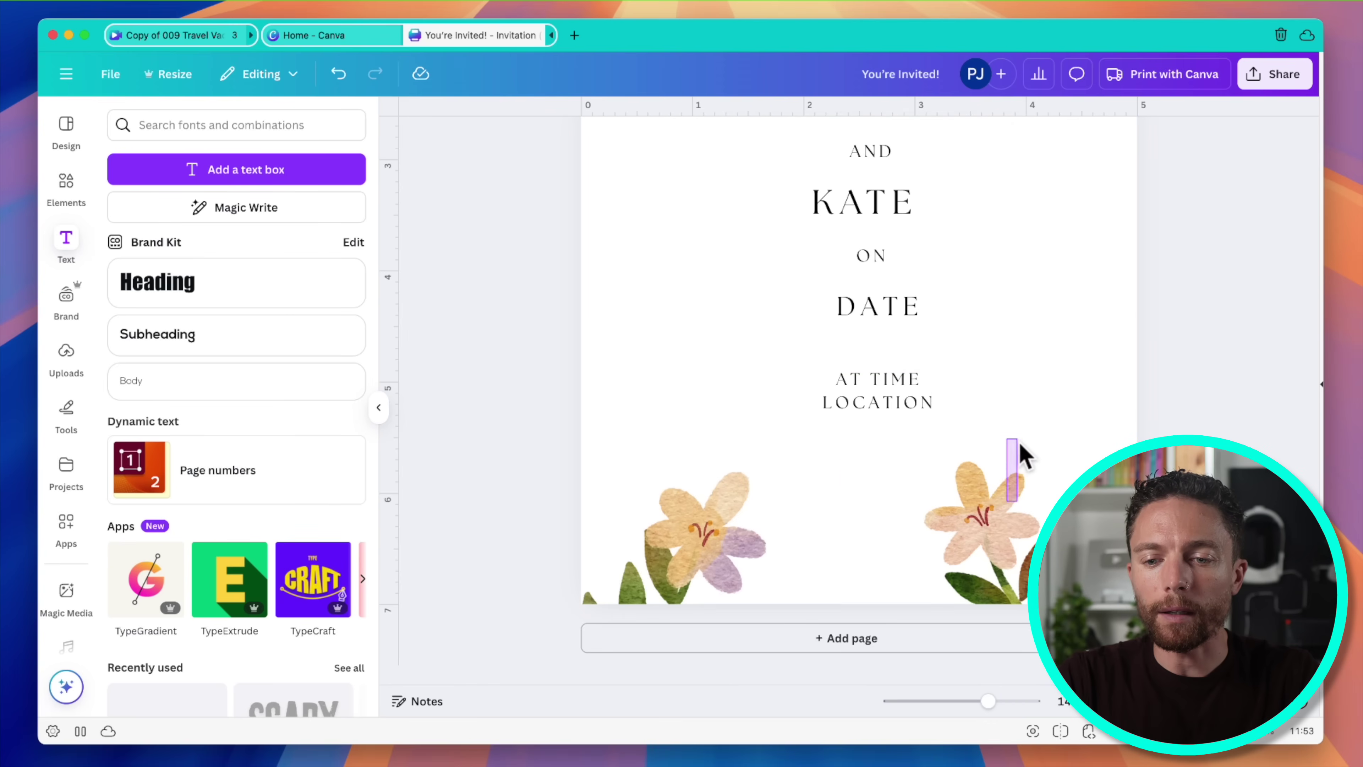
pyautogui.scroll(5, 709, 531)
pyautogui.click(1101, 326)
pyautogui.moveTo(1101, 326)
pyautogui.mouseDown()
pyautogui.moveTo(1073, 356)
pyautogui.moveTo(1098, 309)
pyautogui.mouseUp()
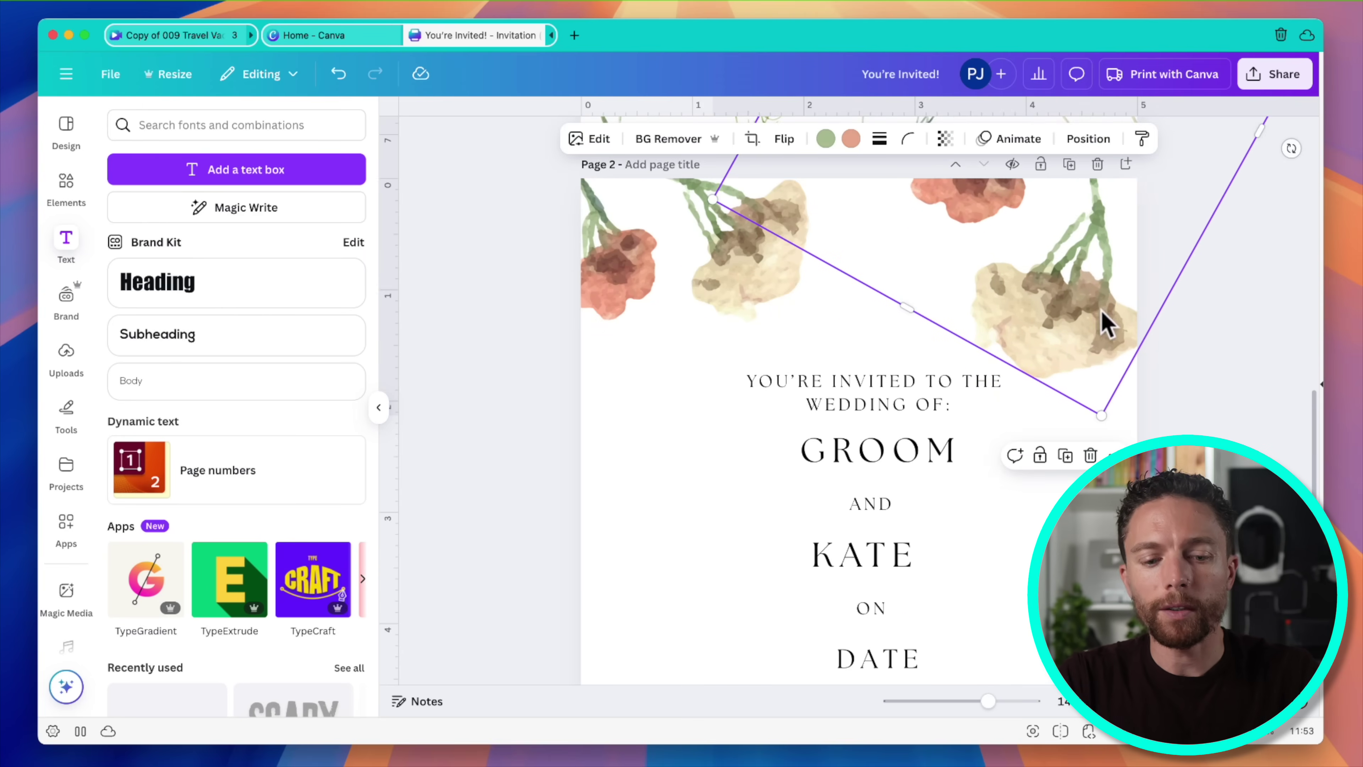
pyautogui.rightClick(1081, 317)
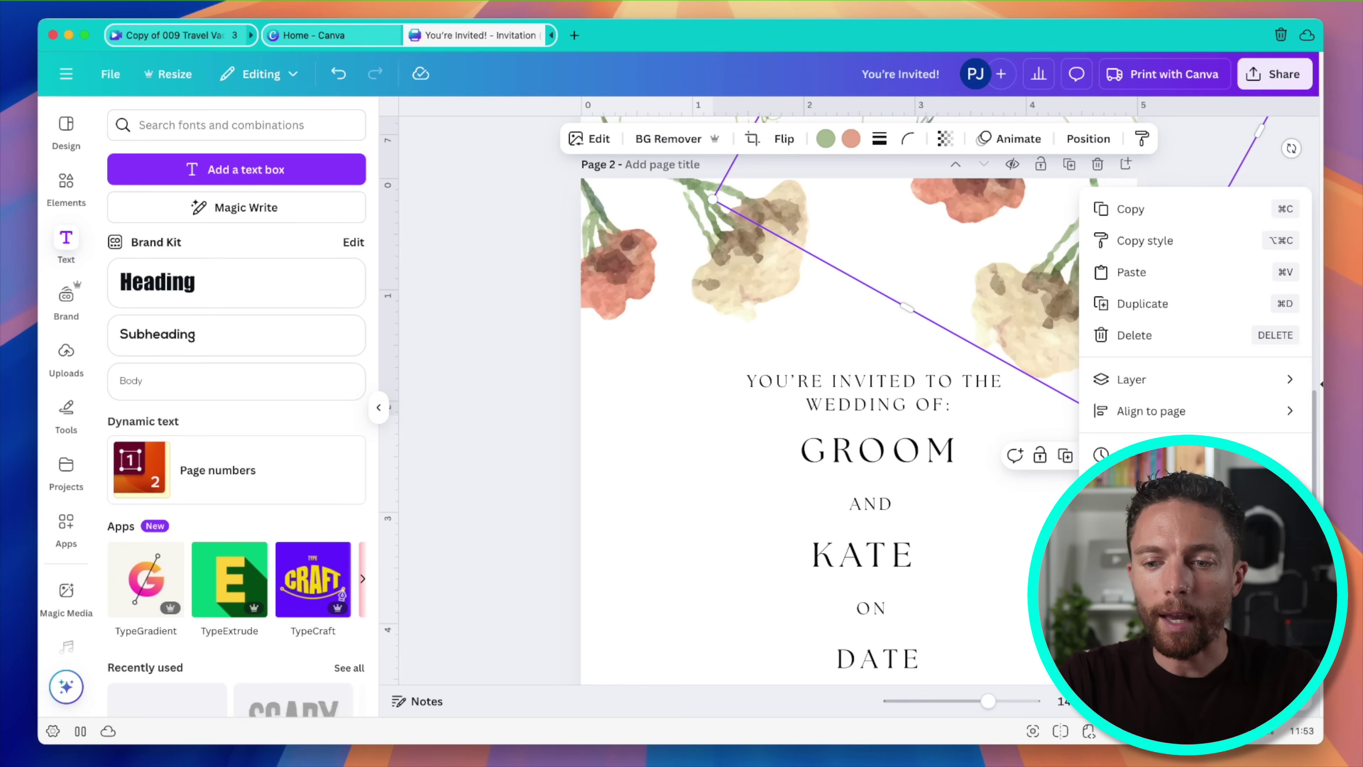
pyautogui.click(960, 556)
pyautogui.click(883, 325)
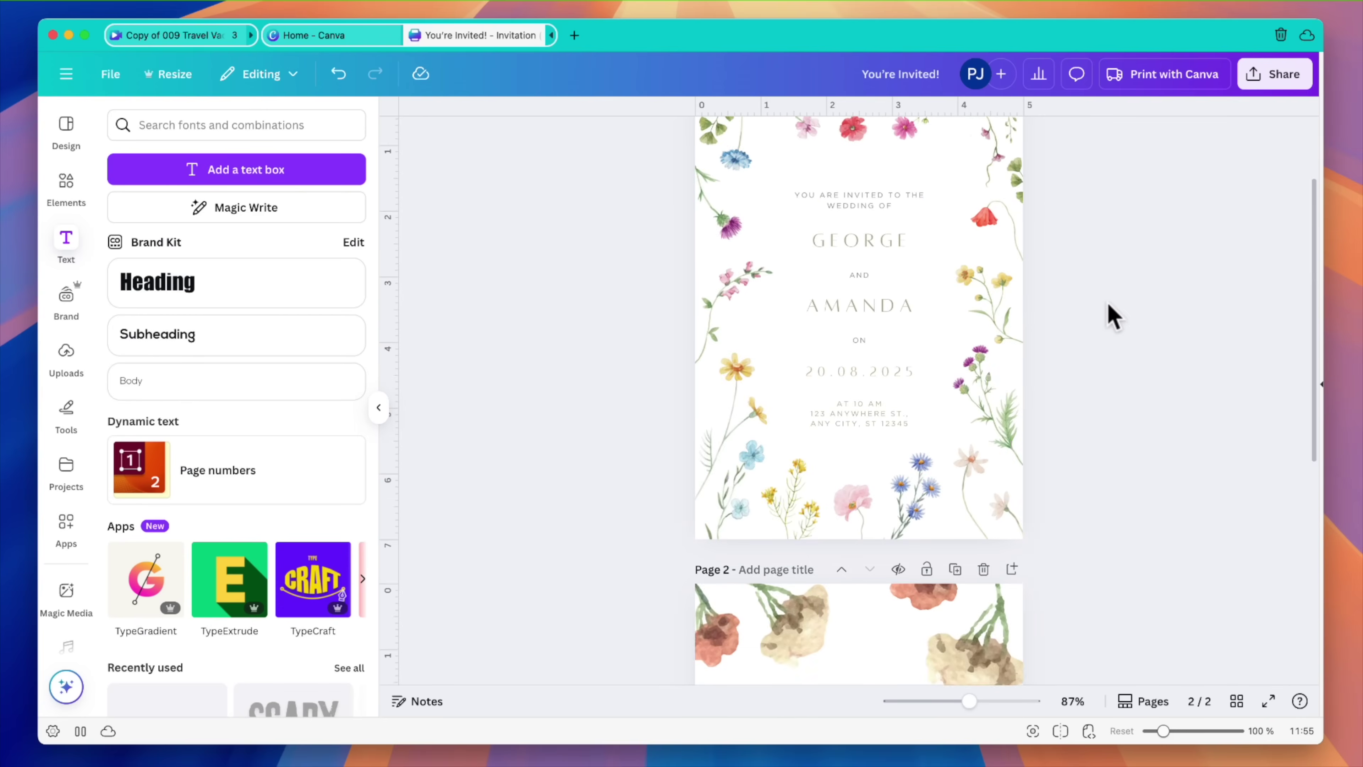
# Delete the original wildflower invitation page so only the placeholder invitation remains in the design.
pyautogui.scroll(3, 1107, 303)
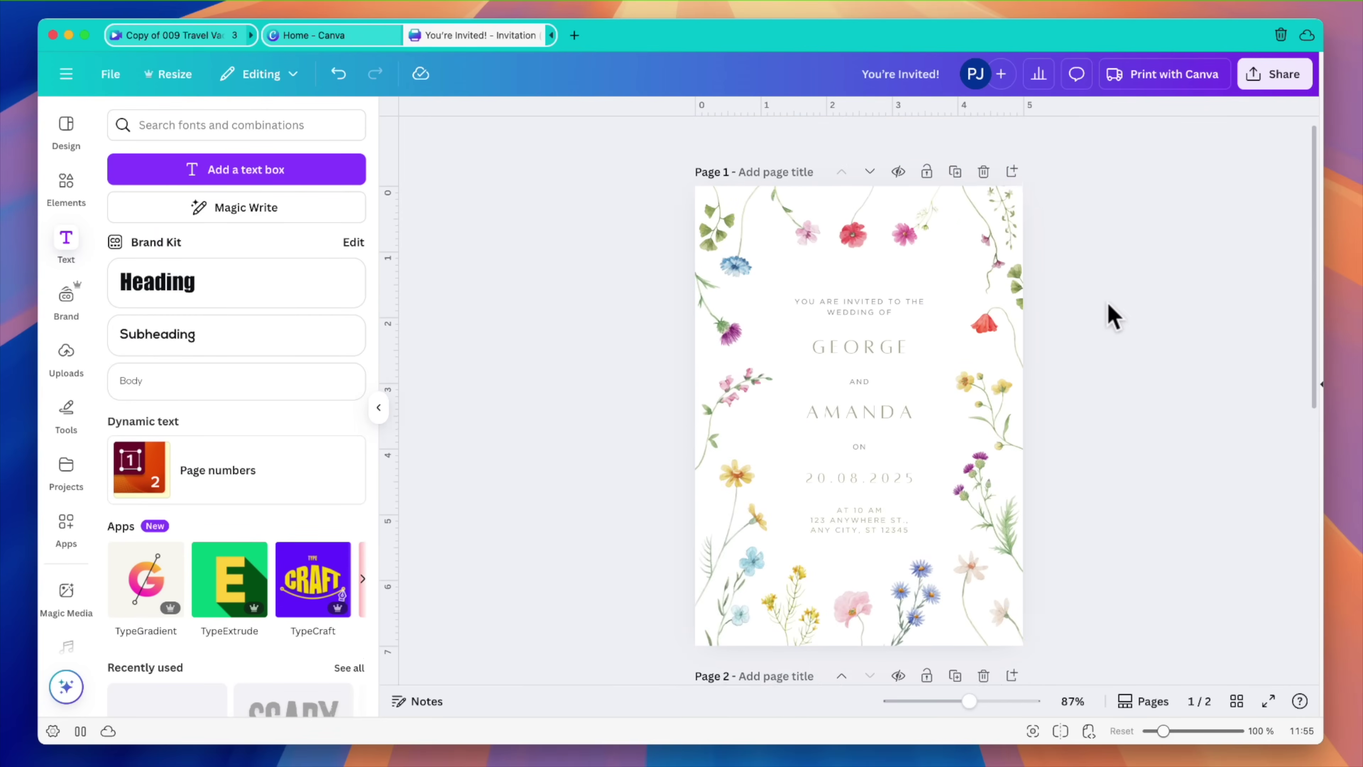
pyautogui.click(983, 179)
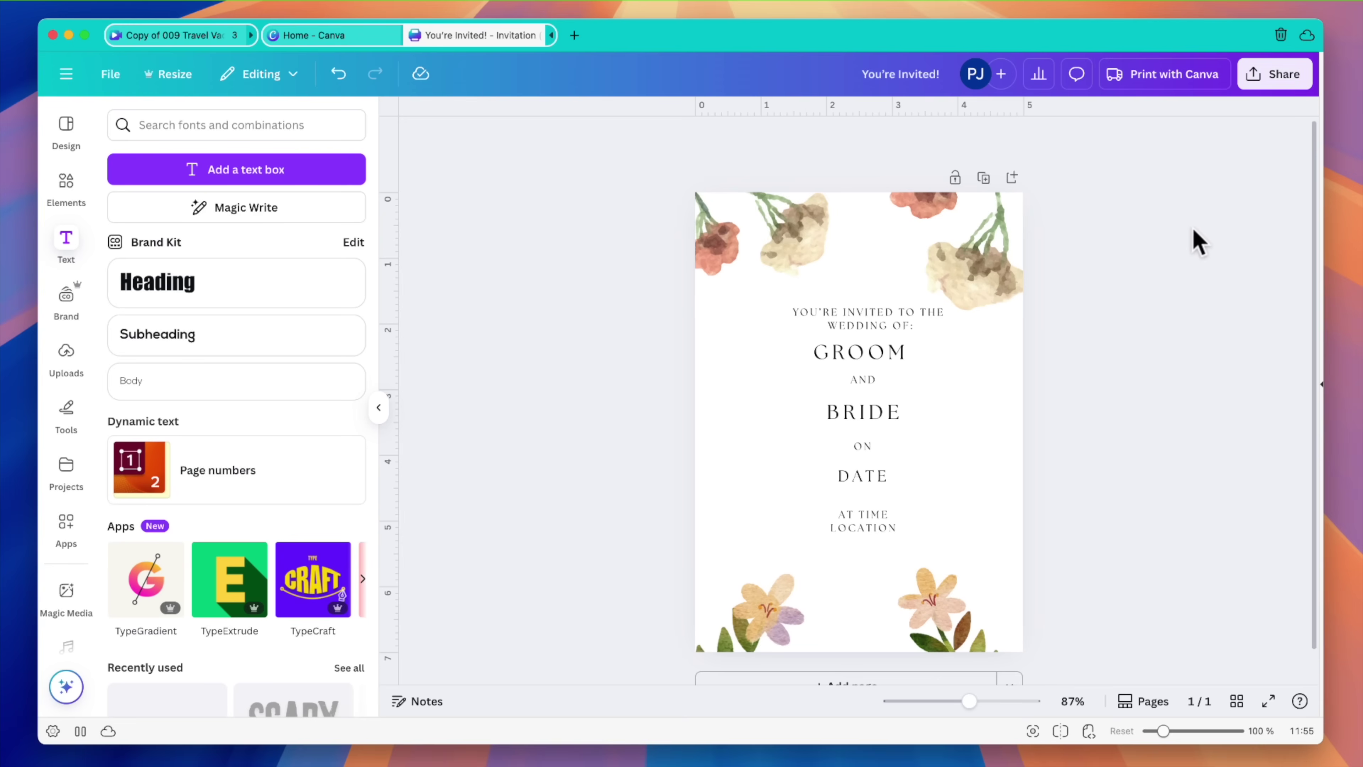
# Create a shareable template link for the invitation design and copy it.
pyautogui.click(1281, 87)
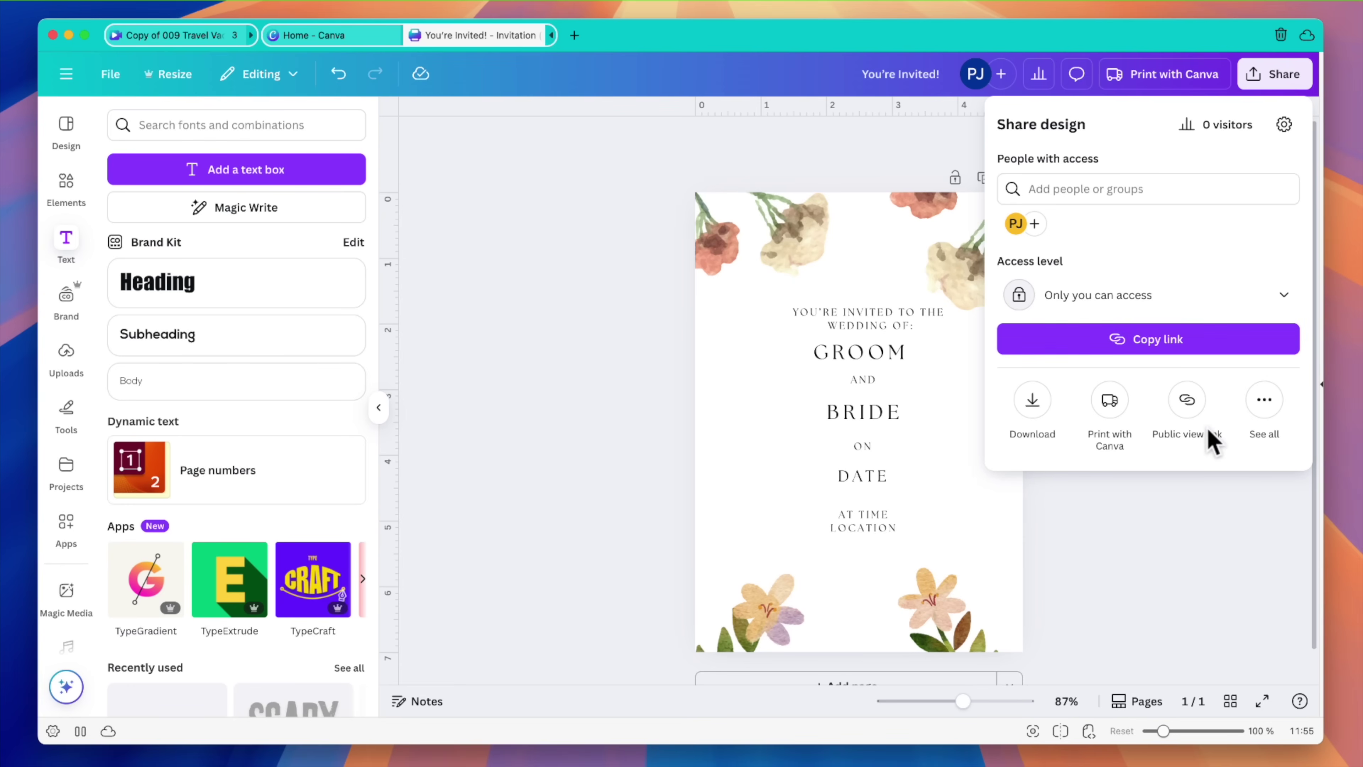
pyautogui.click(1265, 403)
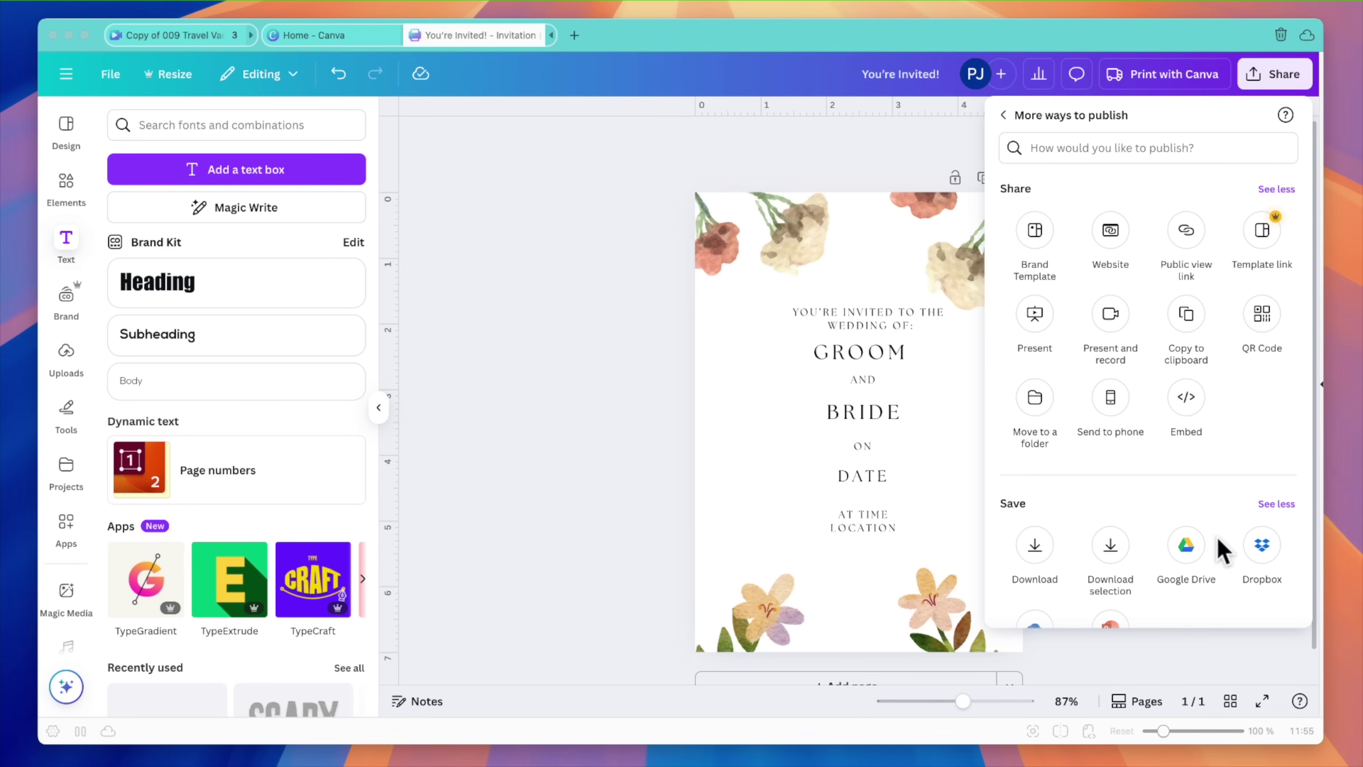
pyautogui.moveTo(1262, 196)
pyautogui.mouseDown()
pyautogui.moveTo(1193, 250)
pyautogui.moveTo(1233, 310)
pyautogui.moveTo(1288, 294)
pyautogui.moveTo(1292, 241)
pyautogui.moveTo(1262, 228)
pyautogui.mouseUp()
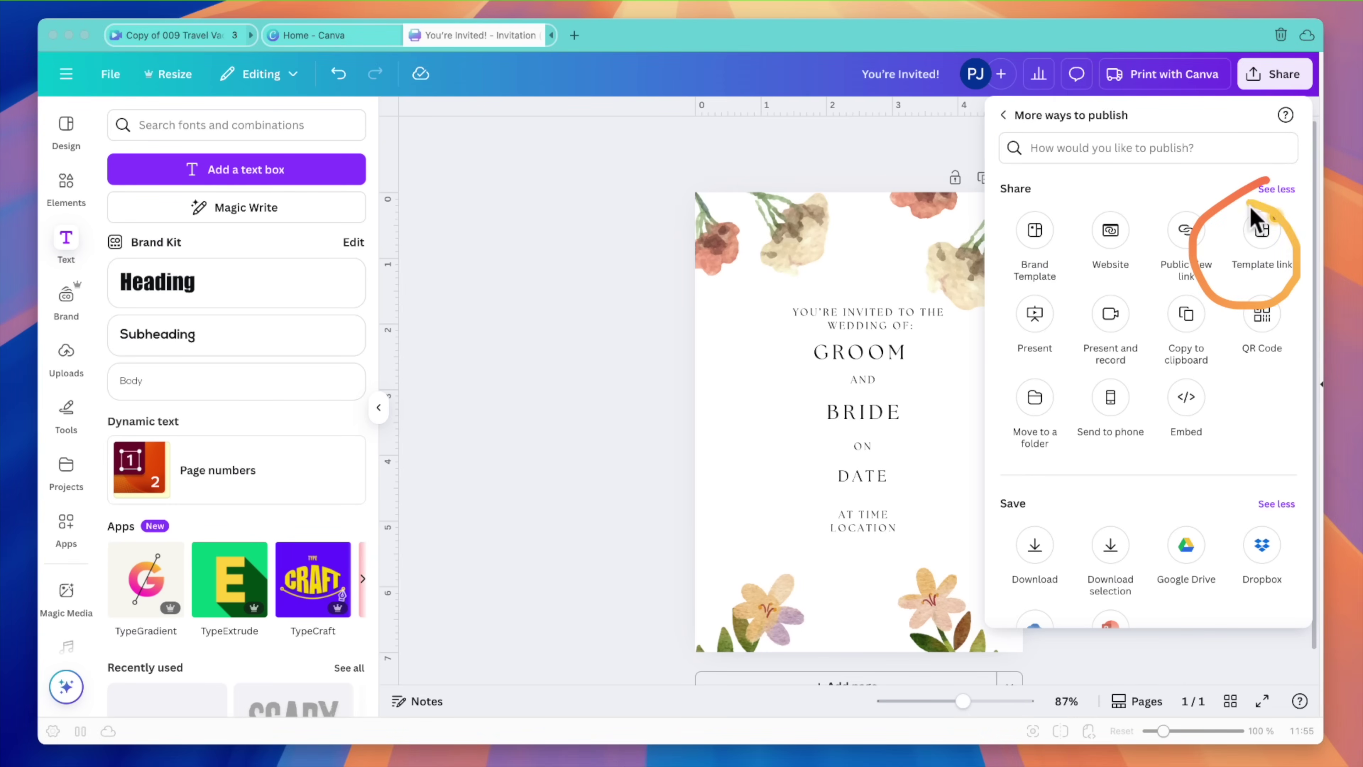
pyautogui.click(1266, 237)
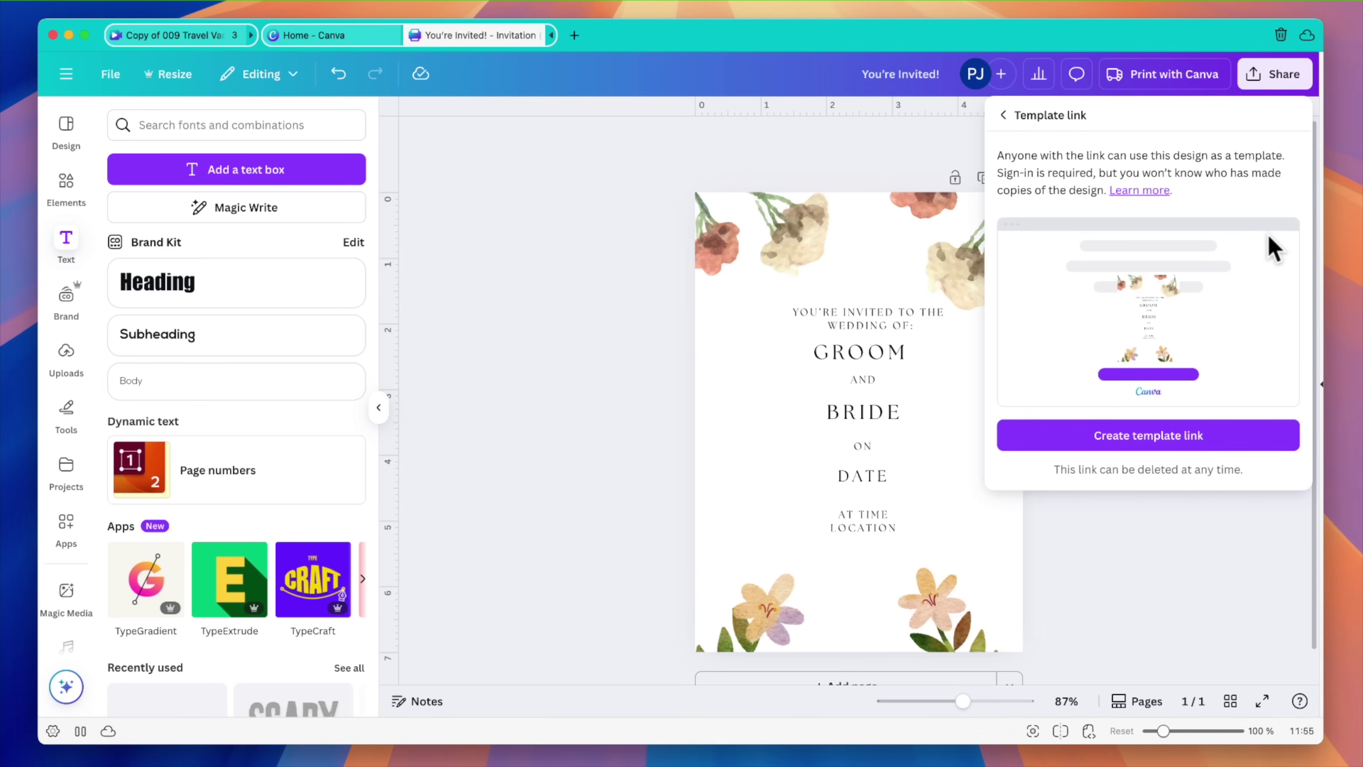
pyautogui.click(1198, 452)
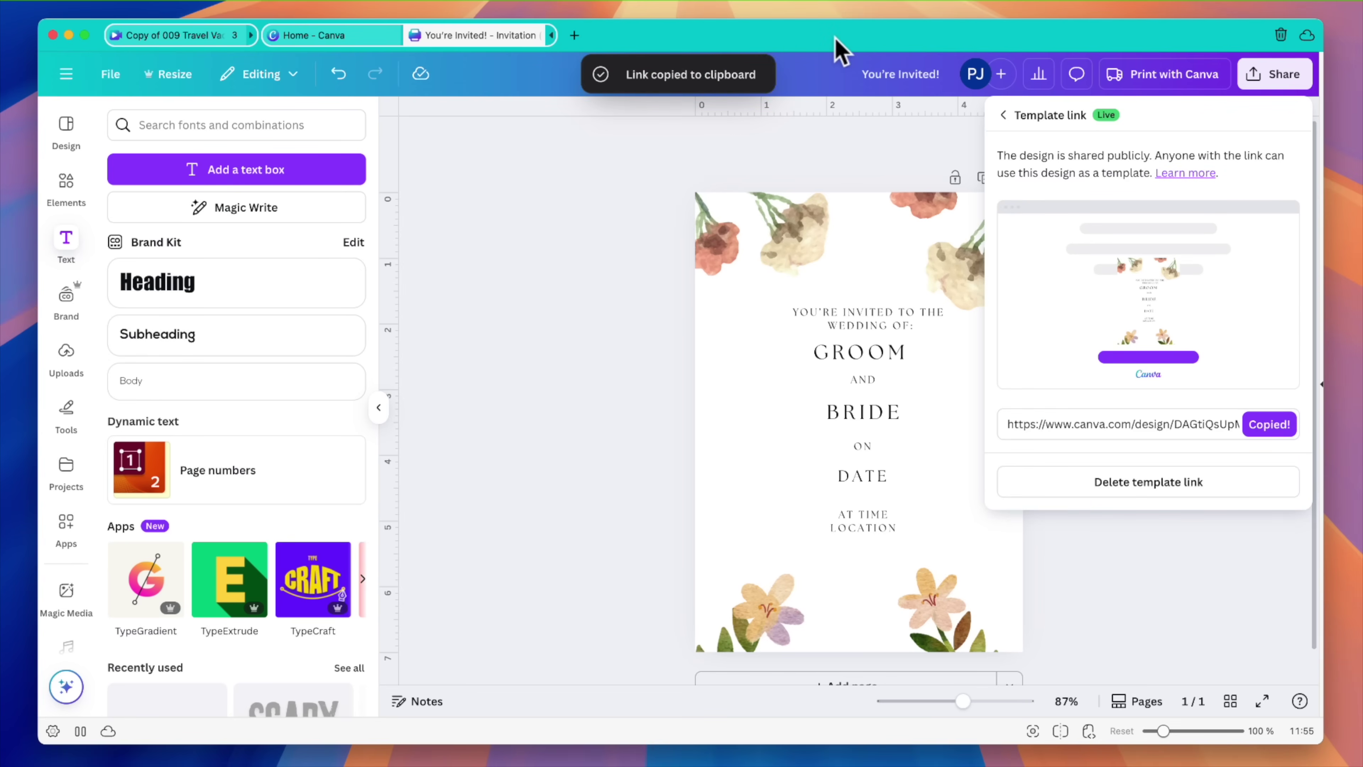
# Open the copied template link in a new private browser window and accept all cookies.
pyautogui.press('super+shift+n')
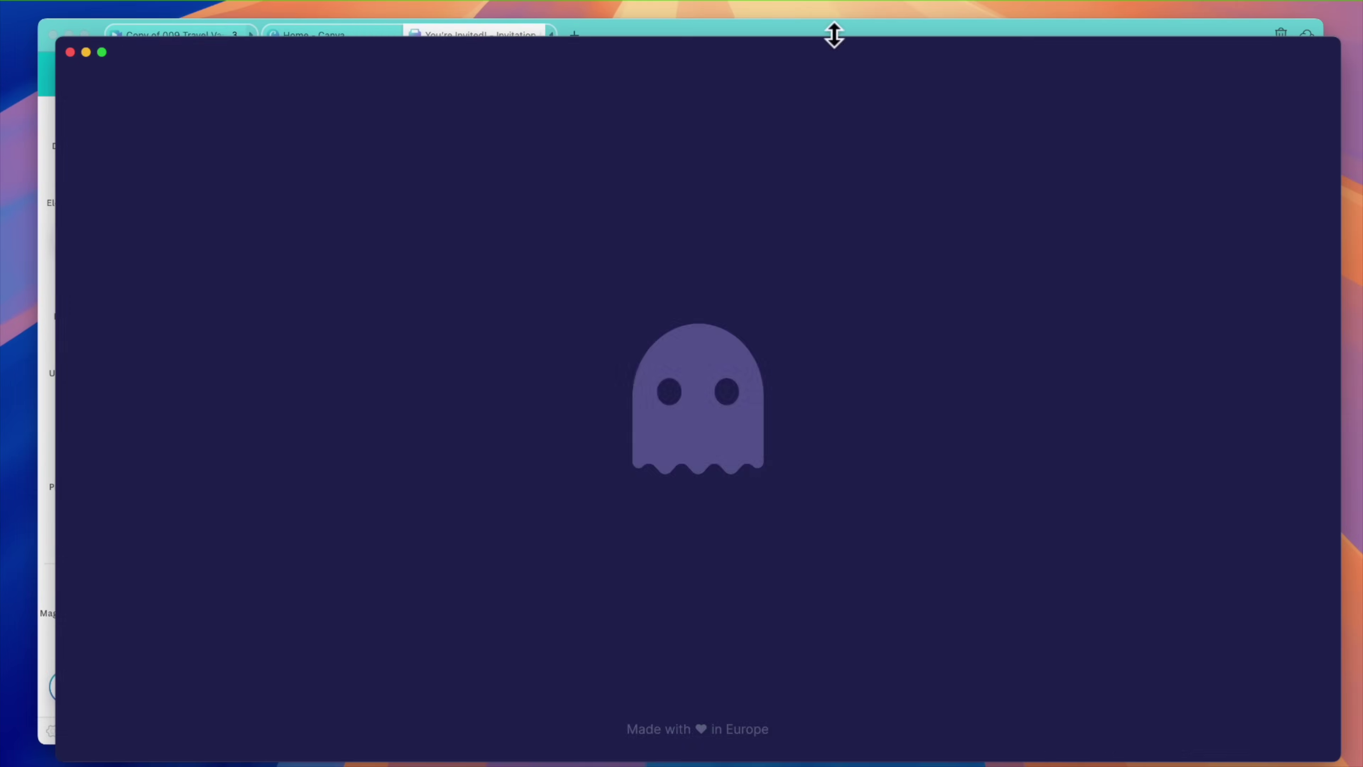
pyautogui.write('https://www.canva.com/design/DAGtiQsUpMQ/tCRTyk3hah5MoXWz9d3BDA/view?utm_content=DAGtiQsUpMQ&utm_campaign=designshare&utm_medium=link&utm_source=publishsharelink&mode=preview')
pyautogui.press('Return')
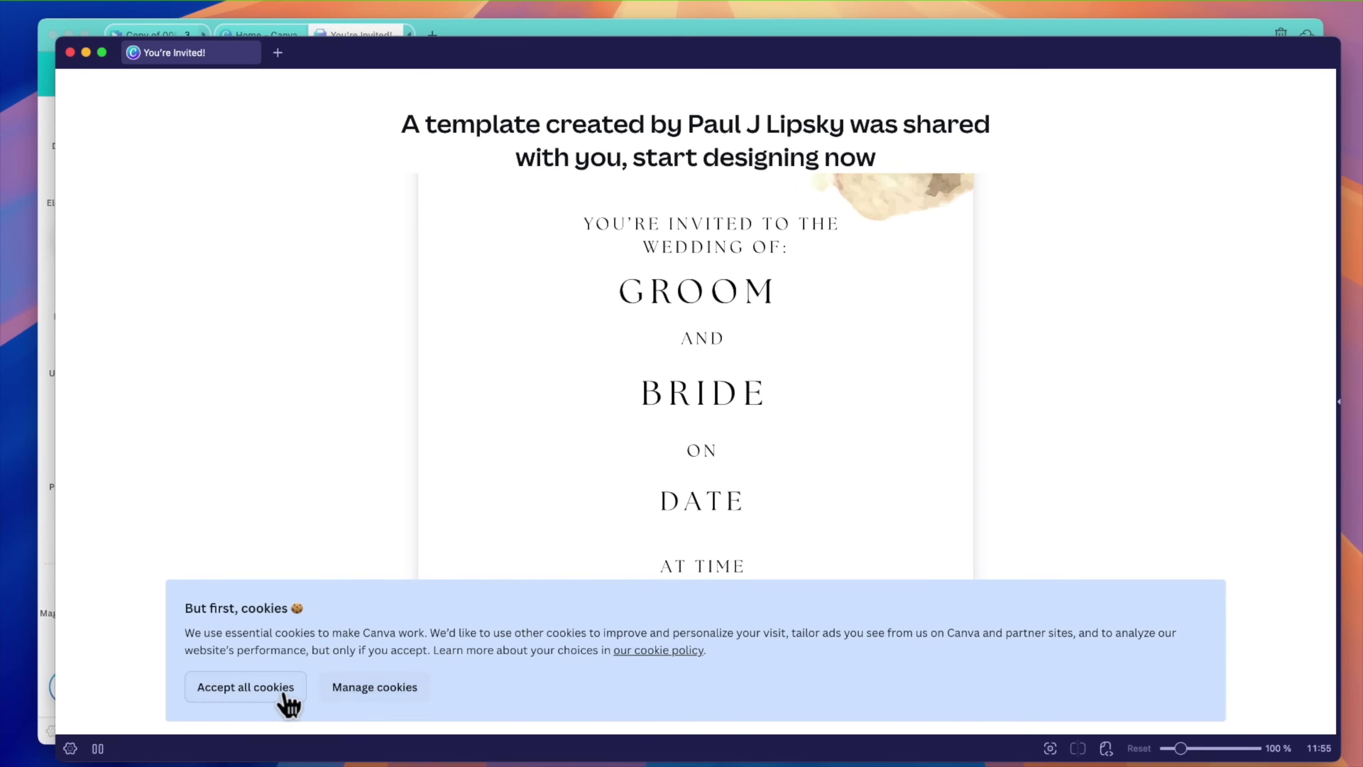
pyautogui.click(290, 695)
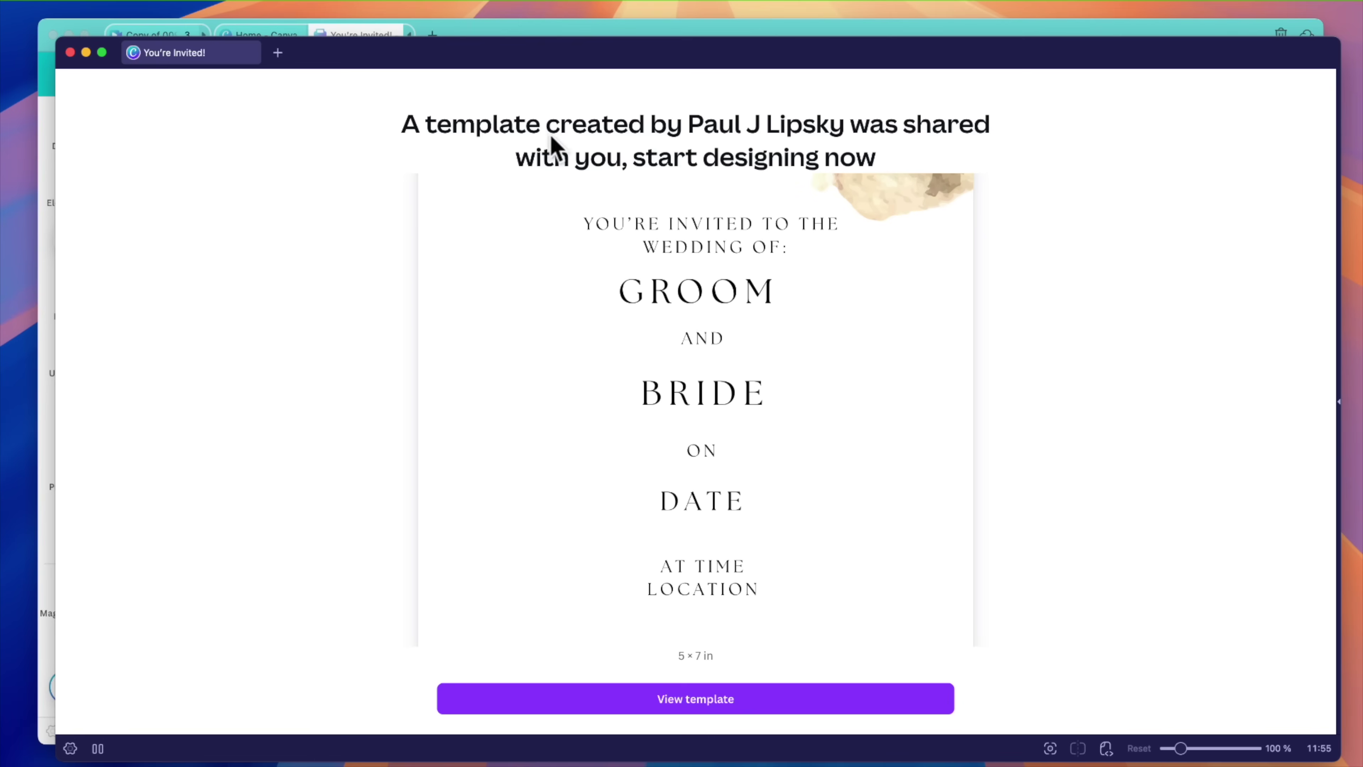
# Check what View template offers a signed-out visitor, and return to the invitation by closing the private window.
pyautogui.scroll(-2, 793, 294)
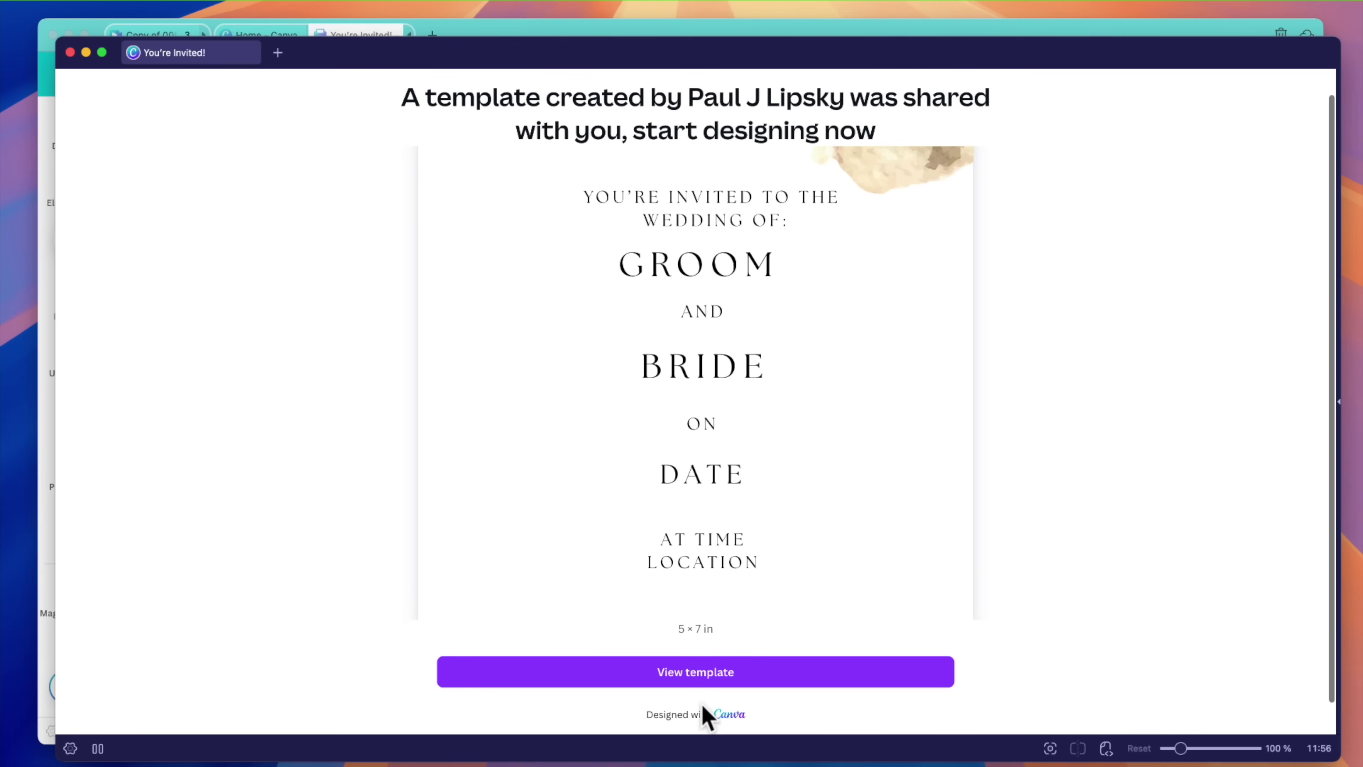
pyautogui.click(717, 676)
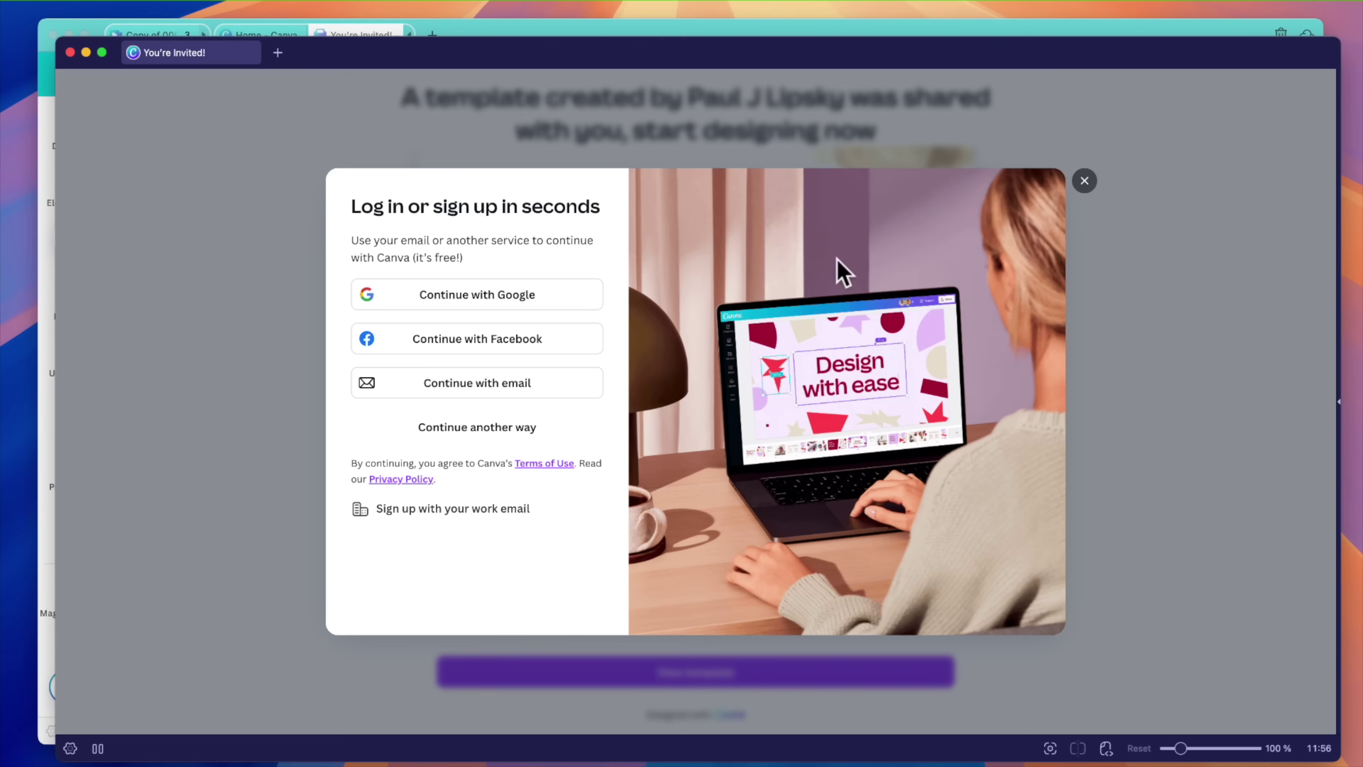
pyautogui.click(70, 52)
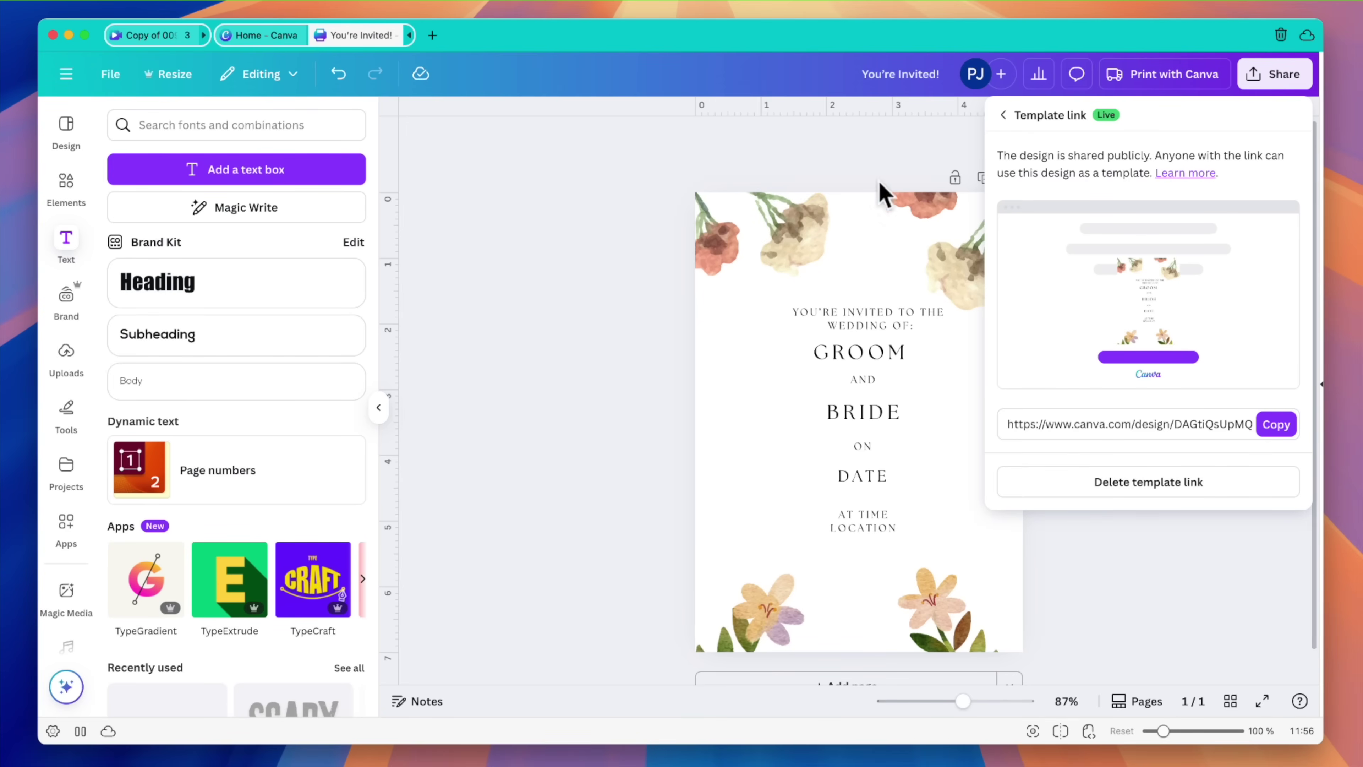
pyautogui.click(904, 176)
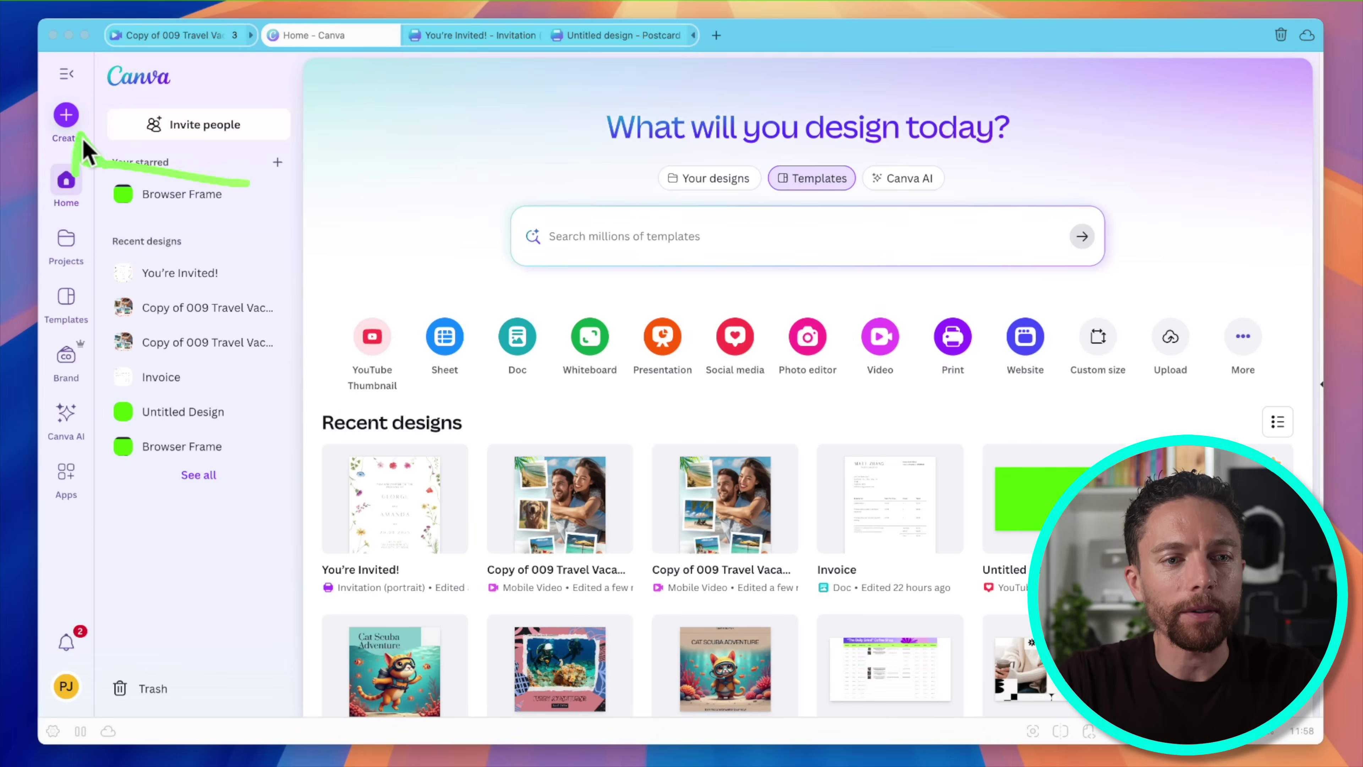
# Create a Download Page website design by searching for download, and apply the Light Blue Pastel Pink White Fresh Neutrals template.
pyautogui.click(69, 119)
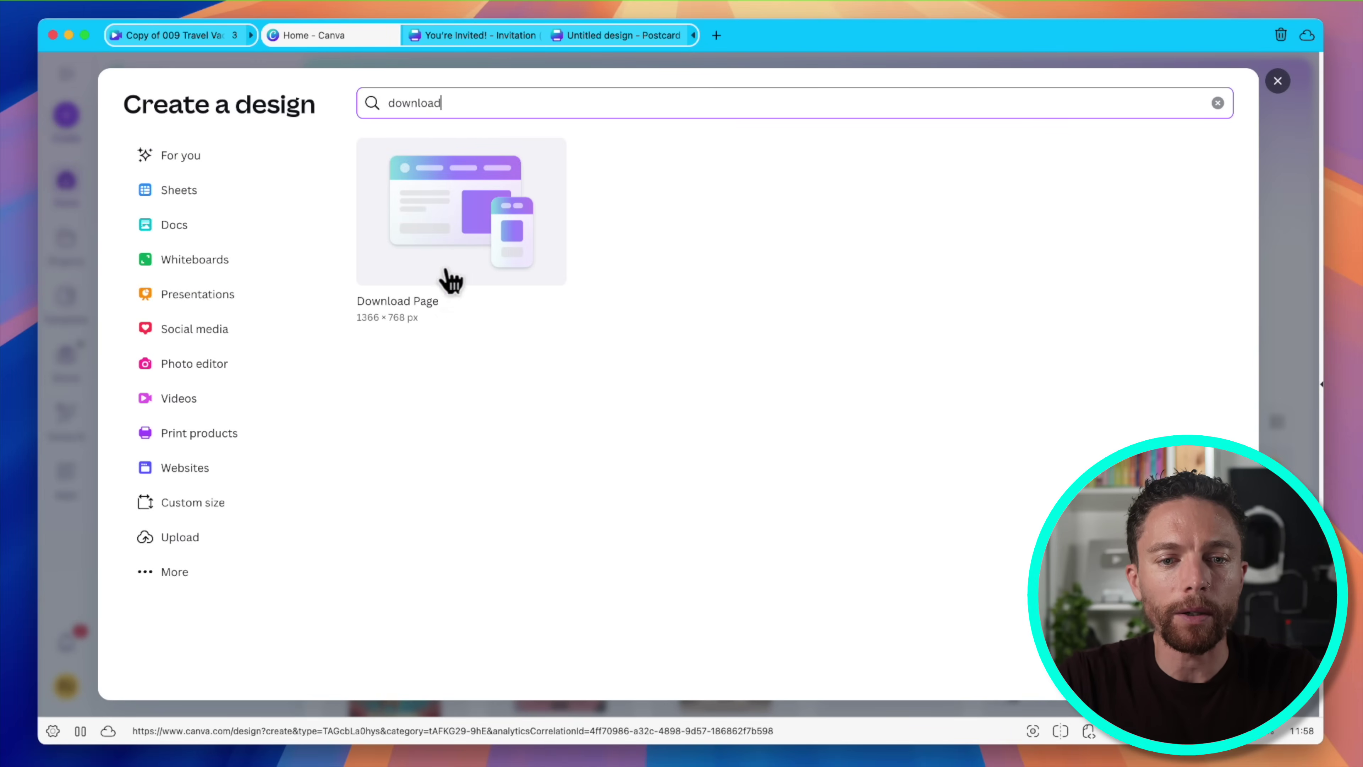
pyautogui.click(491, 243)
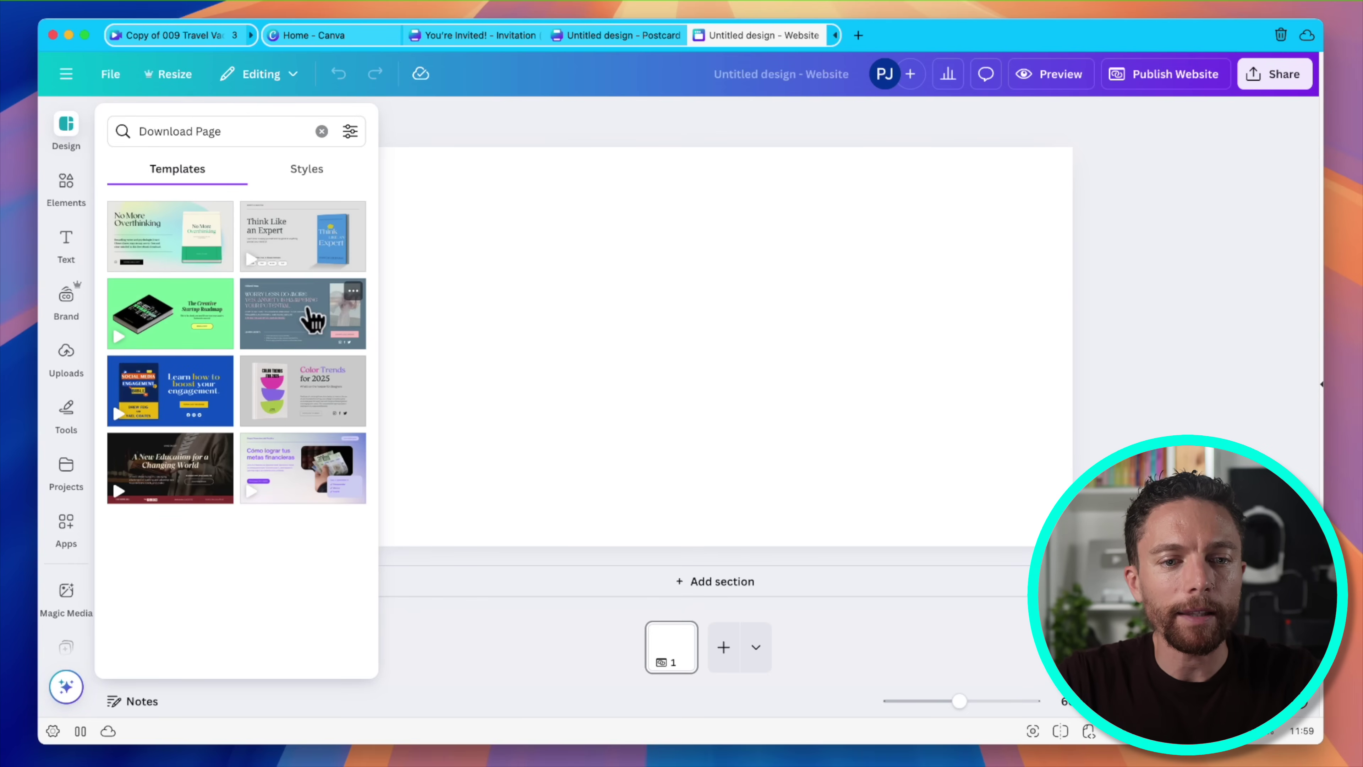
pyautogui.click(313, 320)
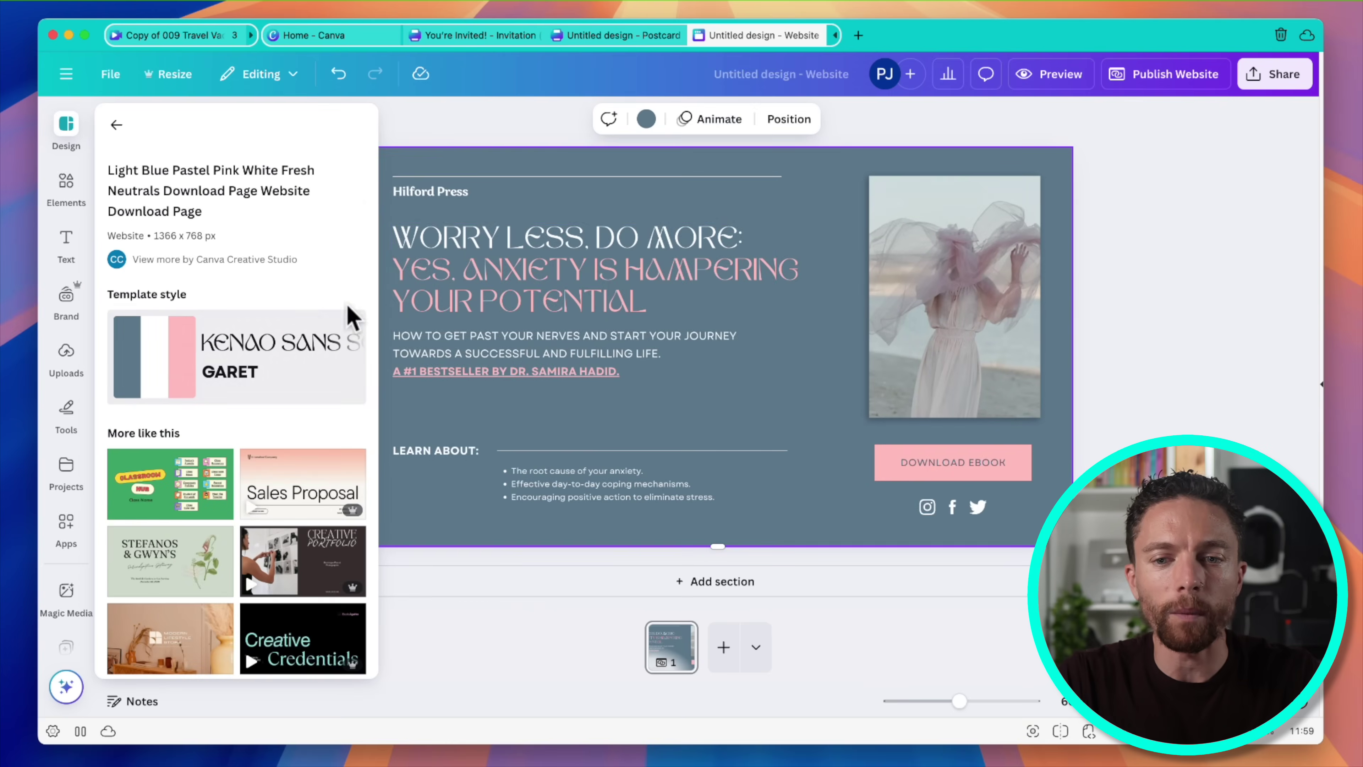
pyautogui.click(1124, 280)
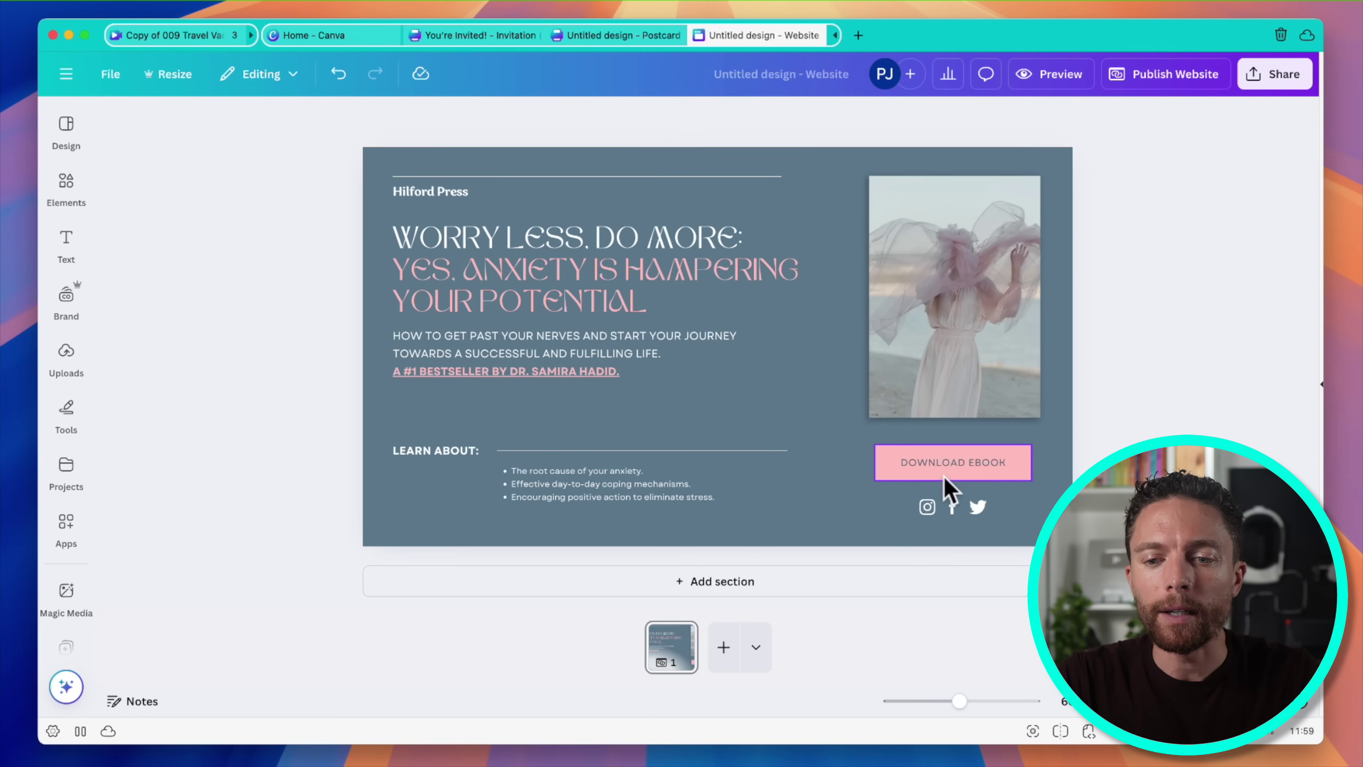
# Change the pink DOWNLOAD EBOOK button's text to DOWNLOAD TEMPLATE.
pyautogui.click(978, 478)
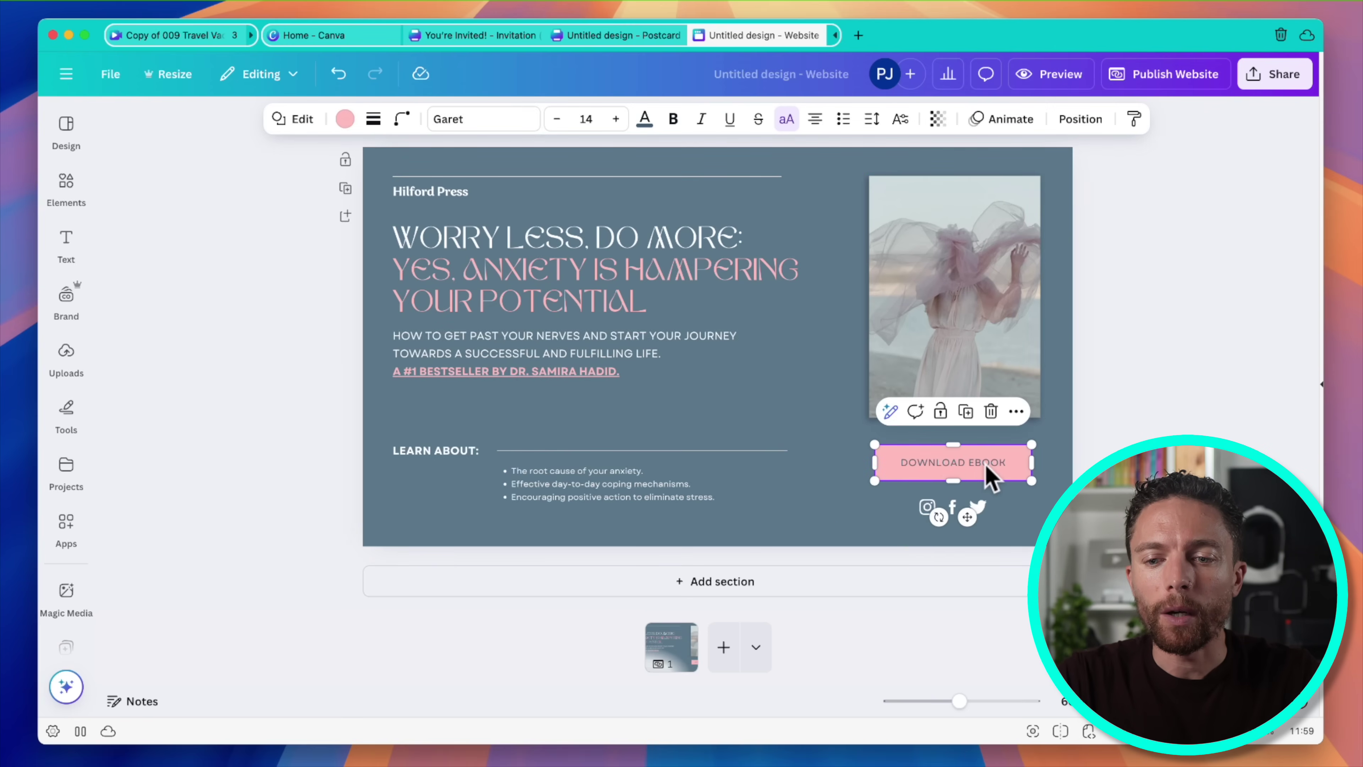
pyautogui.doubleClick(985, 462)
pyautogui.press('BackSpace')
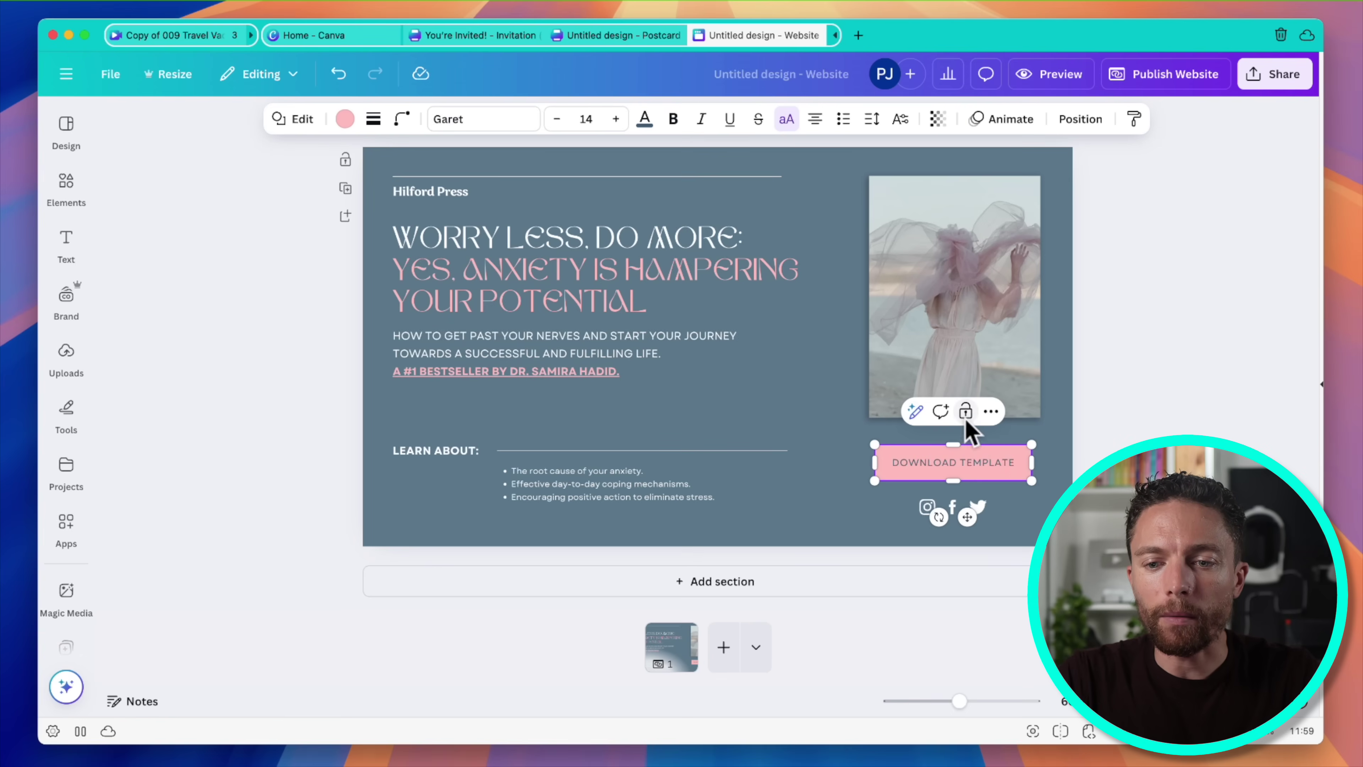
# Link the pink DOWNLOAD TEMPLATE button to the copied template link.
pyautogui.click(991, 412)
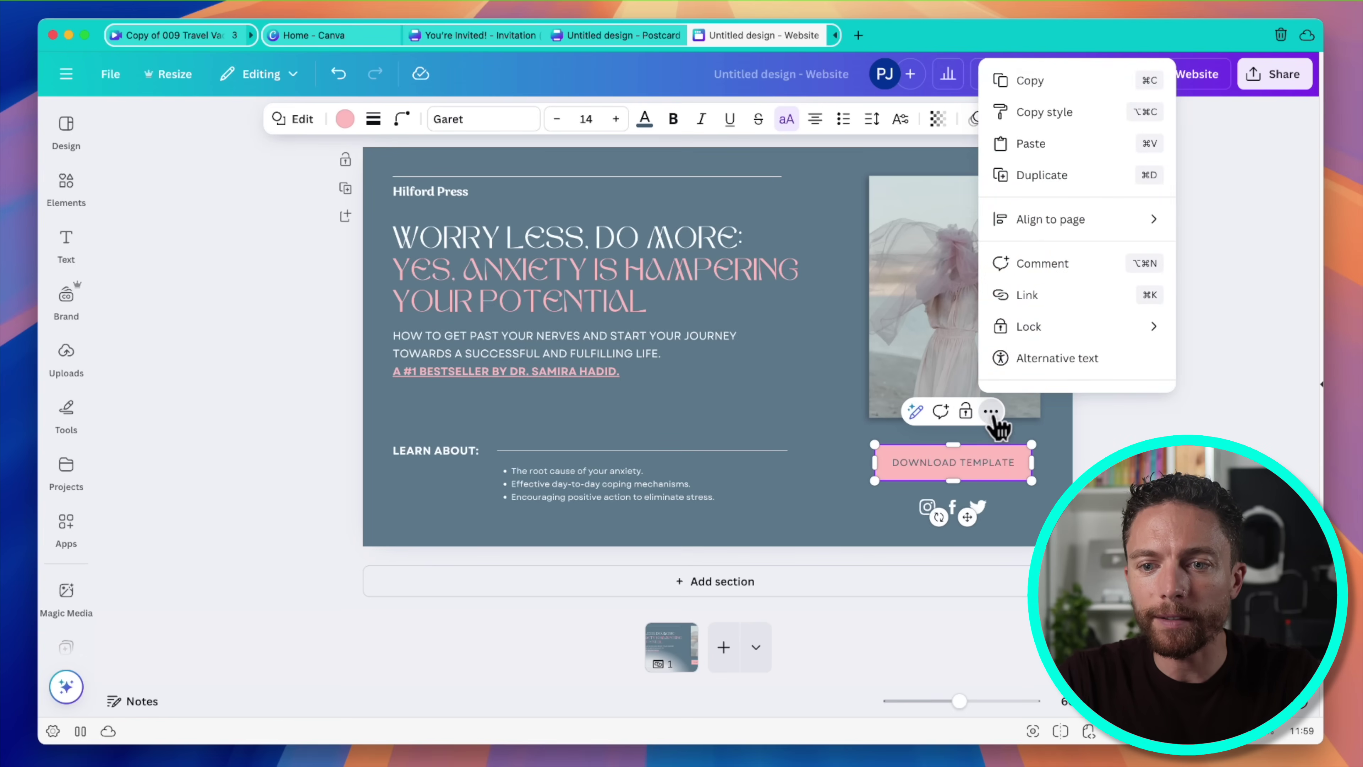
pyautogui.click(1072, 305)
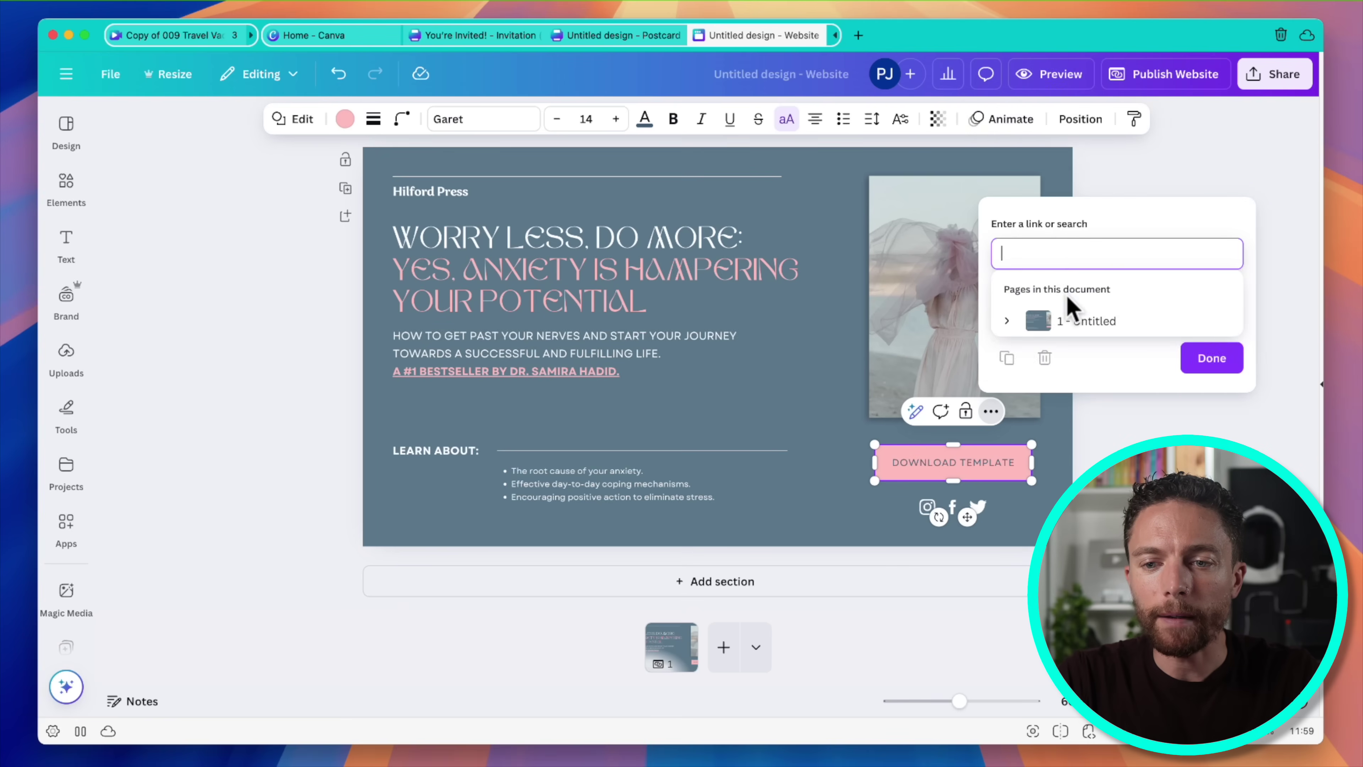
pyautogui.press('cmd+v')
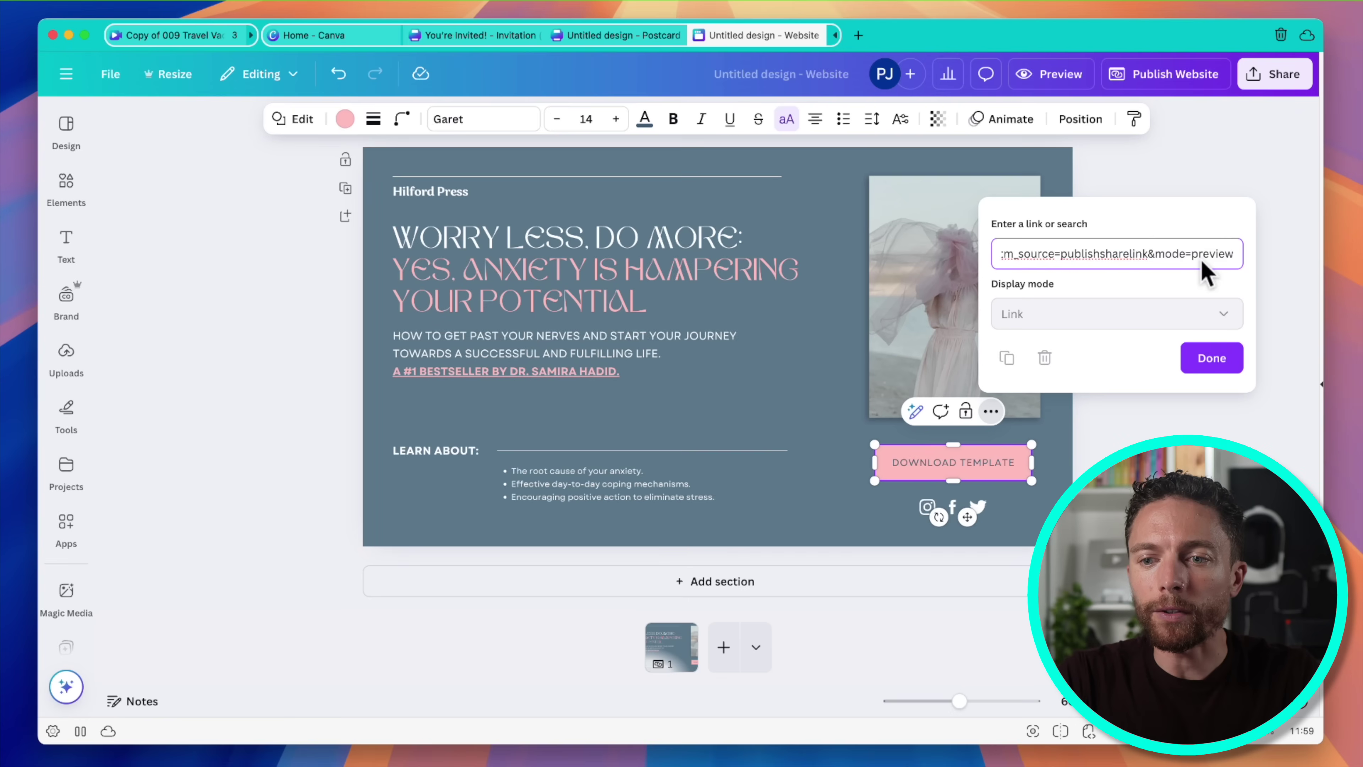
pyautogui.click(1214, 358)
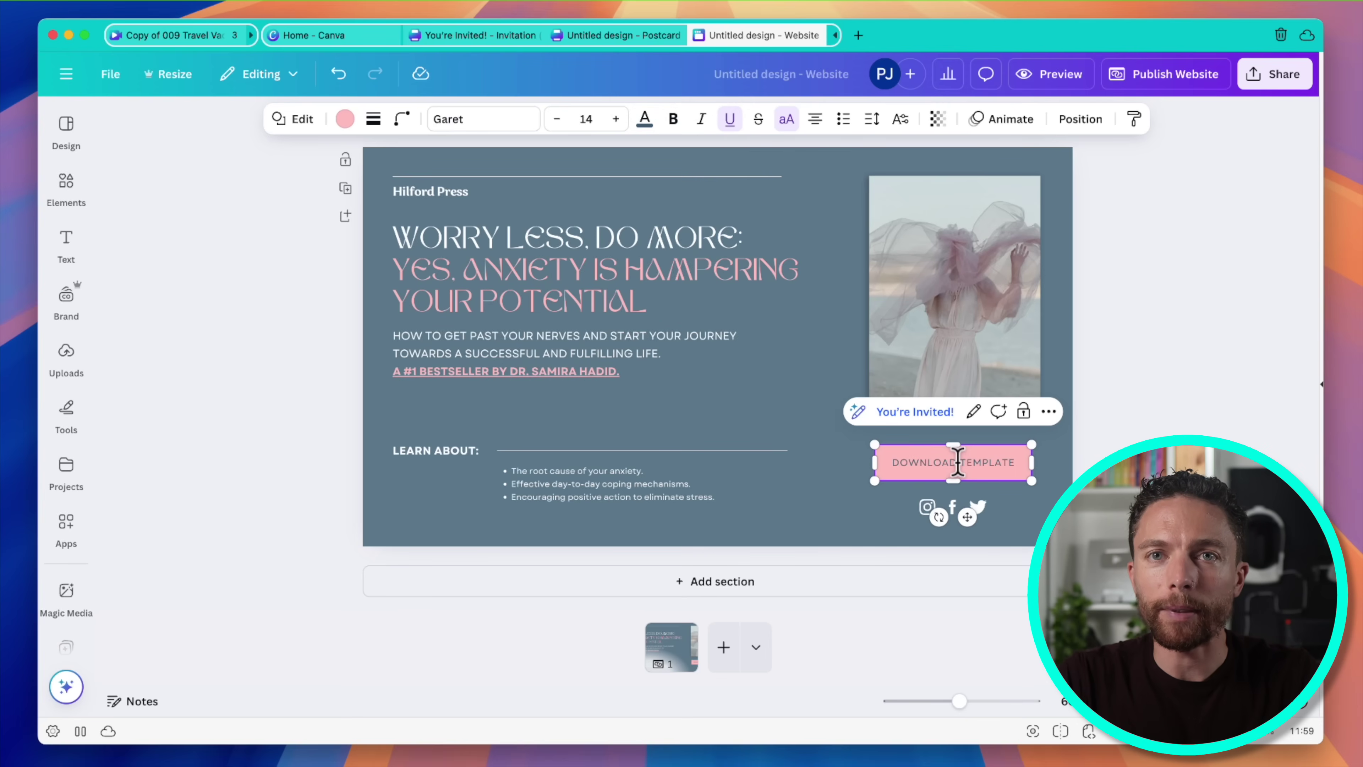
pyautogui.click(1170, 421)
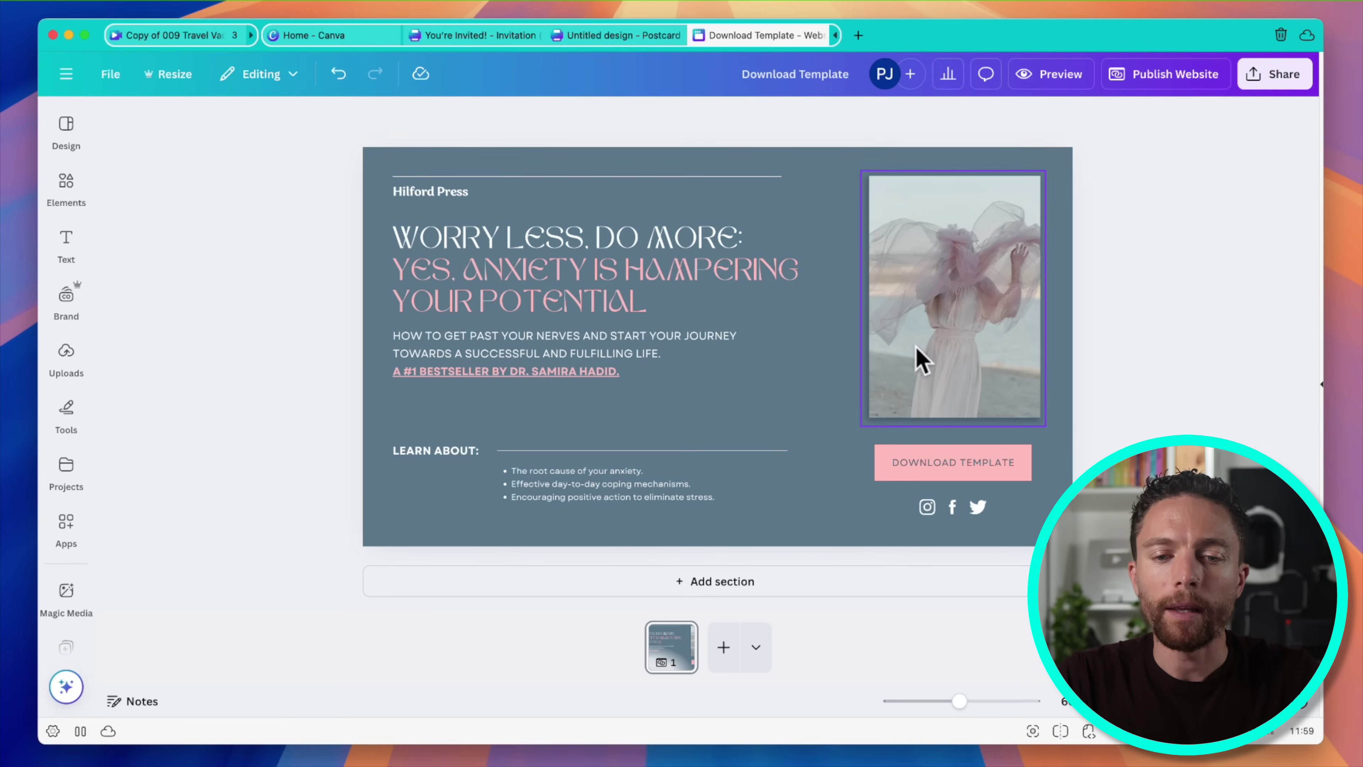
pyautogui.click(975, 287)
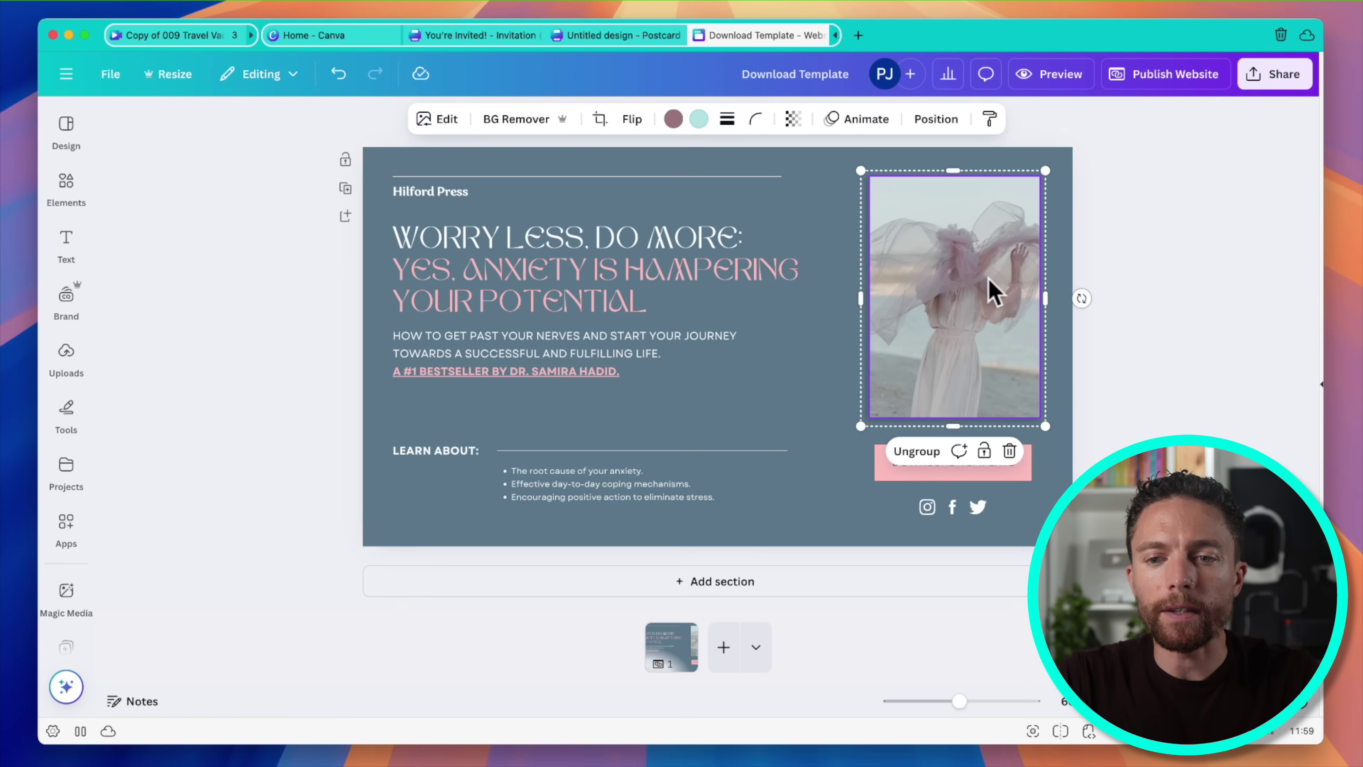
pyautogui.moveTo(971, 290)
pyautogui.mouseDown()
pyautogui.moveTo(940, 283)
pyautogui.moveTo(974, 290)
pyautogui.mouseUp()
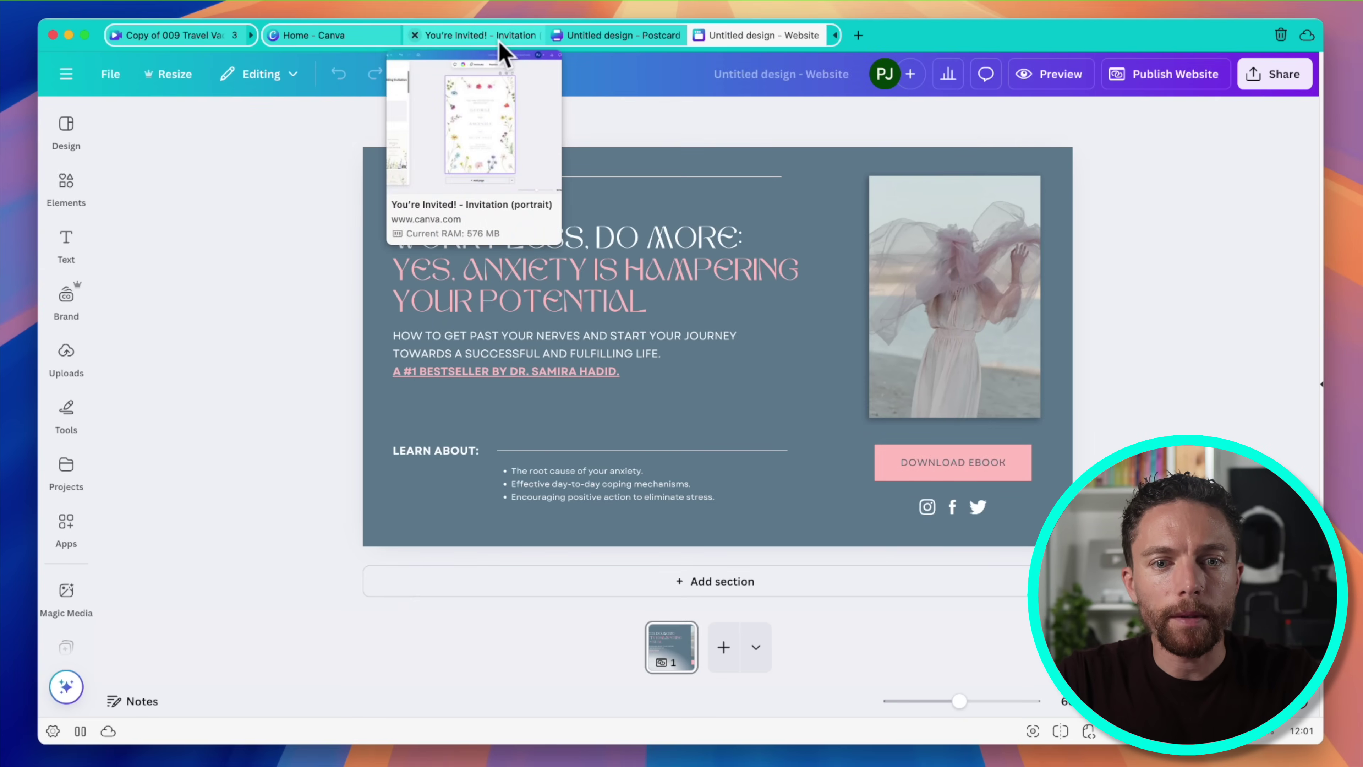
# Download the You're Invited! wedding invitation as a PNG at size 1.
pyautogui.click(465, 45)
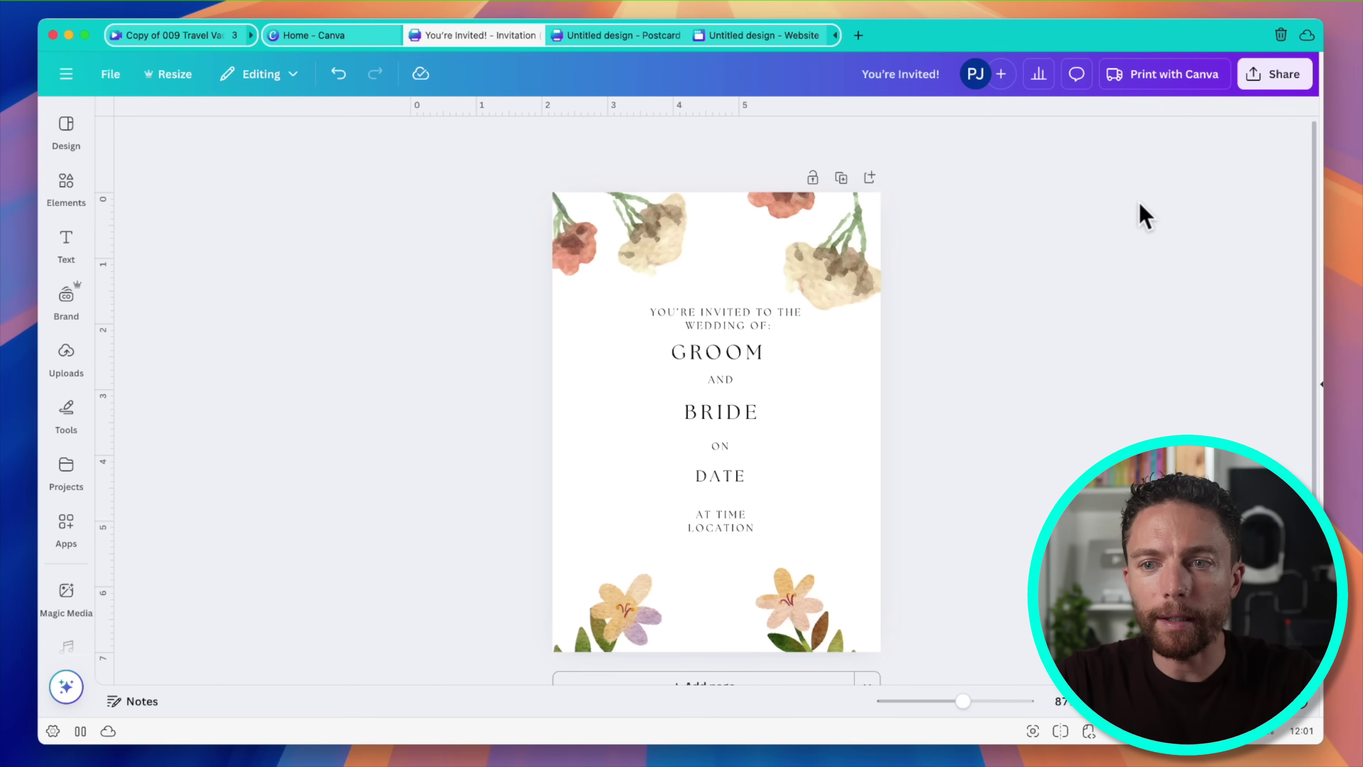
pyautogui.click(1279, 81)
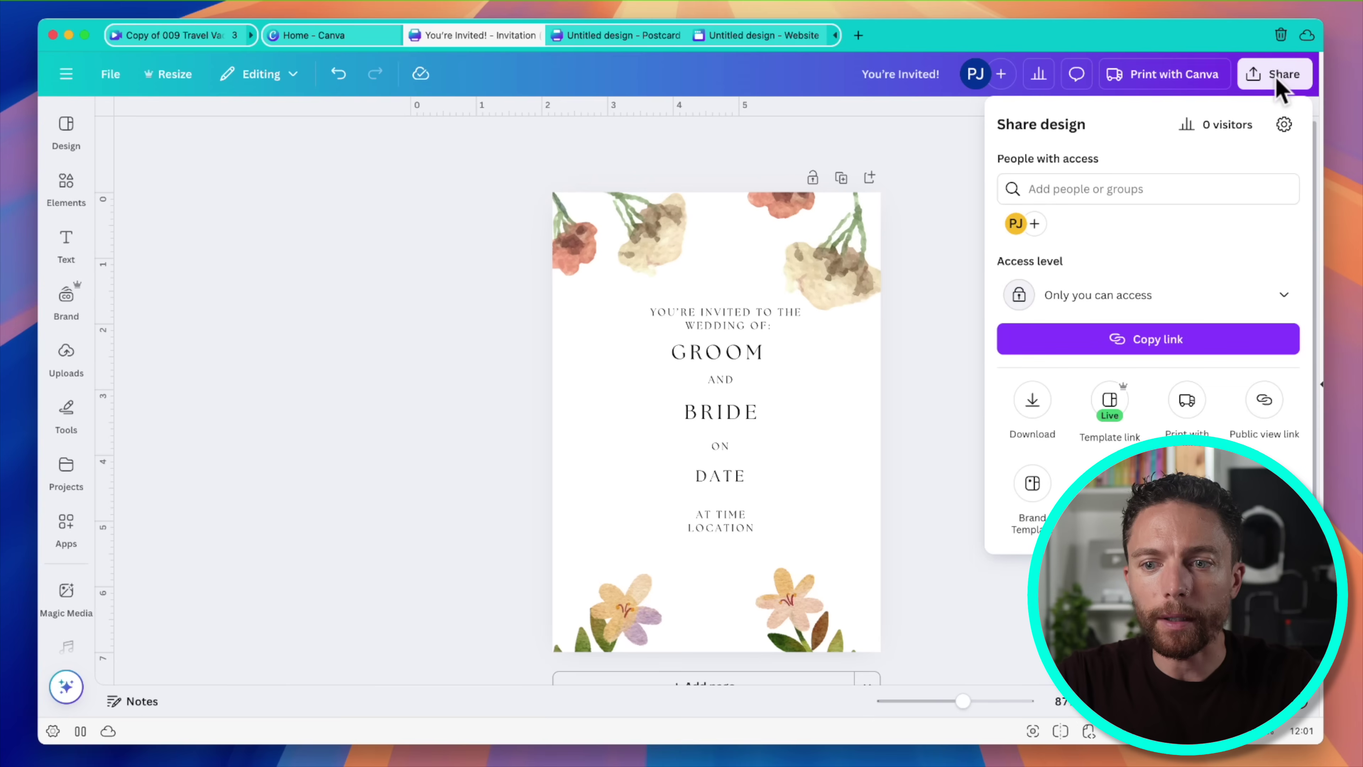
pyautogui.click(1032, 403)
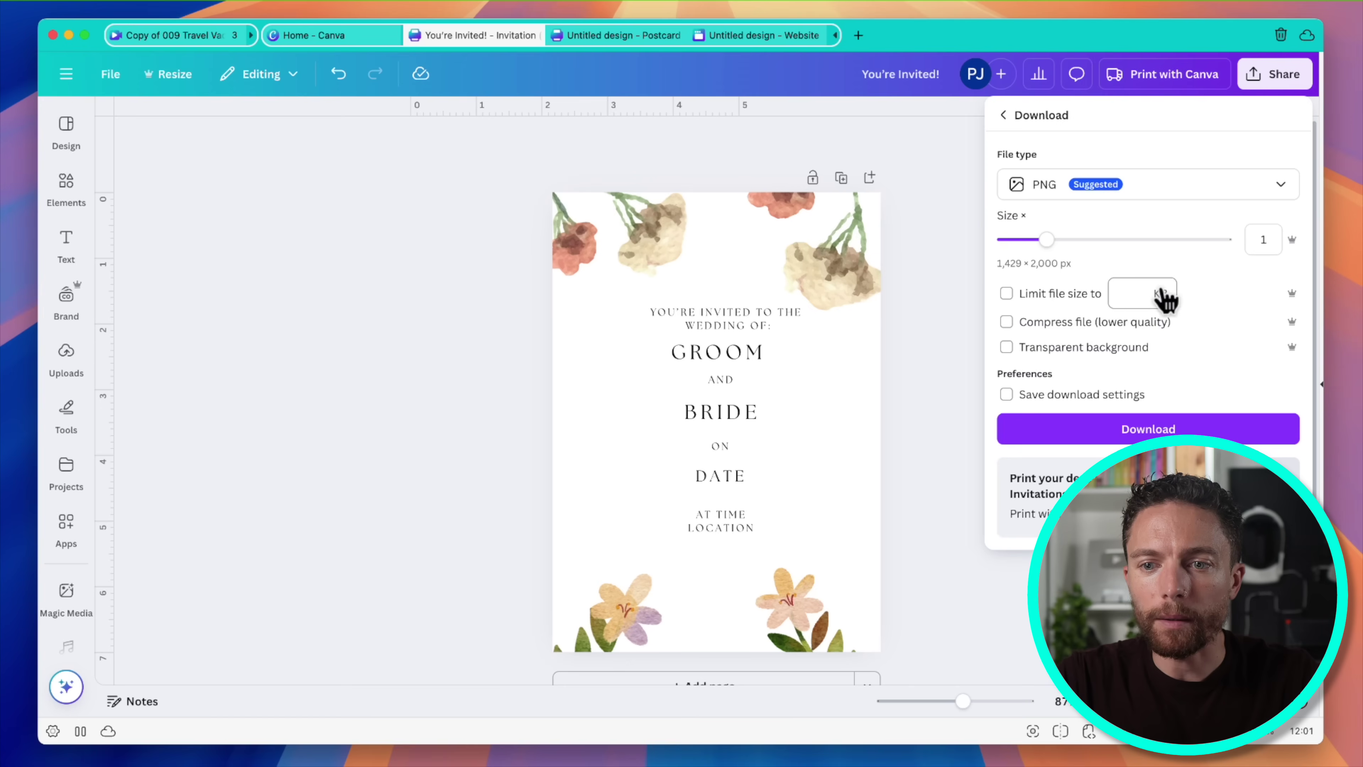
pyautogui.click(1092, 430)
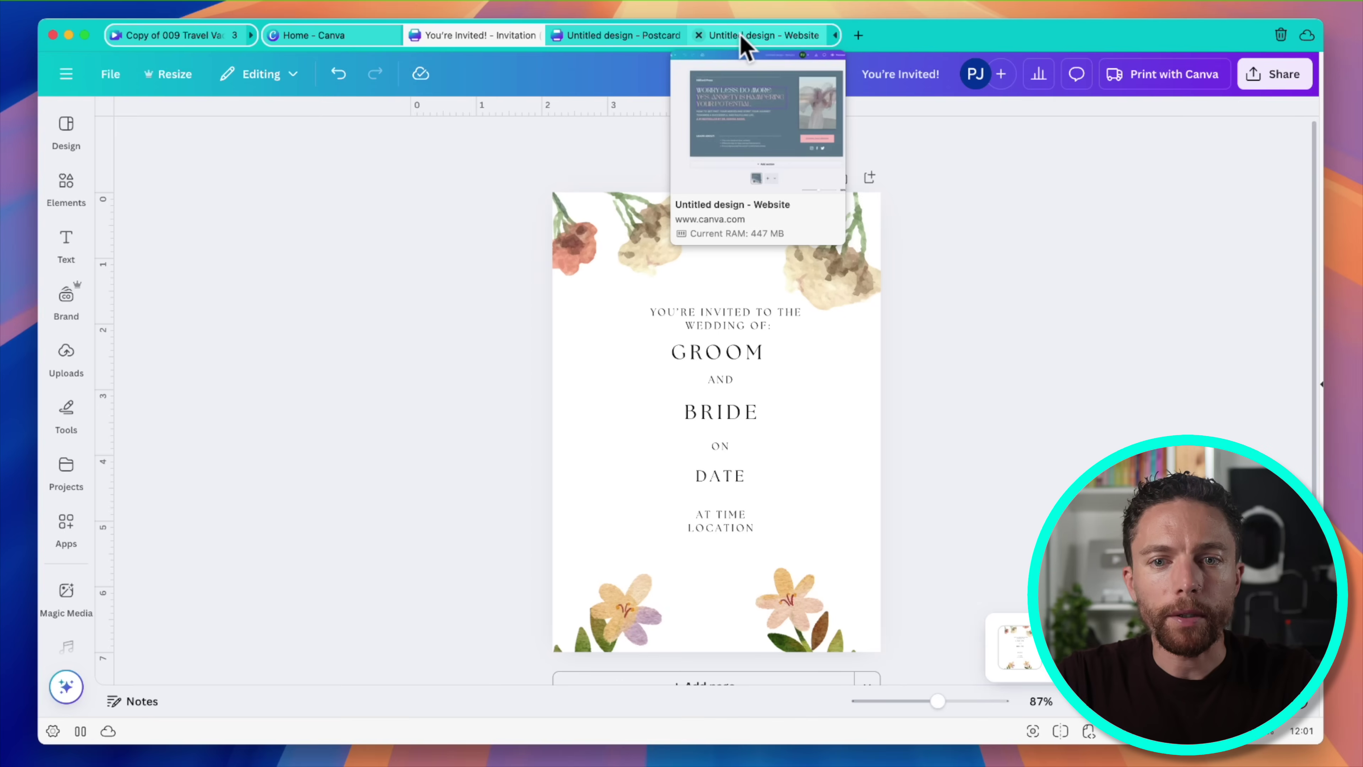
# Add the downloaded invitation image to the website design, sized and centred above the pink button so it covers the beach photo.
pyautogui.click(743, 36)
pyautogui.click(67, 355)
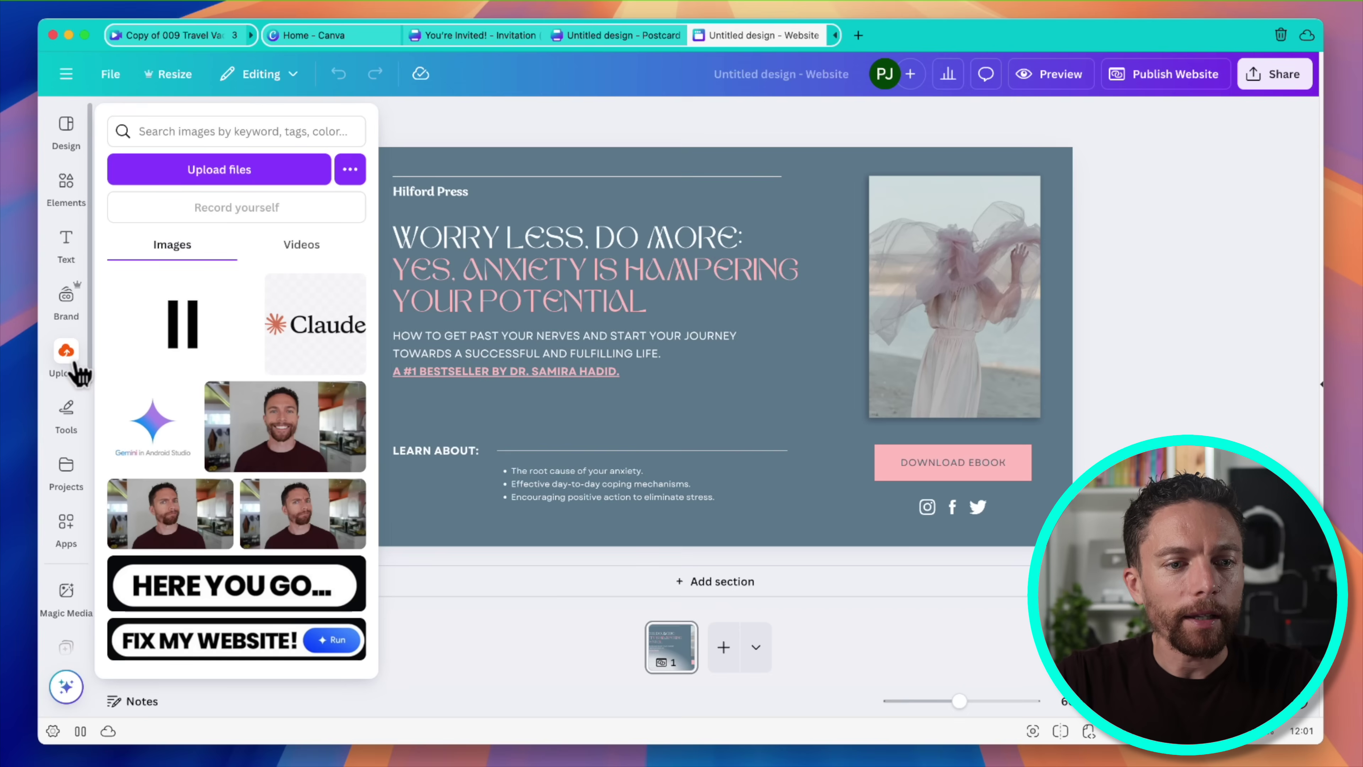
pyautogui.moveTo(257, 185); pyautogui.dragTo(949, 192)
pyautogui.moveTo(1057, 462); pyautogui.dragTo(1028, 414)
pyautogui.moveTo(969, 370)
pyautogui.mouseDown()
pyautogui.moveTo(995, 380)
pyautogui.moveTo(985, 368)
pyautogui.mouseUp()
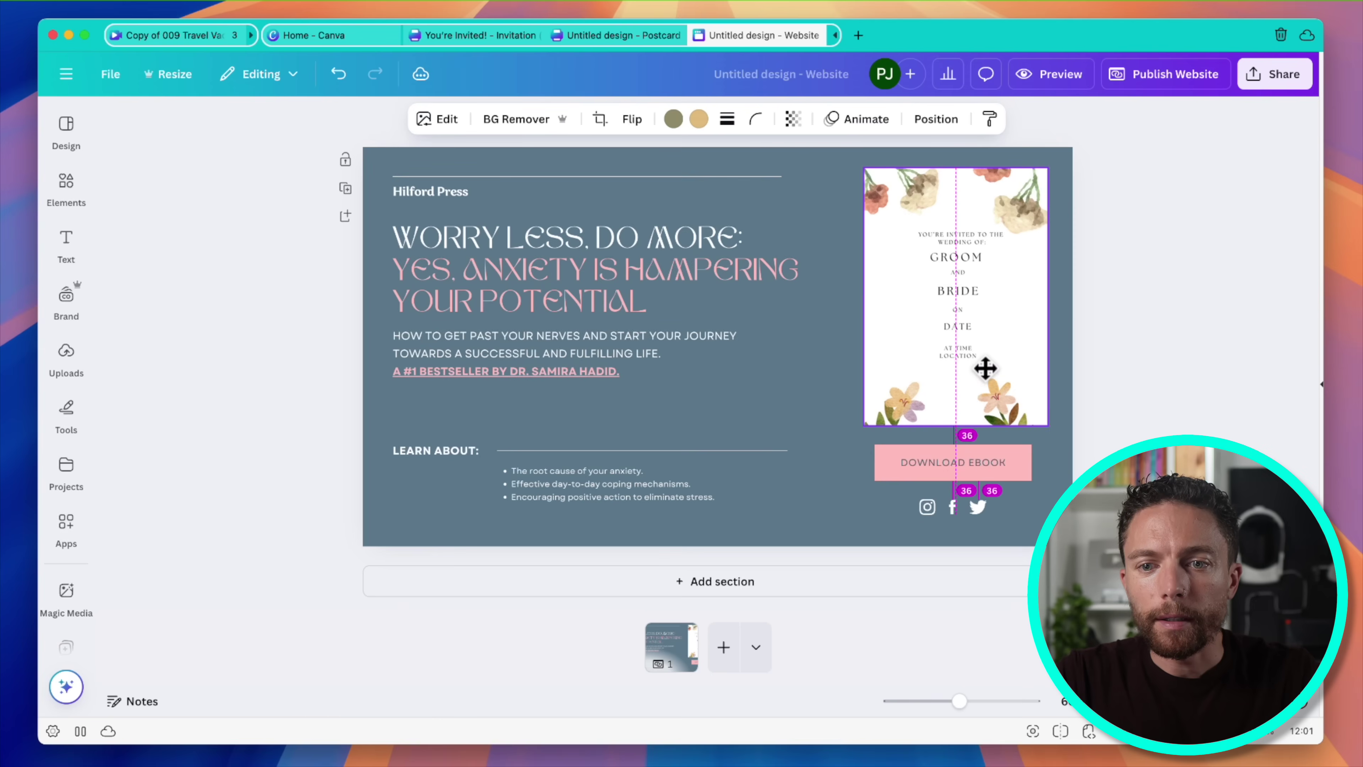
pyautogui.click(1201, 387)
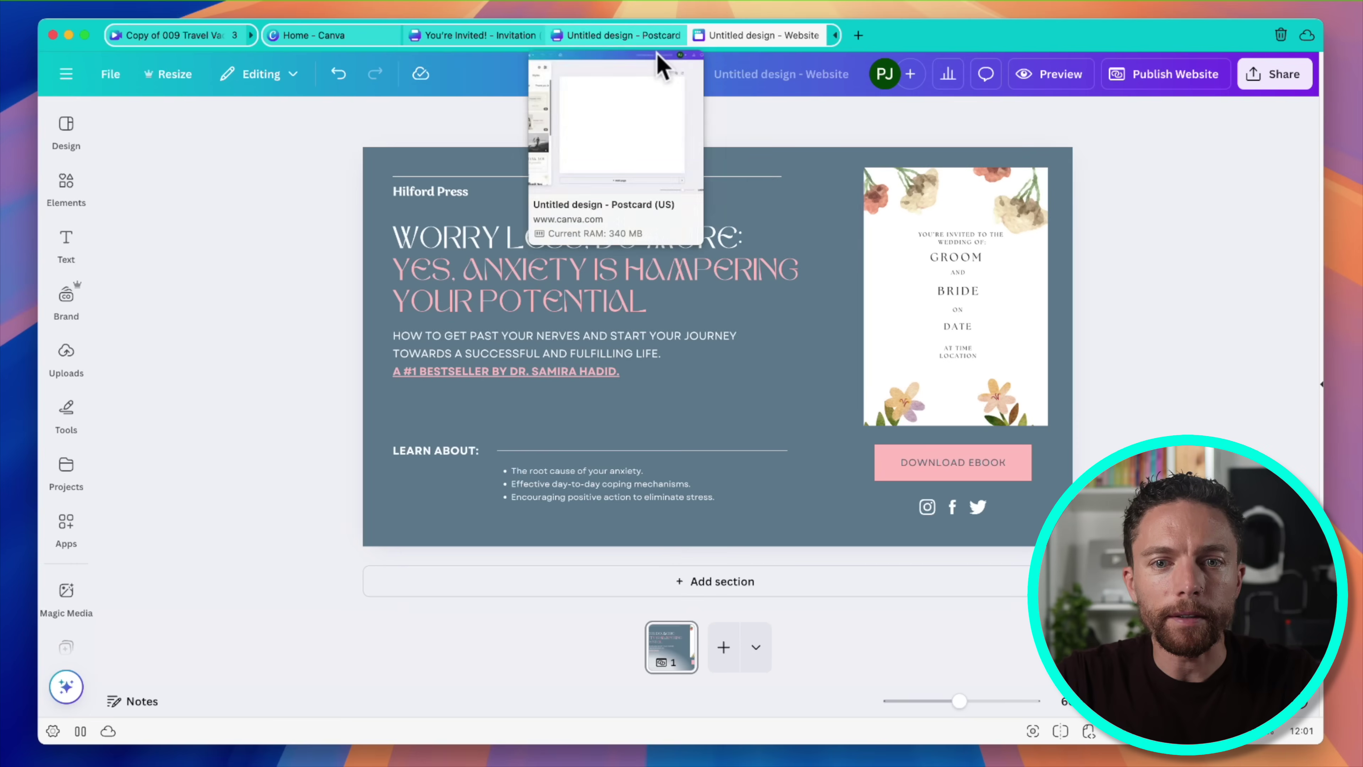
# Replace EBOOK with TEMPLATE in the pink button's text so it reads DOWNLOAD TEMPLATE.
pyautogui.click(977, 465)
pyautogui.doubleClick(982, 462)
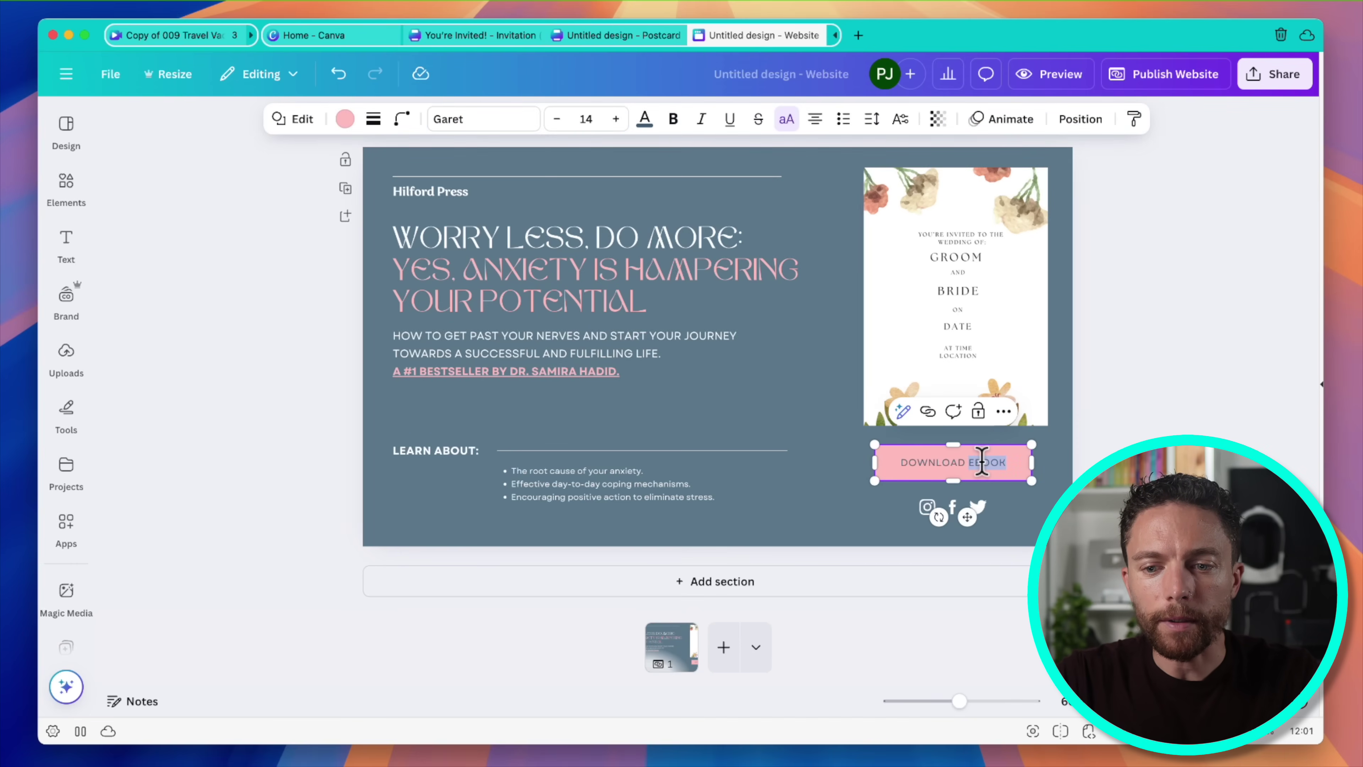
pyautogui.write('EMPLATE')
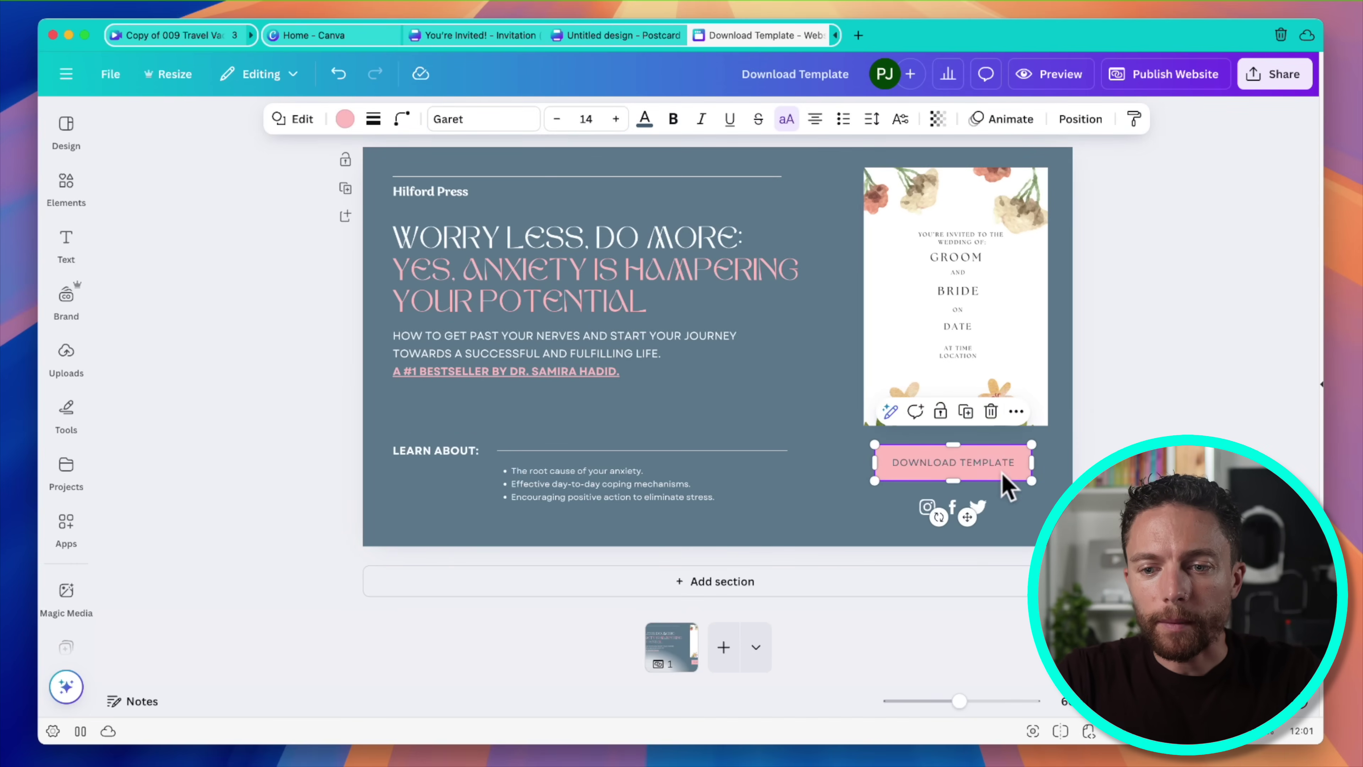
# Link the DOWNLOAD TEMPLATE button to the recent You're Invited! design.
pyautogui.click(1016, 412)
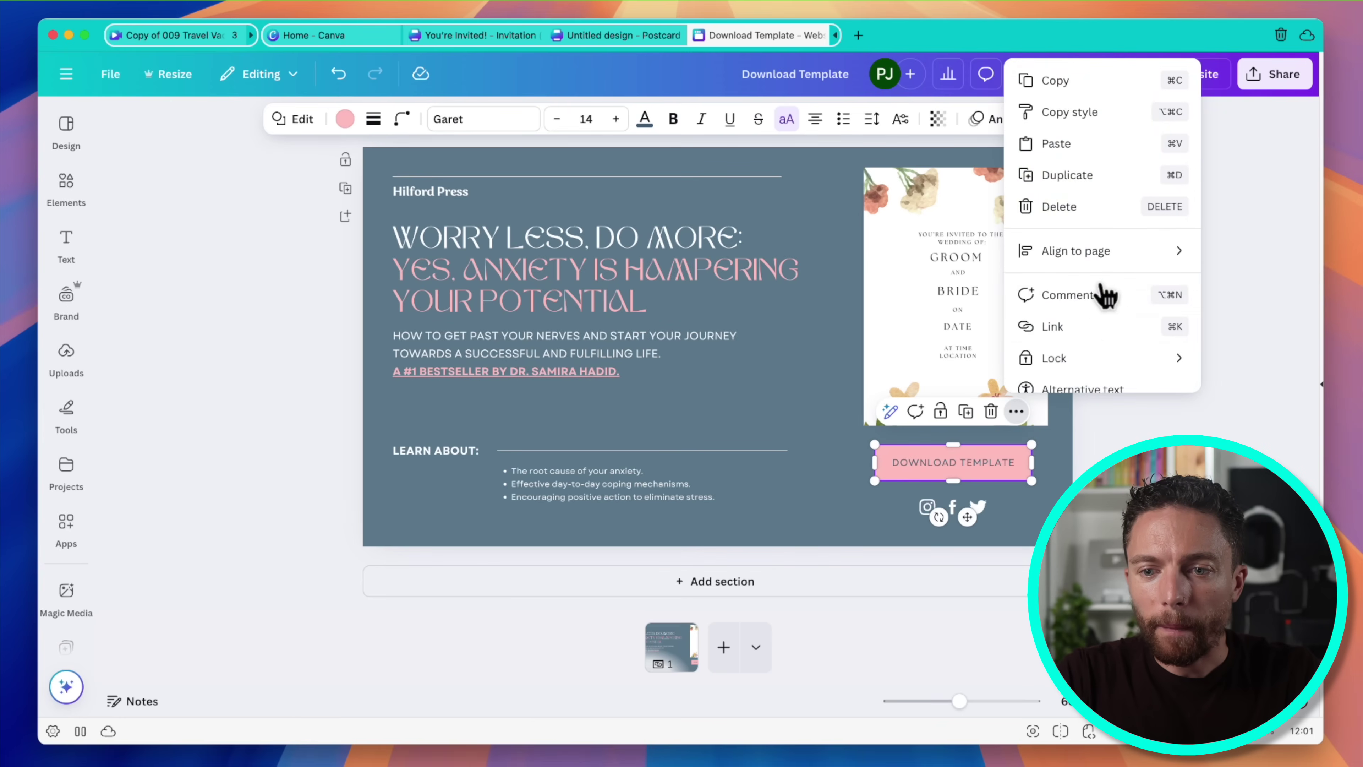
pyautogui.click(1084, 327)
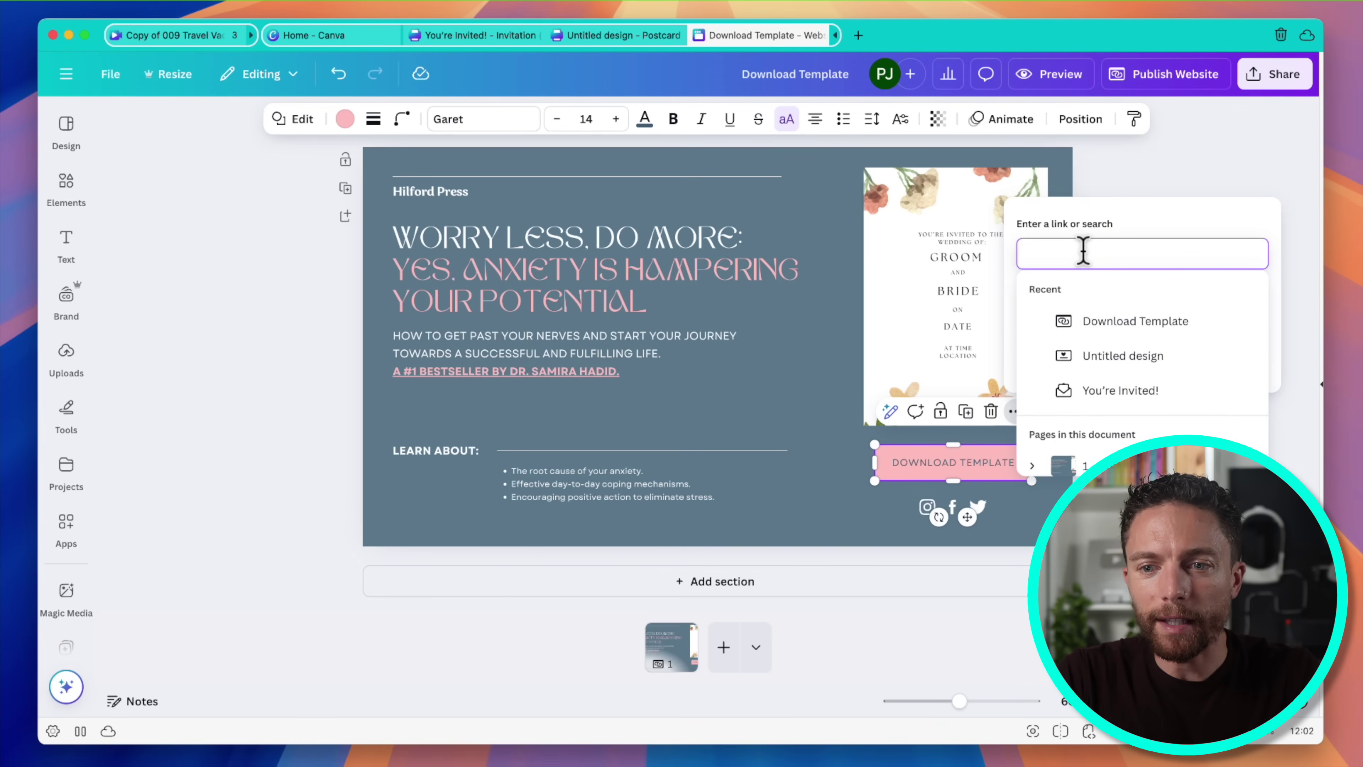
pyautogui.click(1121, 391)
pyautogui.click(1150, 359)
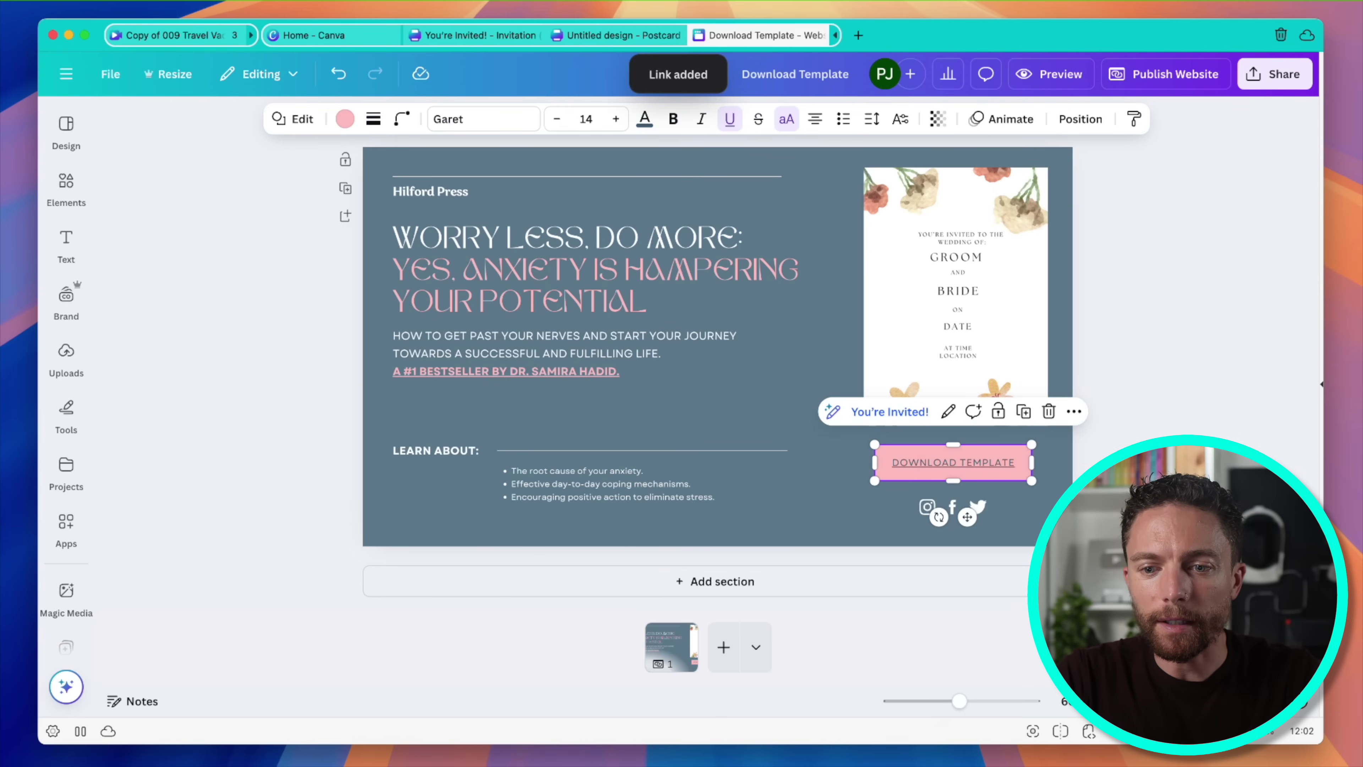
pyautogui.click(1131, 440)
pyautogui.moveTo(627, 193)
pyautogui.mouseDown()
pyautogui.moveTo(646, 505)
pyautogui.moveTo(597, 213)
pyautogui.mouseUp()
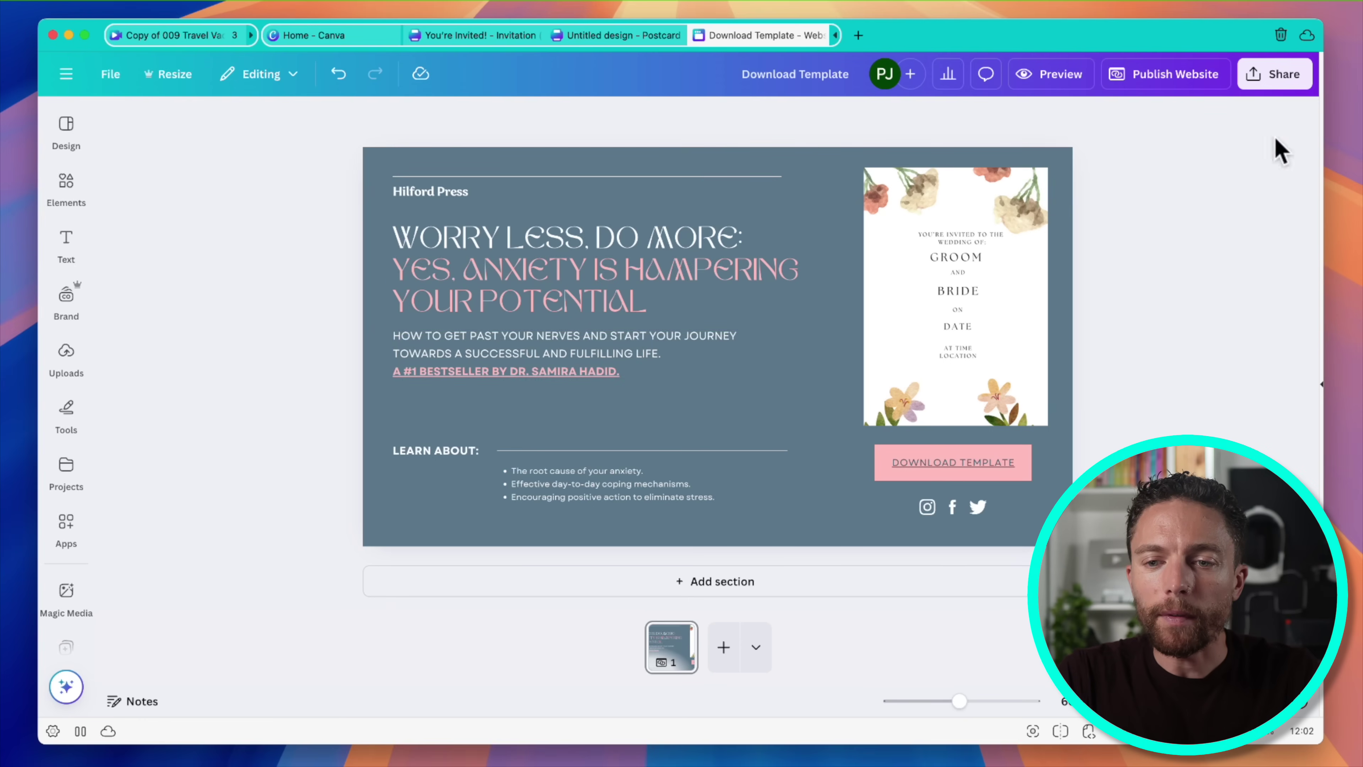
# Download the website design as a PDF Standard file with Flatten PDF enabled, and save Download Template.pdf to the Downloads folder.
pyautogui.click(1295, 85)
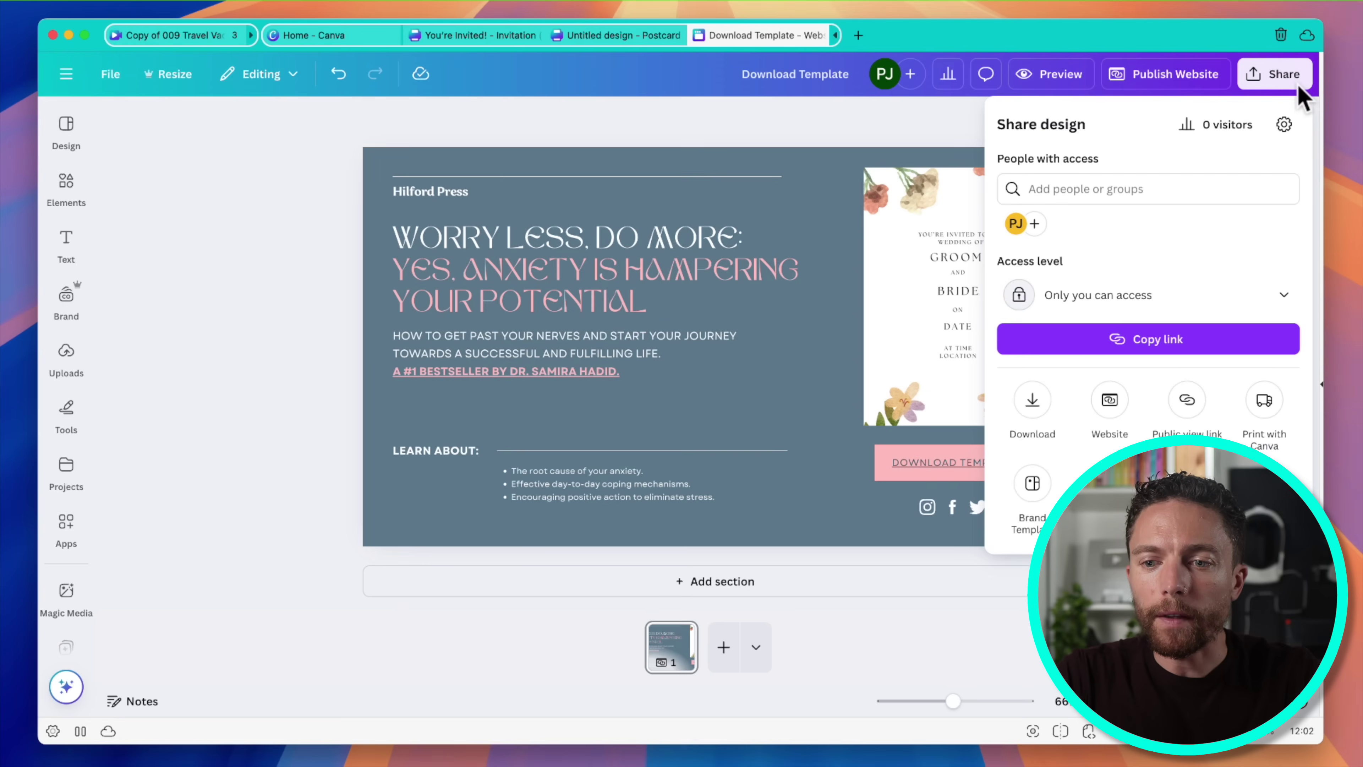
pyautogui.click(1033, 408)
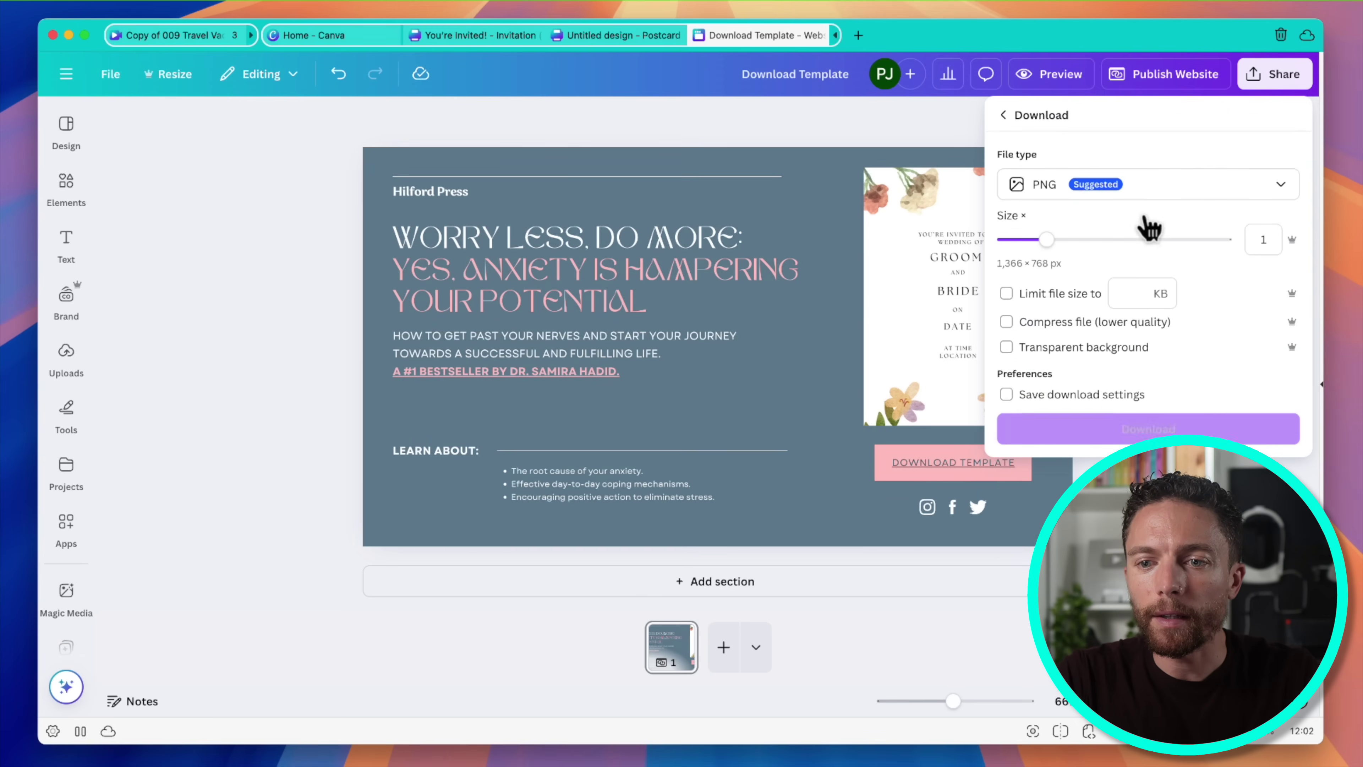
pyautogui.click(1192, 188)
pyautogui.click(1119, 344)
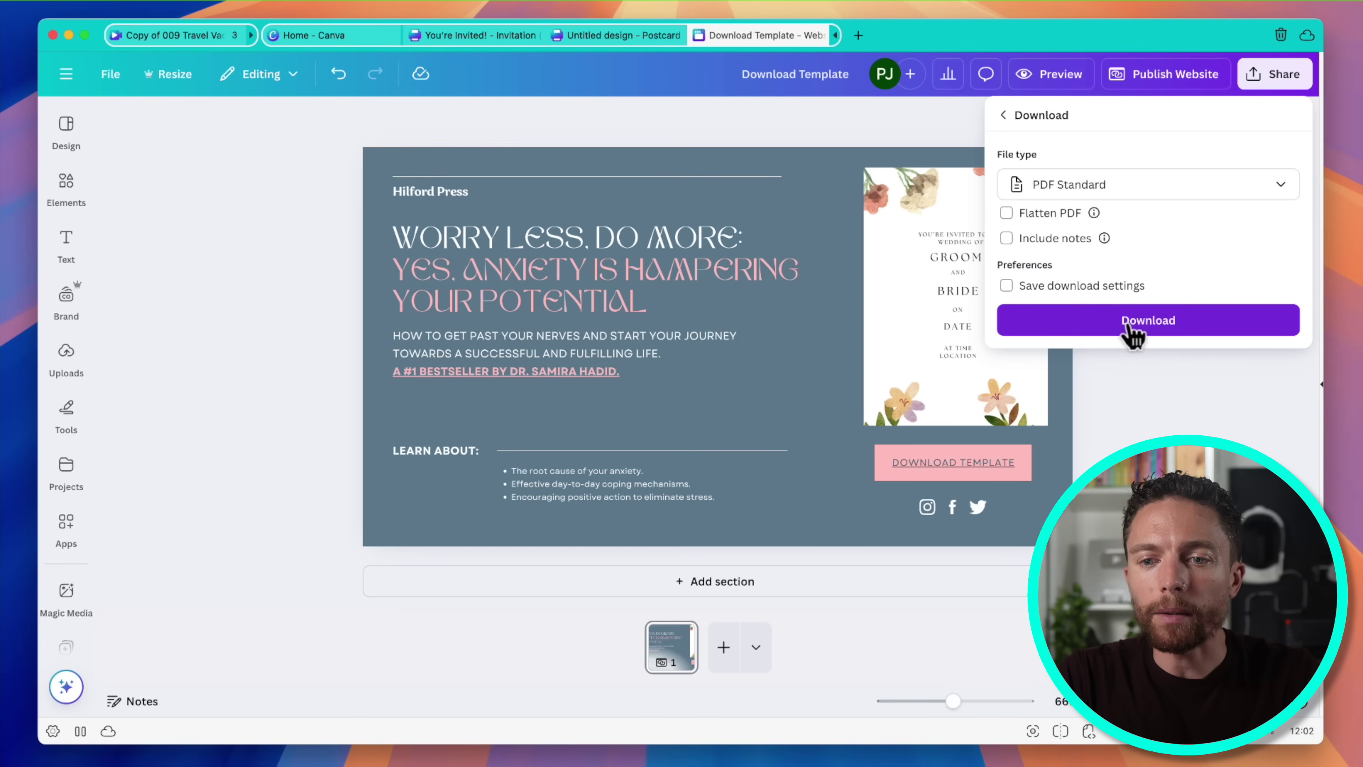
pyautogui.click(1037, 214)
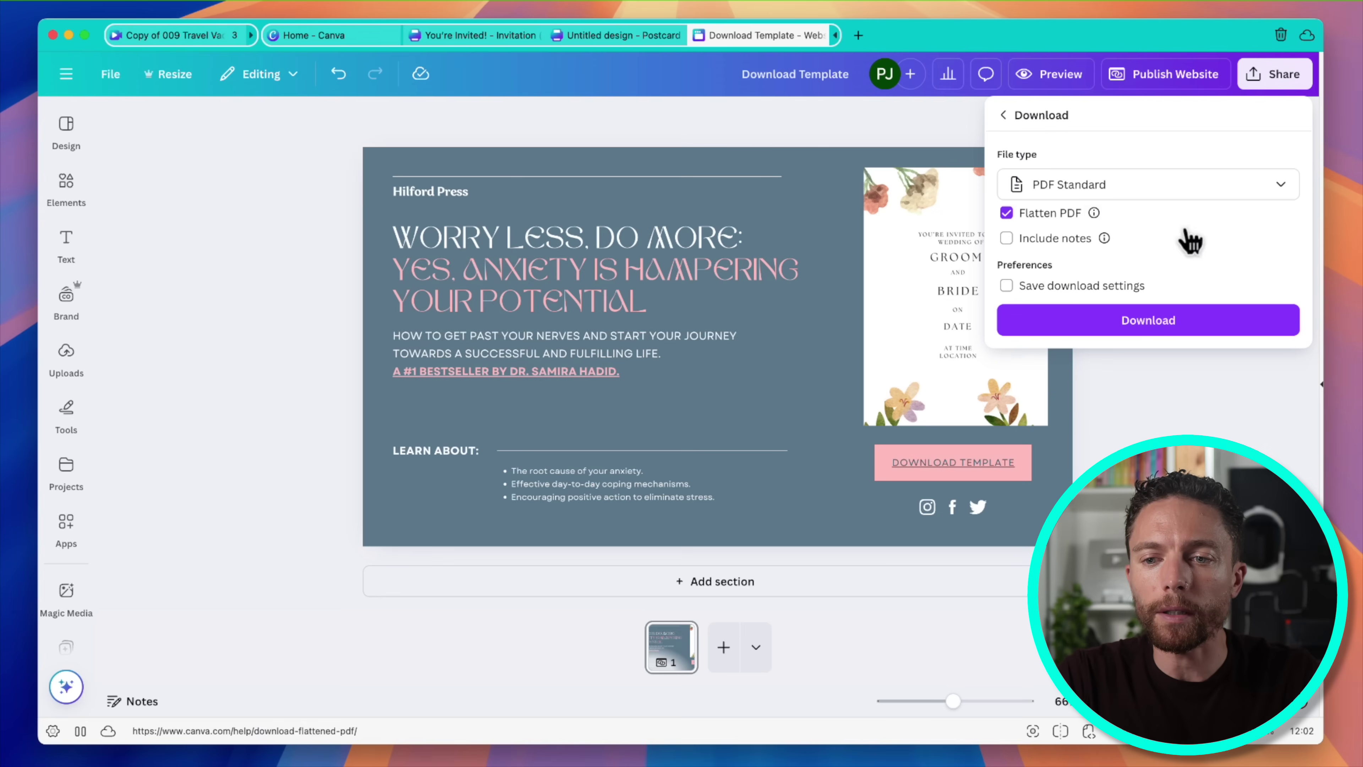
pyautogui.click(1162, 331)
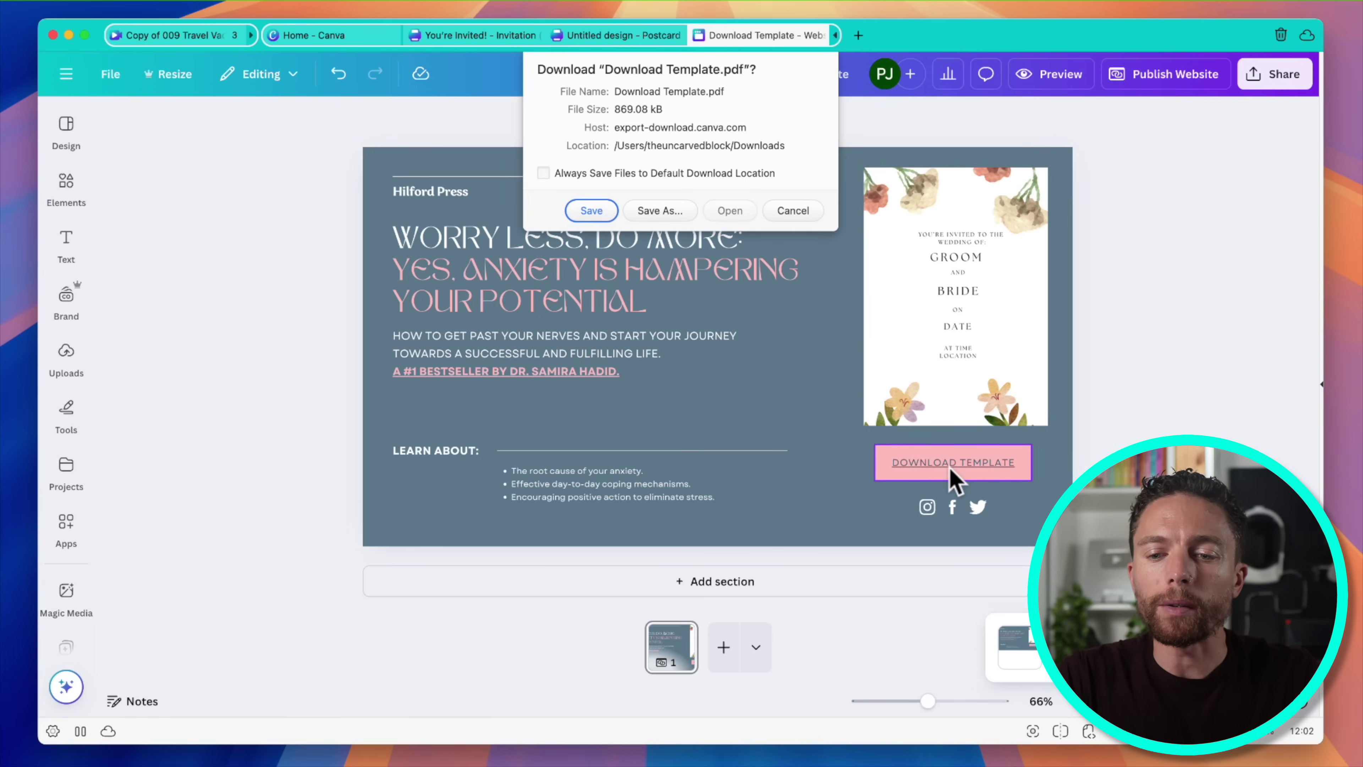
pyautogui.click(594, 218)
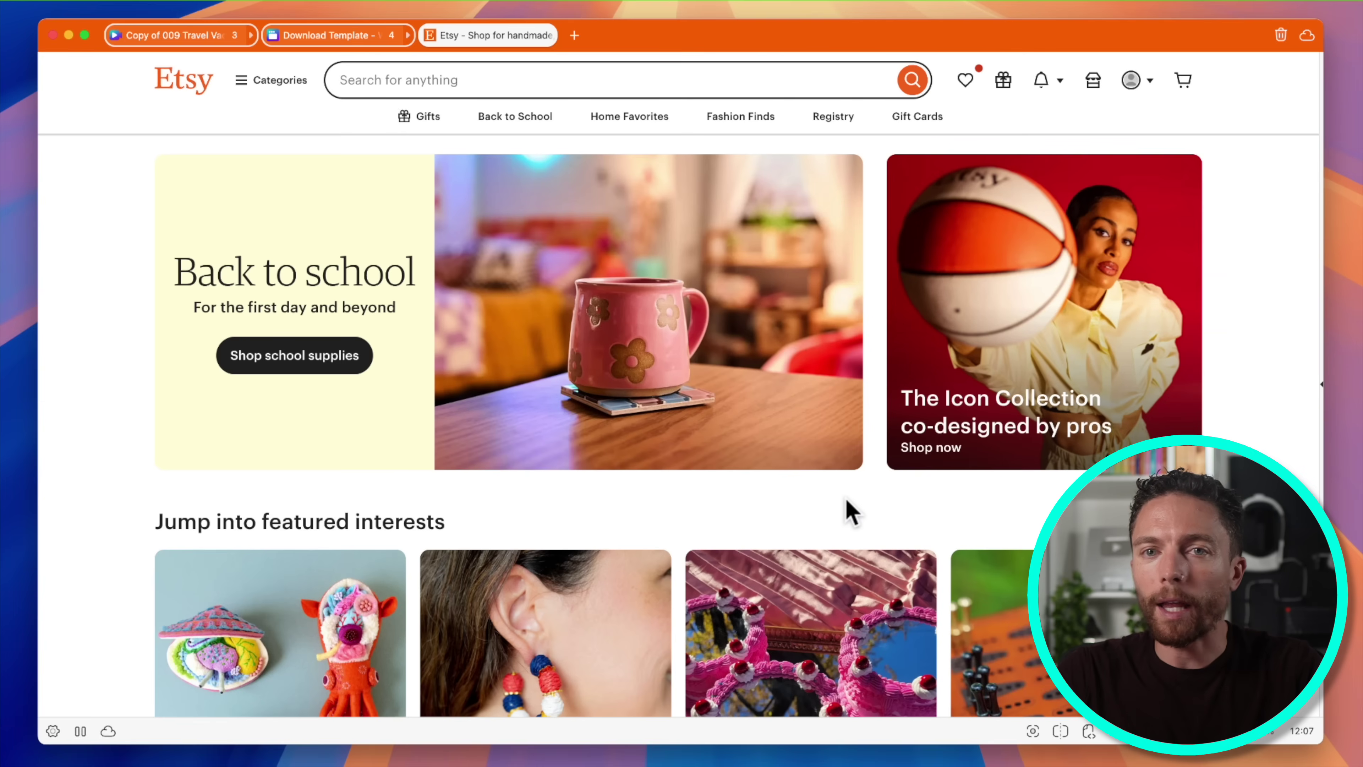
# Search Etsy for canva template travel guide and look through the travel itinerary listings and their prices.
pyautogui.scroll(-2, 873, 491)
pyautogui.scroll(2, 873, 493)
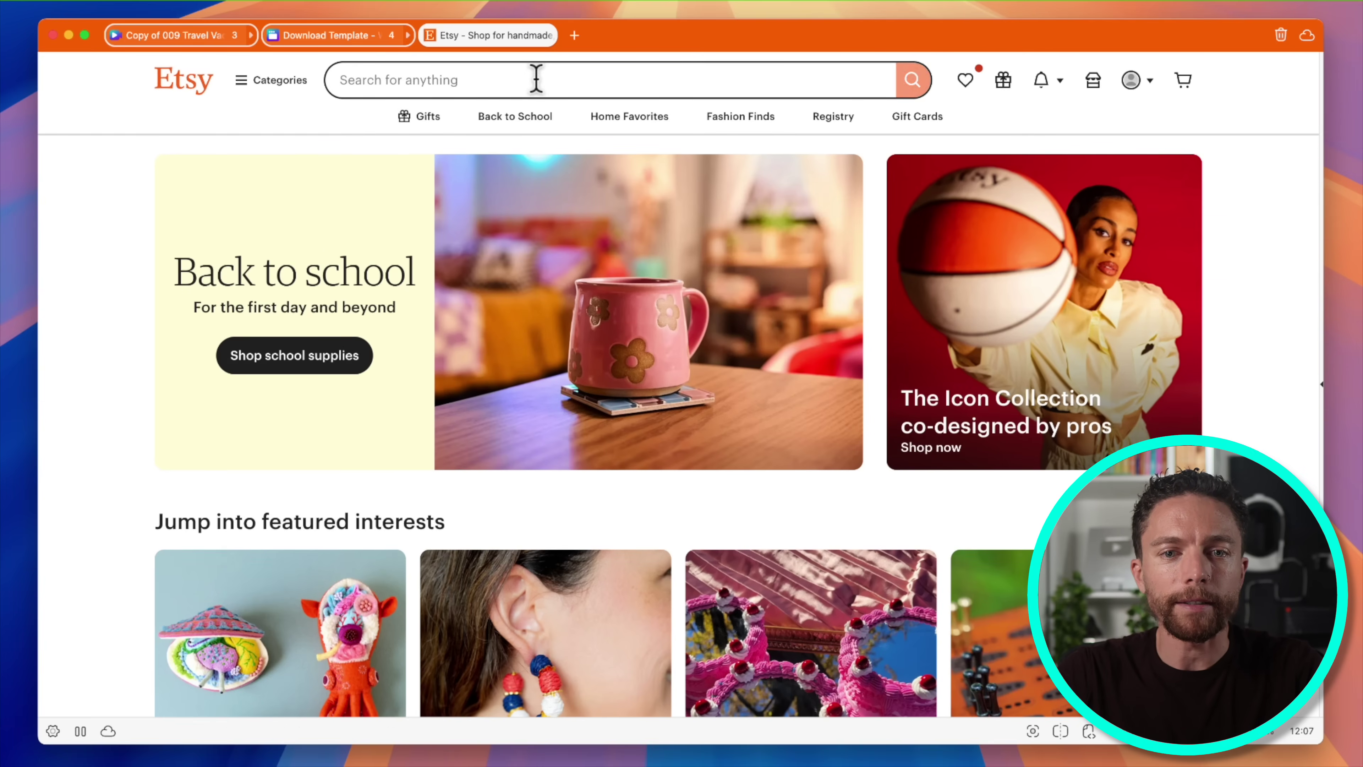
pyautogui.click(536, 80)
pyautogui.write('canva t')
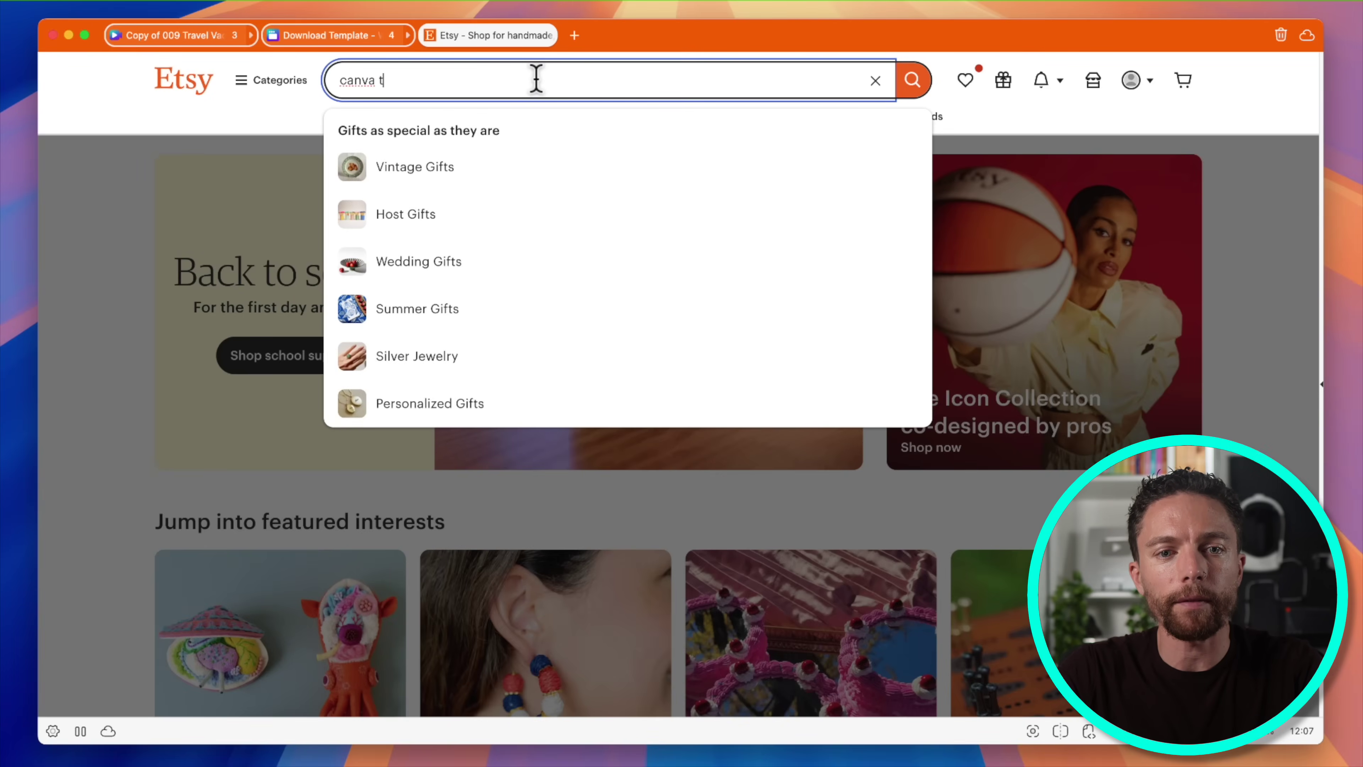
pyautogui.write('emplate ')
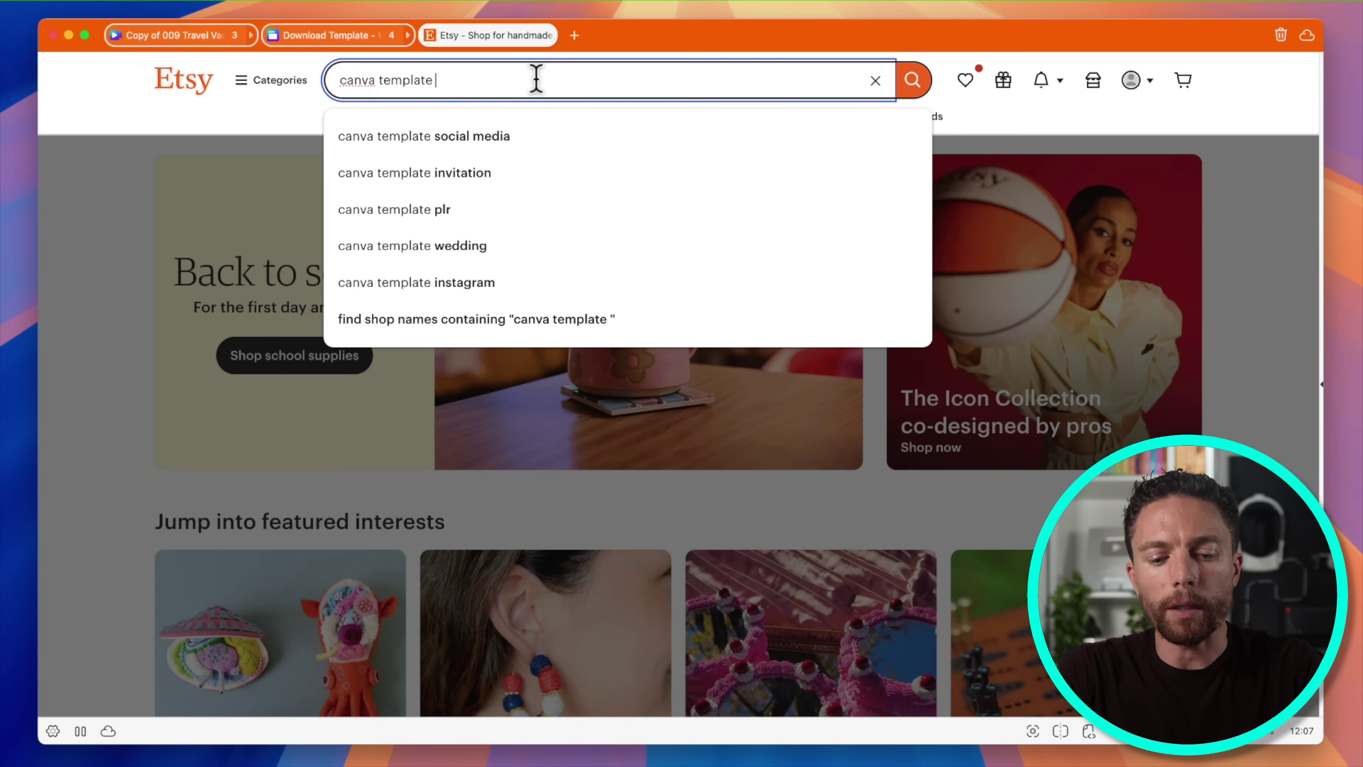
pyautogui.write('w')
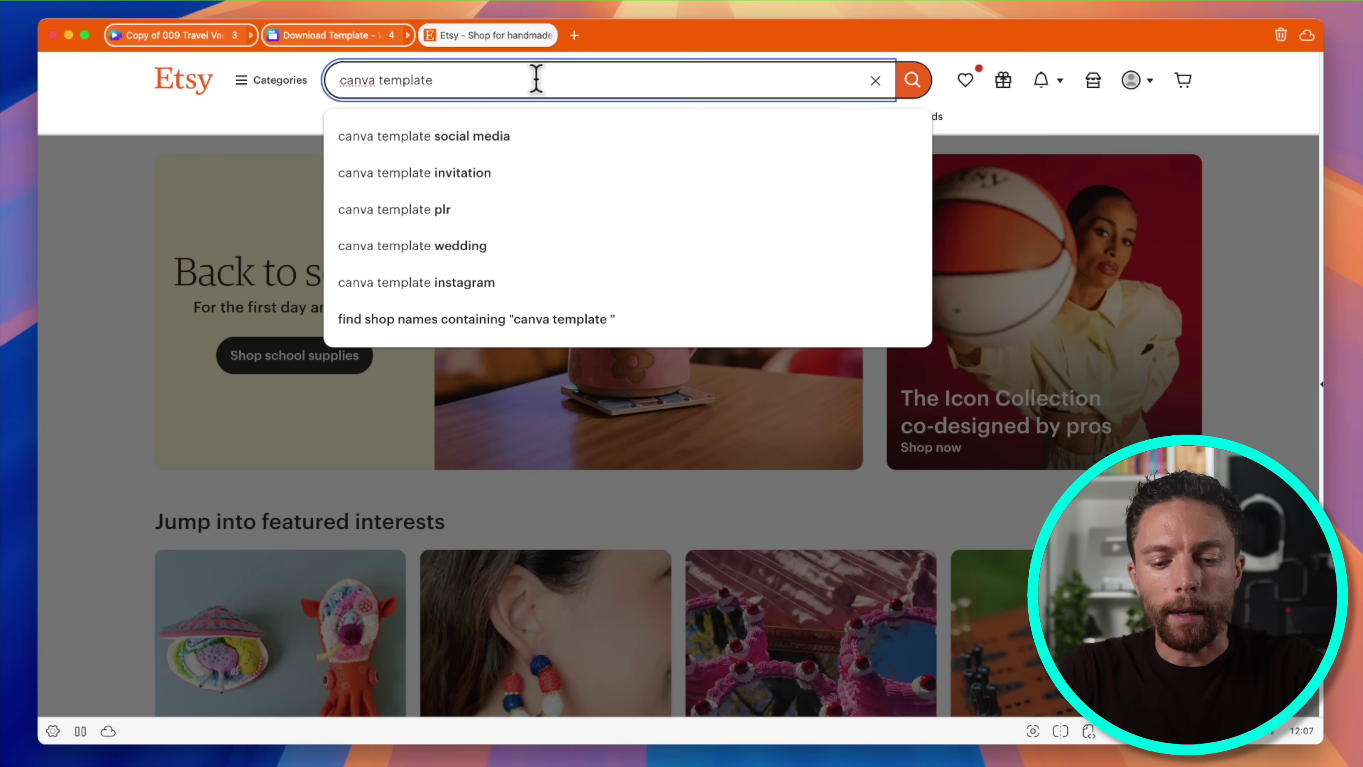
pyautogui.press('Return')
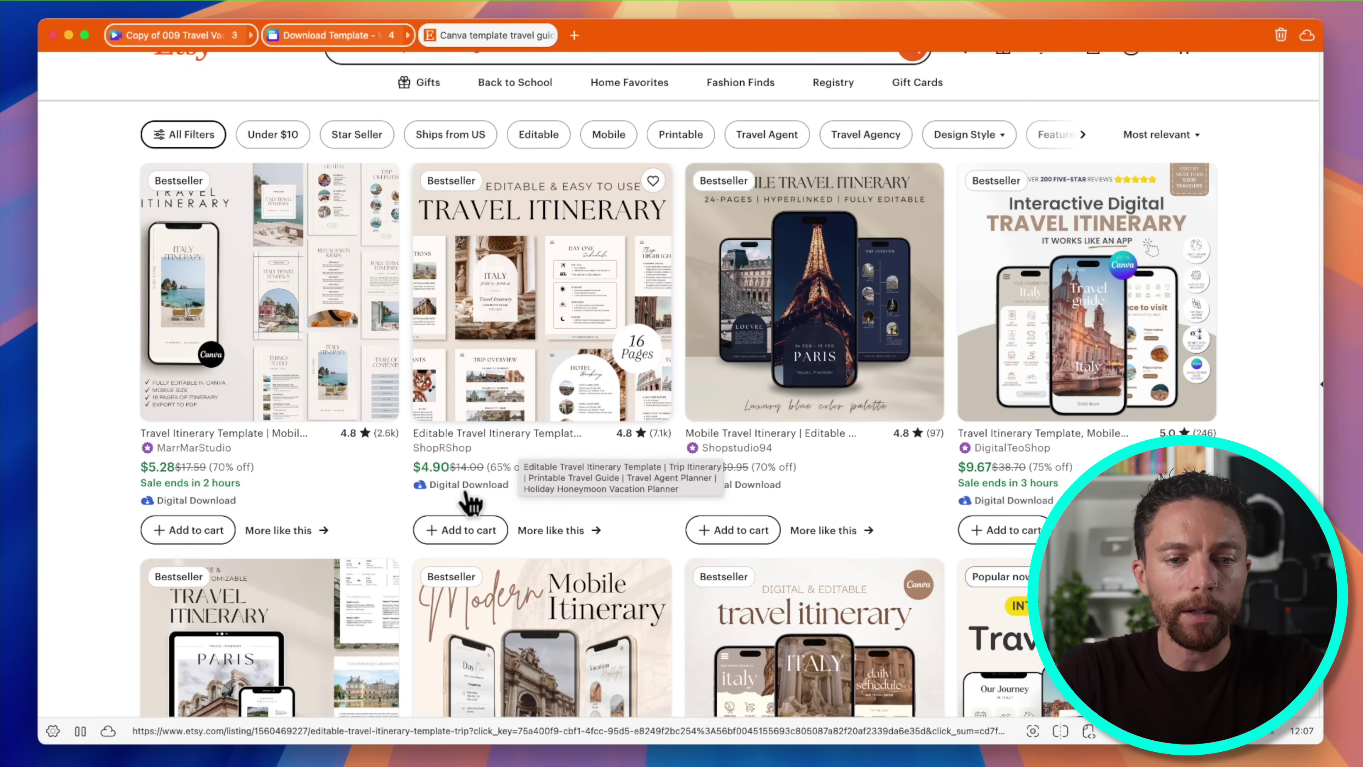
pyautogui.moveTo(441, 513); pyautogui.dragTo(510, 513)
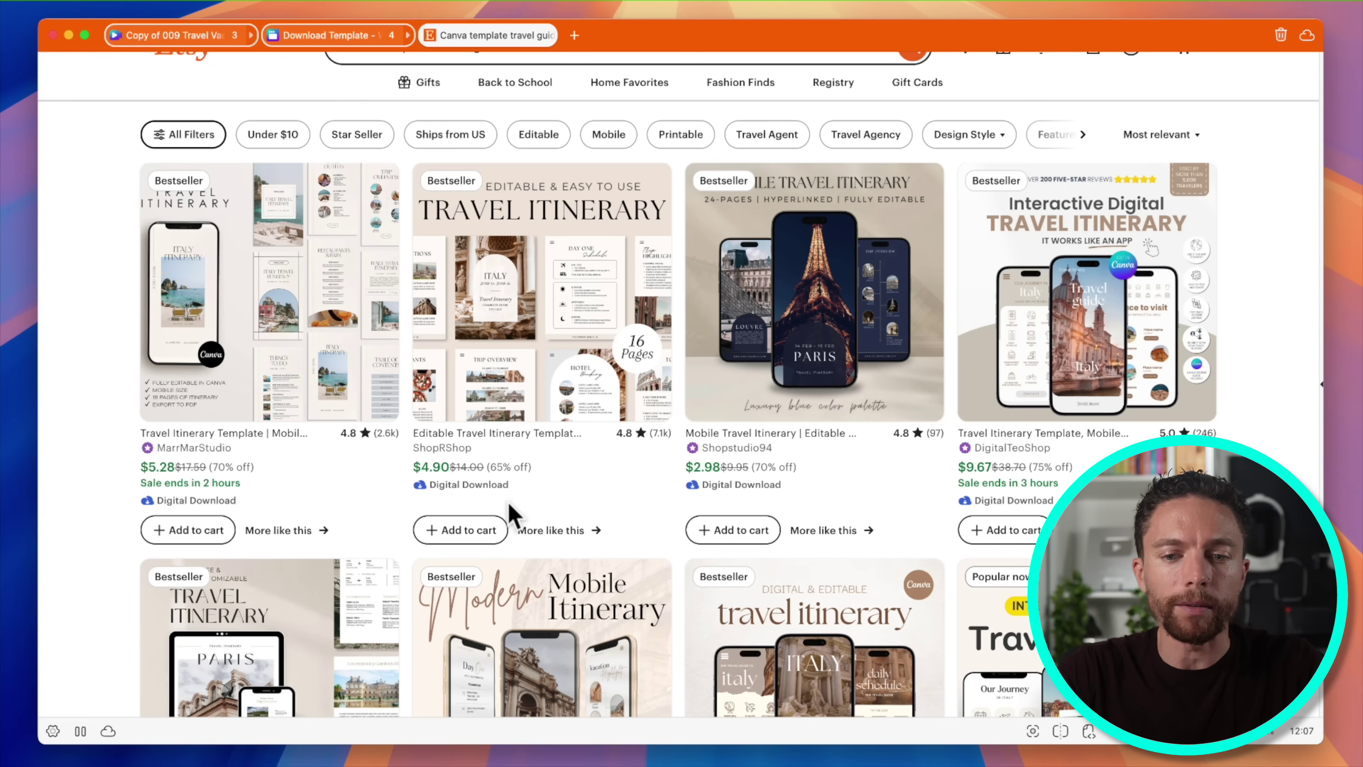
pyautogui.scroll(-4, 510, 513)
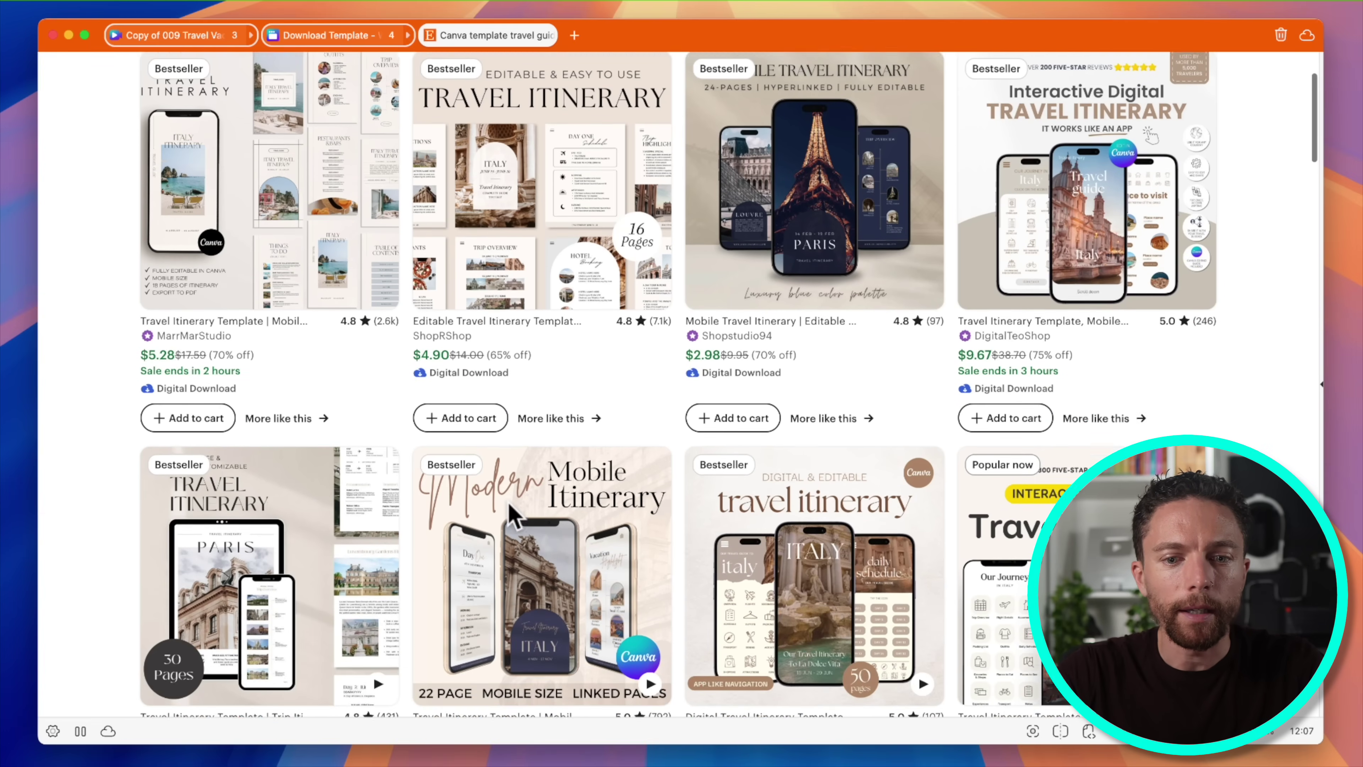
pyautogui.scroll(-8, 508, 503)
pyautogui.moveTo(649, 383)
pyautogui.mouseDown()
pyautogui.moveTo(563, 457)
pyautogui.moveTo(667, 530)
pyautogui.mouseUp()
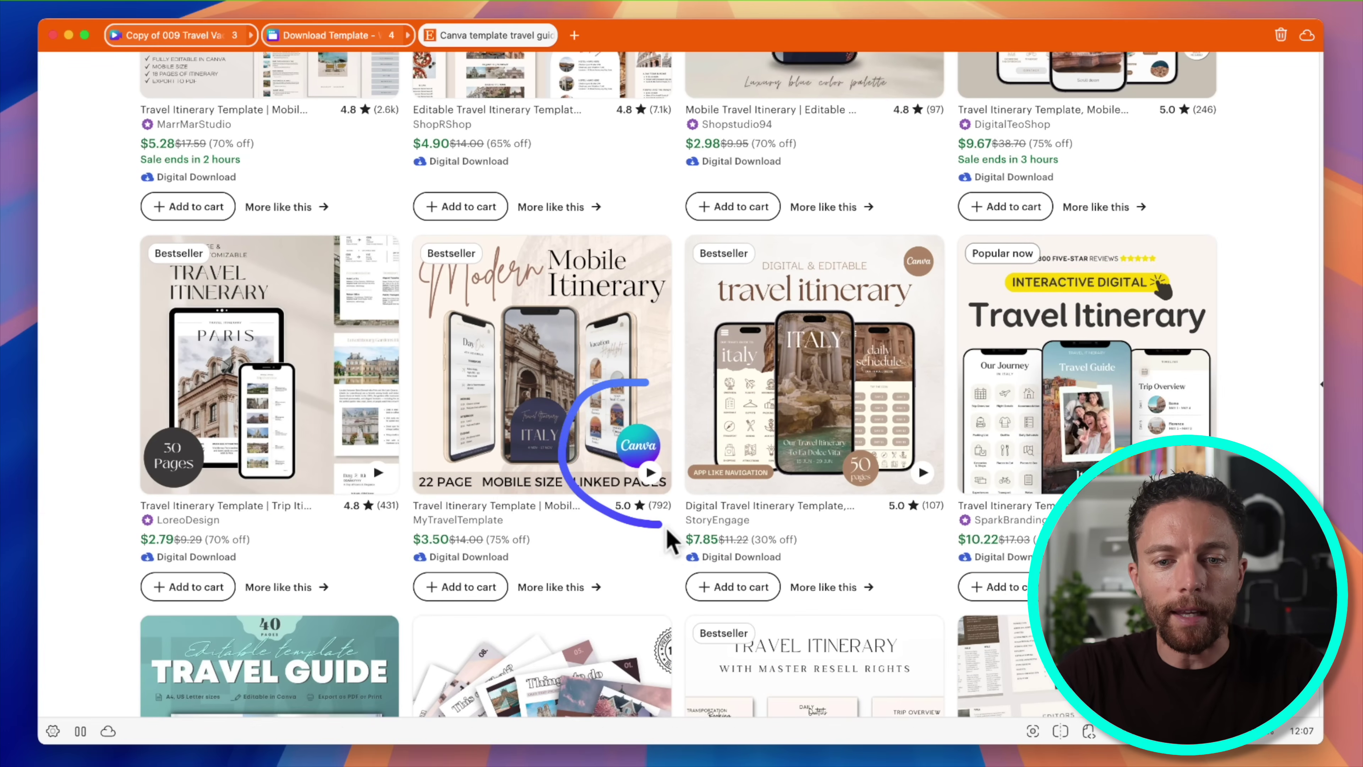
pyautogui.scroll(10, 625, 413)
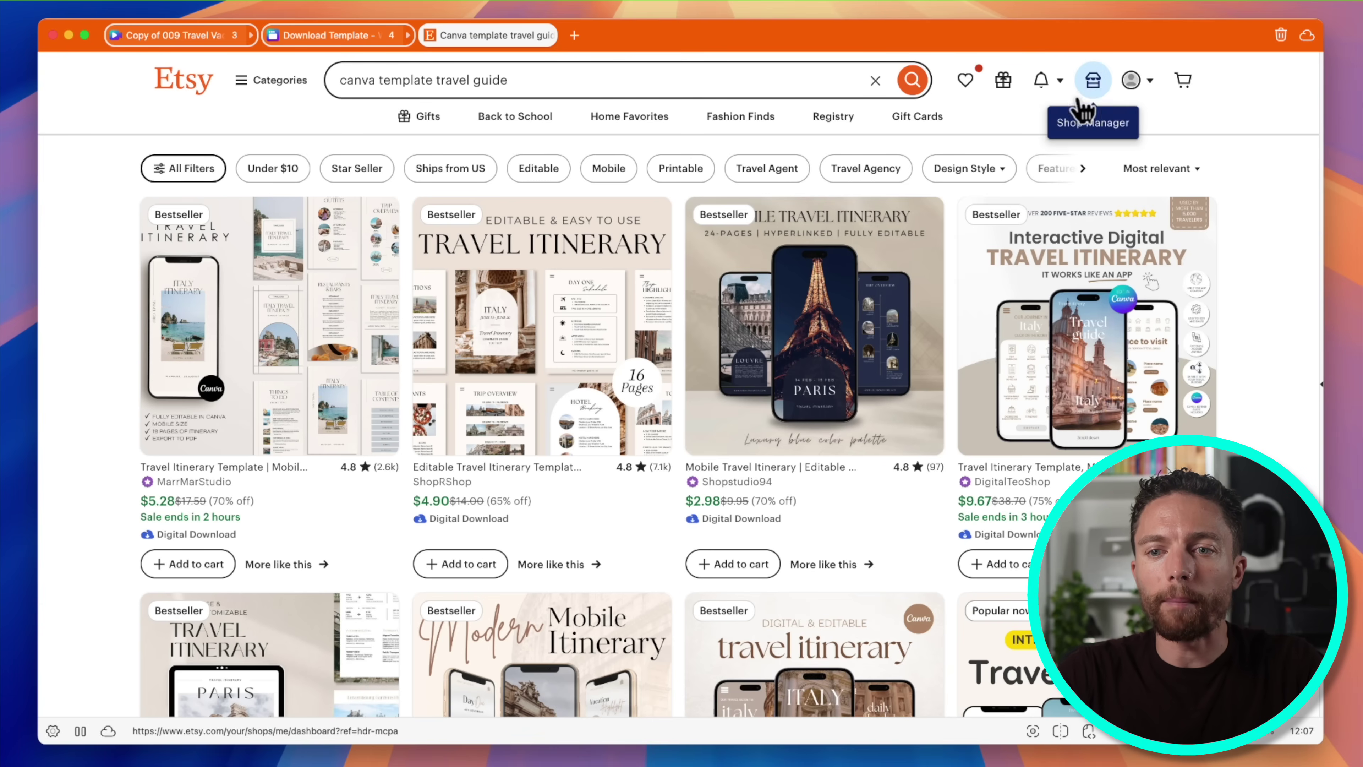
# Start a new listing in Etsy's Shop Manager and categorize it under Weddings, Invitations & Paper, Templates using the search wedding invitation template.
pyautogui.click(1094, 82)
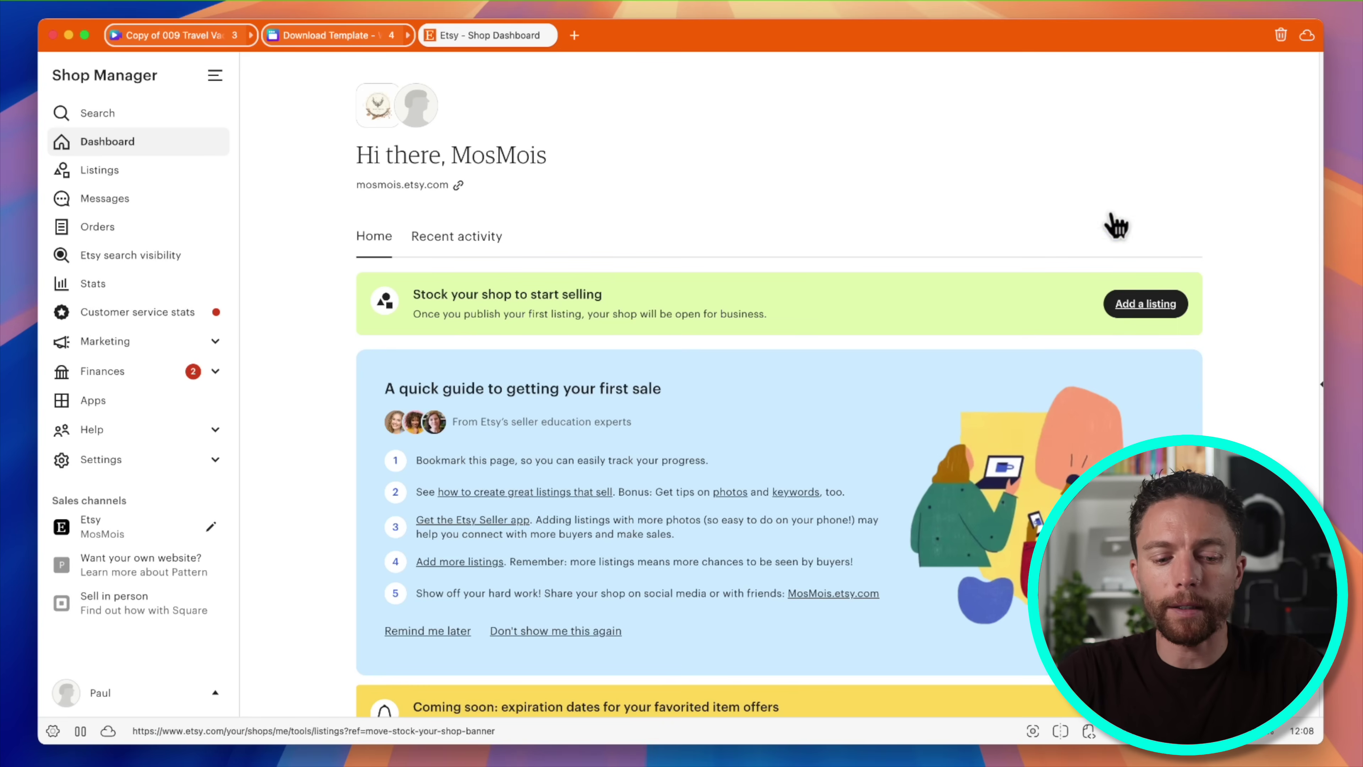
pyautogui.moveTo(1099, 196); pyautogui.dragTo(1132, 293)
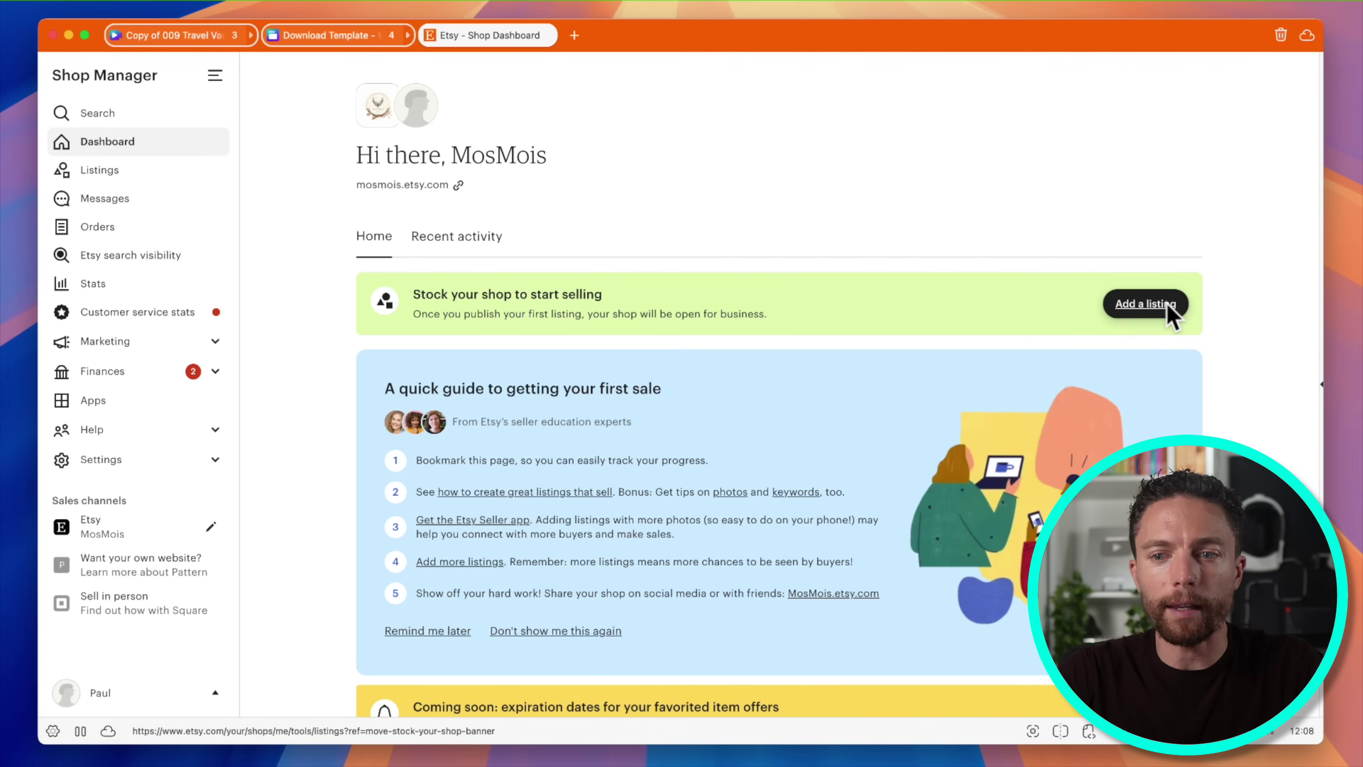
pyautogui.click(1167, 315)
pyautogui.moveTo(1092, 216); pyautogui.dragTo(1247, 100)
pyautogui.click(1271, 101)
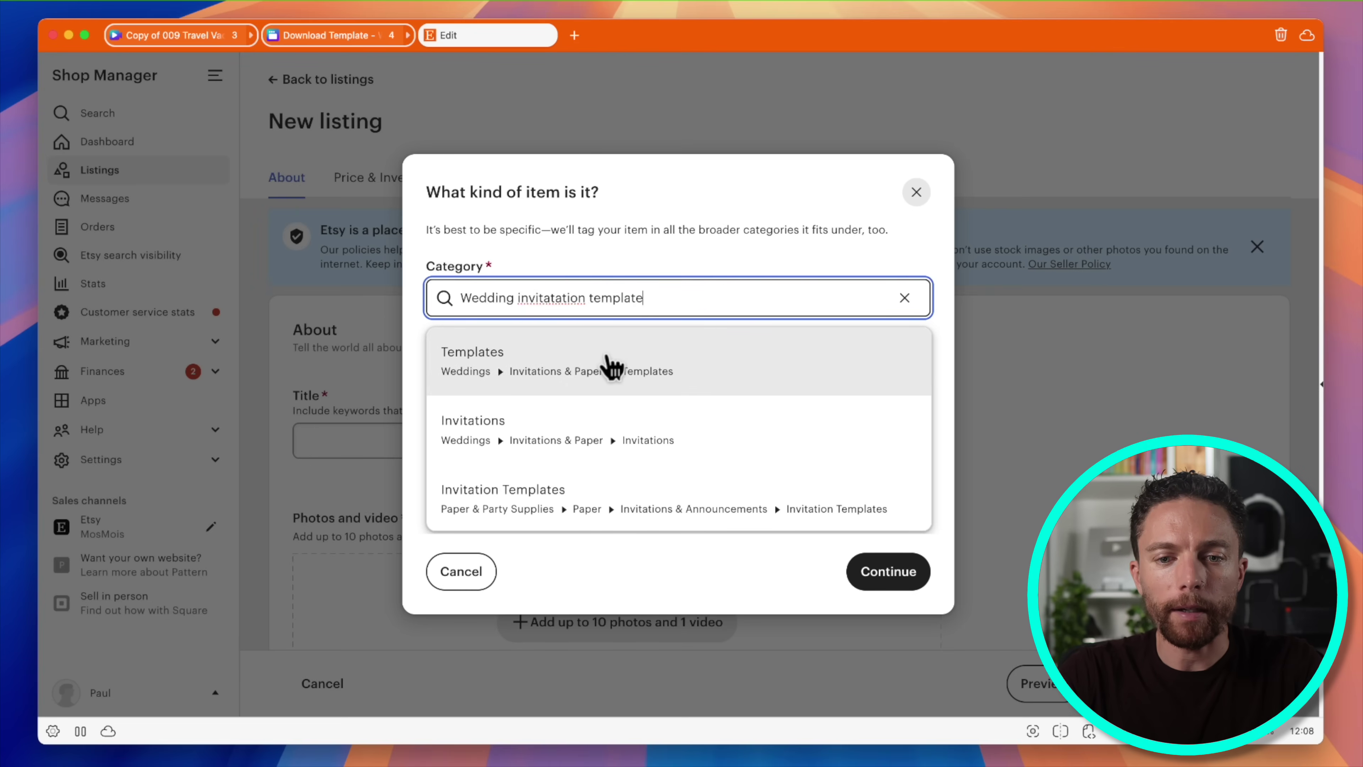
pyautogui.click(612, 366)
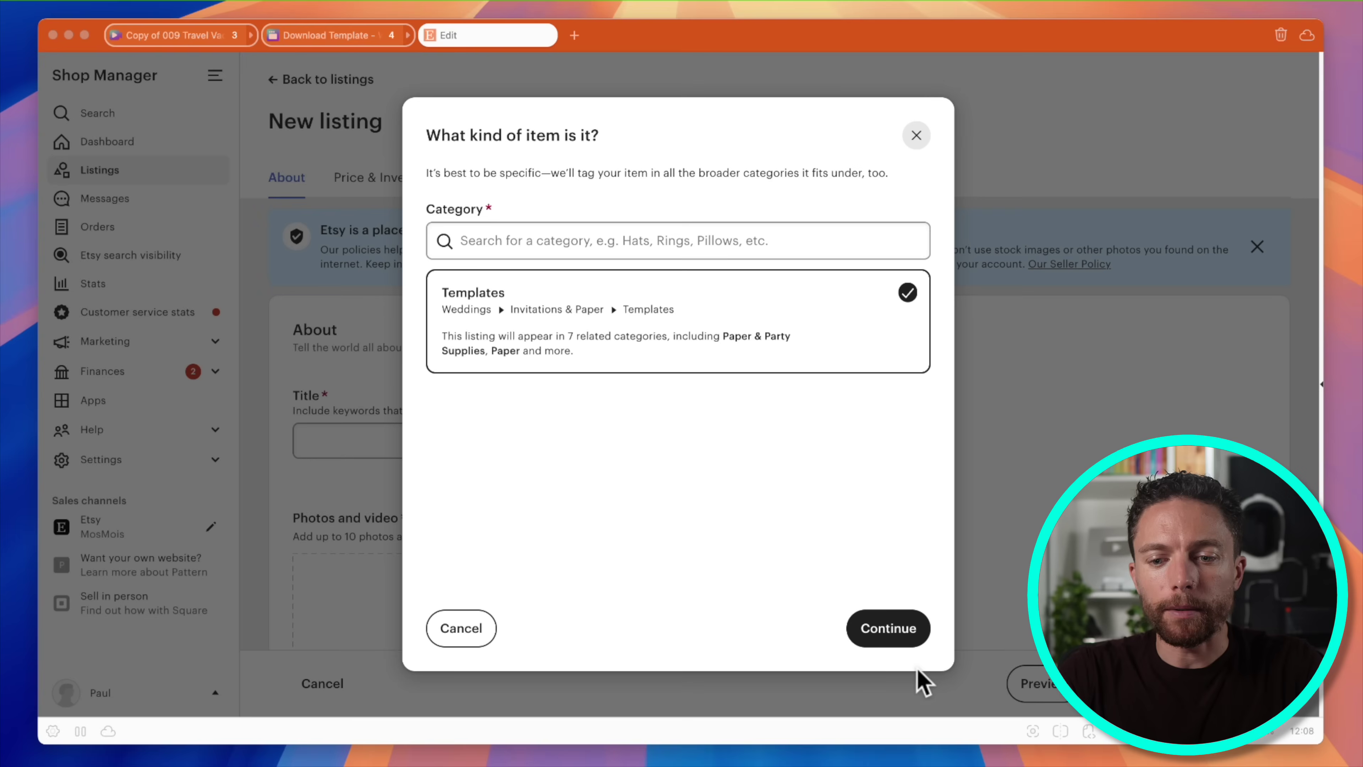
pyautogui.click(910, 638)
# Define the listing as Digital files, made by I did, a supply or tool to make things, made in 2020 - 2025, and continue.
pyautogui.click(907, 260)
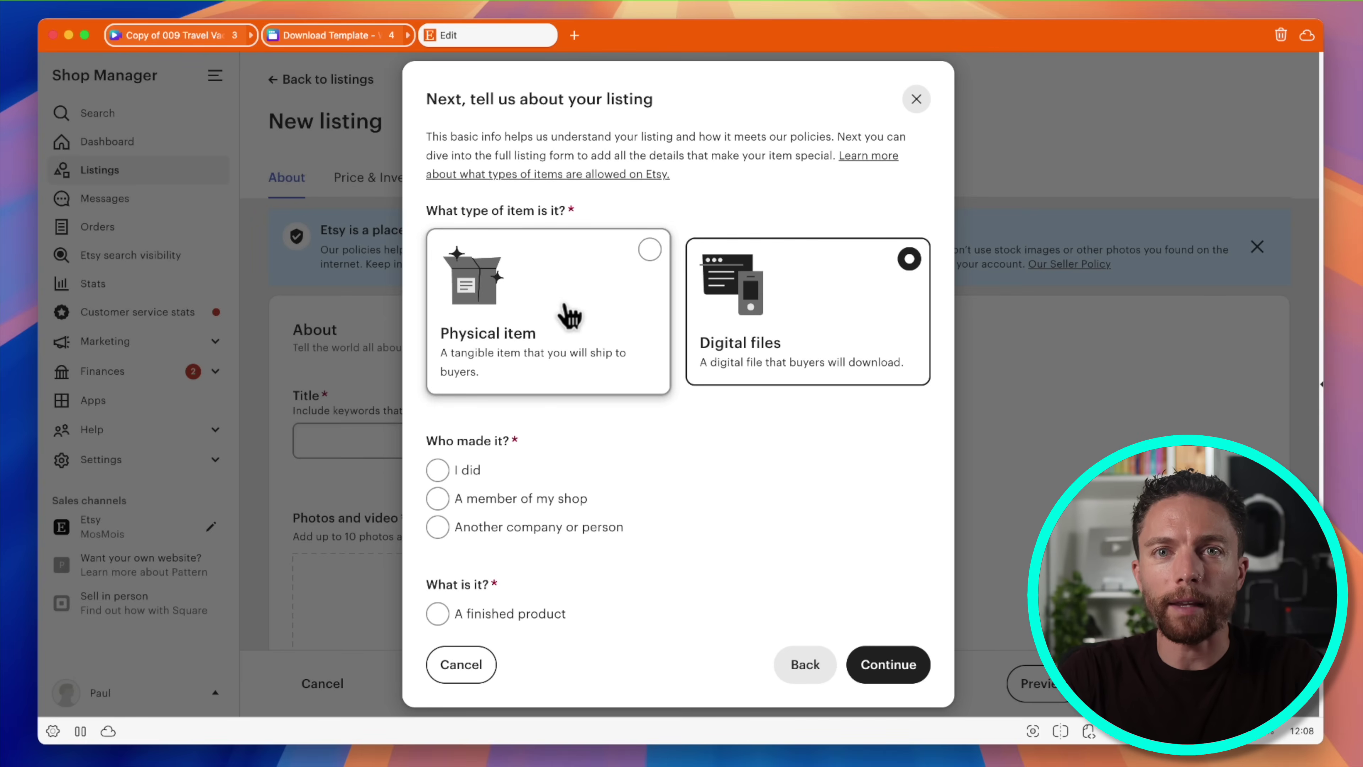
pyautogui.scroll(-2, 654, 466)
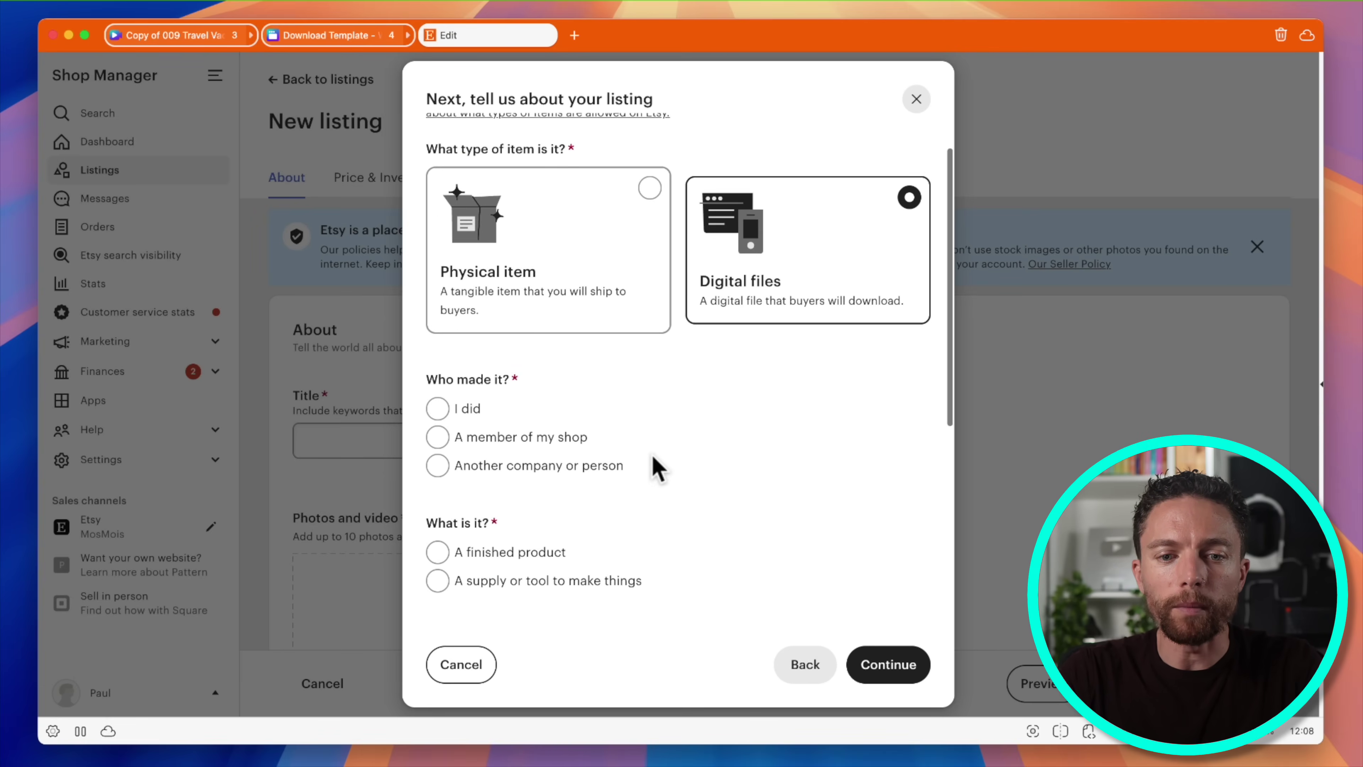
pyautogui.click(437, 409)
pyautogui.scroll(-2, 684, 481)
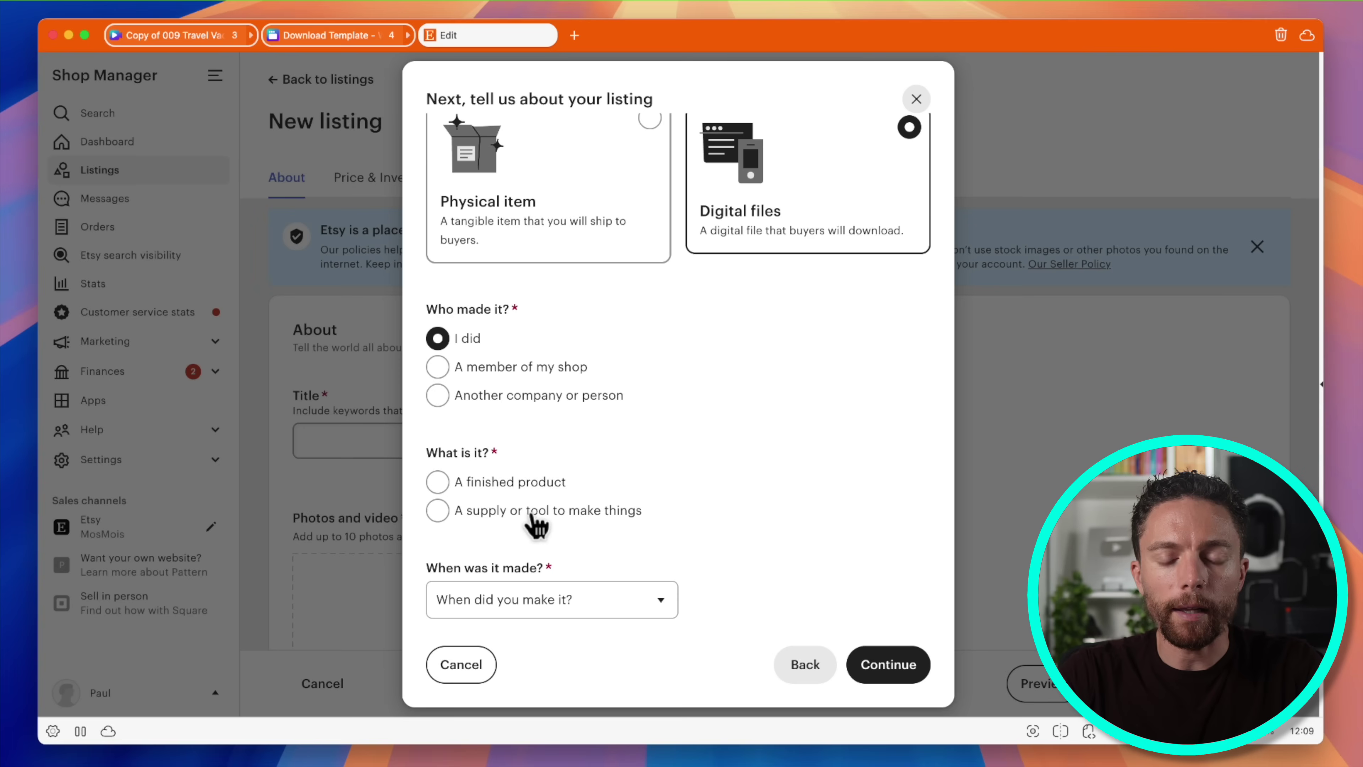
pyautogui.click(662, 602)
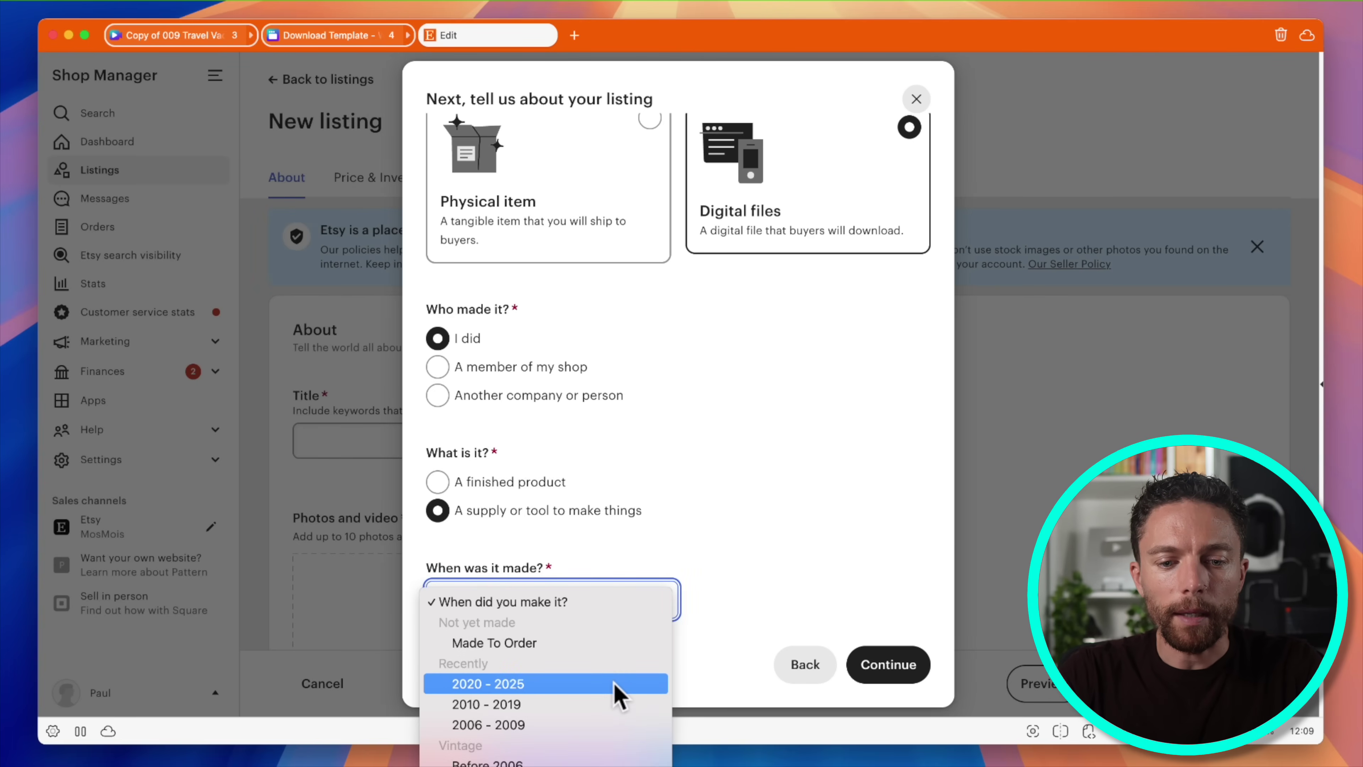
pyautogui.click(618, 691)
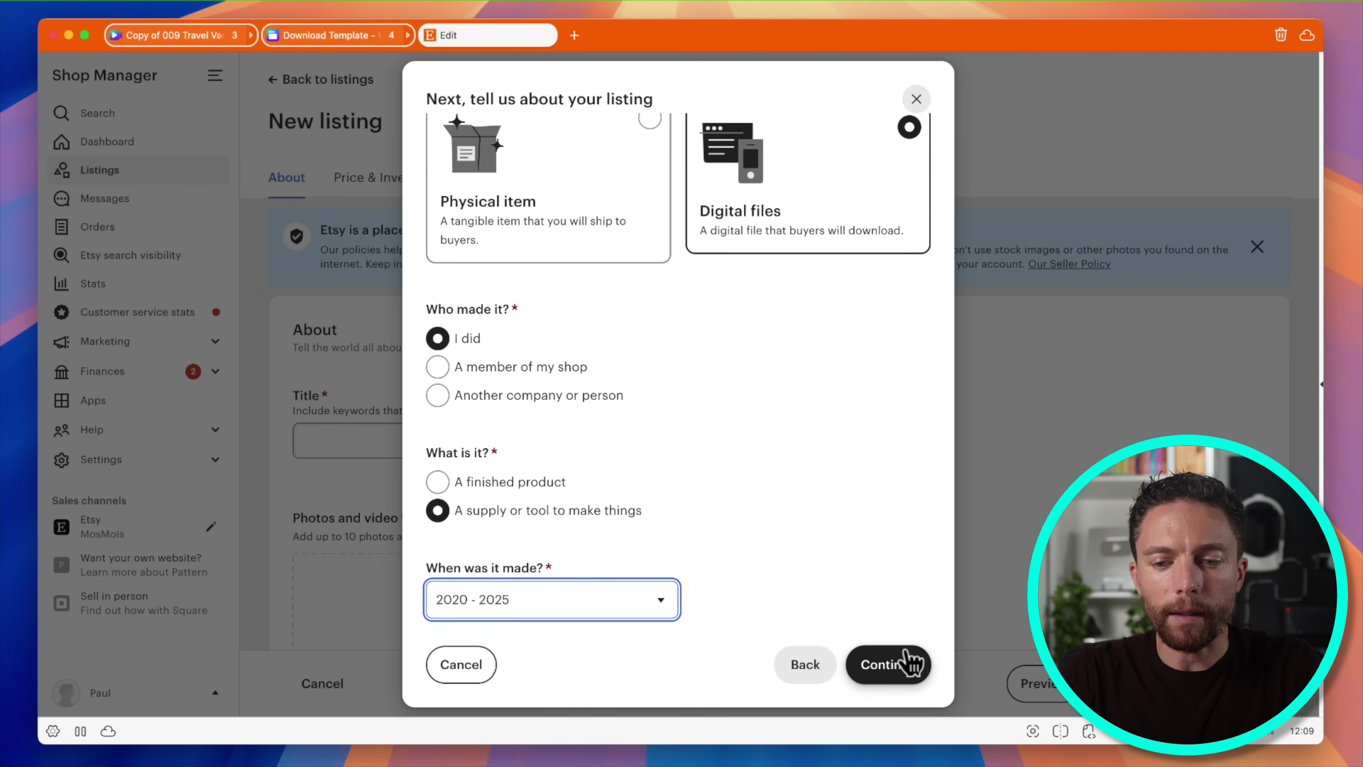
pyautogui.click(908, 664)
# Look through the new listing form from the title, photos and digital files down to the core details section.
pyautogui.scroll(-7, 892, 532)
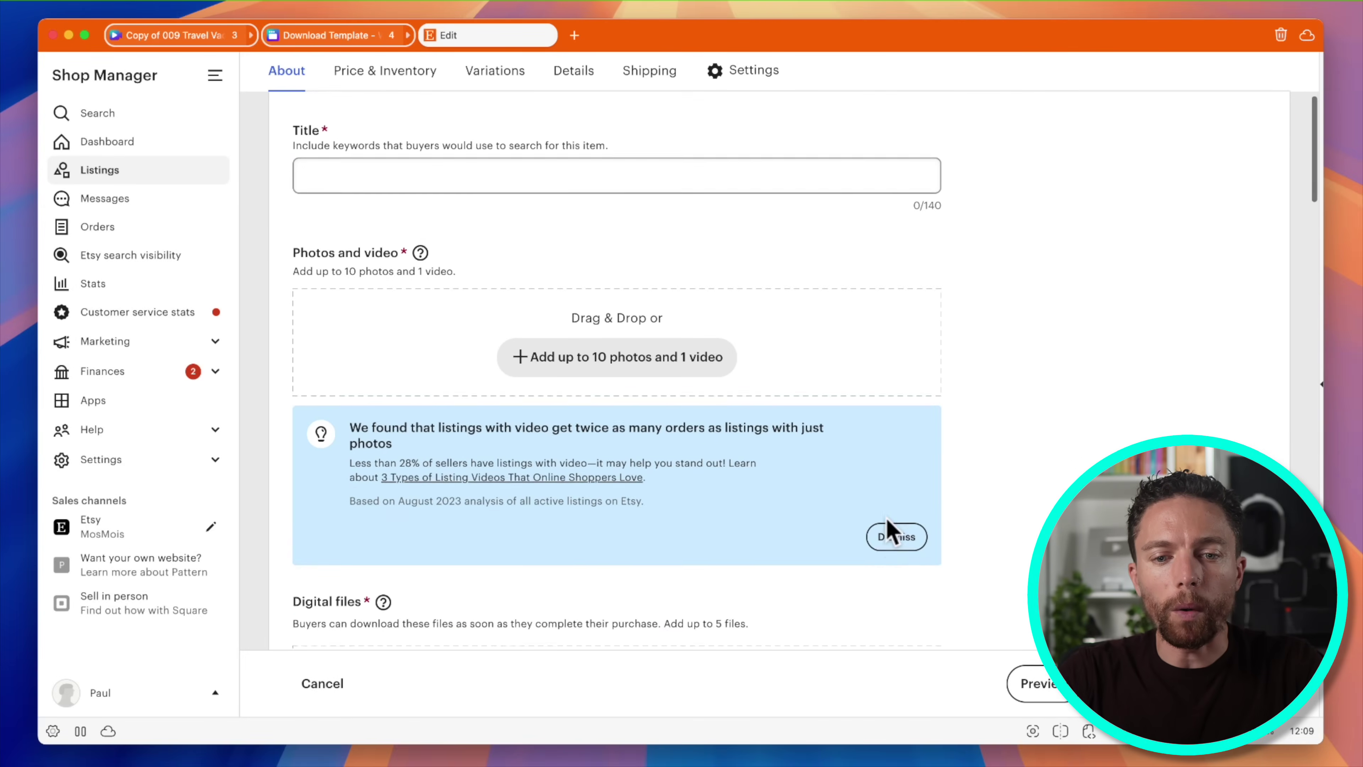
pyautogui.scroll(-6, 892, 531)
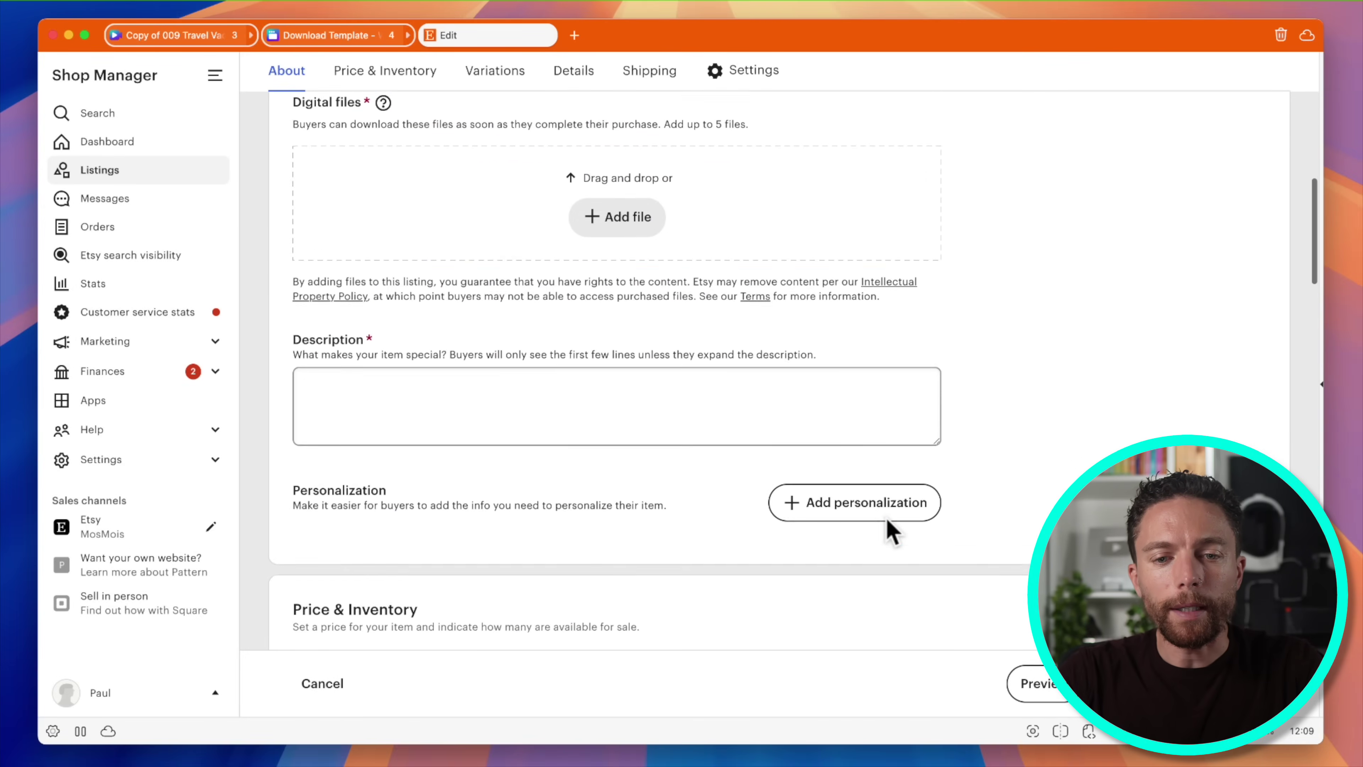
pyautogui.scroll(-10, 892, 532)
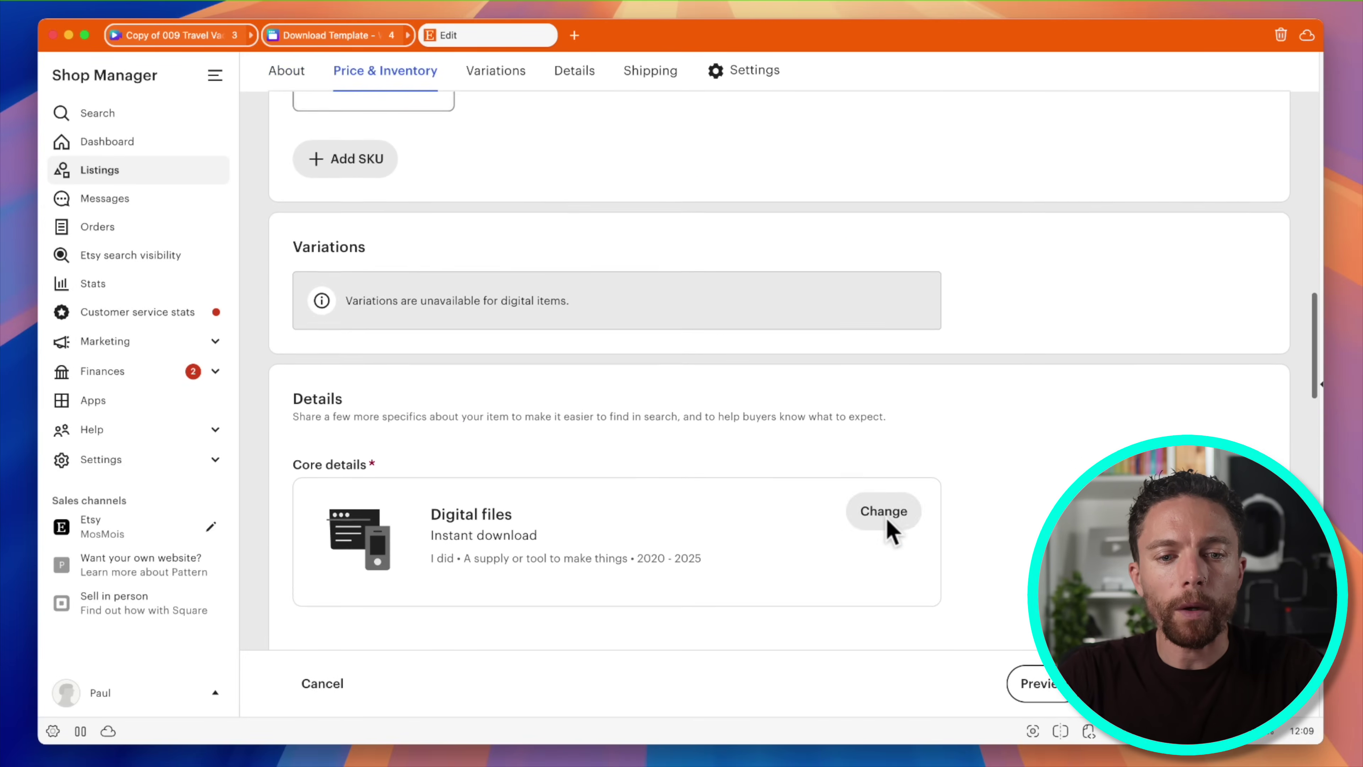
pyautogui.scroll(20, 892, 532)
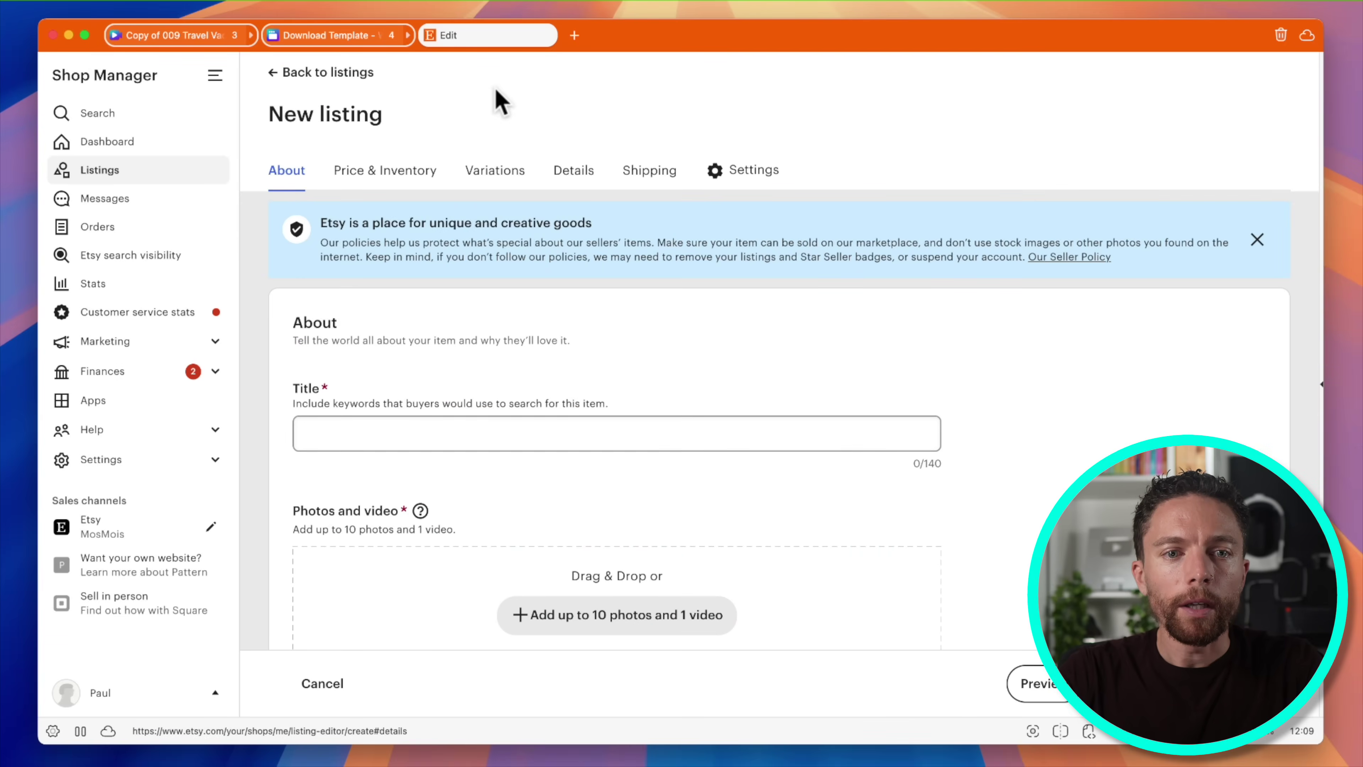
# Open Etsy in a new browser tab and search for wedding invitation template.
pyautogui.click(575, 37)
pyautogui.write('etsy')
pyautogui.press('Return')
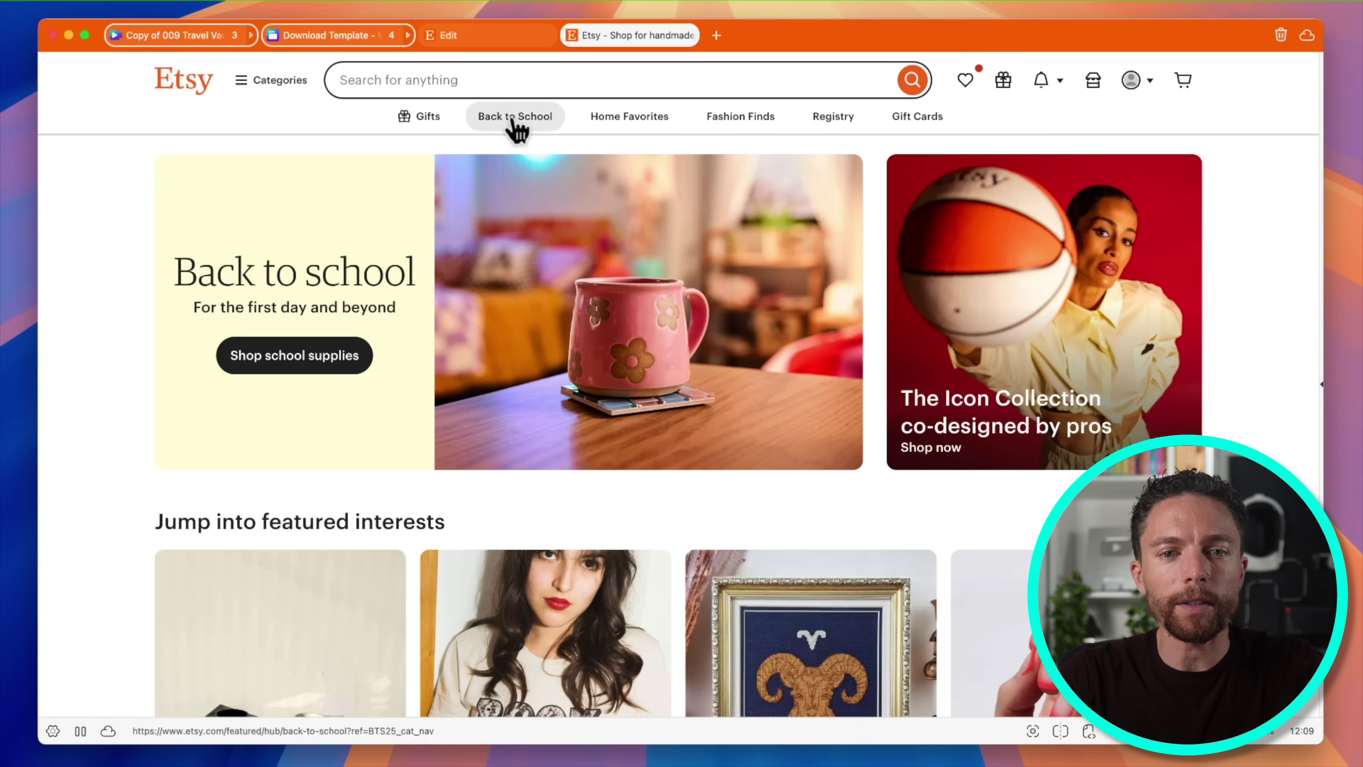
pyautogui.click(511, 82)
pyautogui.write('wedding invitation temp')
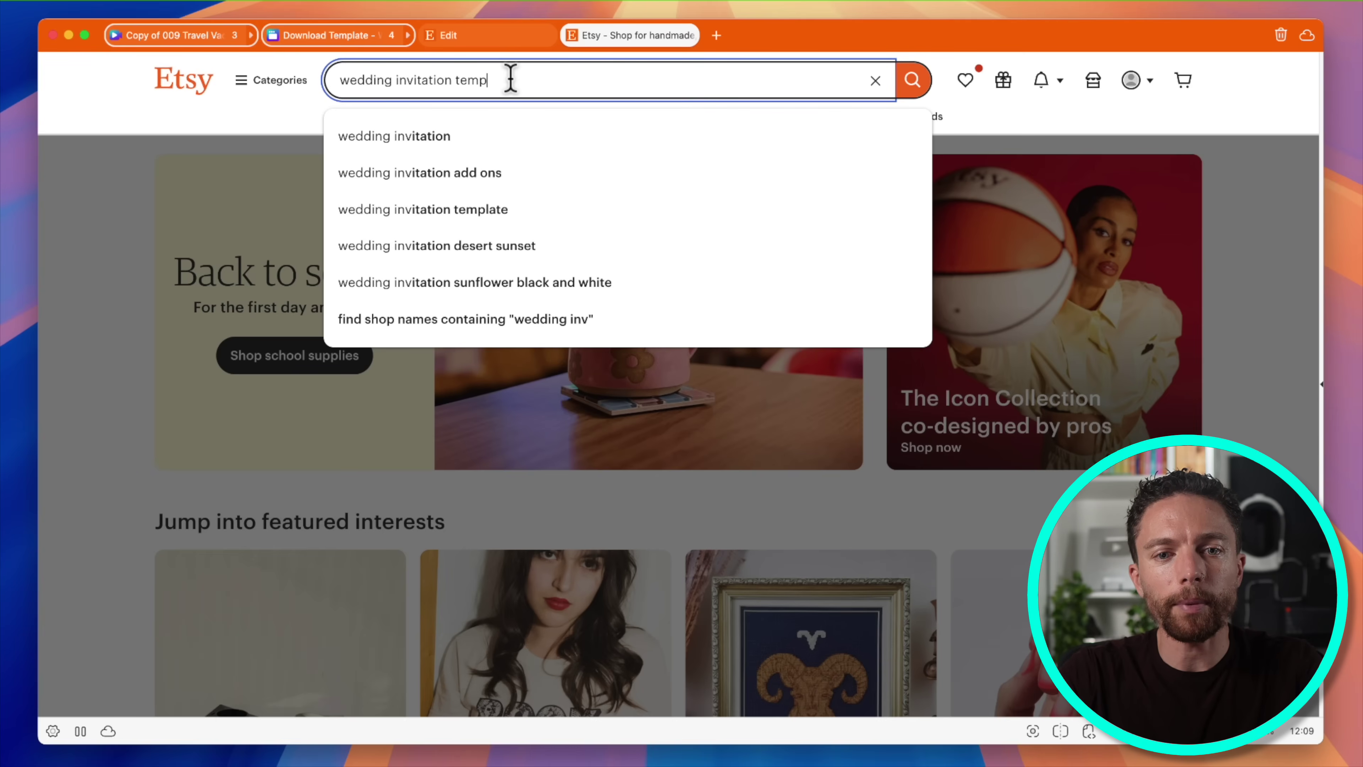
pyautogui.write('late')
pyautogui.press('Return')
# Examine the titles, prices and ratings of the wedding invitation template listings, zooming in on the Editable Minimalist Wedding Invitation.
pyautogui.scroll(-3, 620, 479)
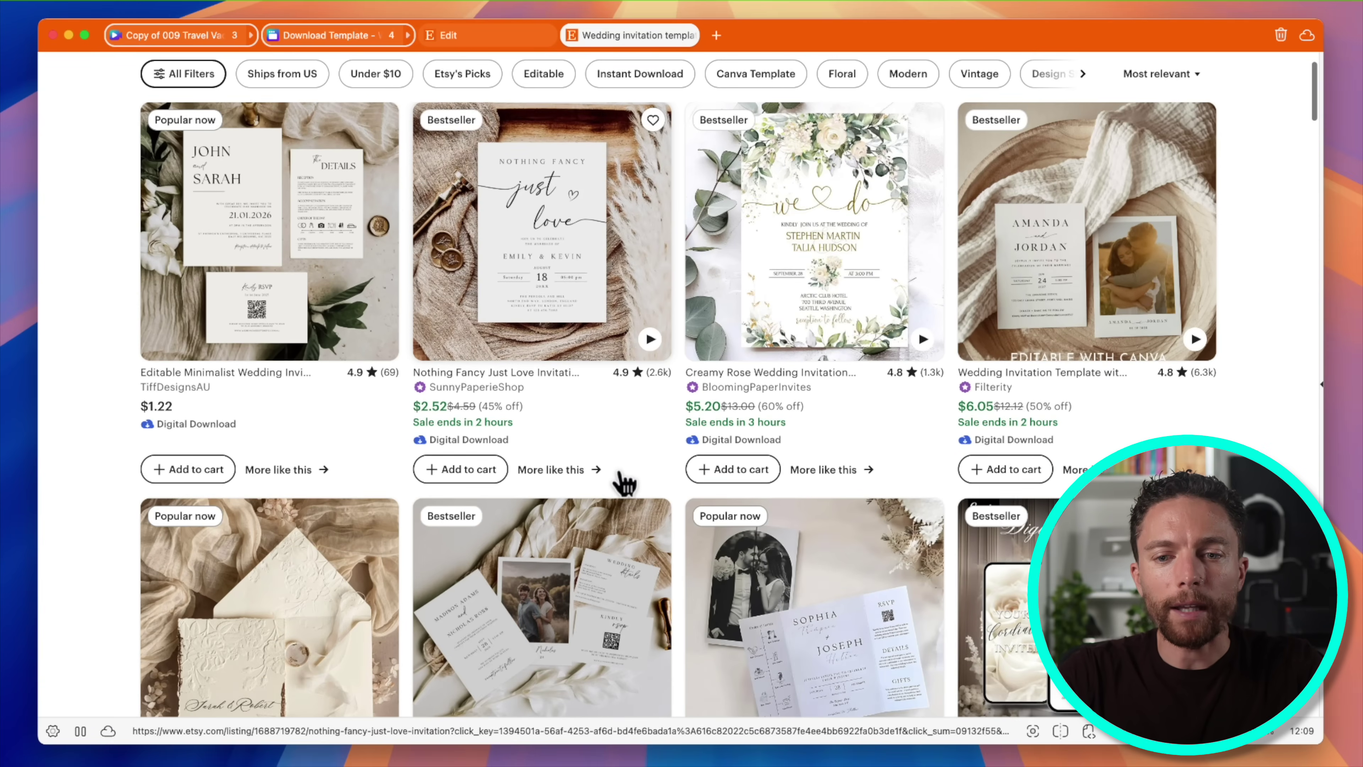
pyautogui.scroll(5, 158, 435)
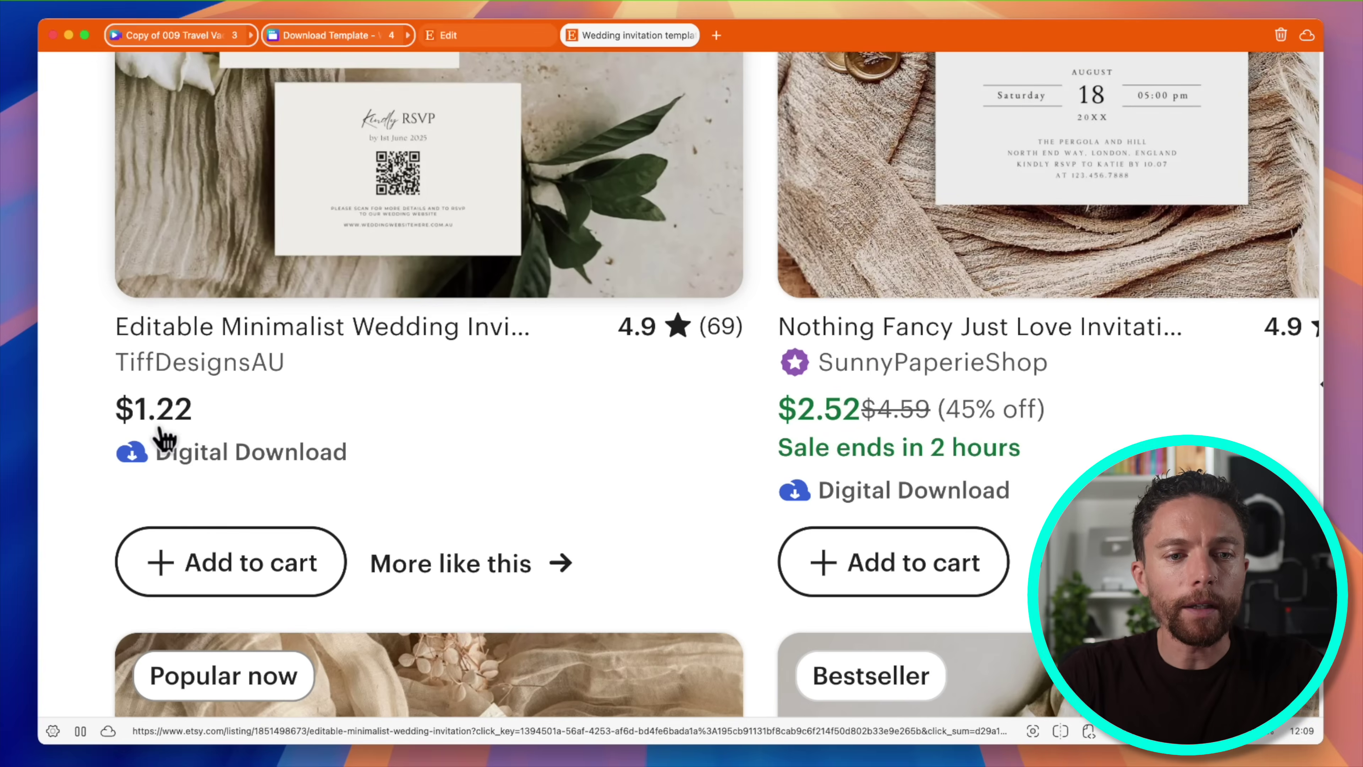
pyautogui.scroll(1, 362, 365)
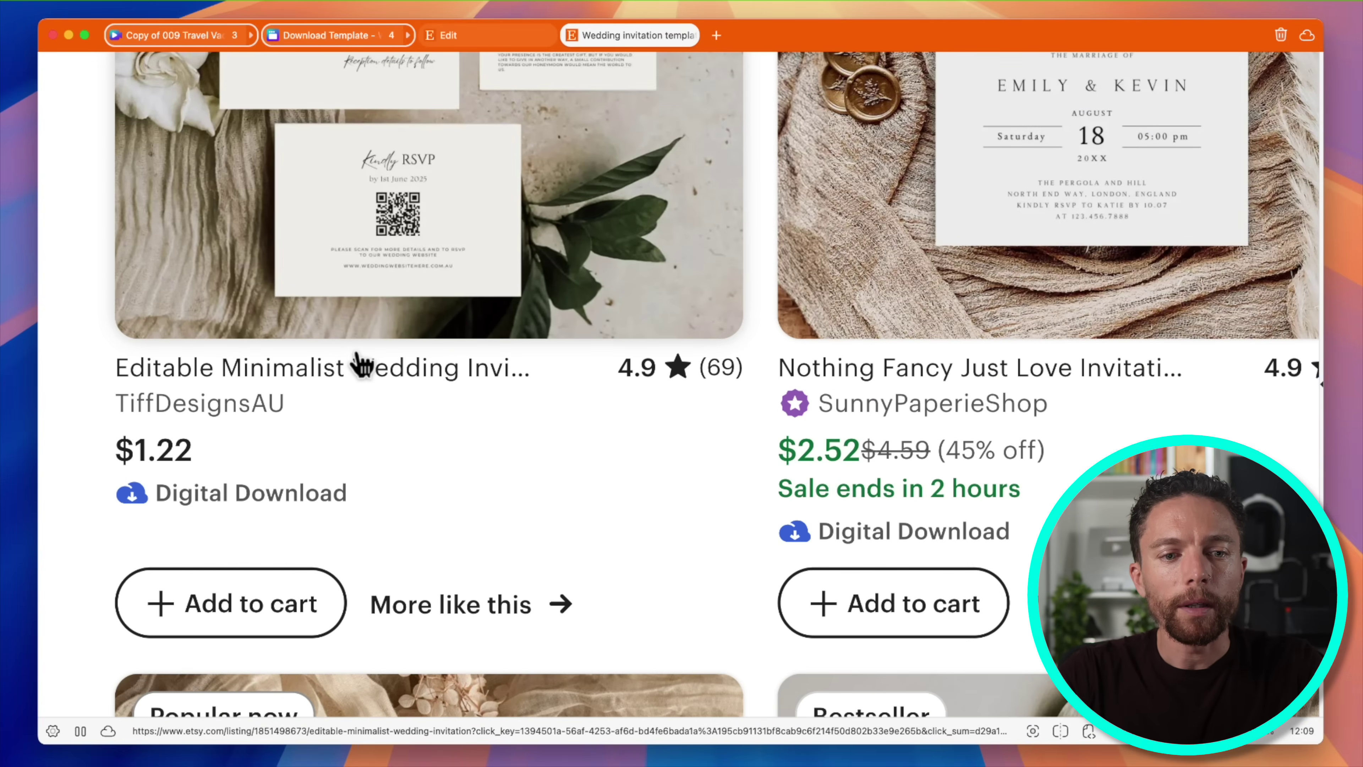
pyautogui.scroll(1, 360, 365)
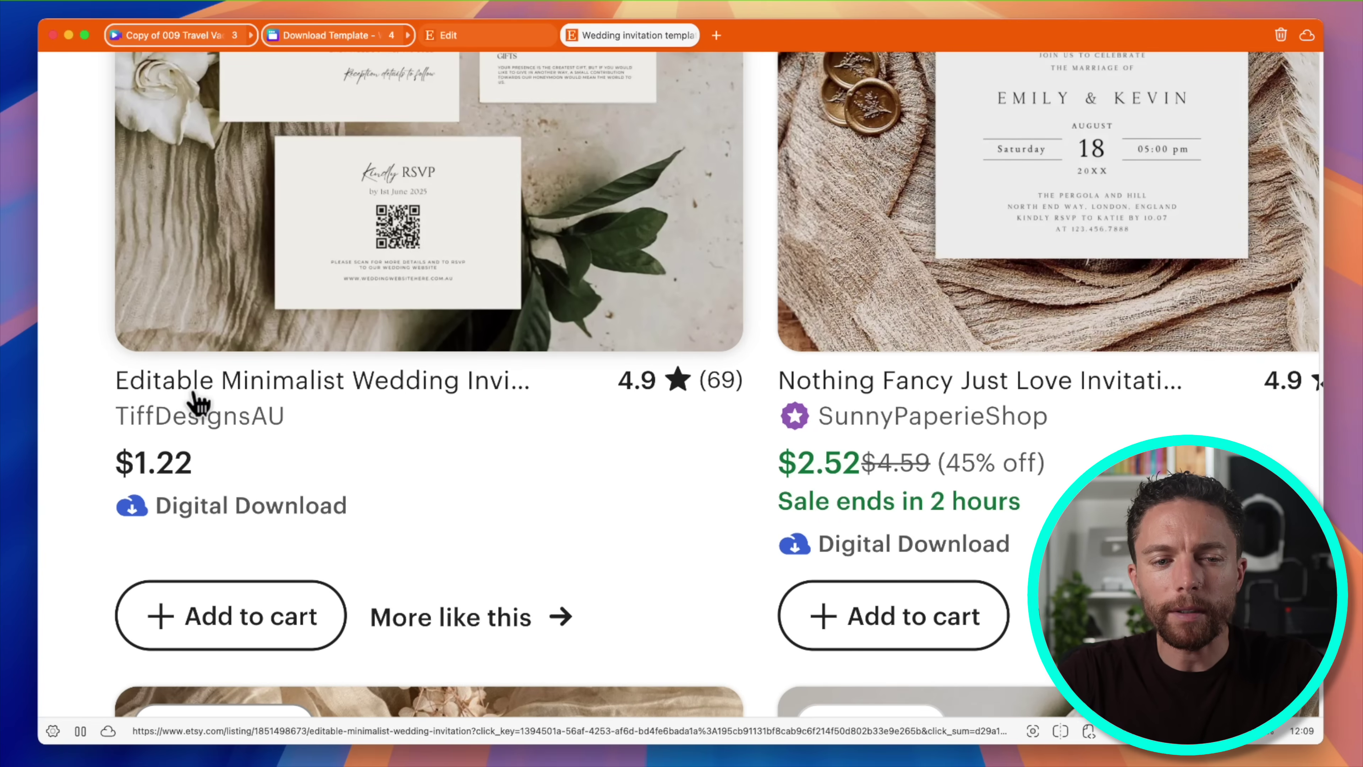
pyautogui.scroll(2, 197, 402)
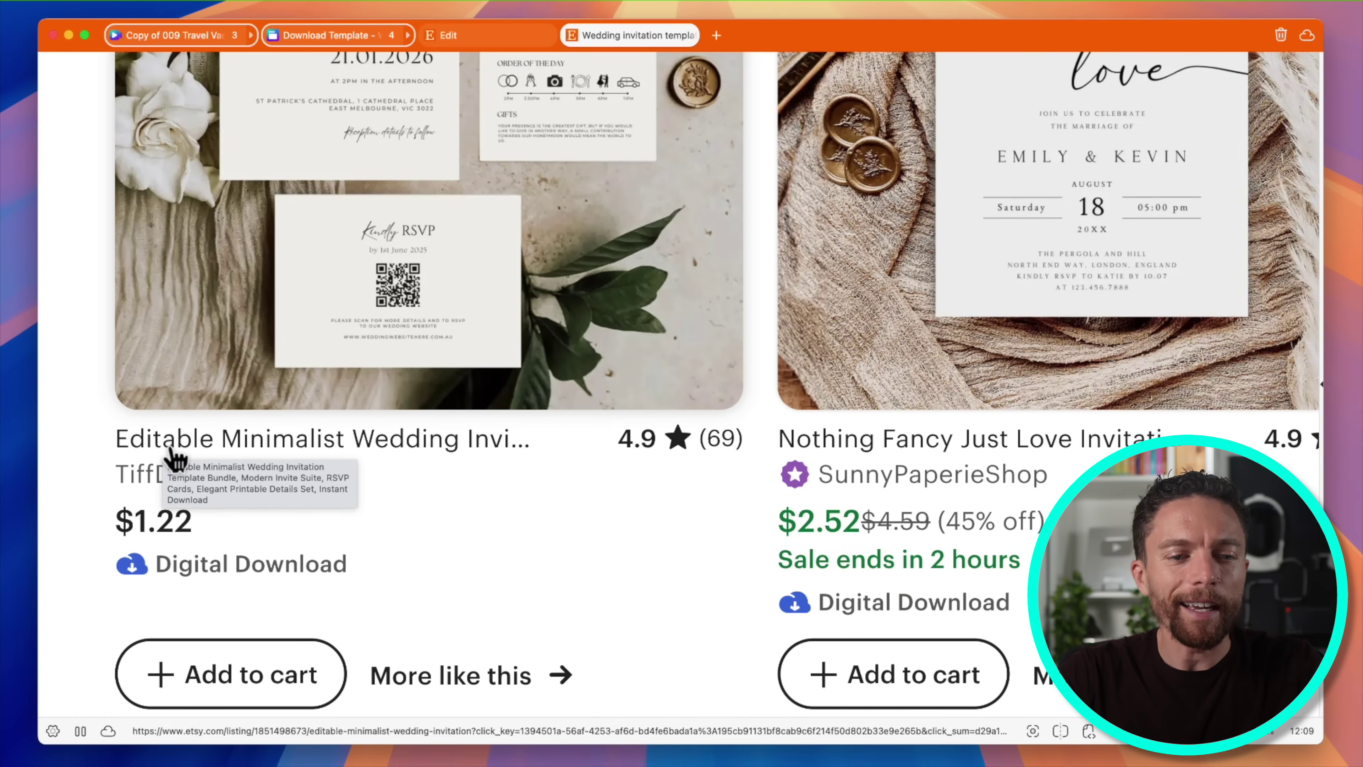
pyautogui.hotkey('ctrl', '-')
pyautogui.hotkey('ctrl', '-')
pyautogui.hotkey('ctrl', '-')
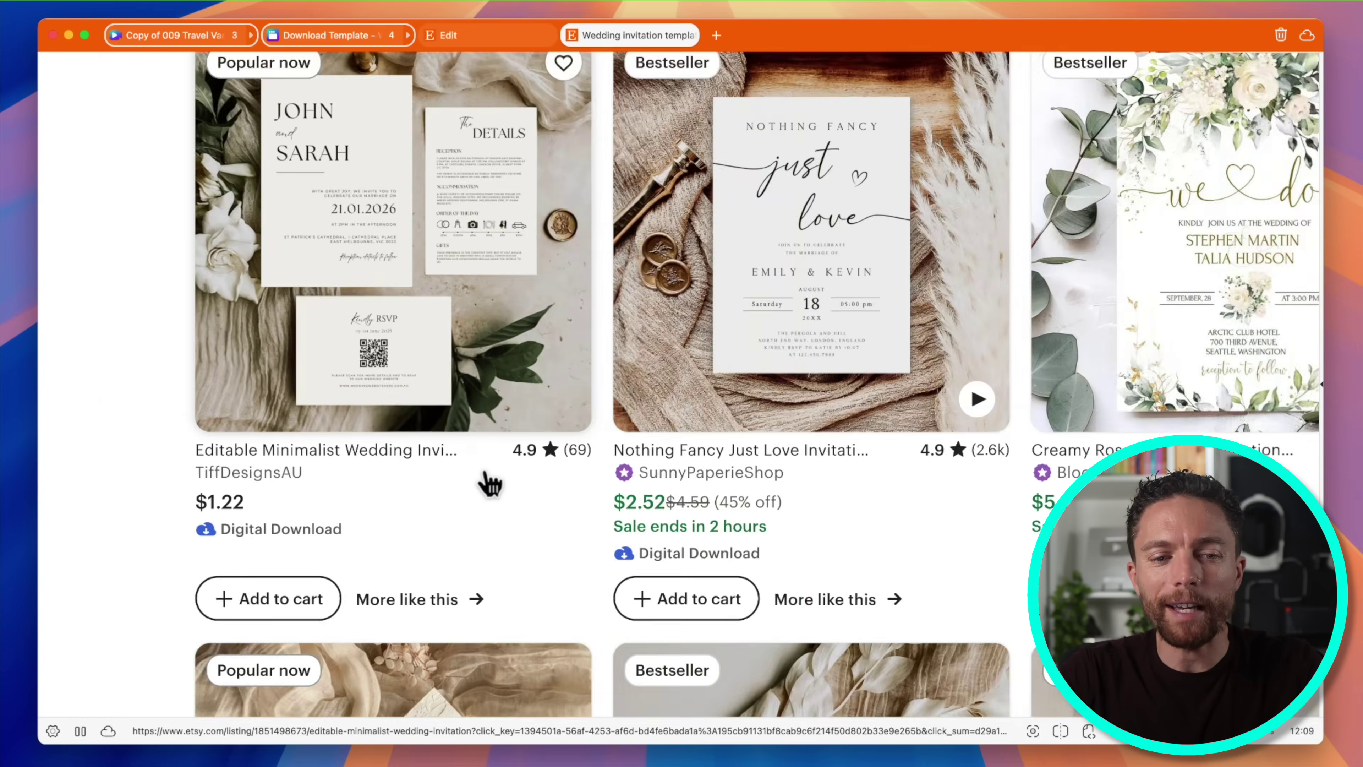
pyautogui.scroll(-6, 489, 480)
pyautogui.scroll(-5, 489, 481)
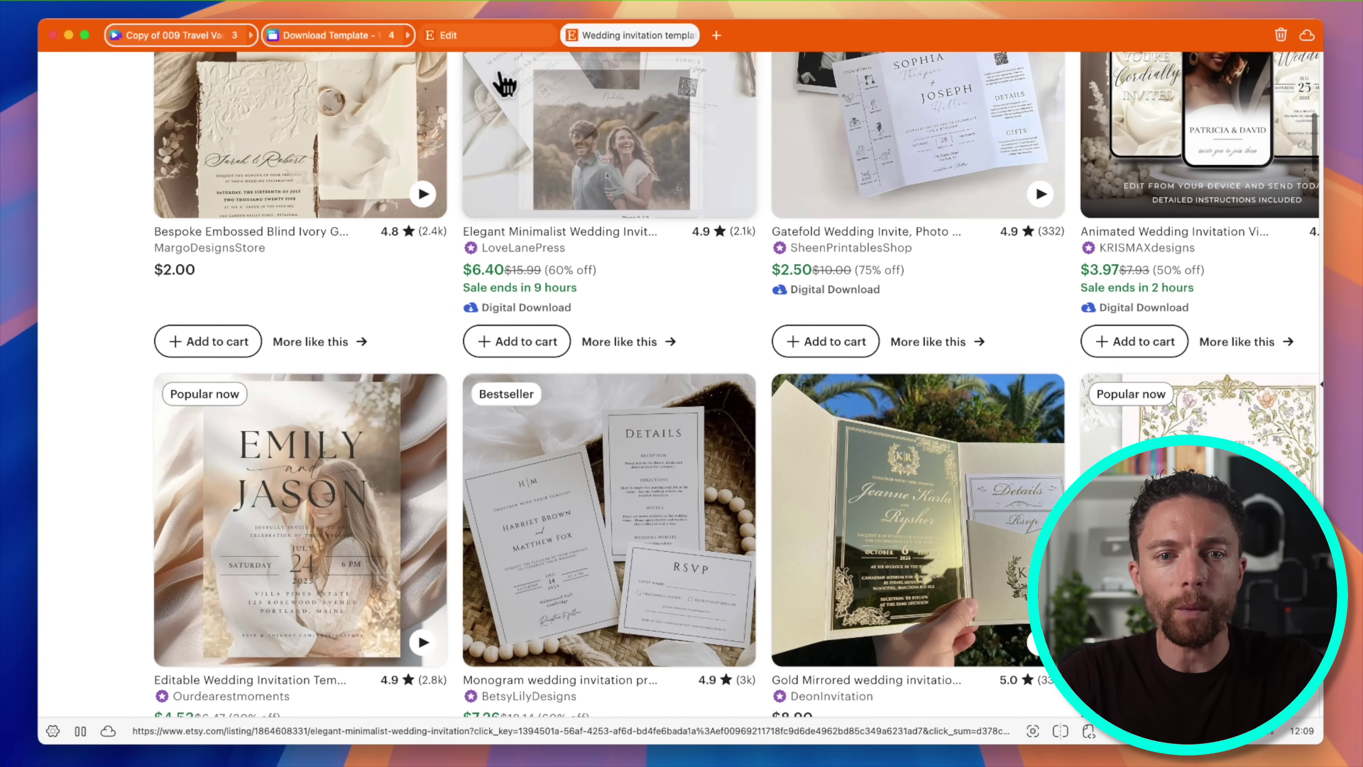
# Check the new listing's title and photo fields against the mockup images and Canva labels used by competing wedding invitation listings.
pyautogui.click(462, 38)
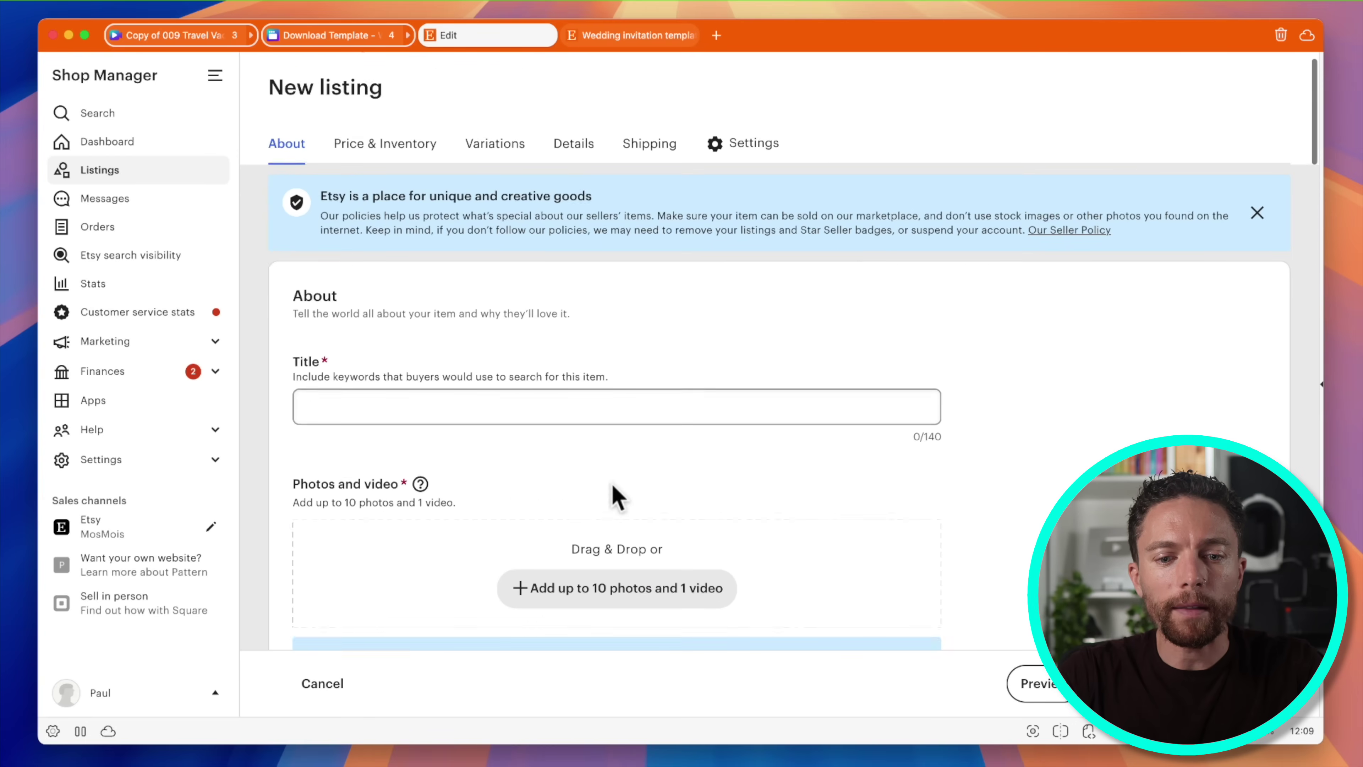
pyautogui.scroll(-3, 606, 472)
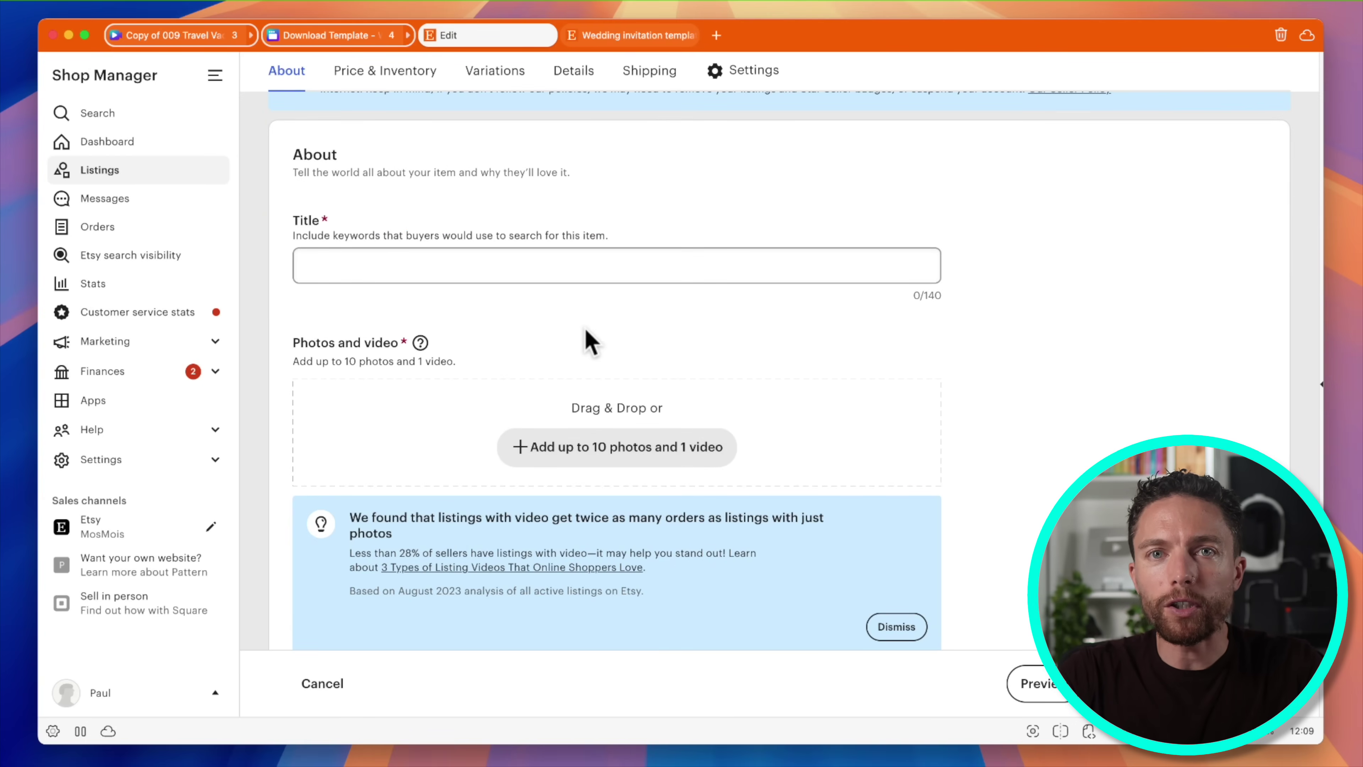
pyautogui.click(625, 35)
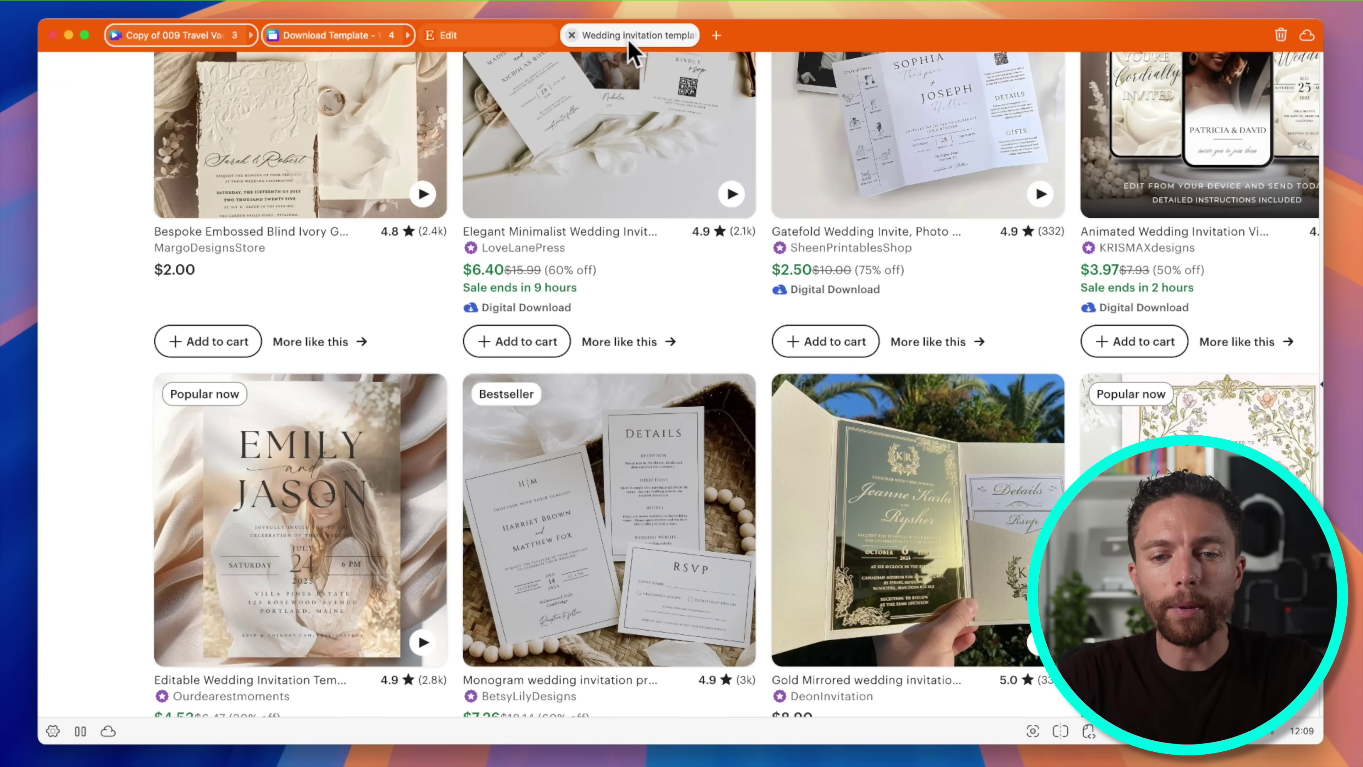
pyautogui.scroll(-3, 671, 309)
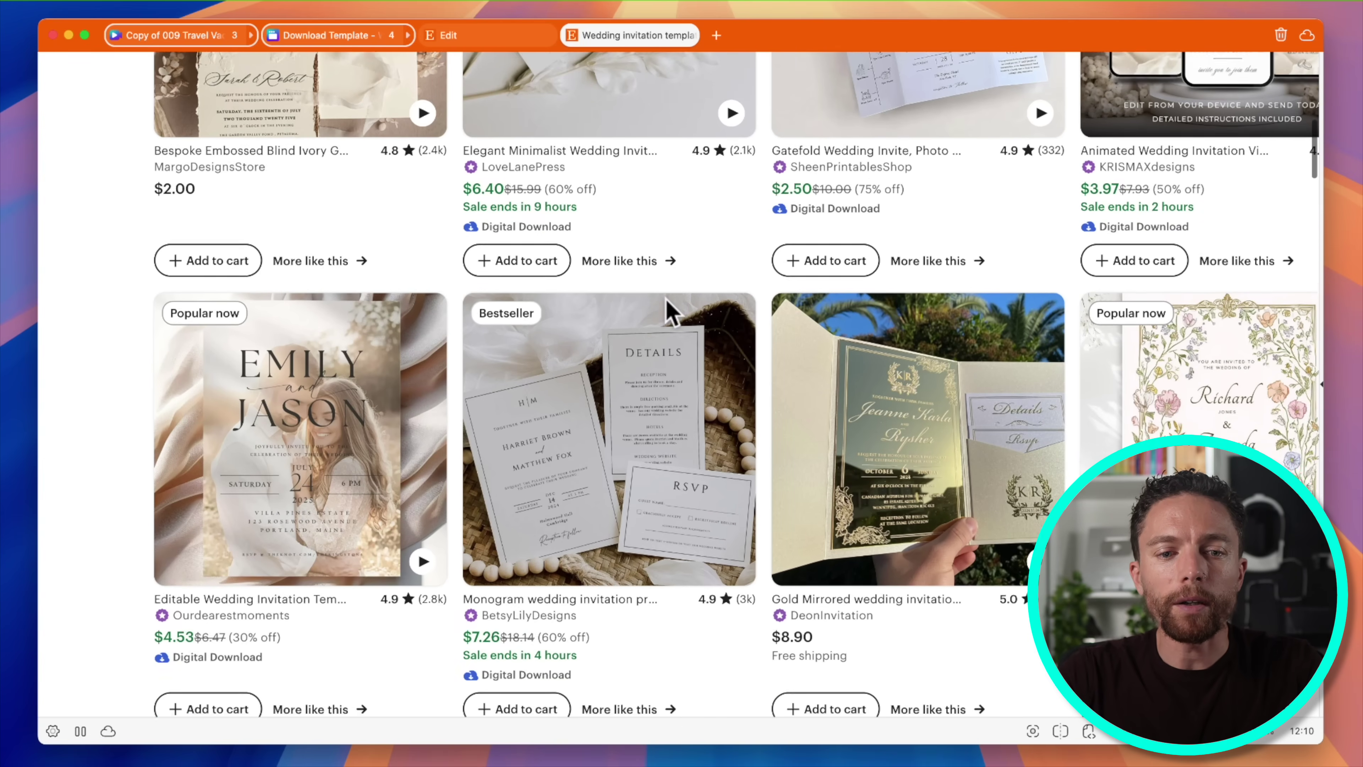
pyautogui.scroll(-1, 665, 299)
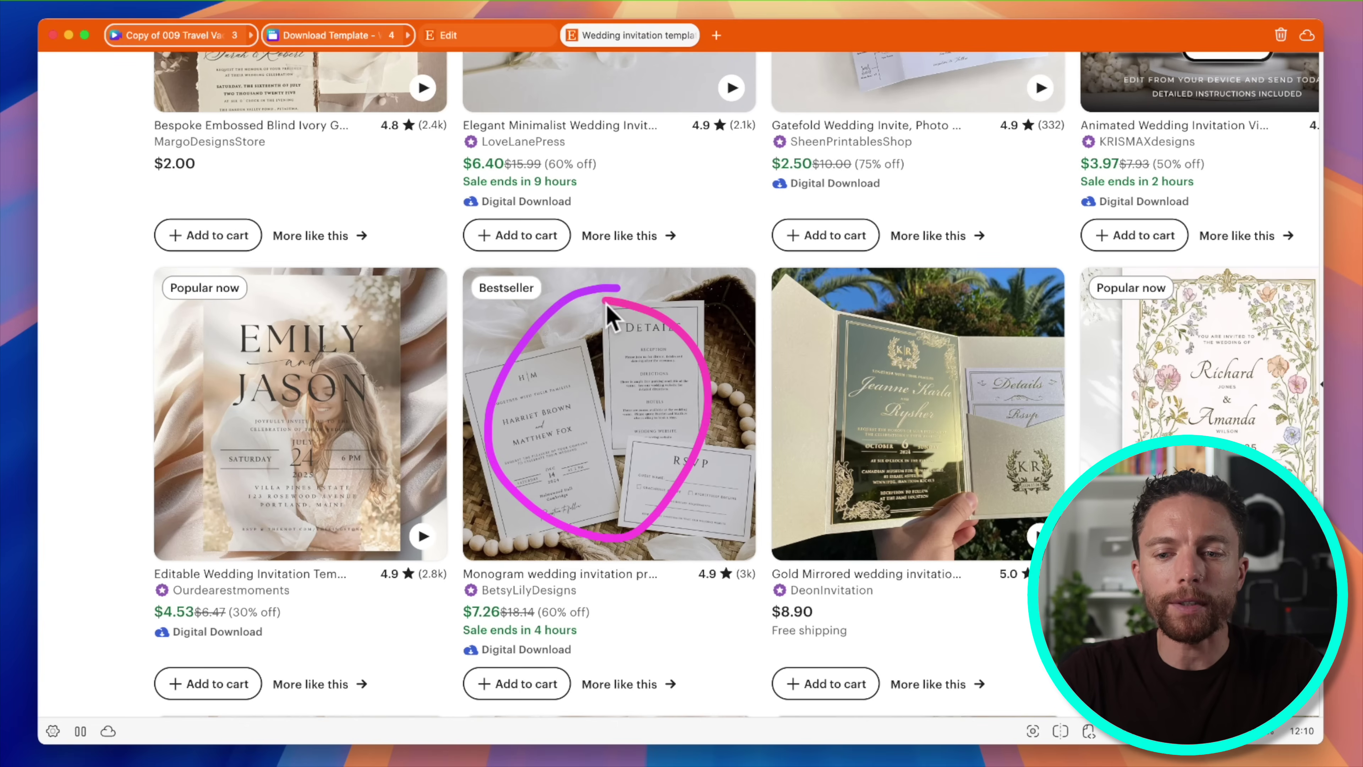
pyautogui.scroll(-5, 618, 317)
pyautogui.scroll(-20, 611, 320)
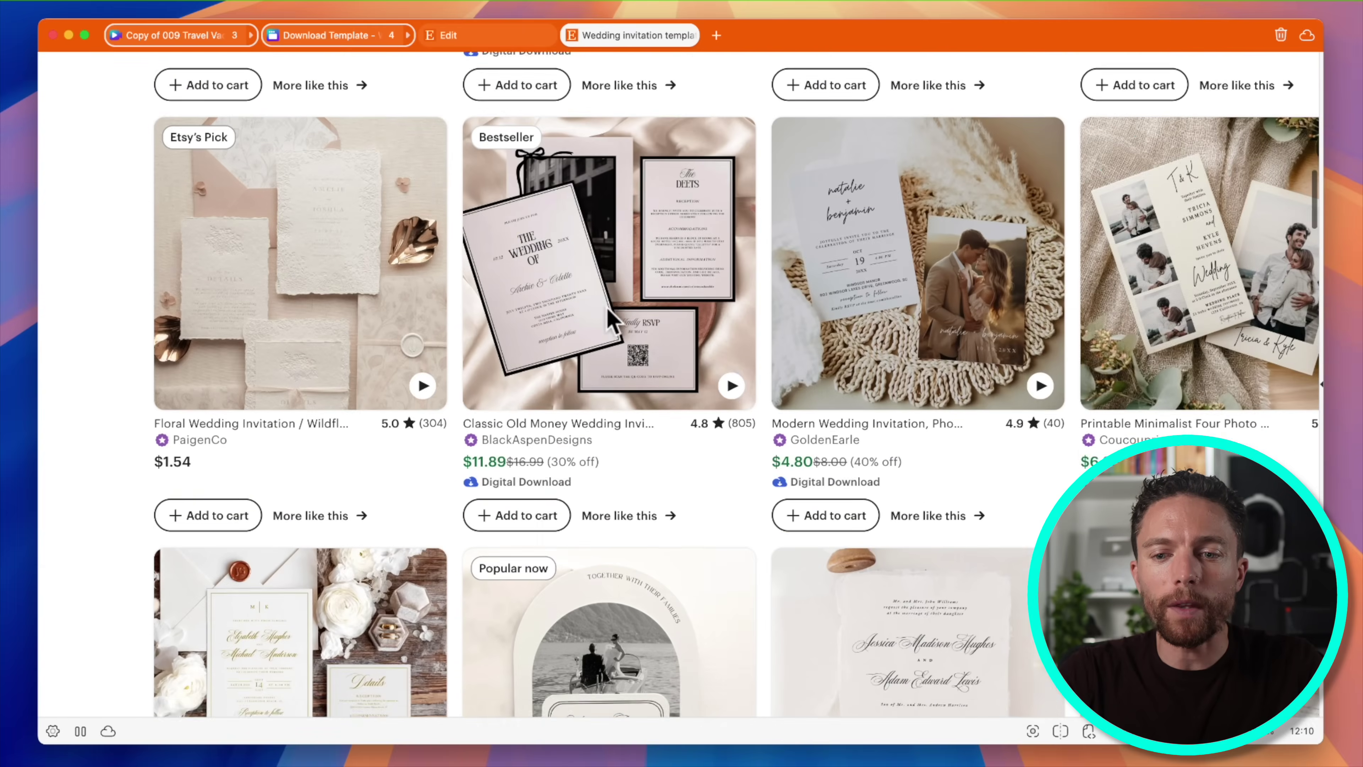
pyautogui.scroll(-4, 610, 317)
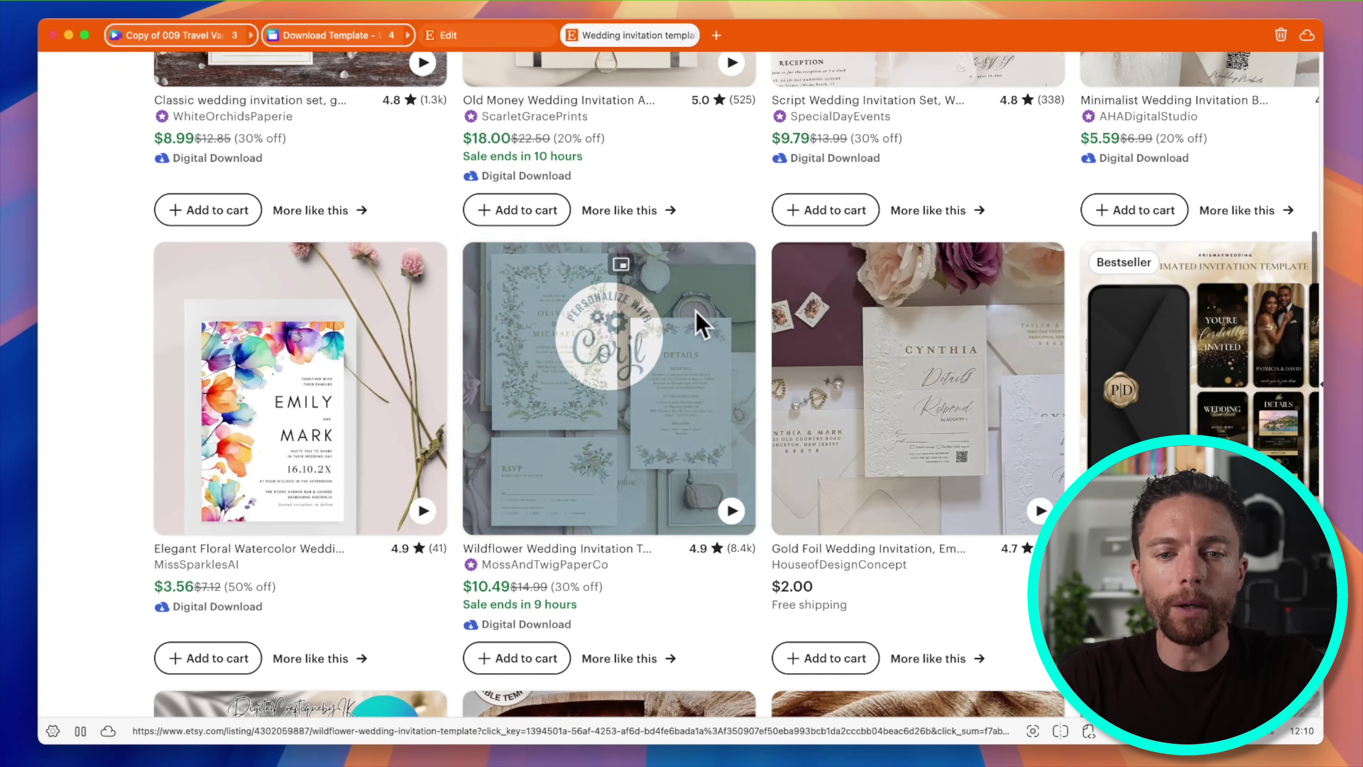
pyautogui.scroll(-10, 696, 440)
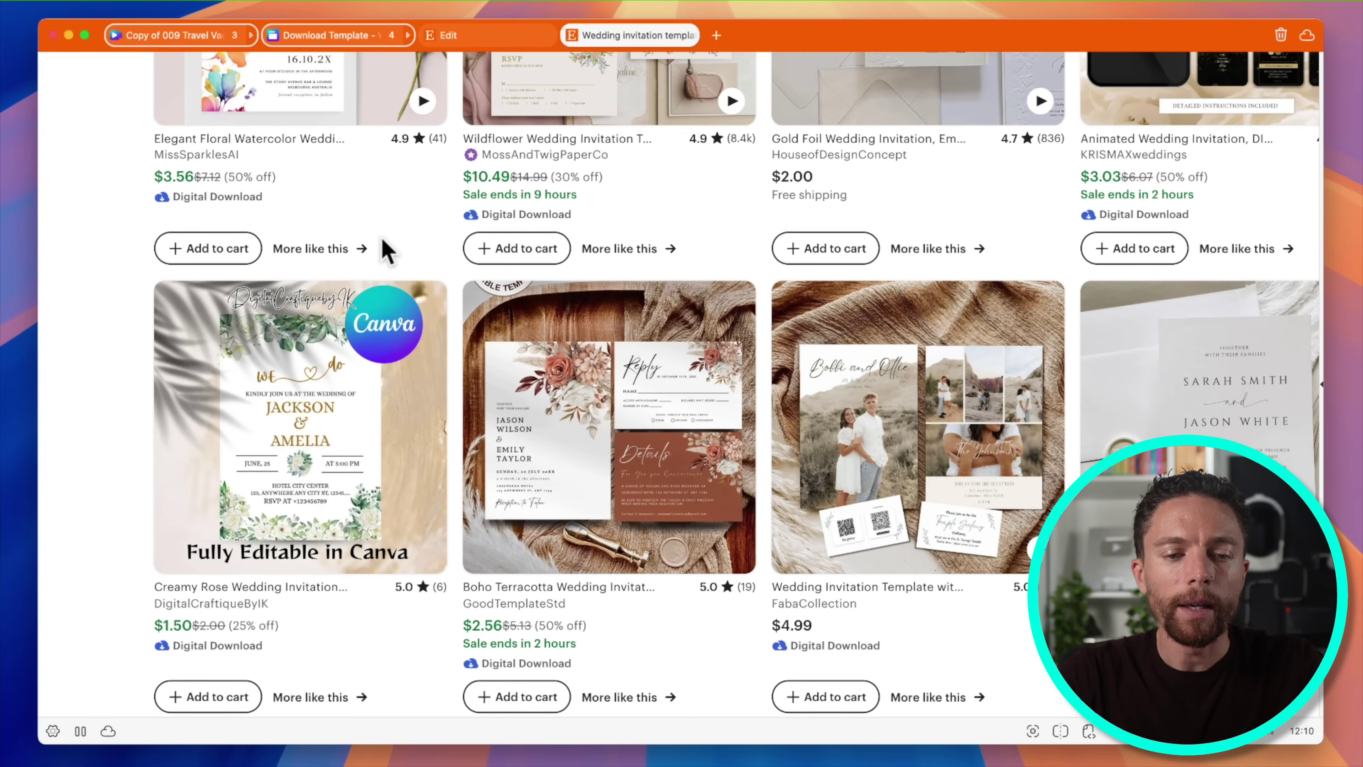
pyautogui.scroll(-1, 386, 250)
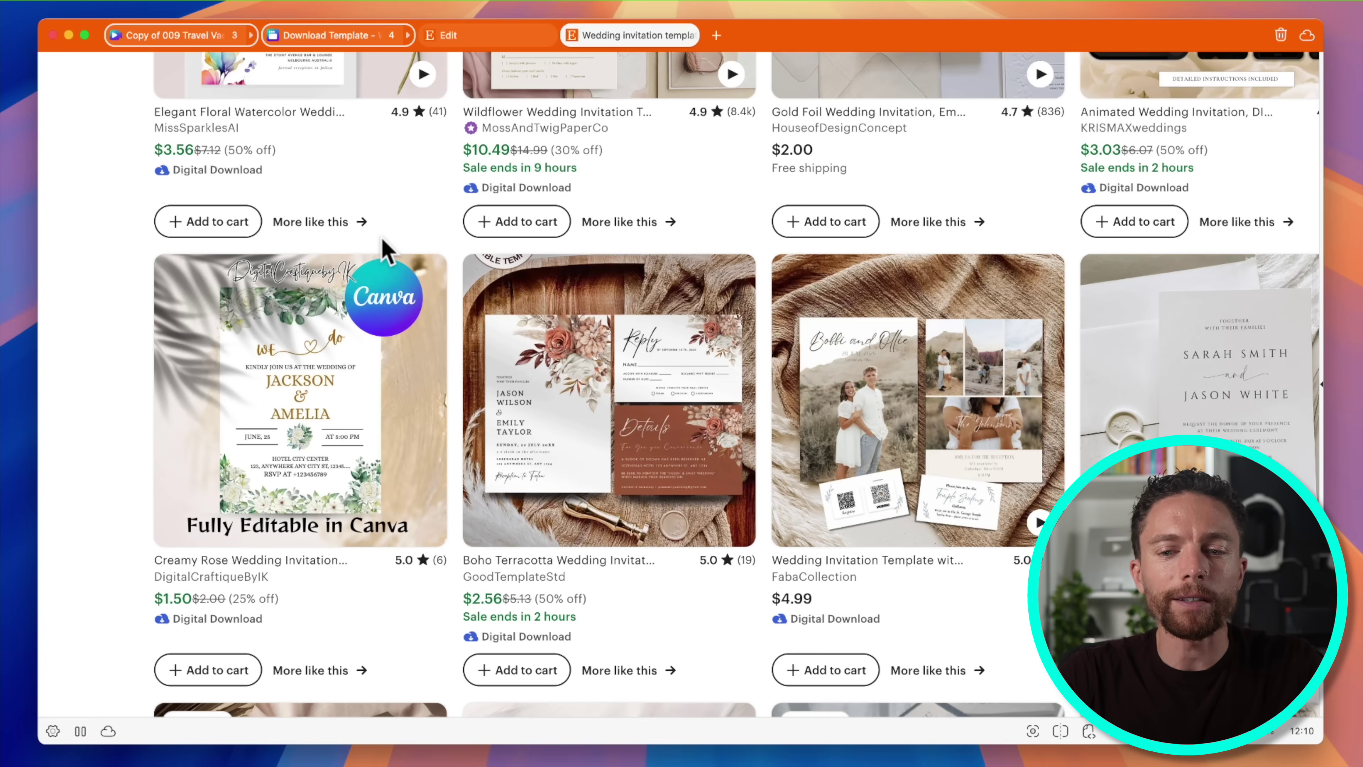
pyautogui.scroll(2, 386, 251)
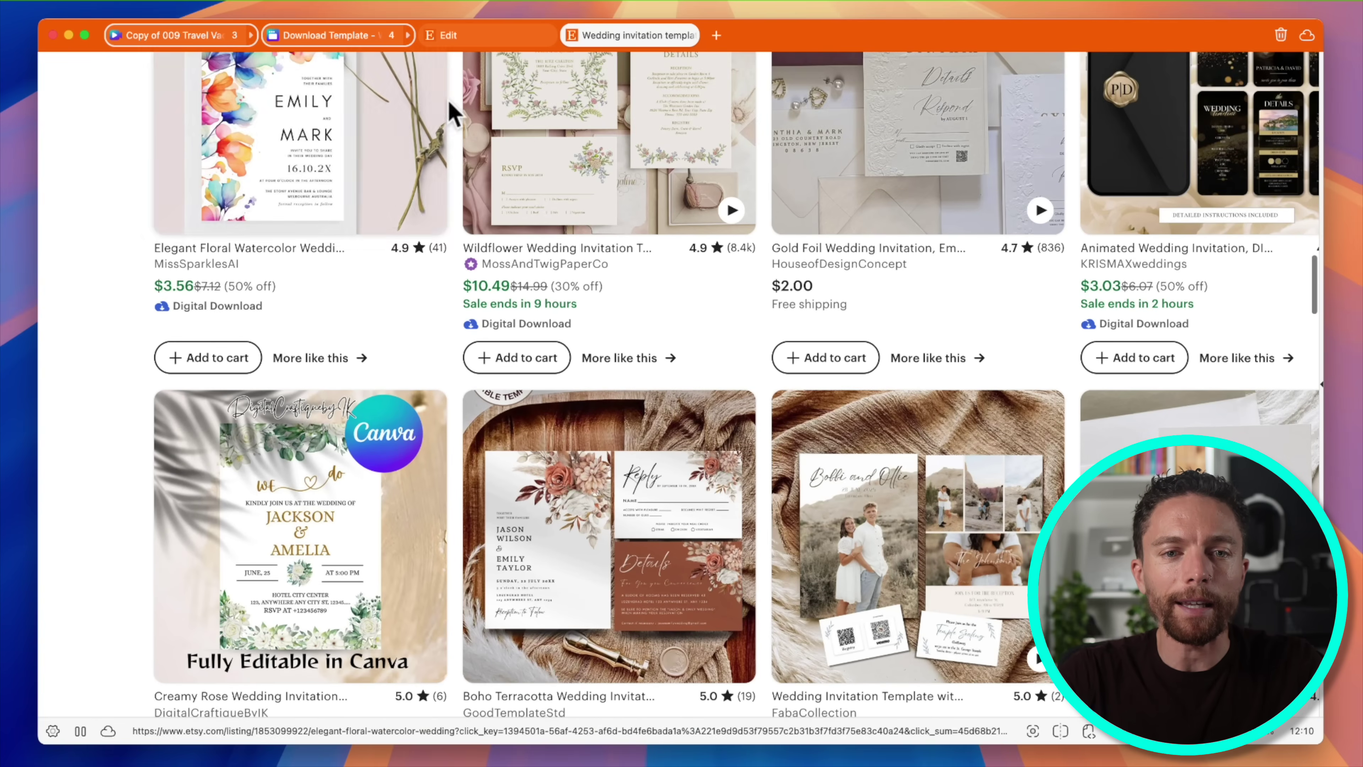
# Return to the new listing form and review its photos and video, digital files and description sections.
pyautogui.click(466, 36)
pyautogui.scroll(-5, 697, 389)
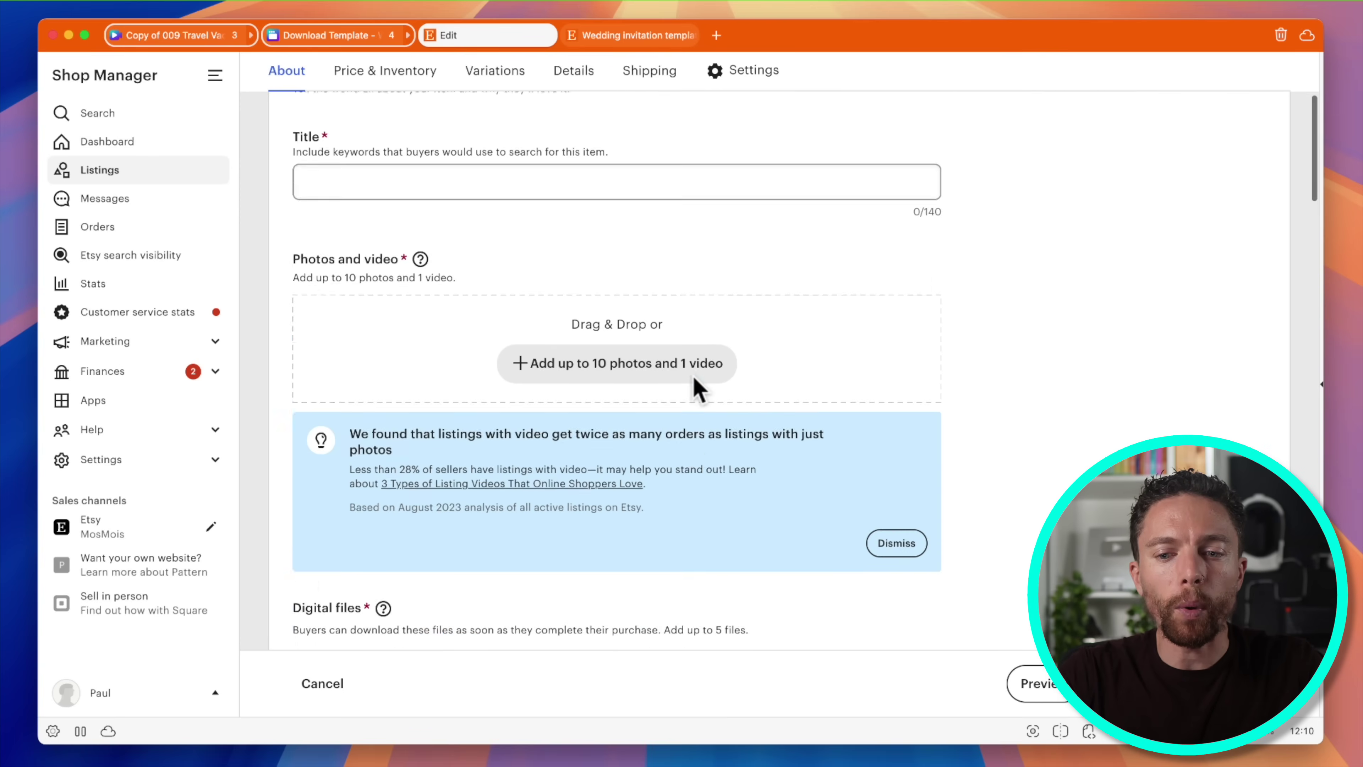
pyautogui.scroll(-4, 698, 389)
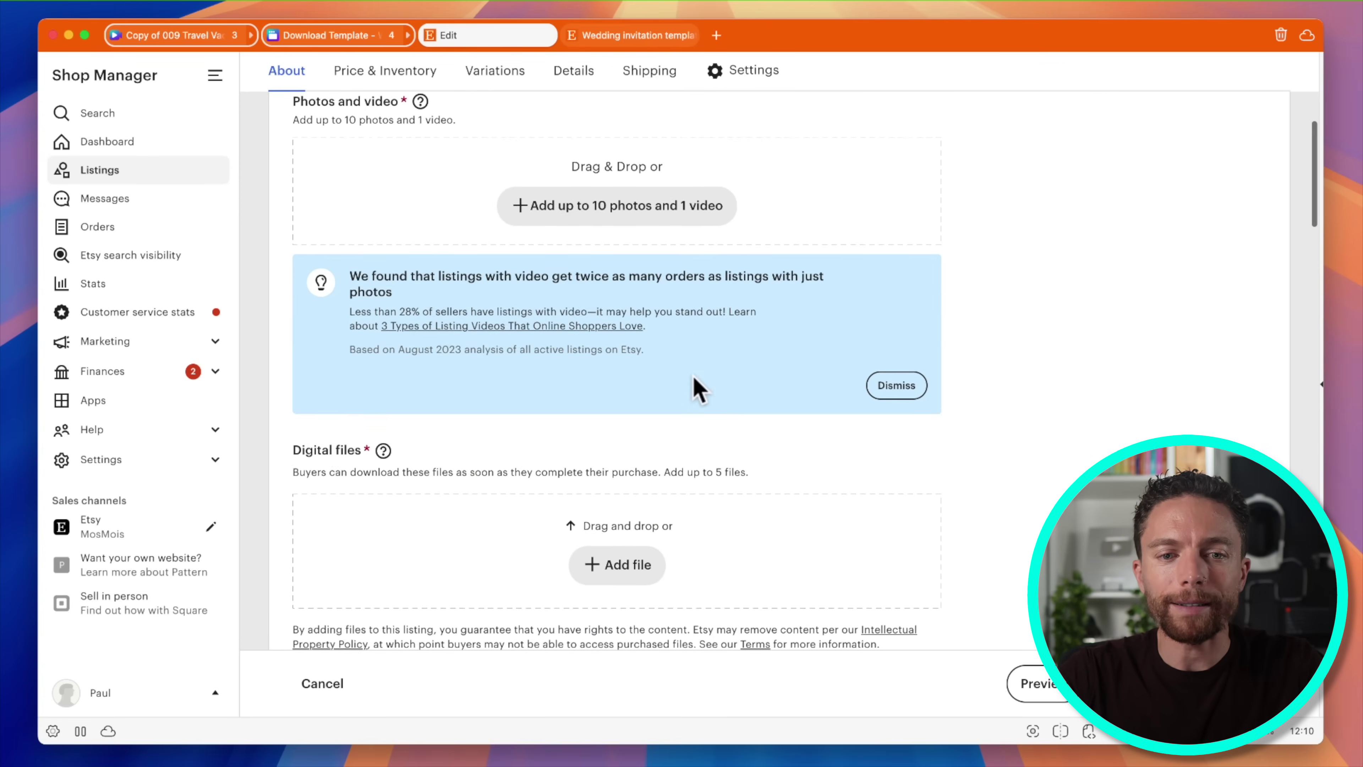
pyautogui.scroll(-2, 697, 390)
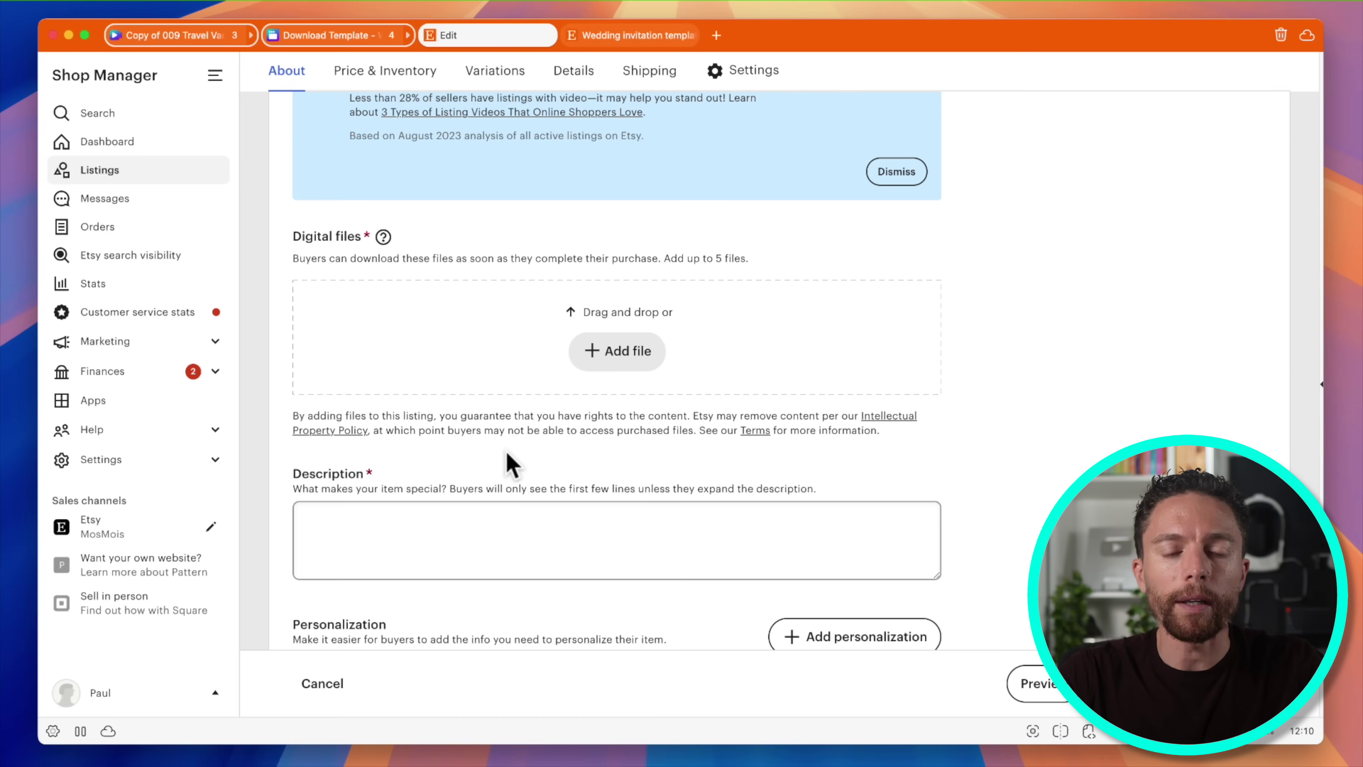
# Check the new listing's digital files and description sections, and browse the competing wedding invitation listings for comparison.
pyautogui.scroll(-2, 509, 464)
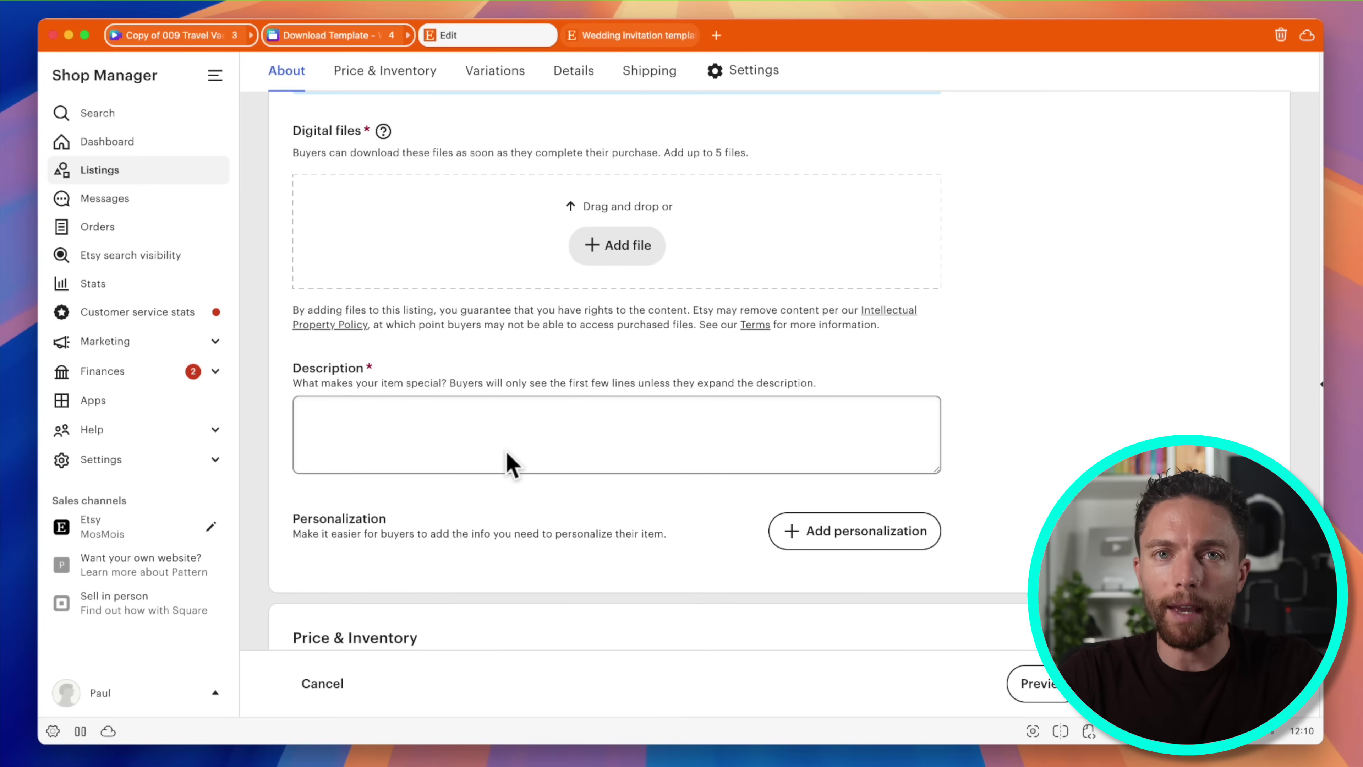
pyautogui.scroll(-1, 510, 464)
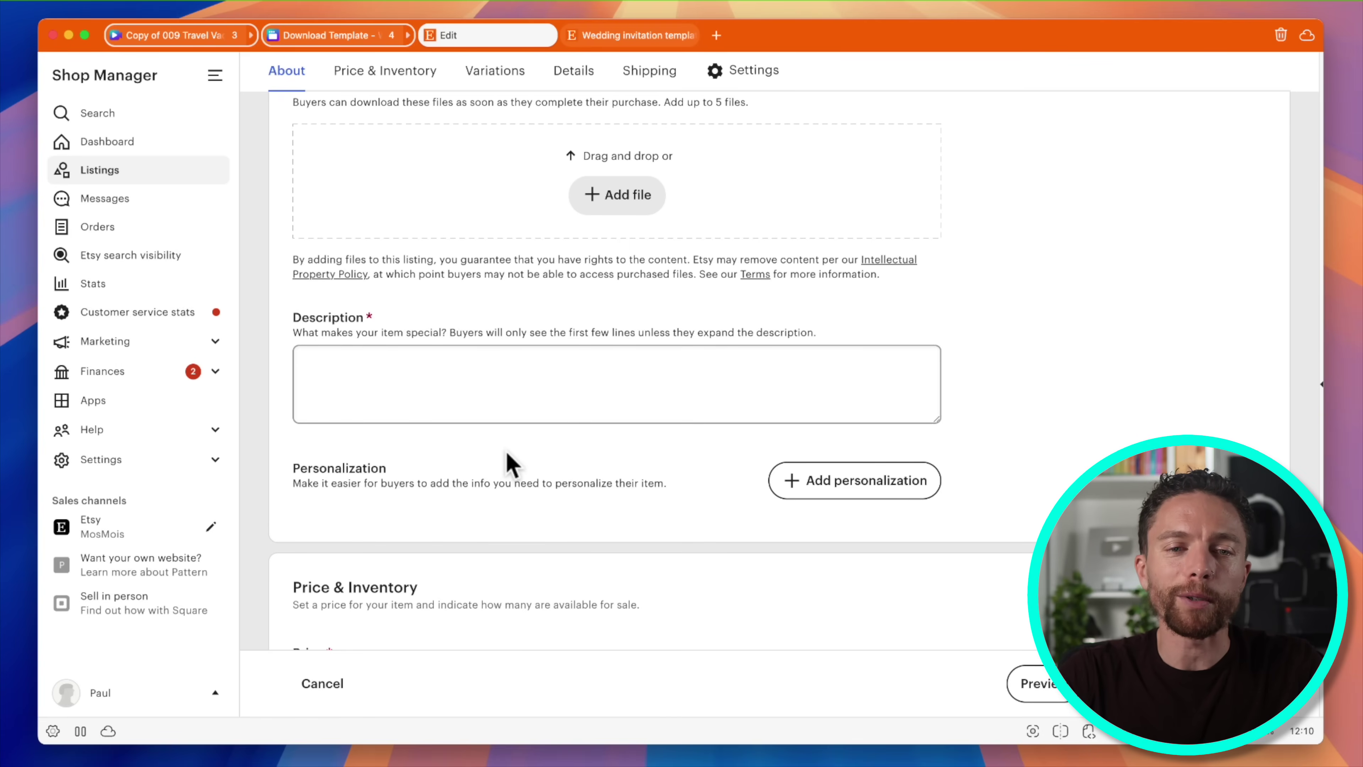
pyautogui.moveTo(317, 54)
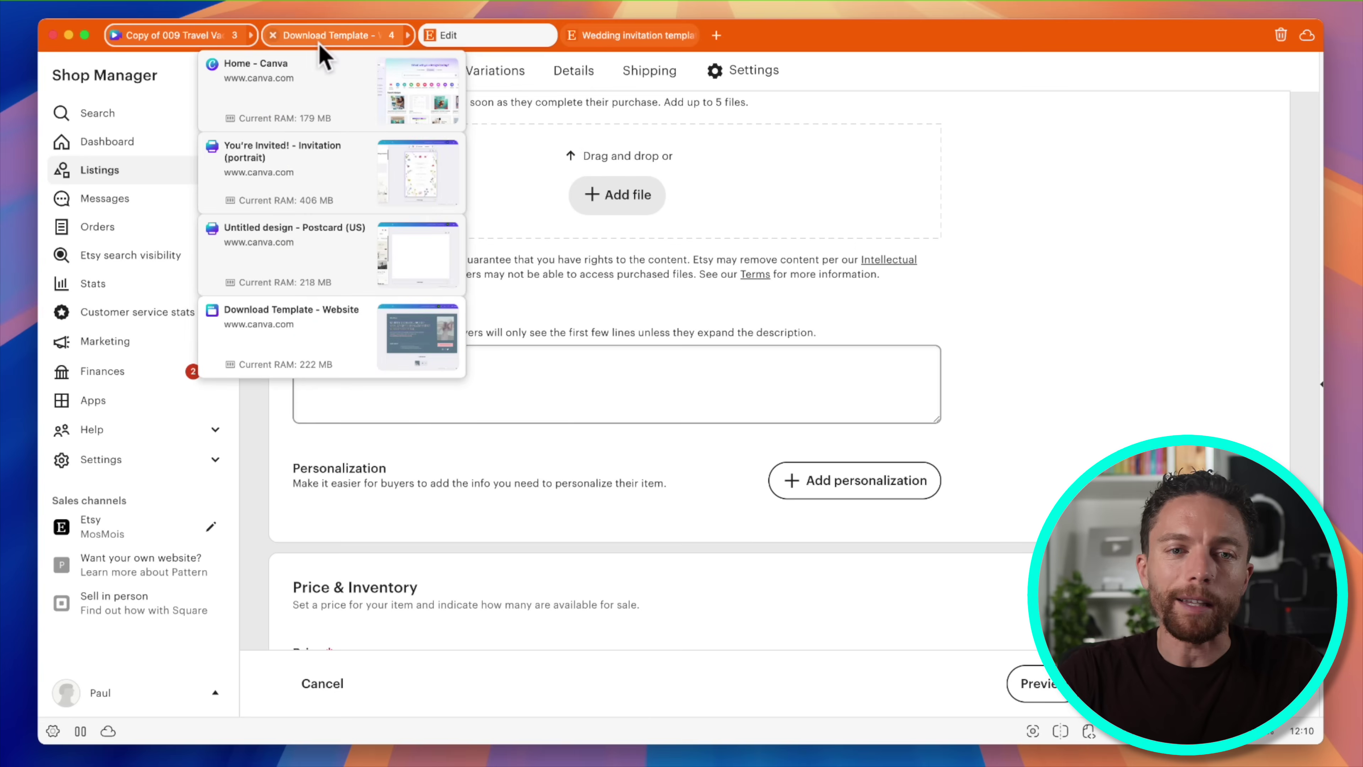
pyautogui.click(618, 35)
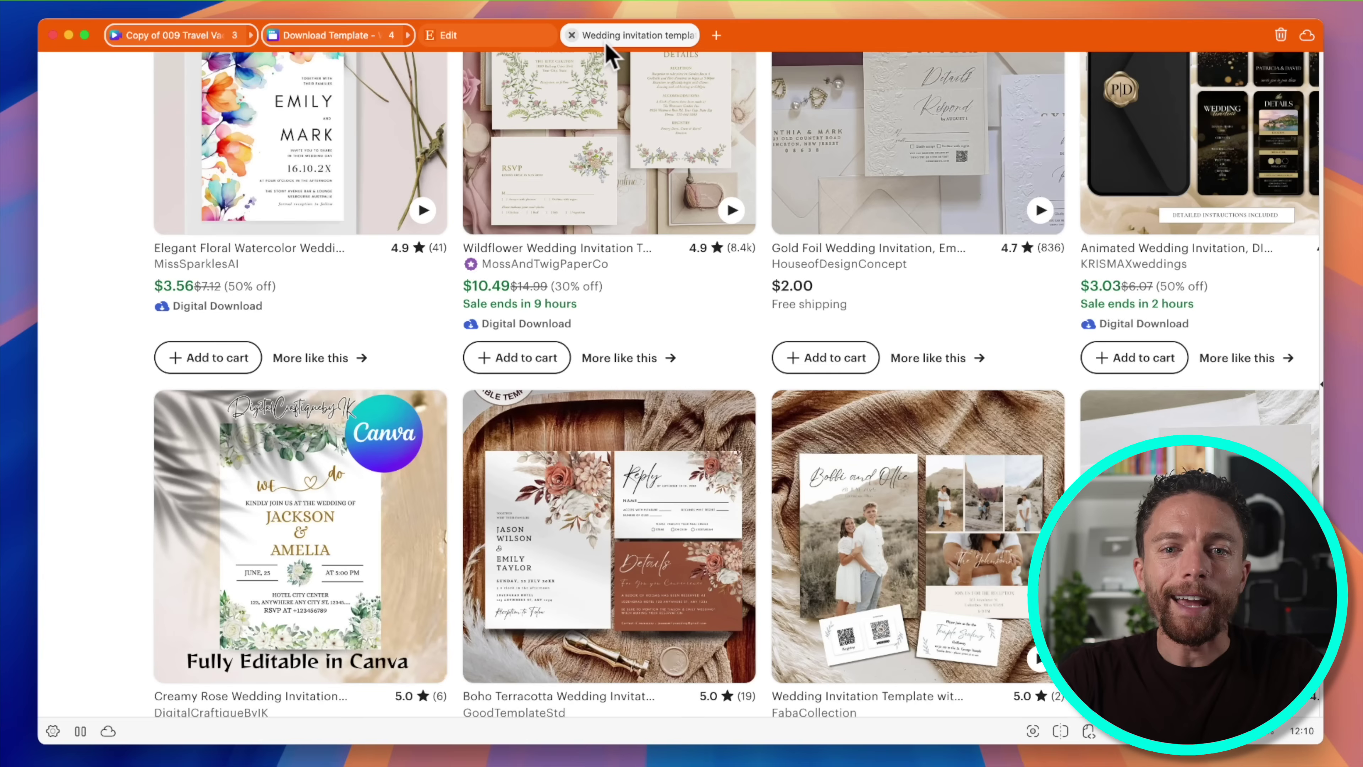
pyautogui.scroll(-5, 697, 301)
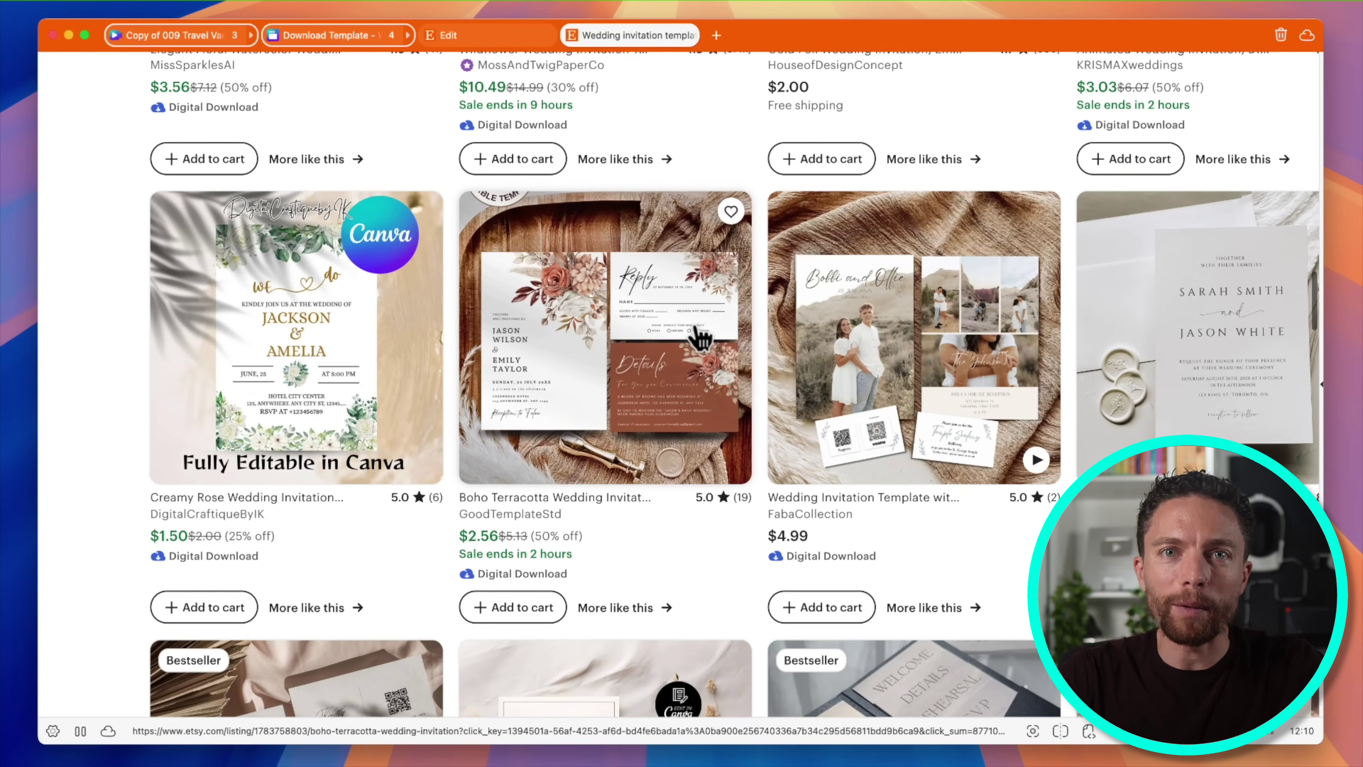
pyautogui.scroll(-2, 700, 337)
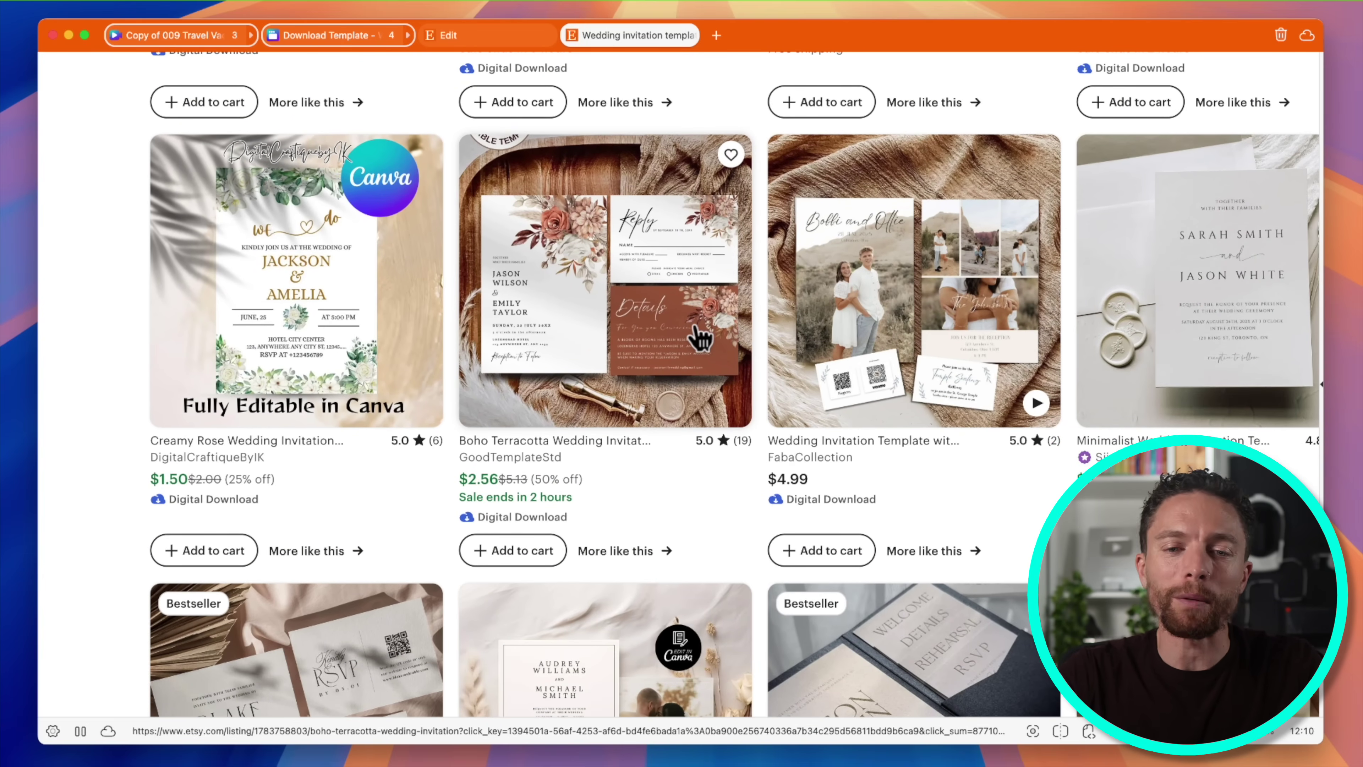
pyautogui.moveTo(476, 44)
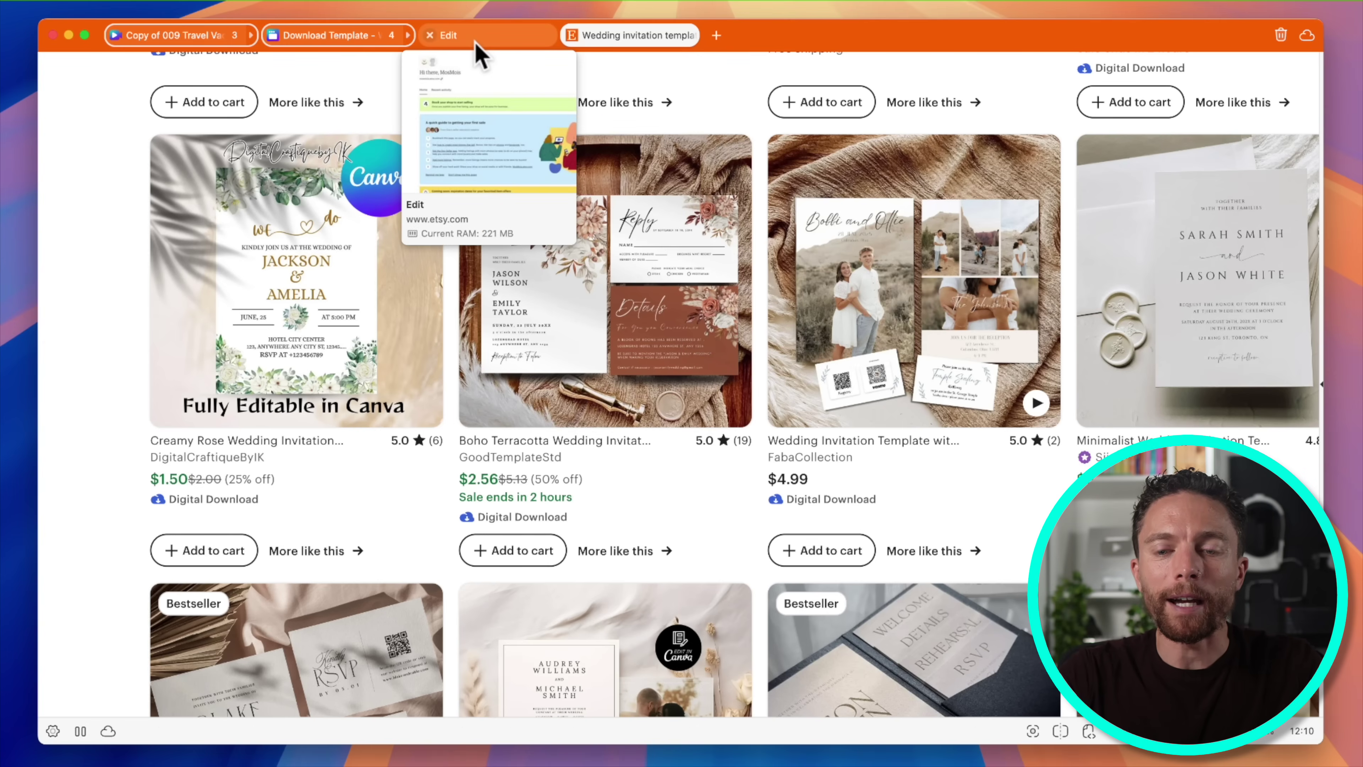
# Return to the new listing form and set the item's price to $7.00.
pyautogui.click(476, 44)
pyautogui.moveTo(648, 43)
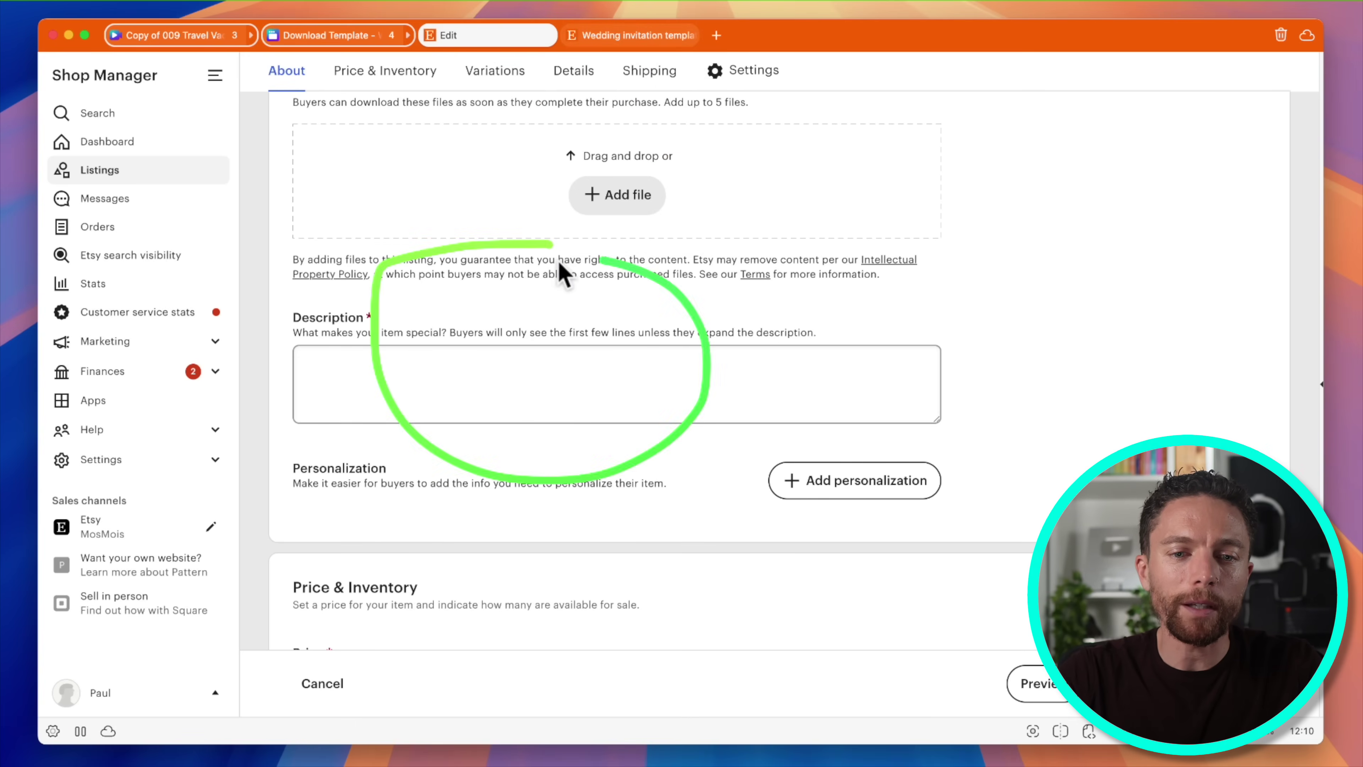
pyautogui.scroll(-2, 533, 276)
pyautogui.scroll(-4, 534, 276)
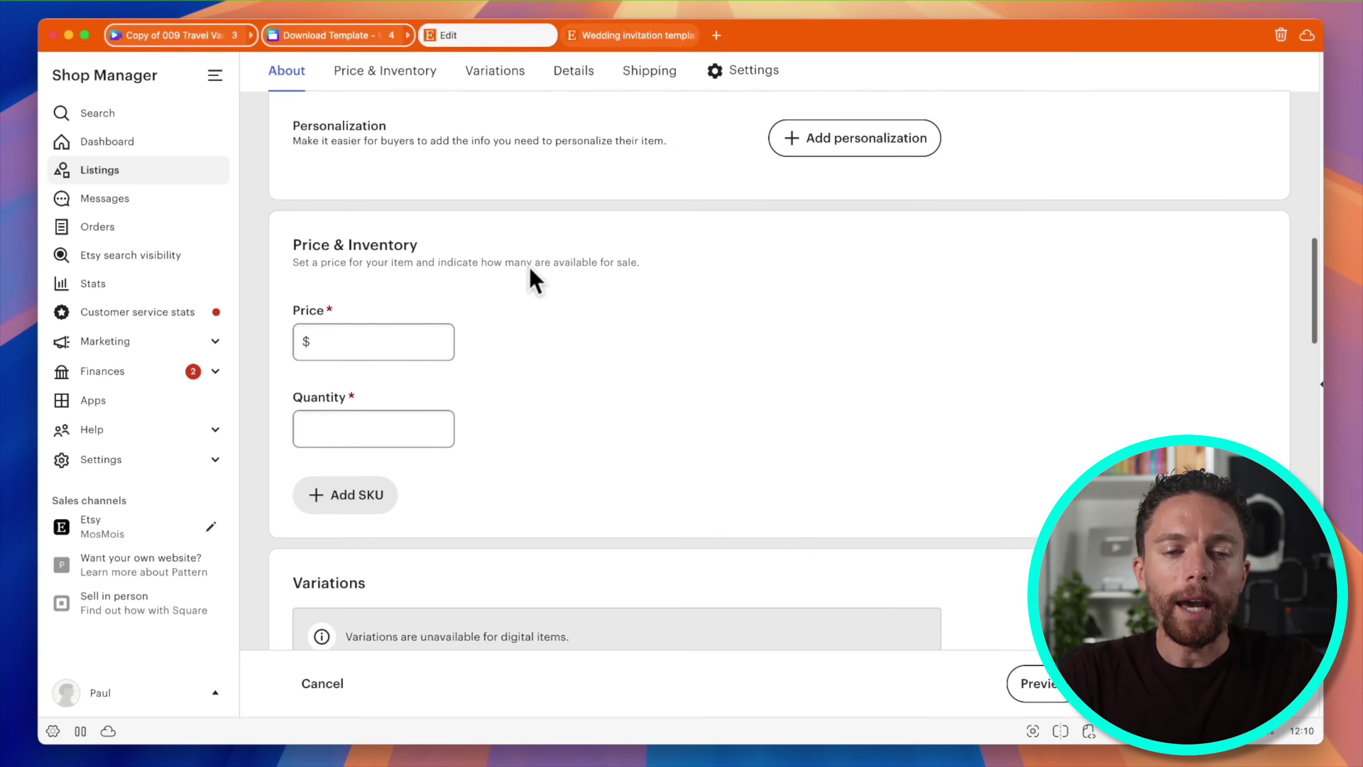
pyautogui.click(351, 348)
pyautogui.write('7')
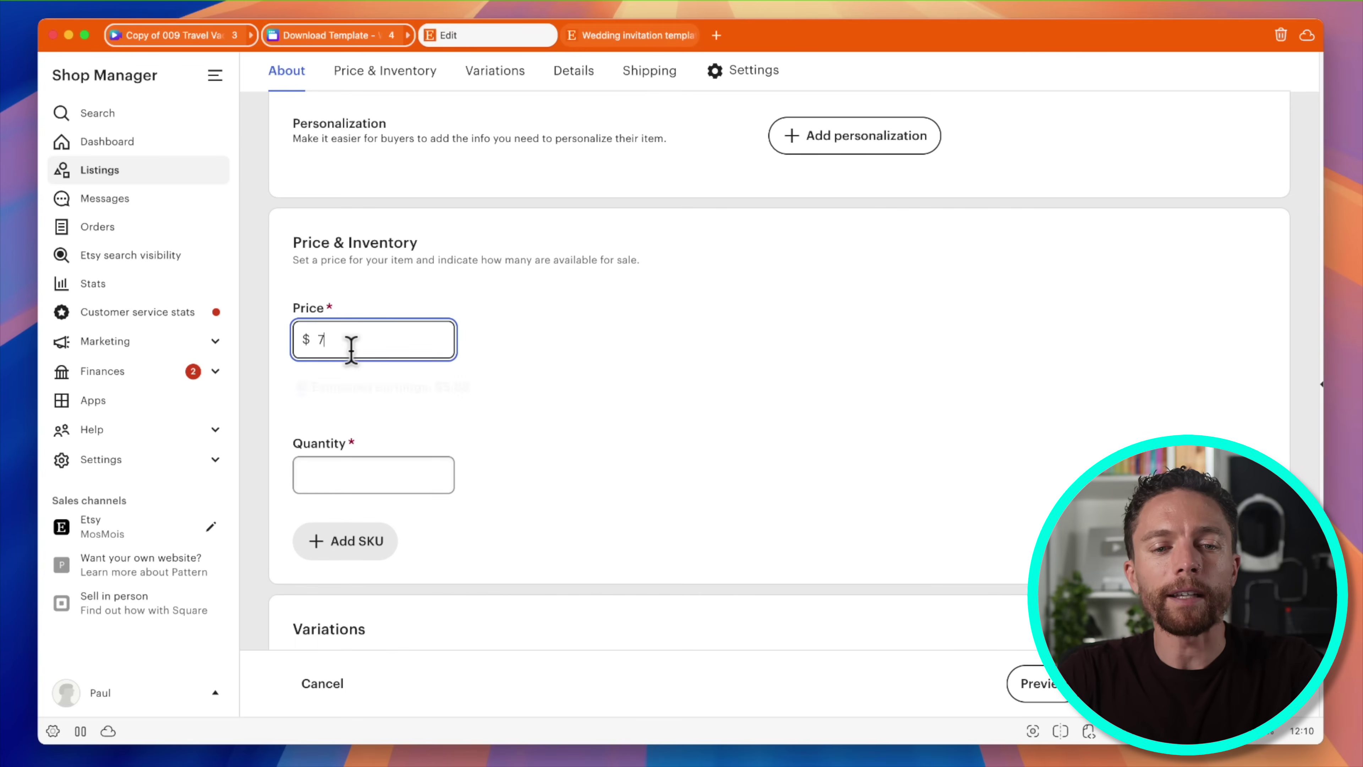
pyautogui.click(586, 365)
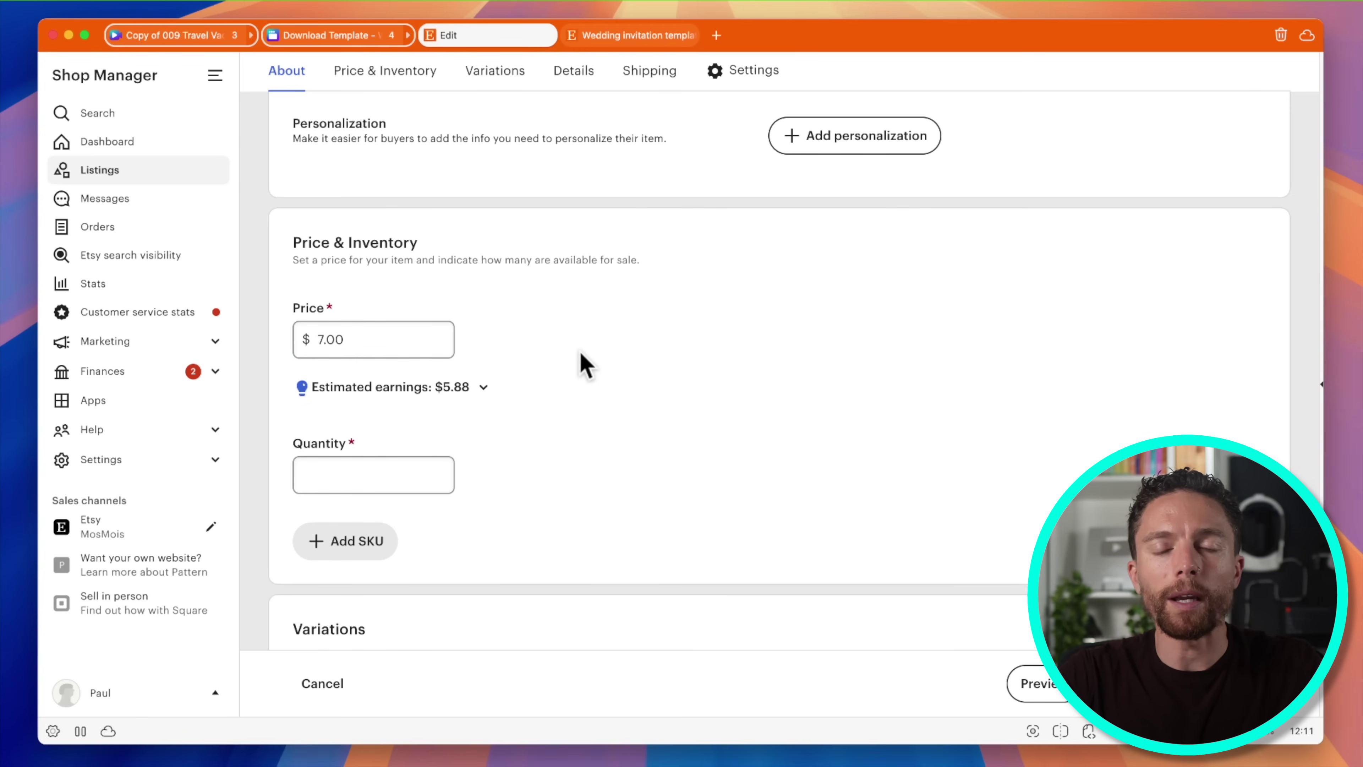
# Review the remaining listing sections, from quantity and variations through attributes, tags and materials to shipping and settings.
pyautogui.scroll(-2, 582, 363)
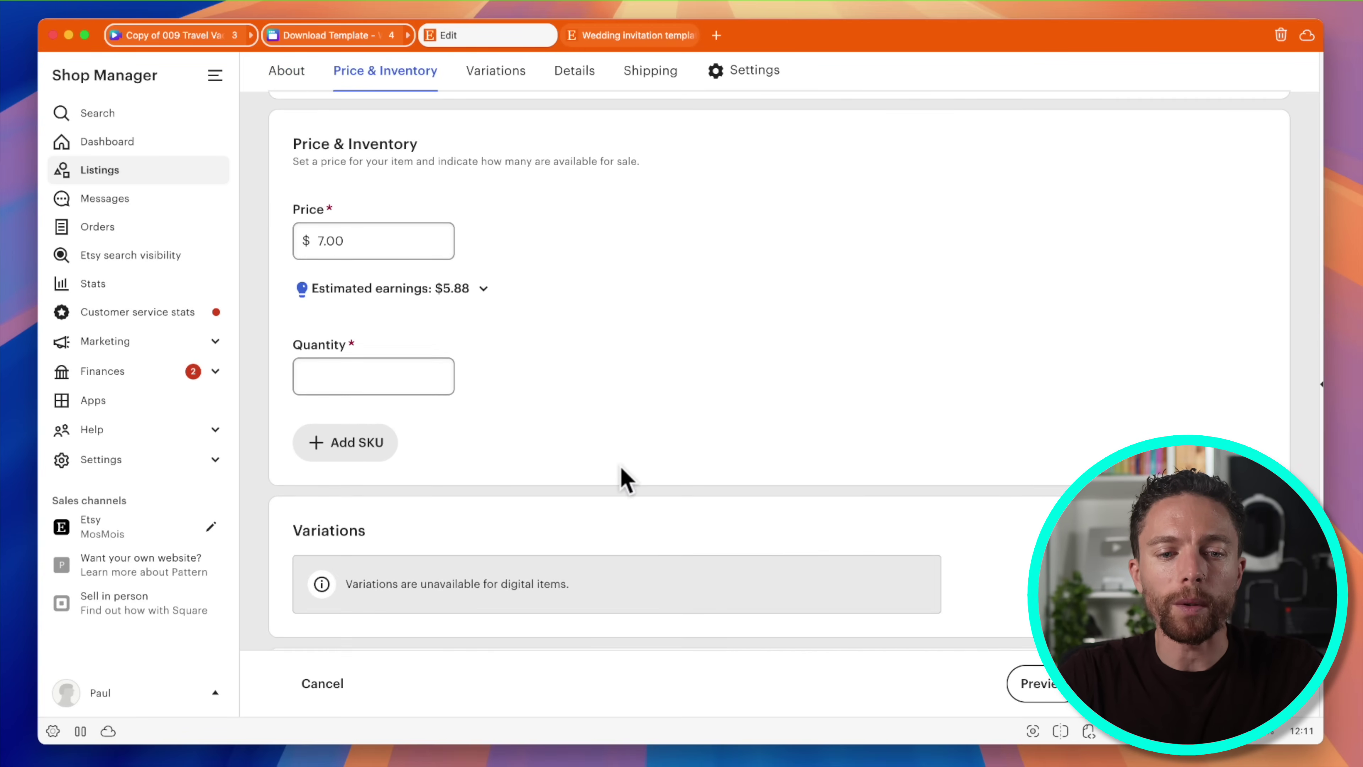
pyautogui.scroll(-5, 623, 478)
pyautogui.scroll(-15, 623, 477)
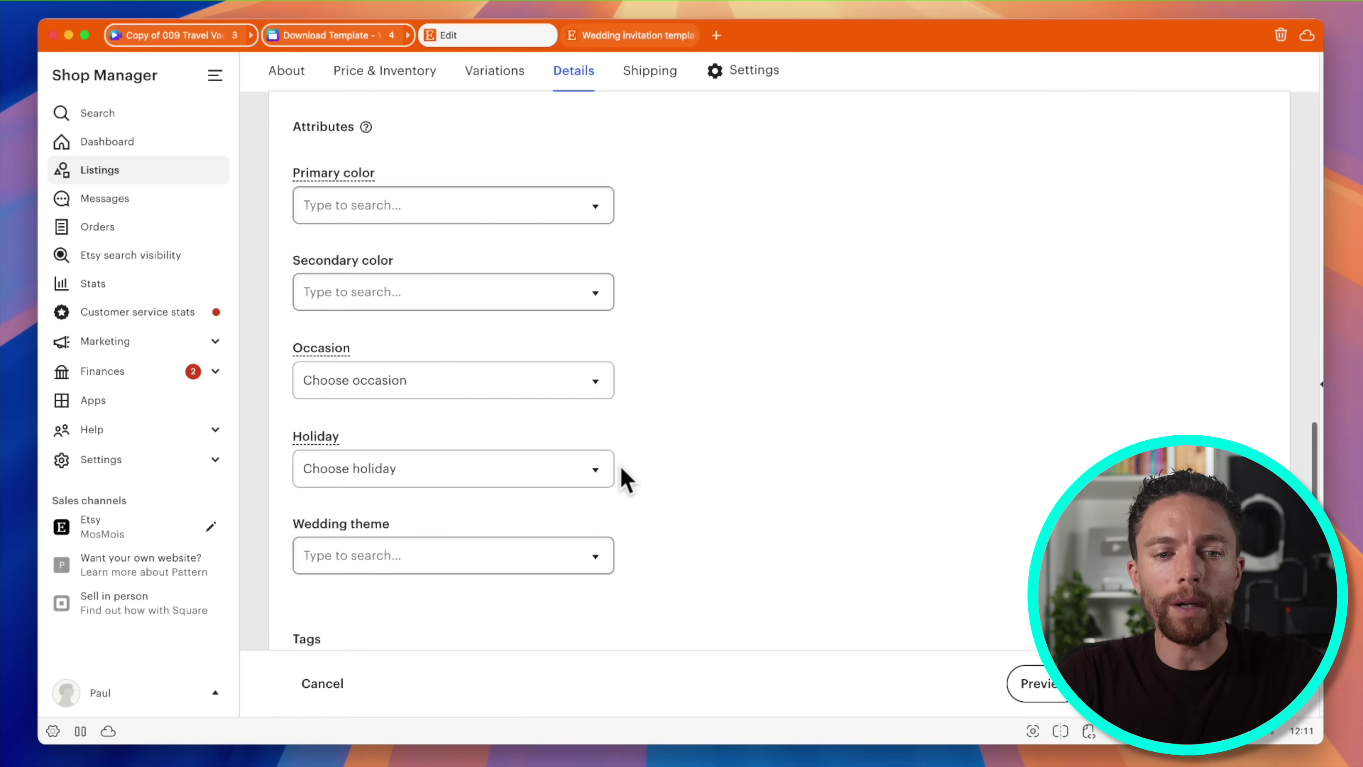
pyautogui.scroll(-12, 624, 478)
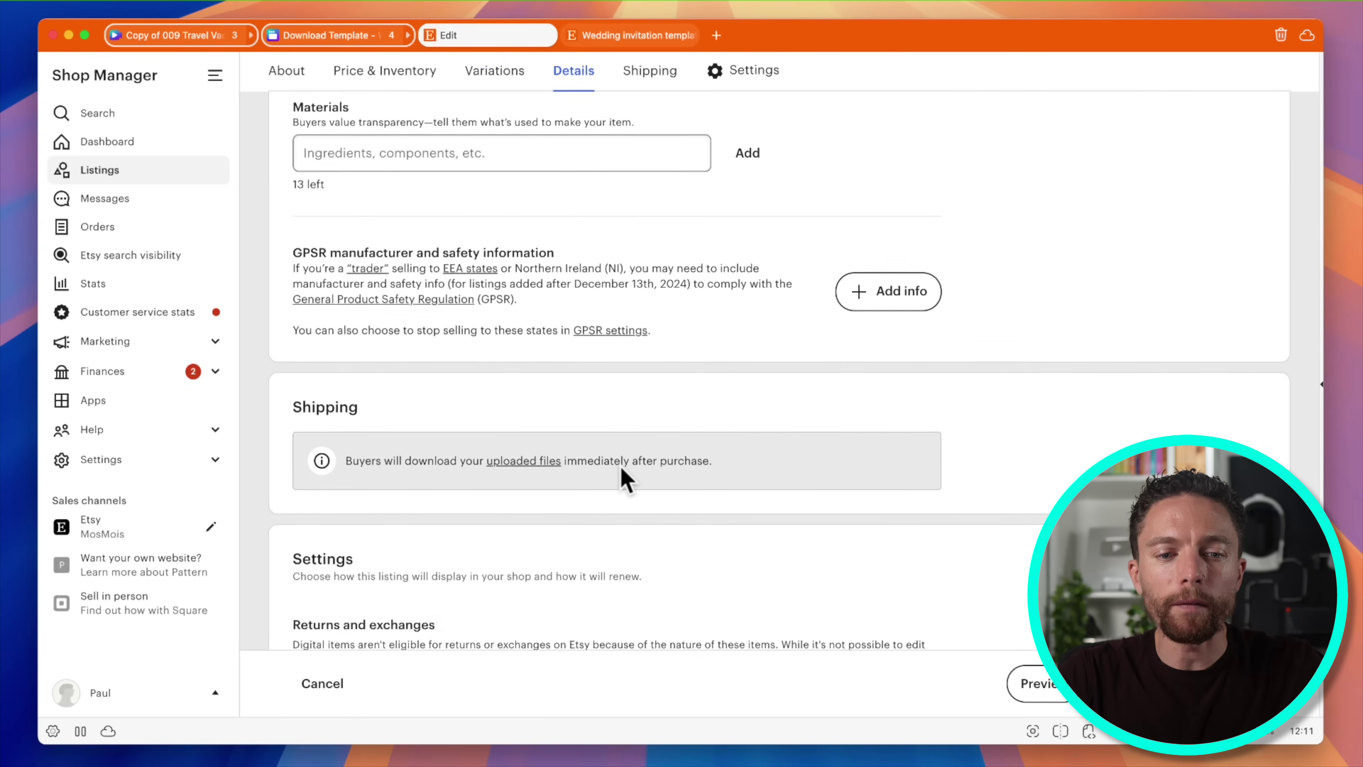
pyautogui.scroll(-5, 624, 478)
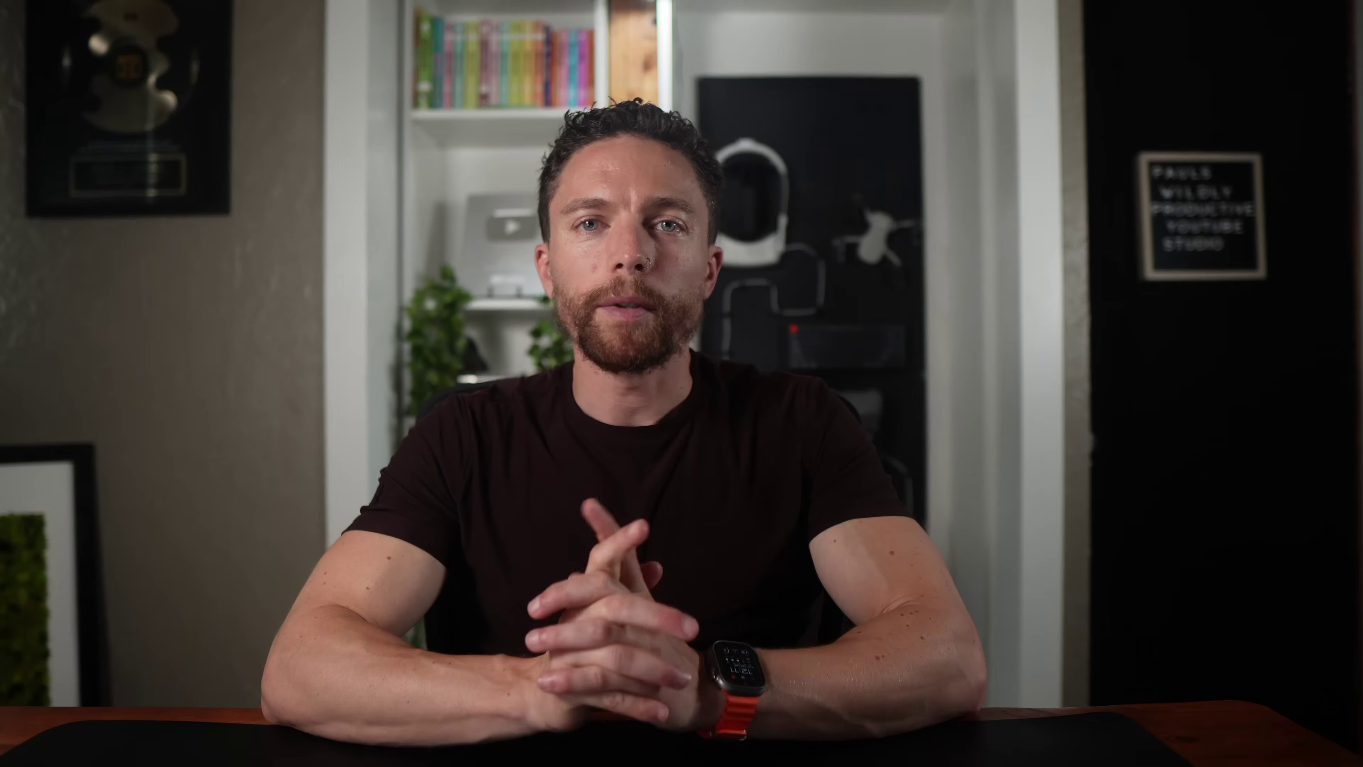